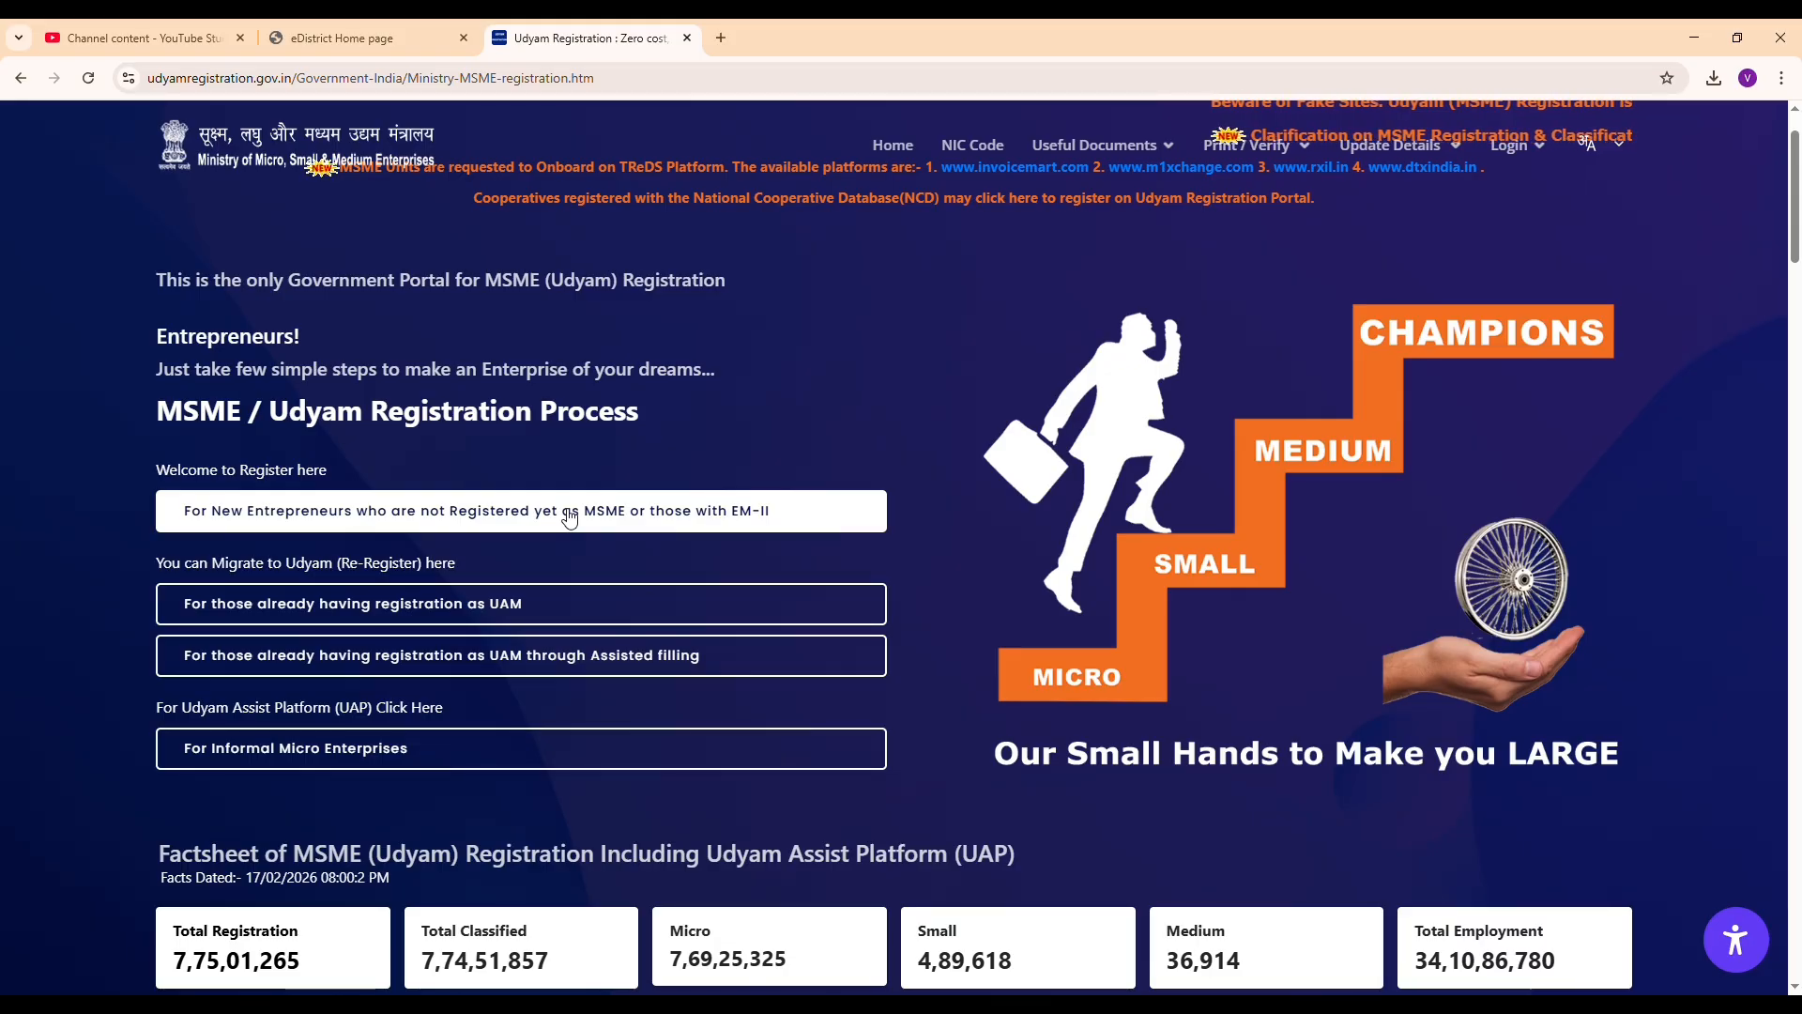
# - Start a new-entrepreneur MSME registration and go to the Aadhaar Number field
pyautogui.click(568, 514)
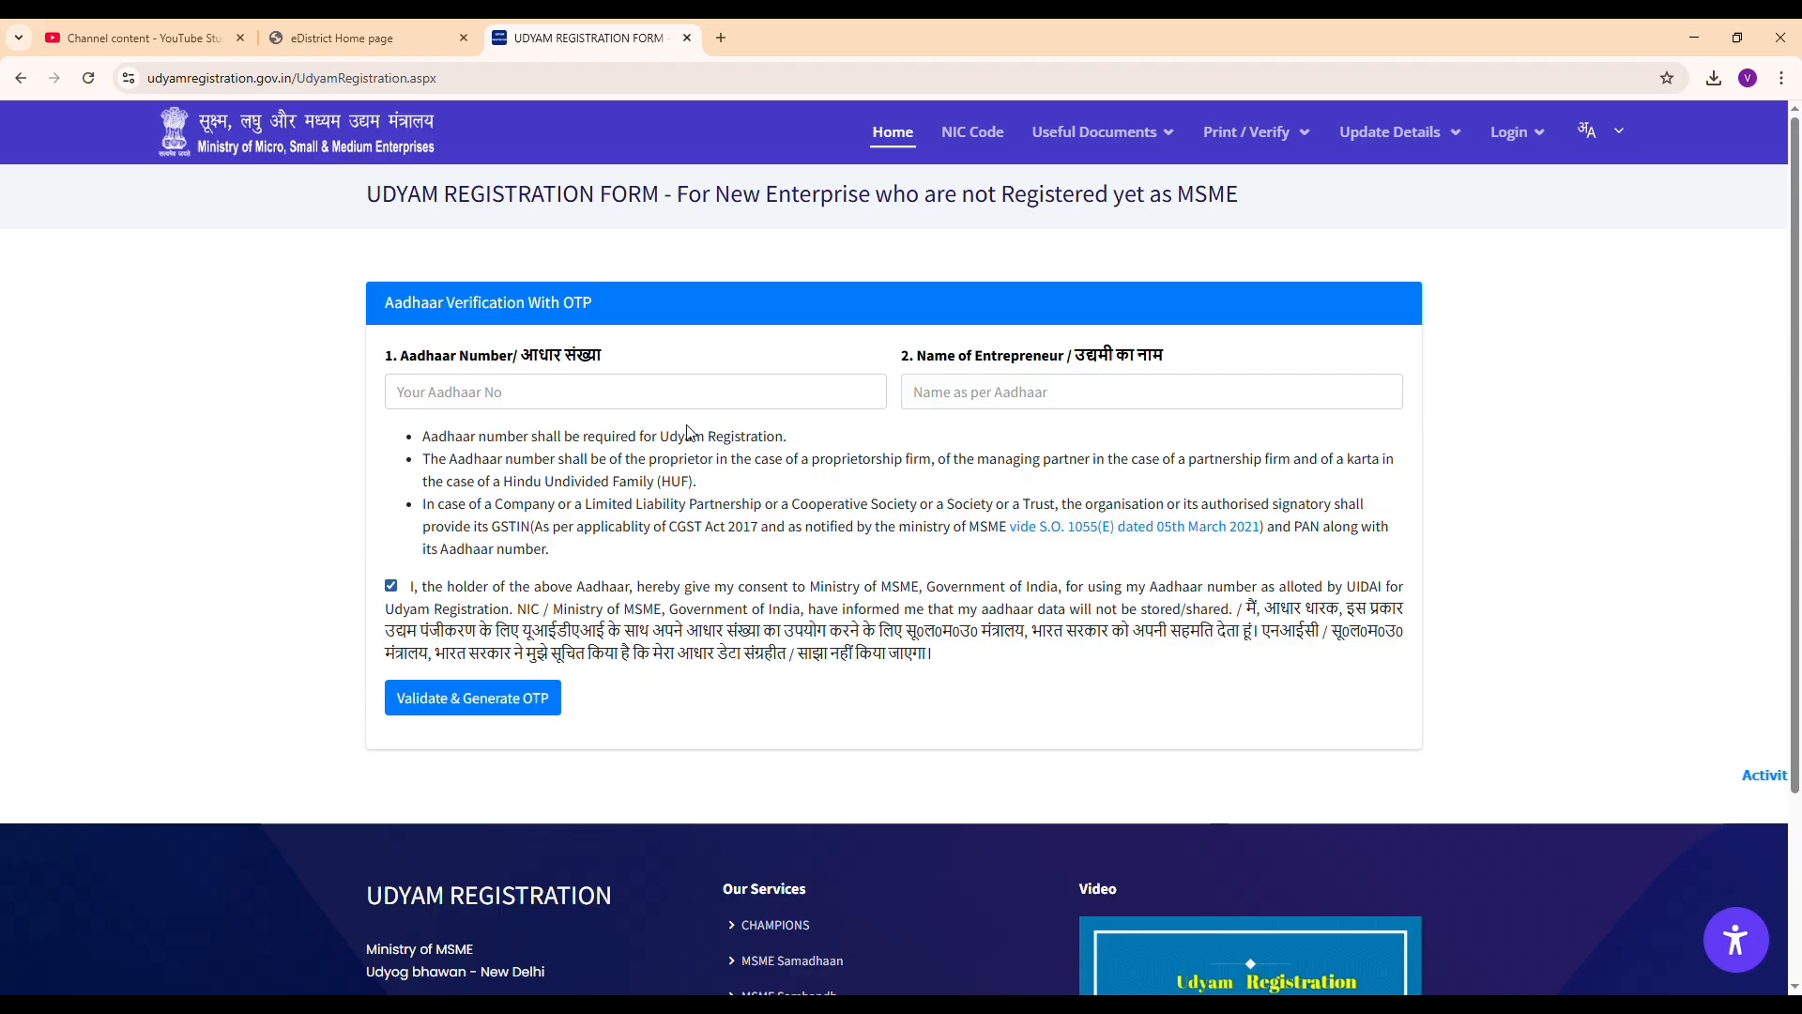
pyautogui.click(643, 404)
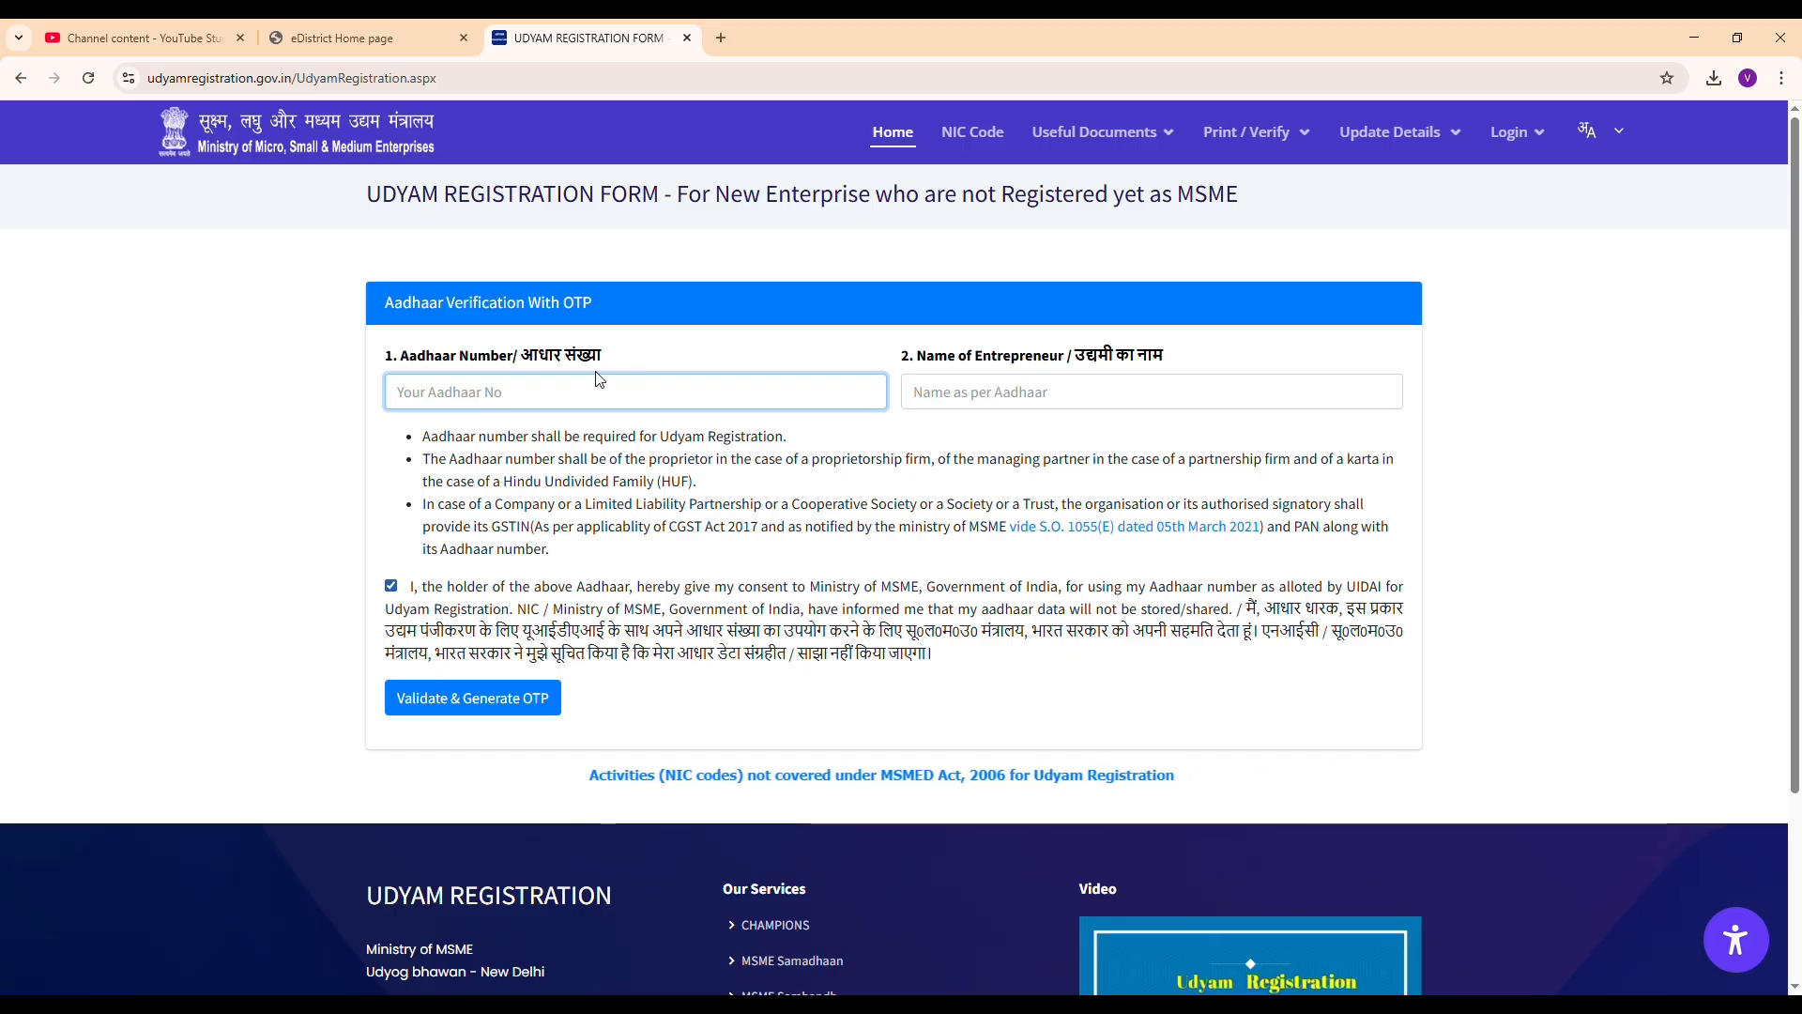
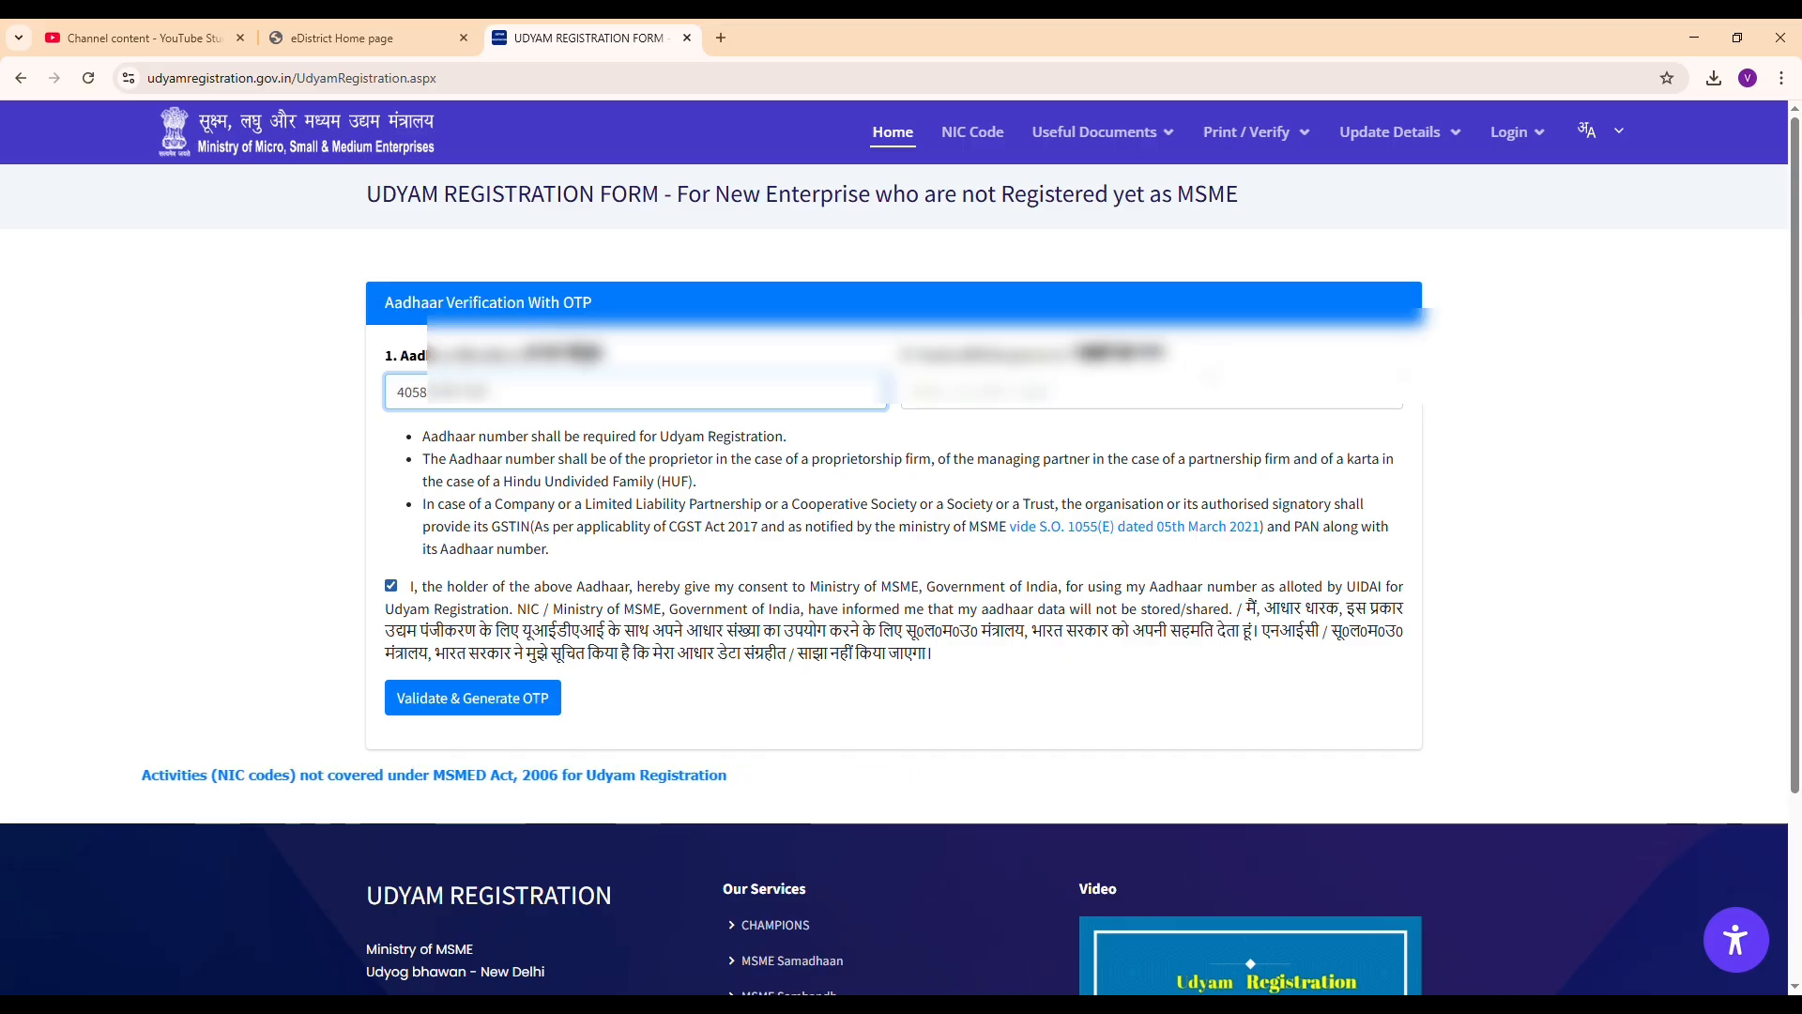
# - Enter the entrepreneur's Aadhaar number and name as per Aadhaar
pyautogui.click(1138, 391)
pyautogui.write('???????')
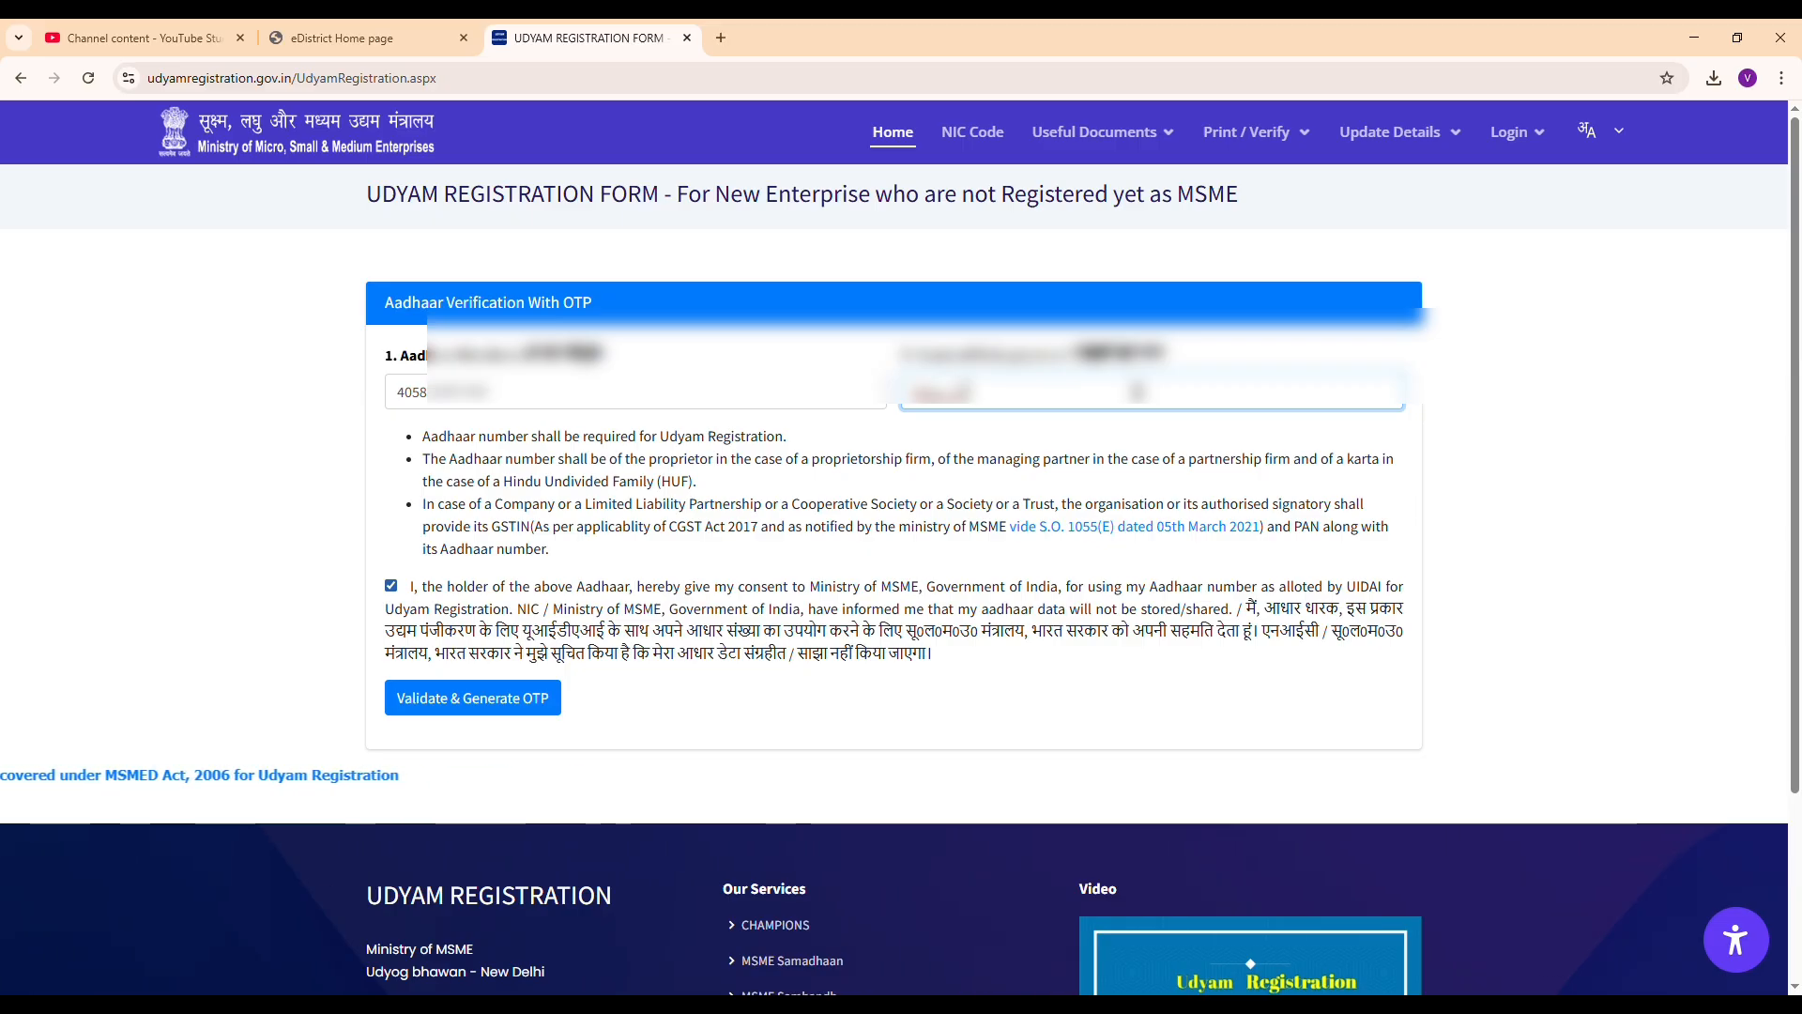
pyautogui.click(1639, 374)
# - Generate the Aadhaar OTP, enter the received code and validate it
pyautogui.click(493, 704)
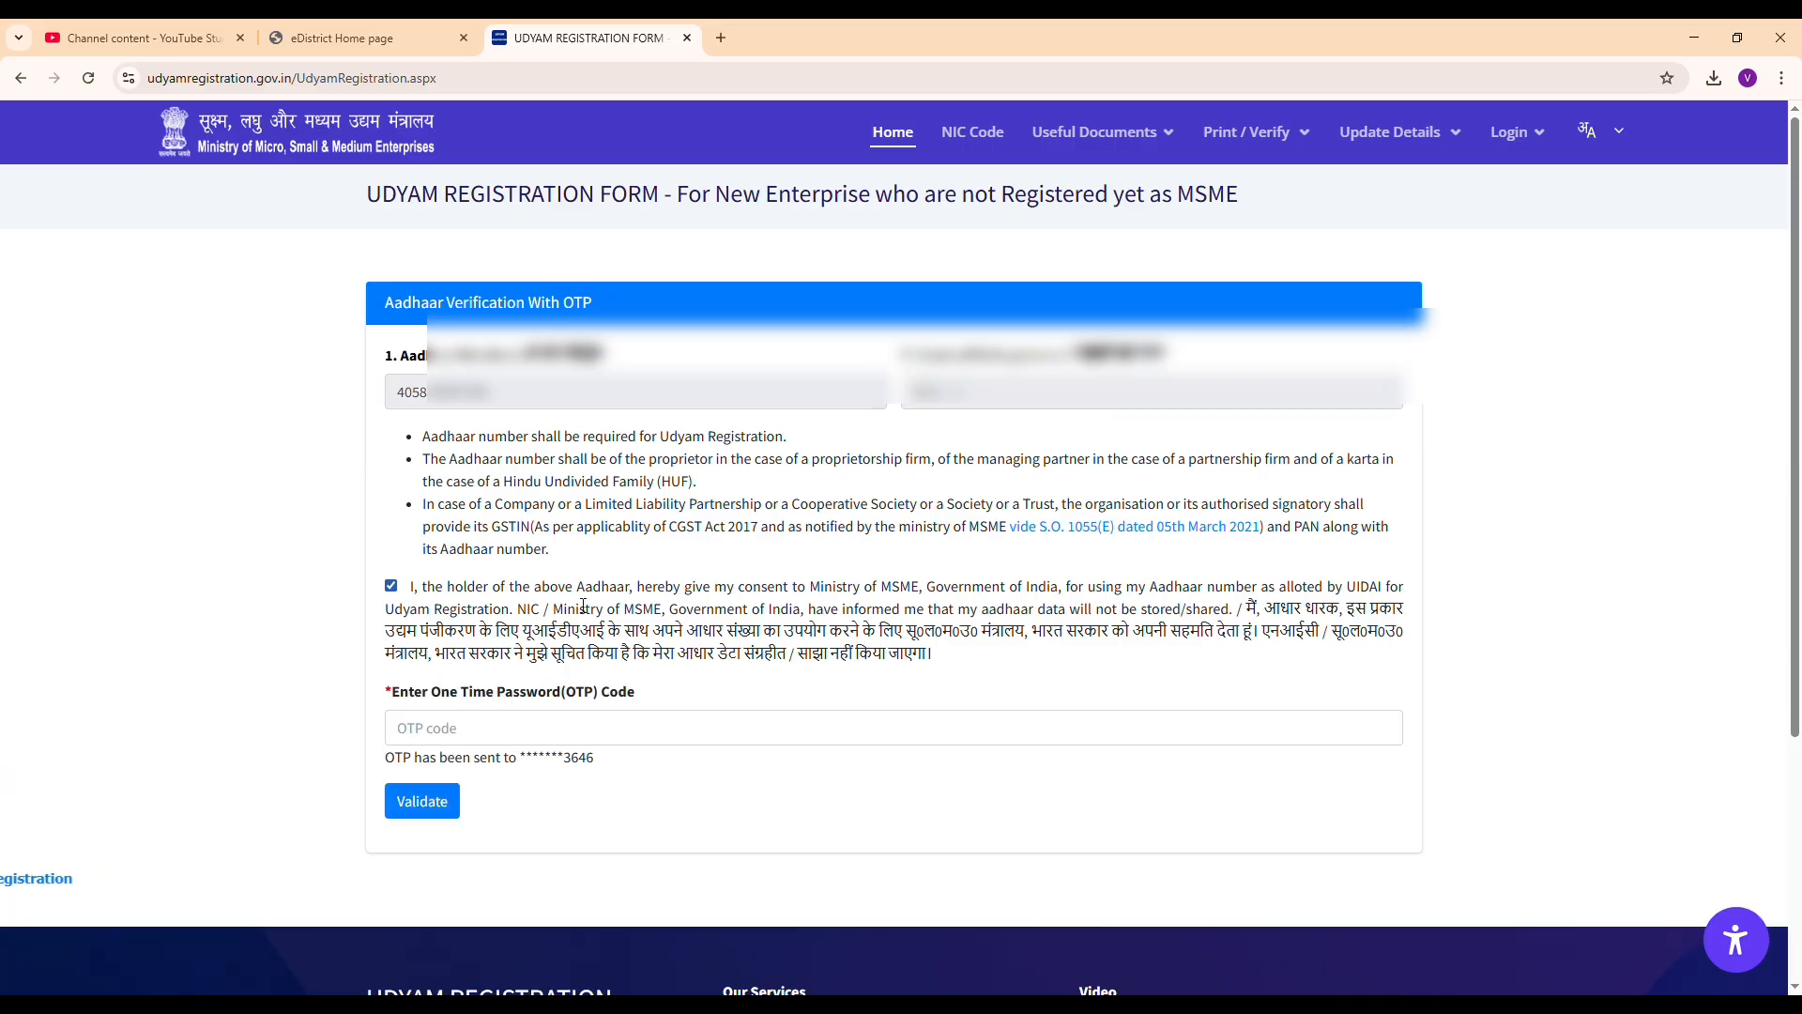
pyautogui.click(554, 728)
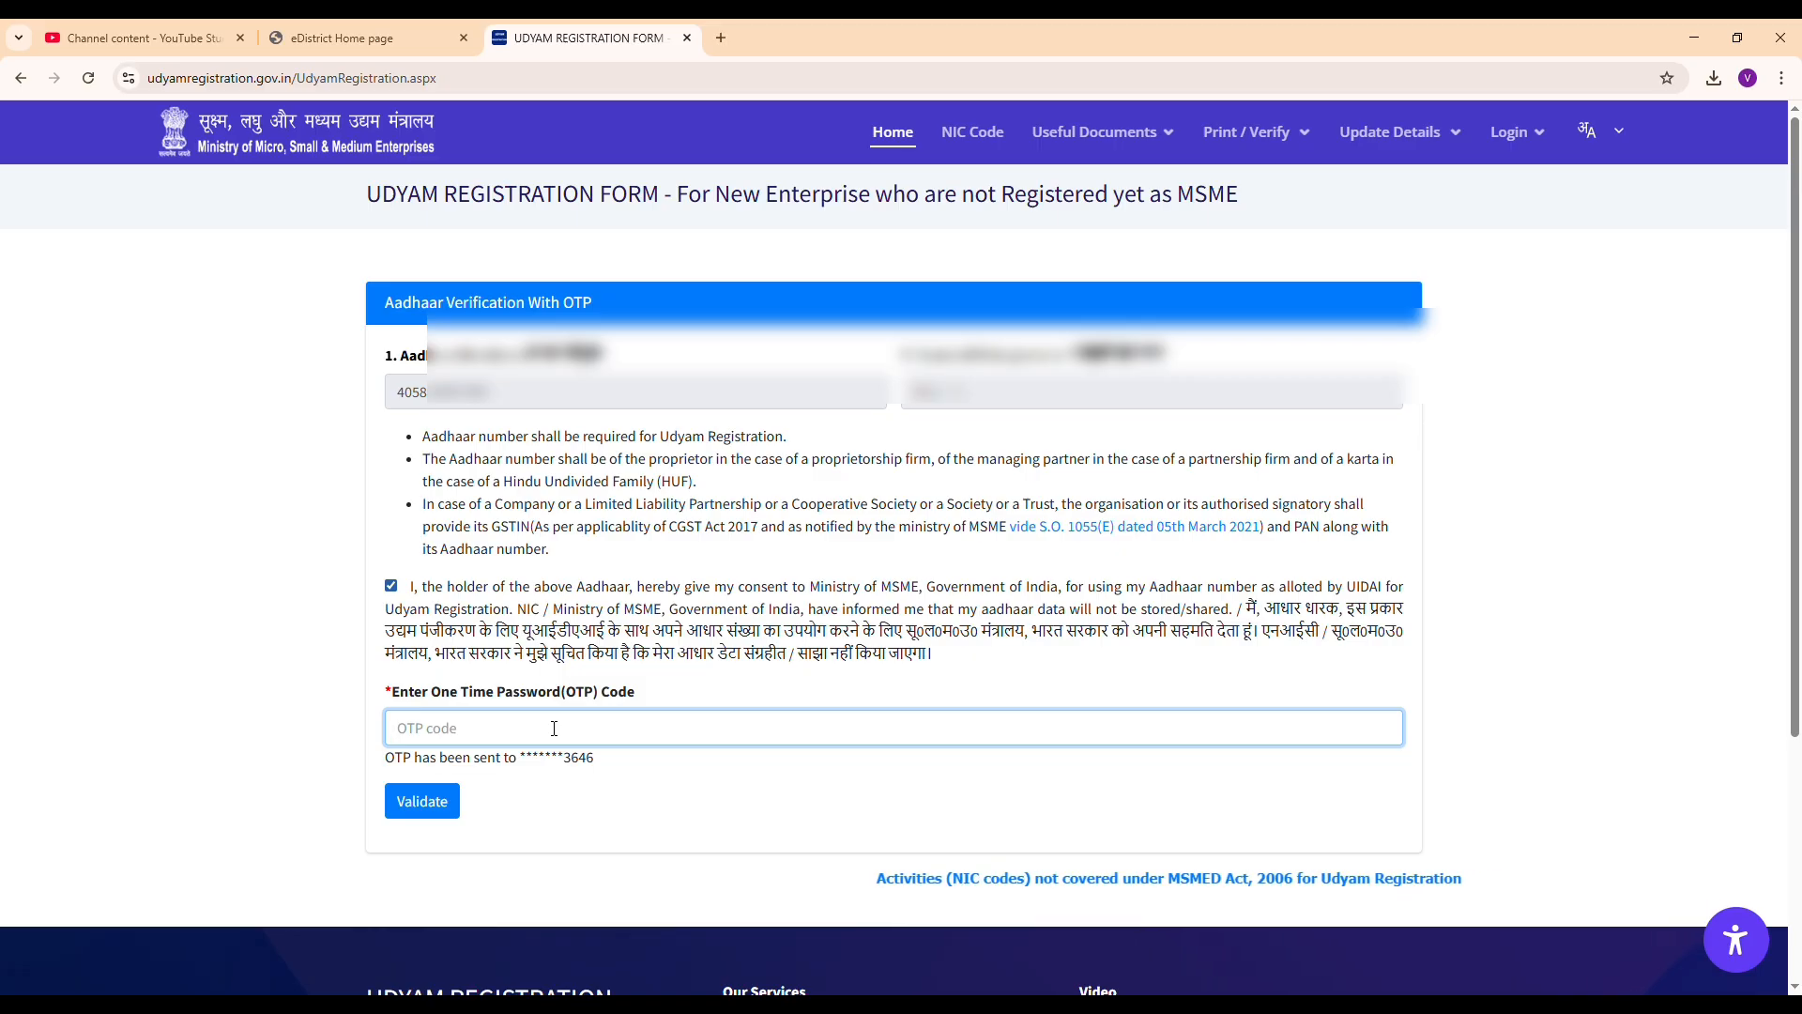
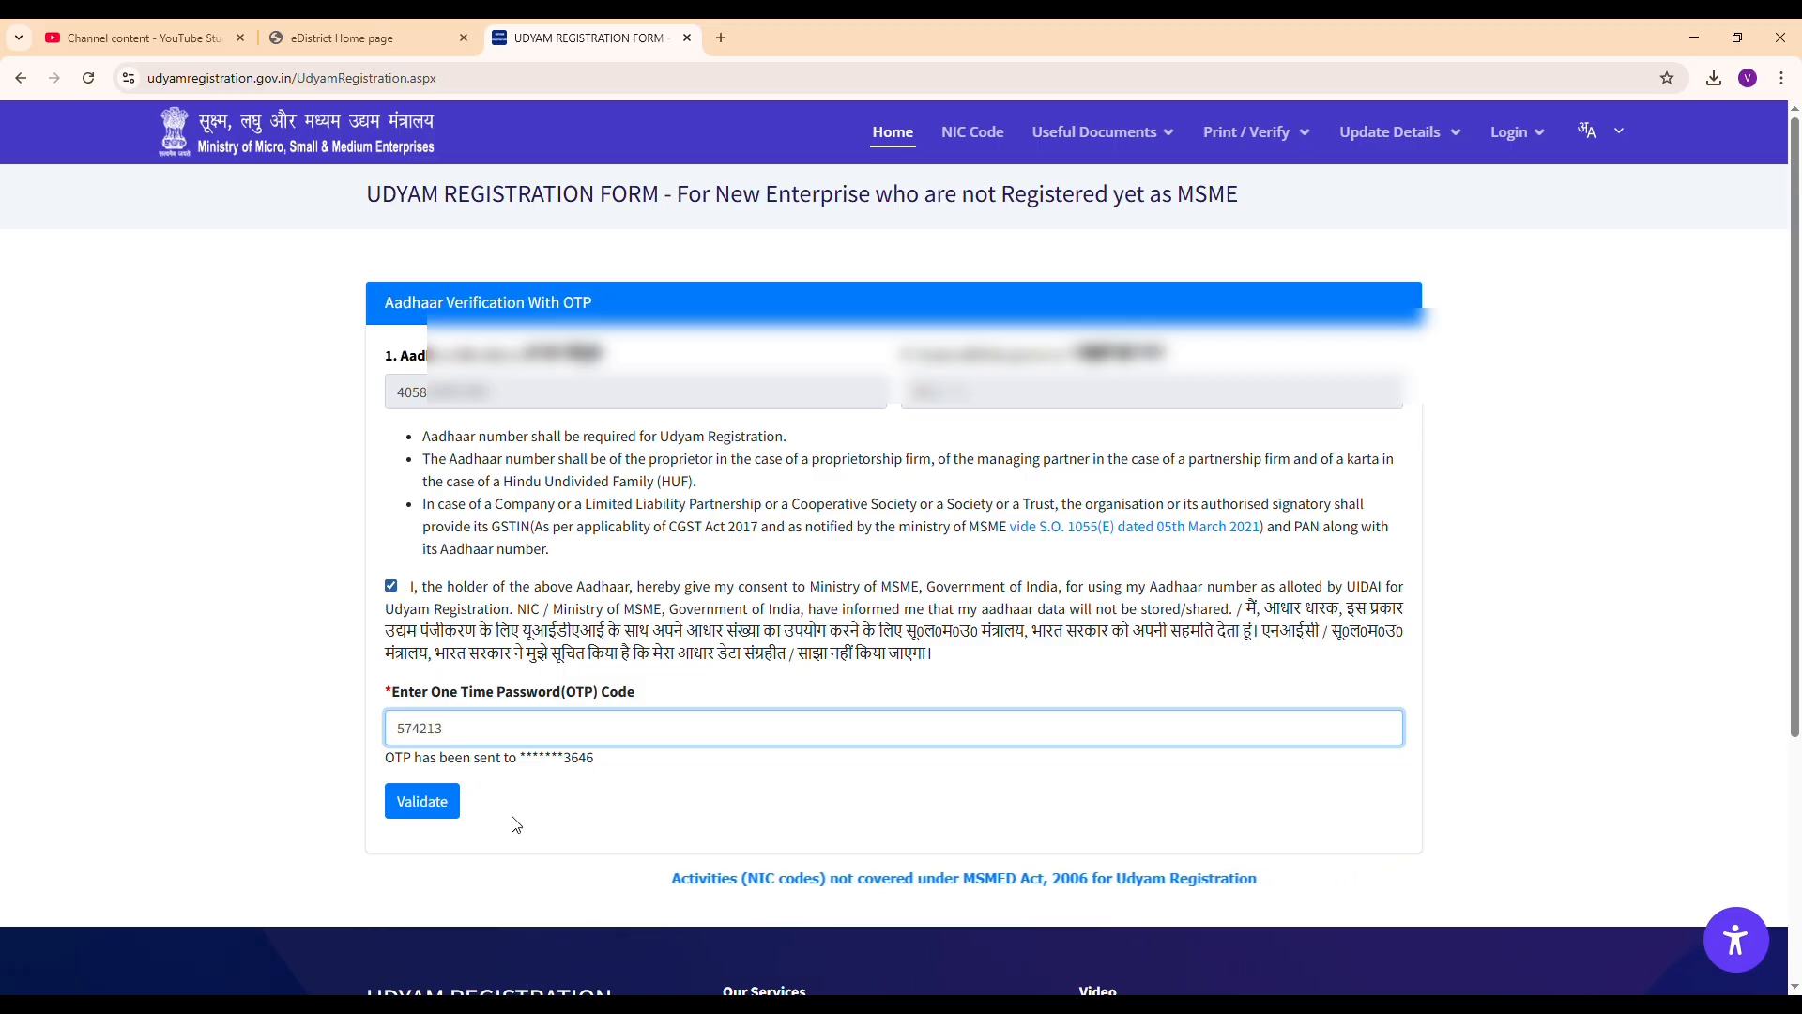
pyautogui.click(424, 799)
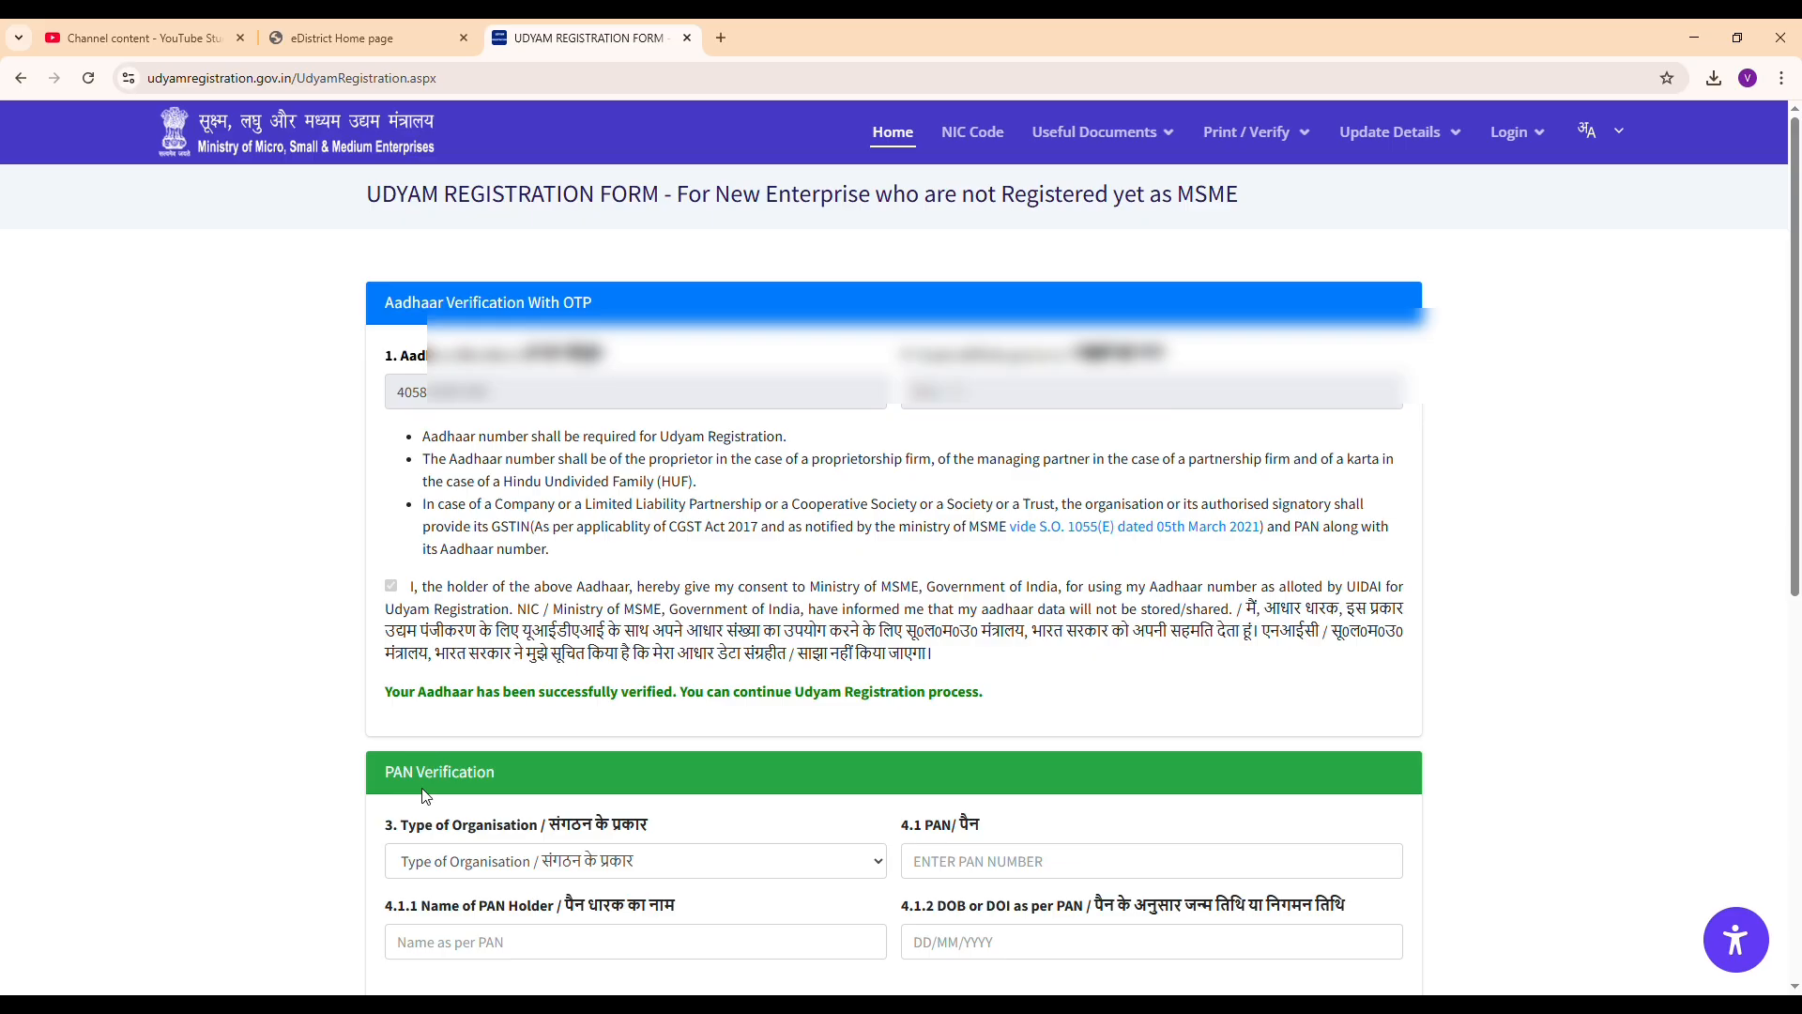
# - Set Type of Organisation to '1. Proprietary'
pyautogui.scroll(-5, 740, 788)
pyautogui.scroll(4, 681, 452)
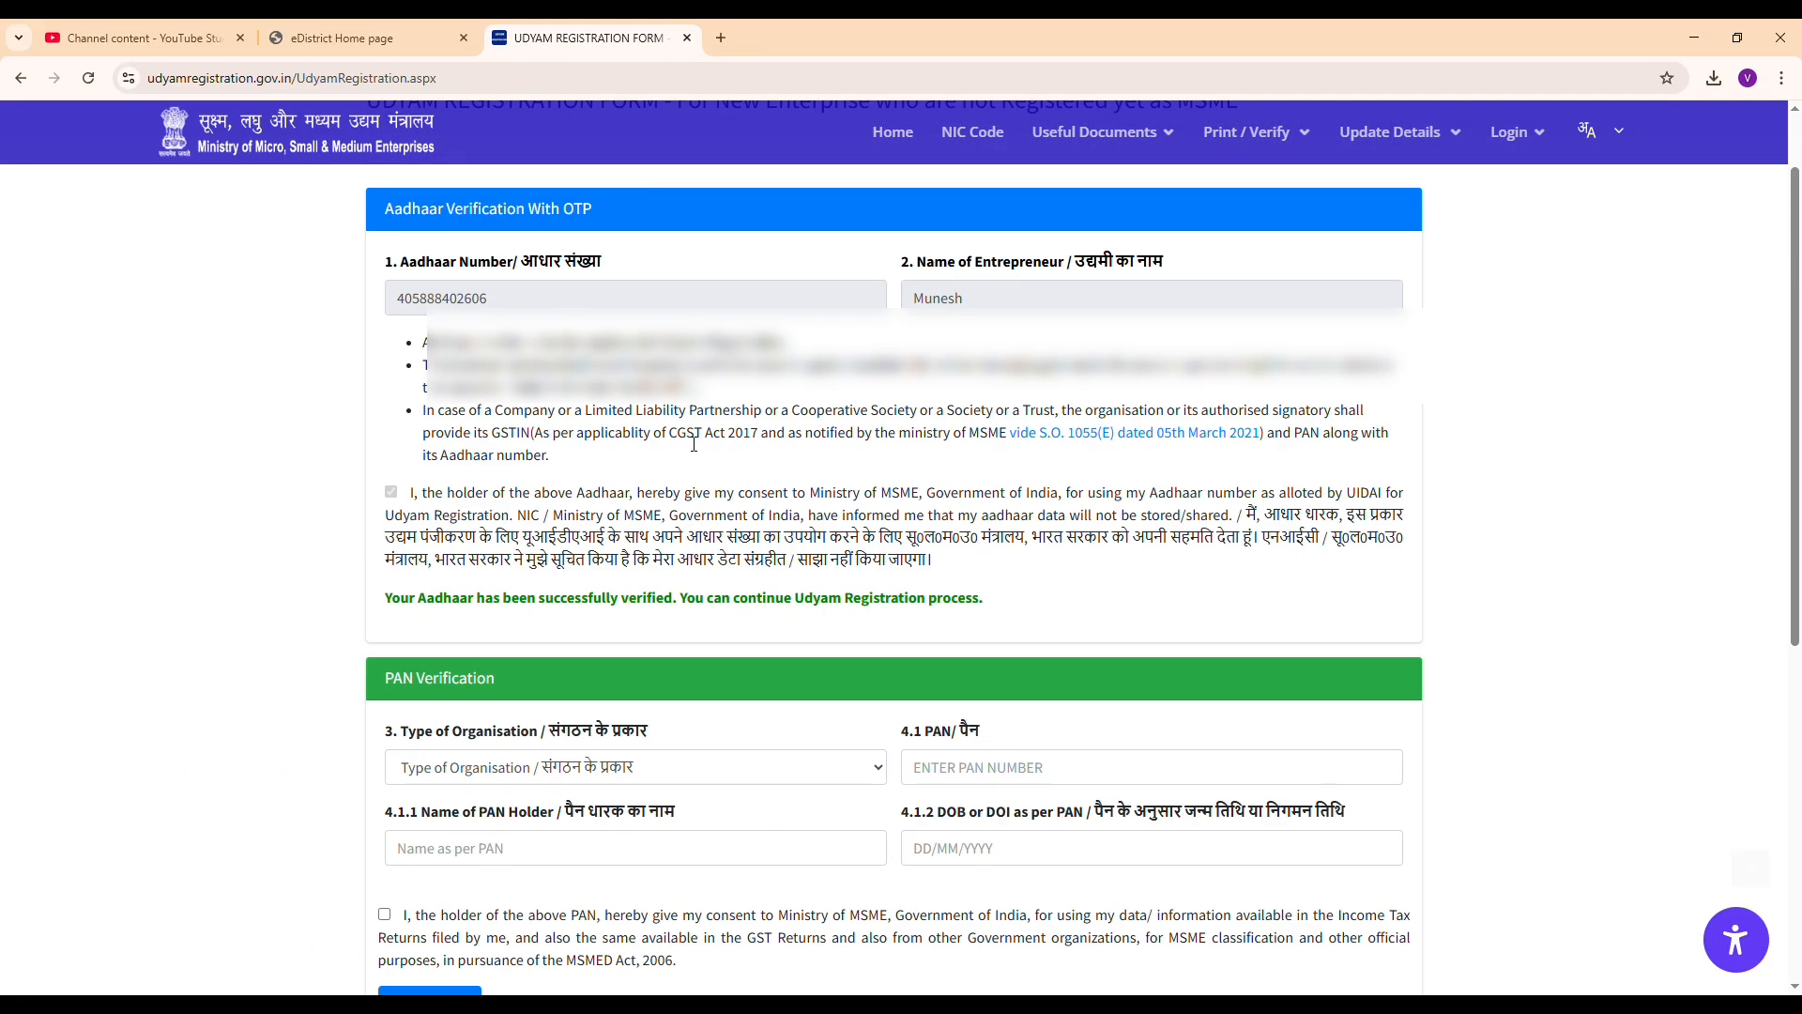
pyautogui.scroll(-1, 690, 497)
pyautogui.click(662, 672)
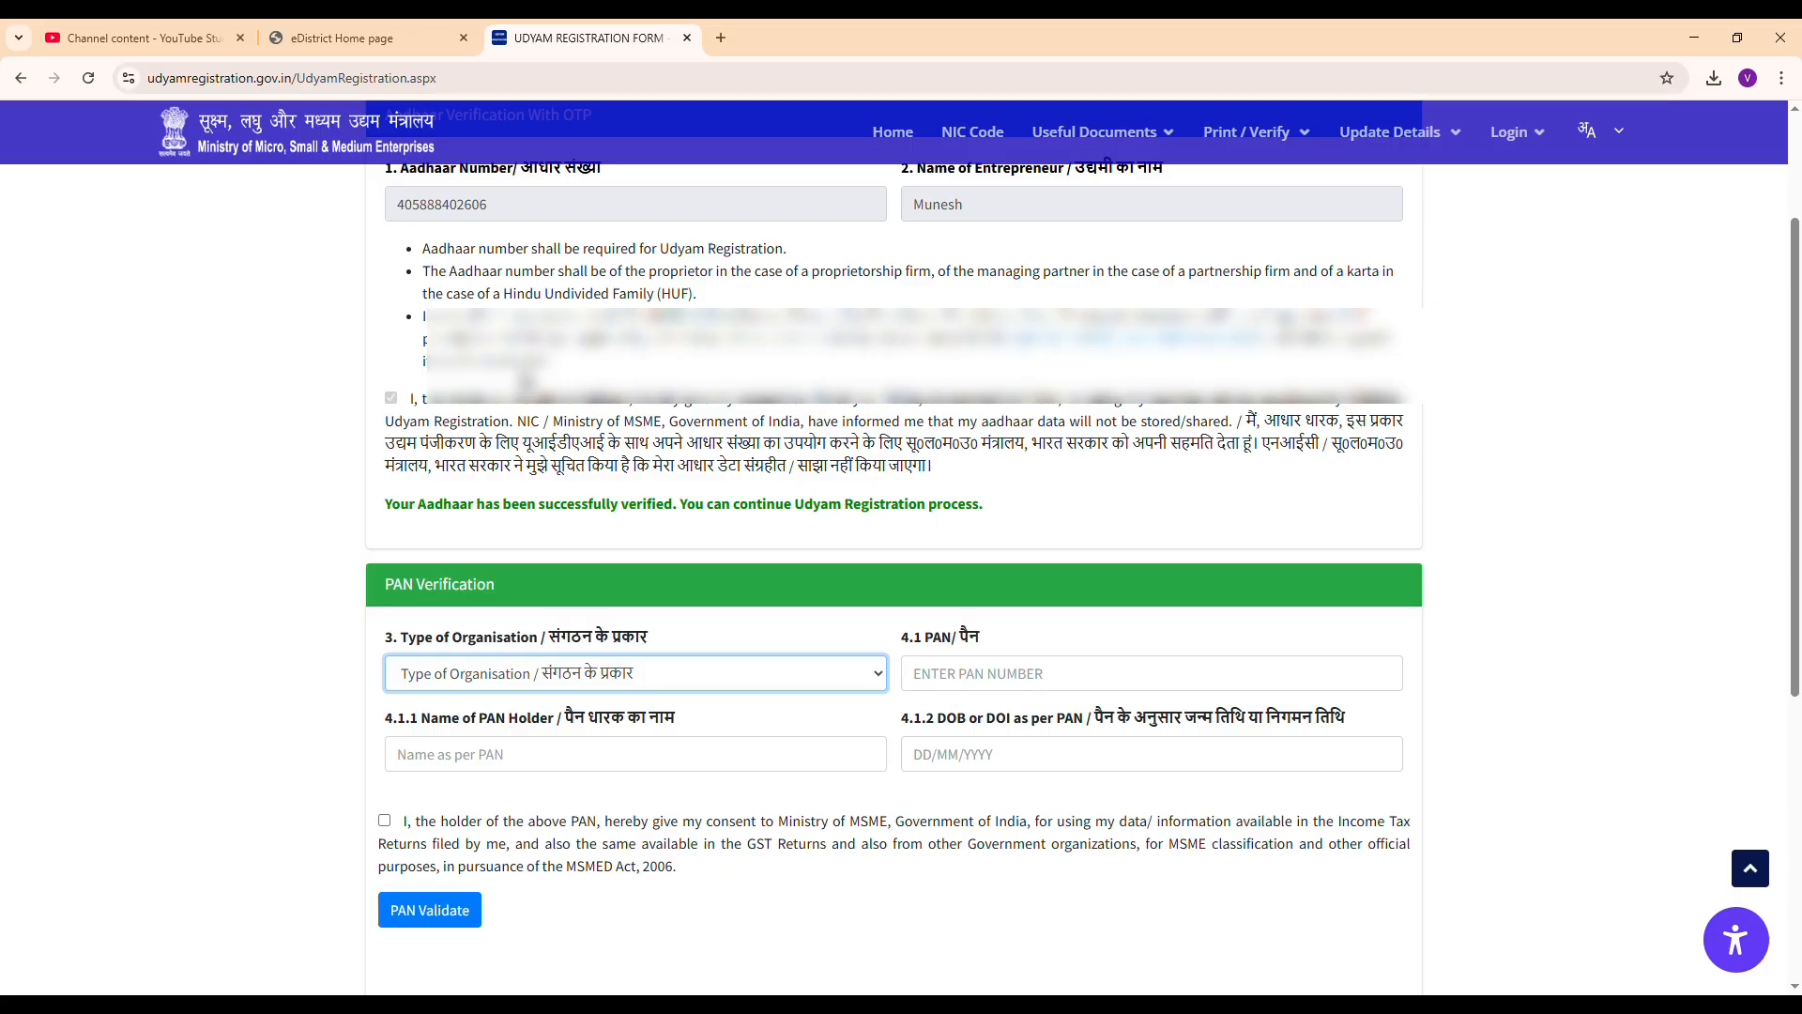
pyautogui.click(522, 375)
# - Enter the PAN number and the PAN holder's name
pyautogui.scroll(-4, 1050, 657)
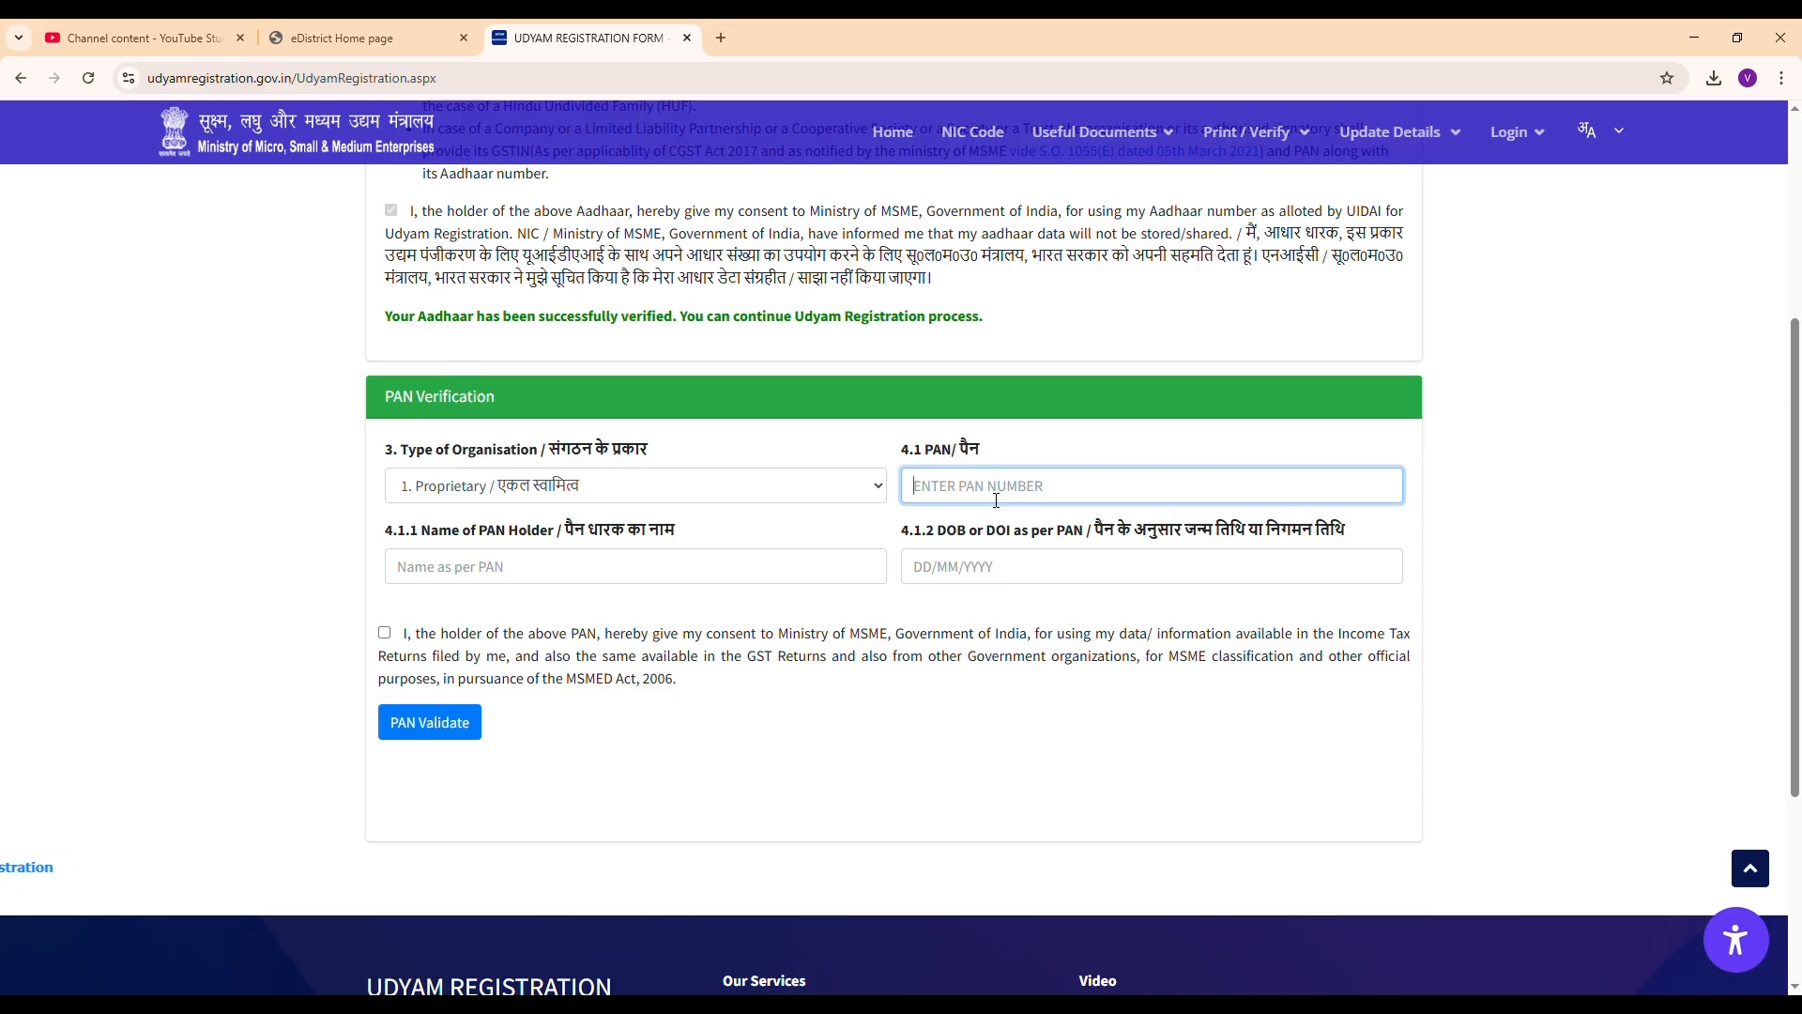
pyautogui.write('DW')
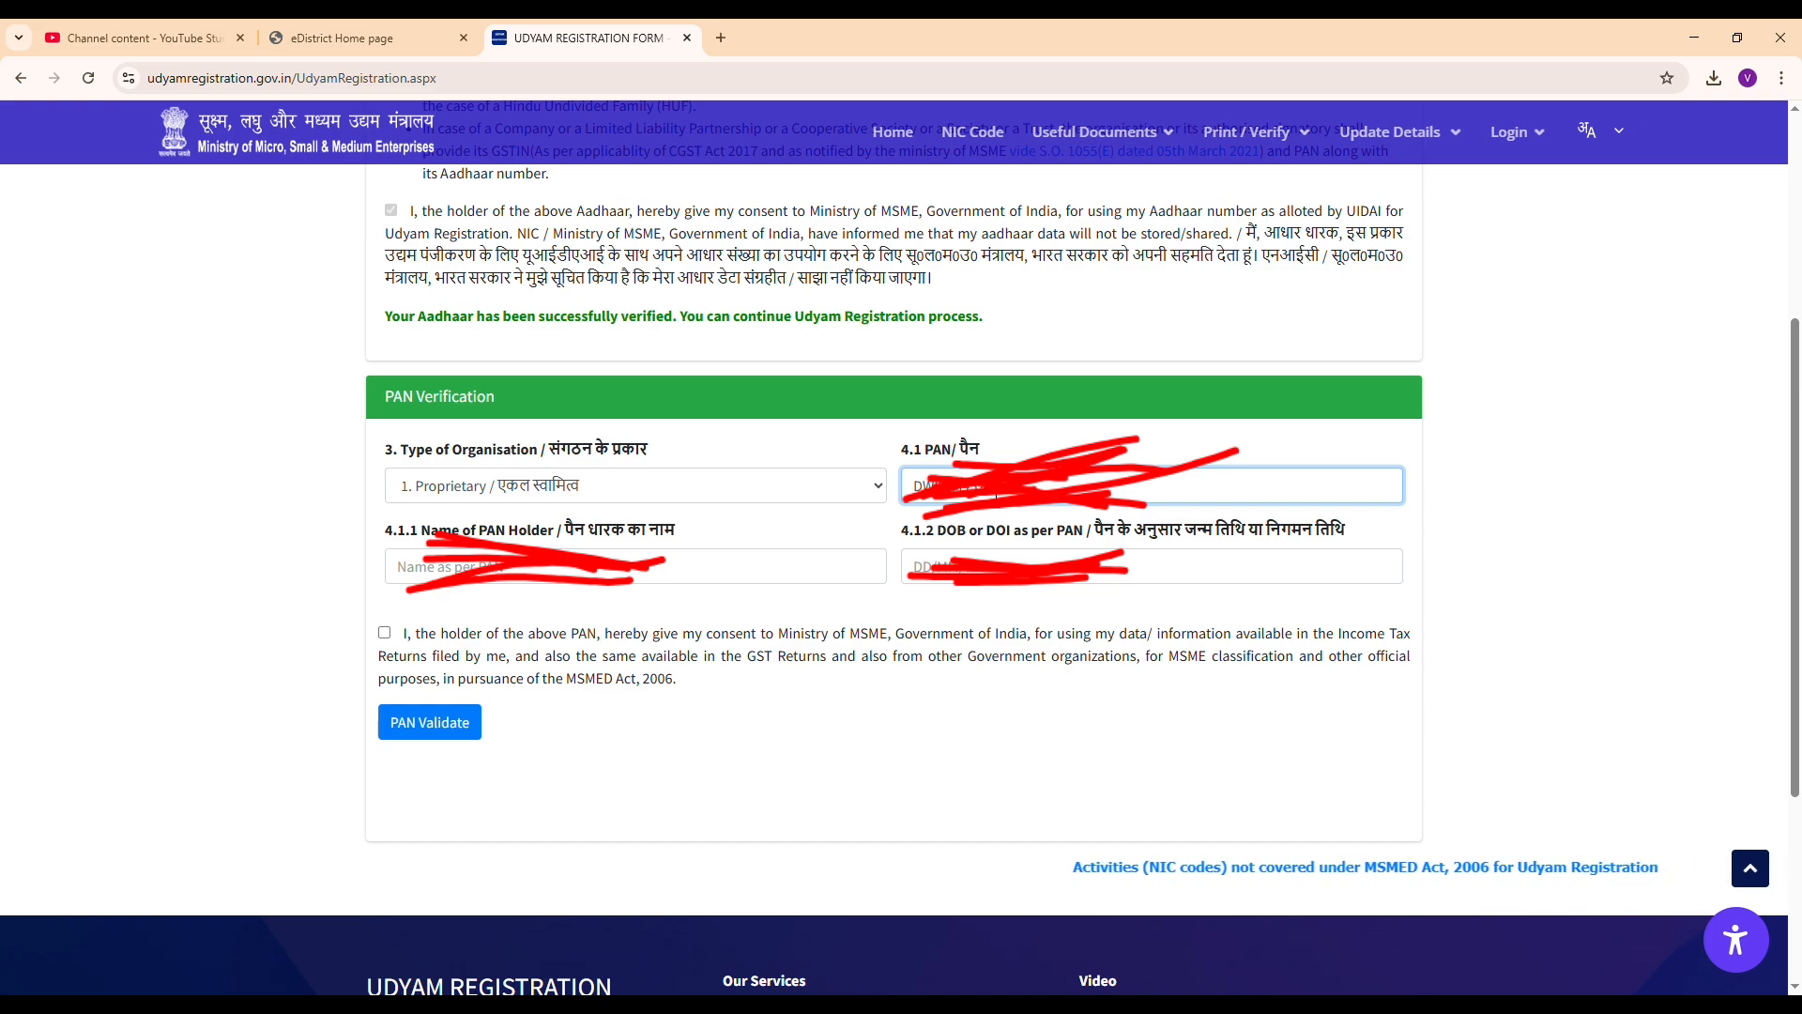
pyautogui.click(478, 577)
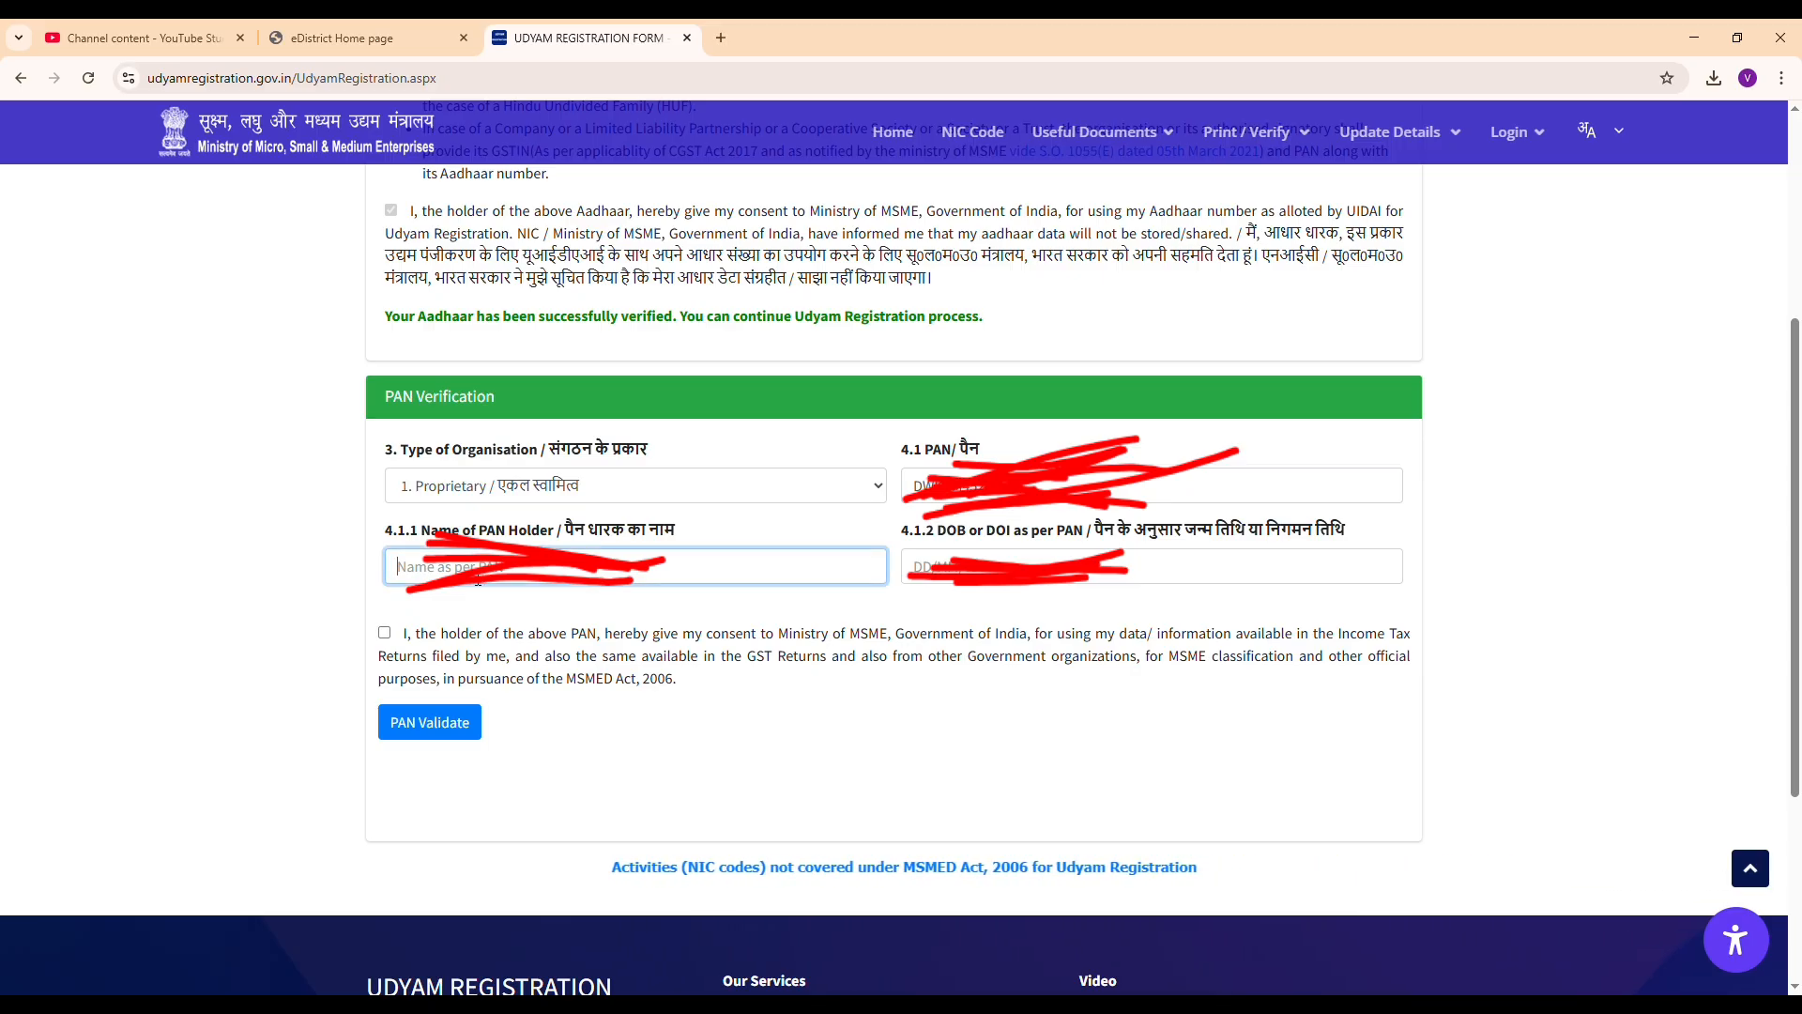
pyautogui.write('Mu')
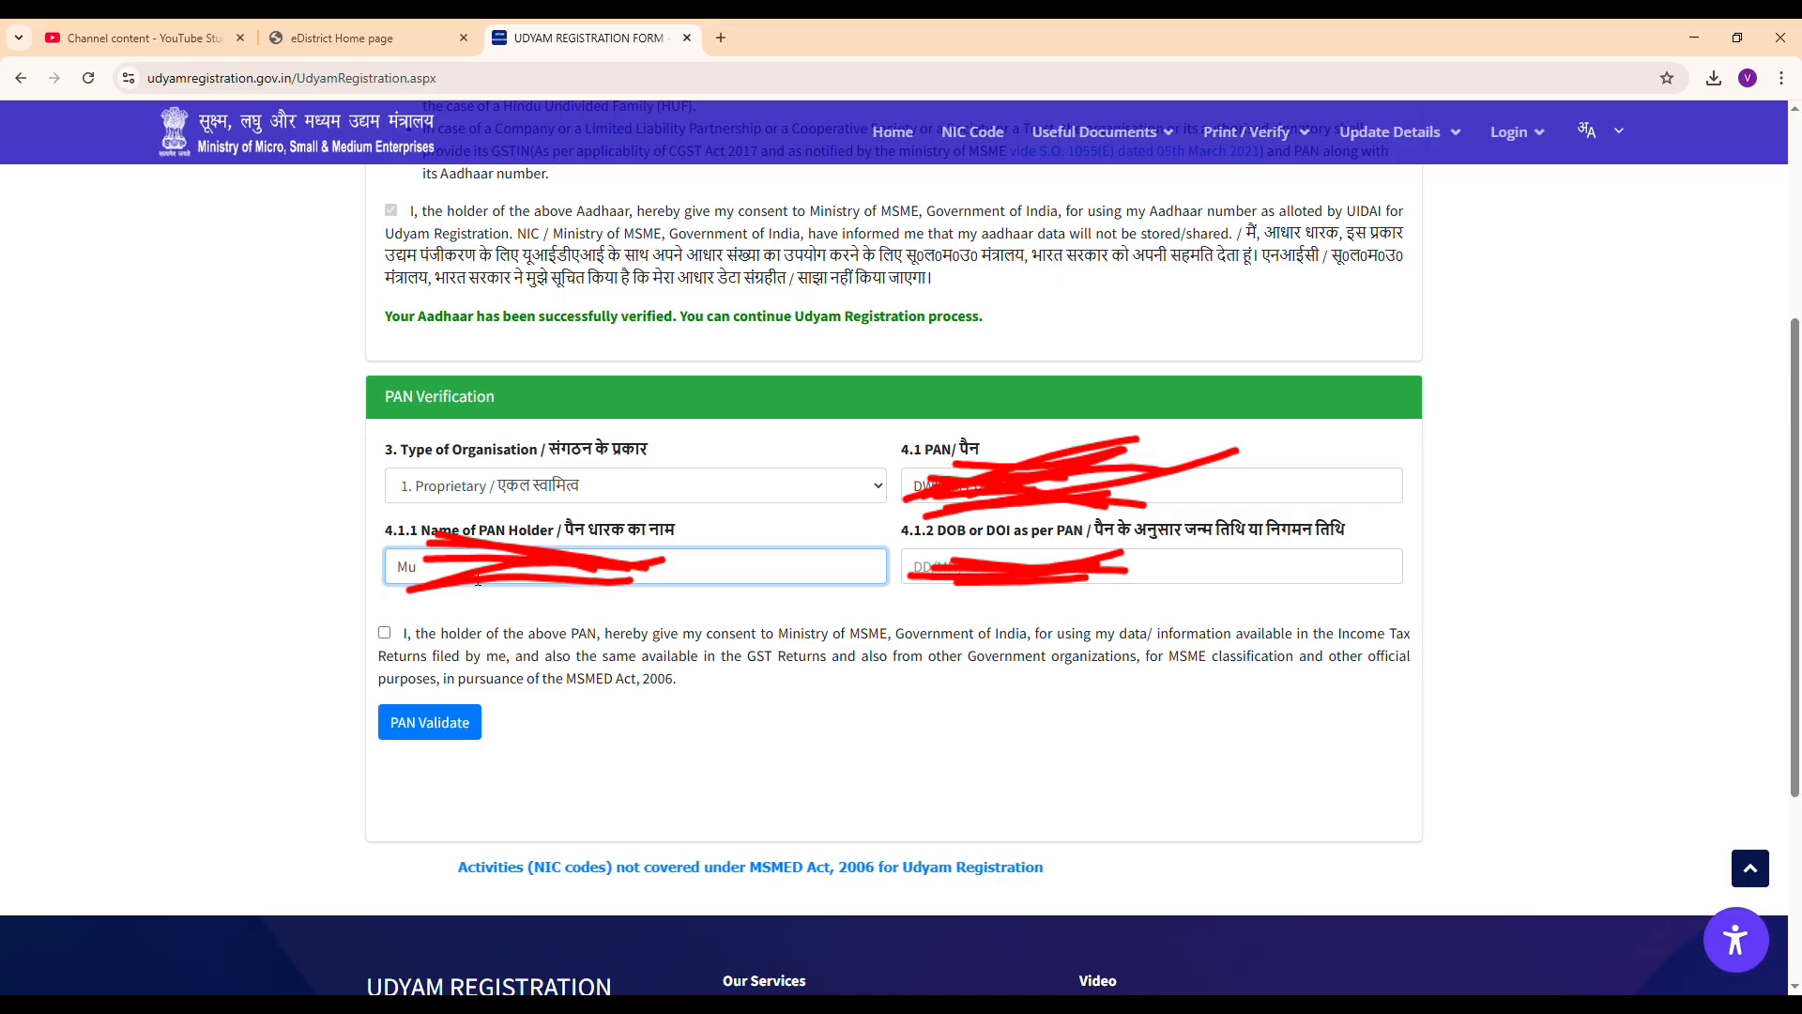
pyautogui.write('nesh')
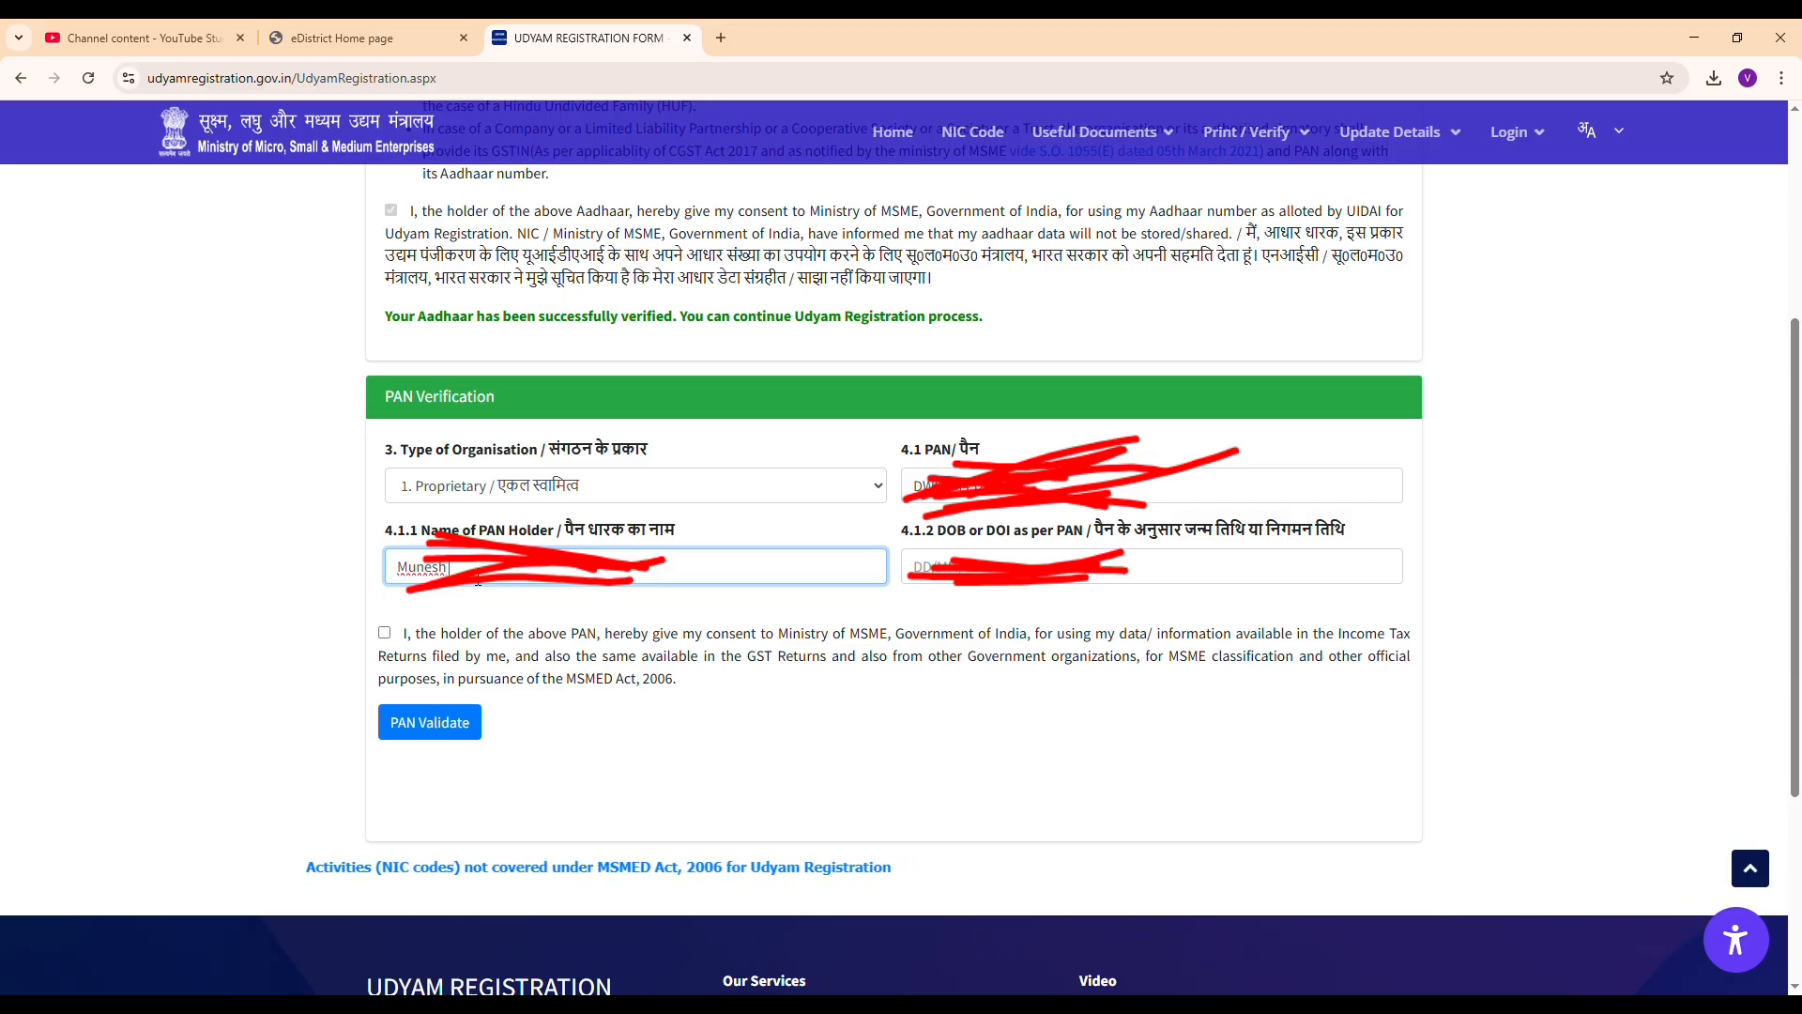
pyautogui.click(680, 778)
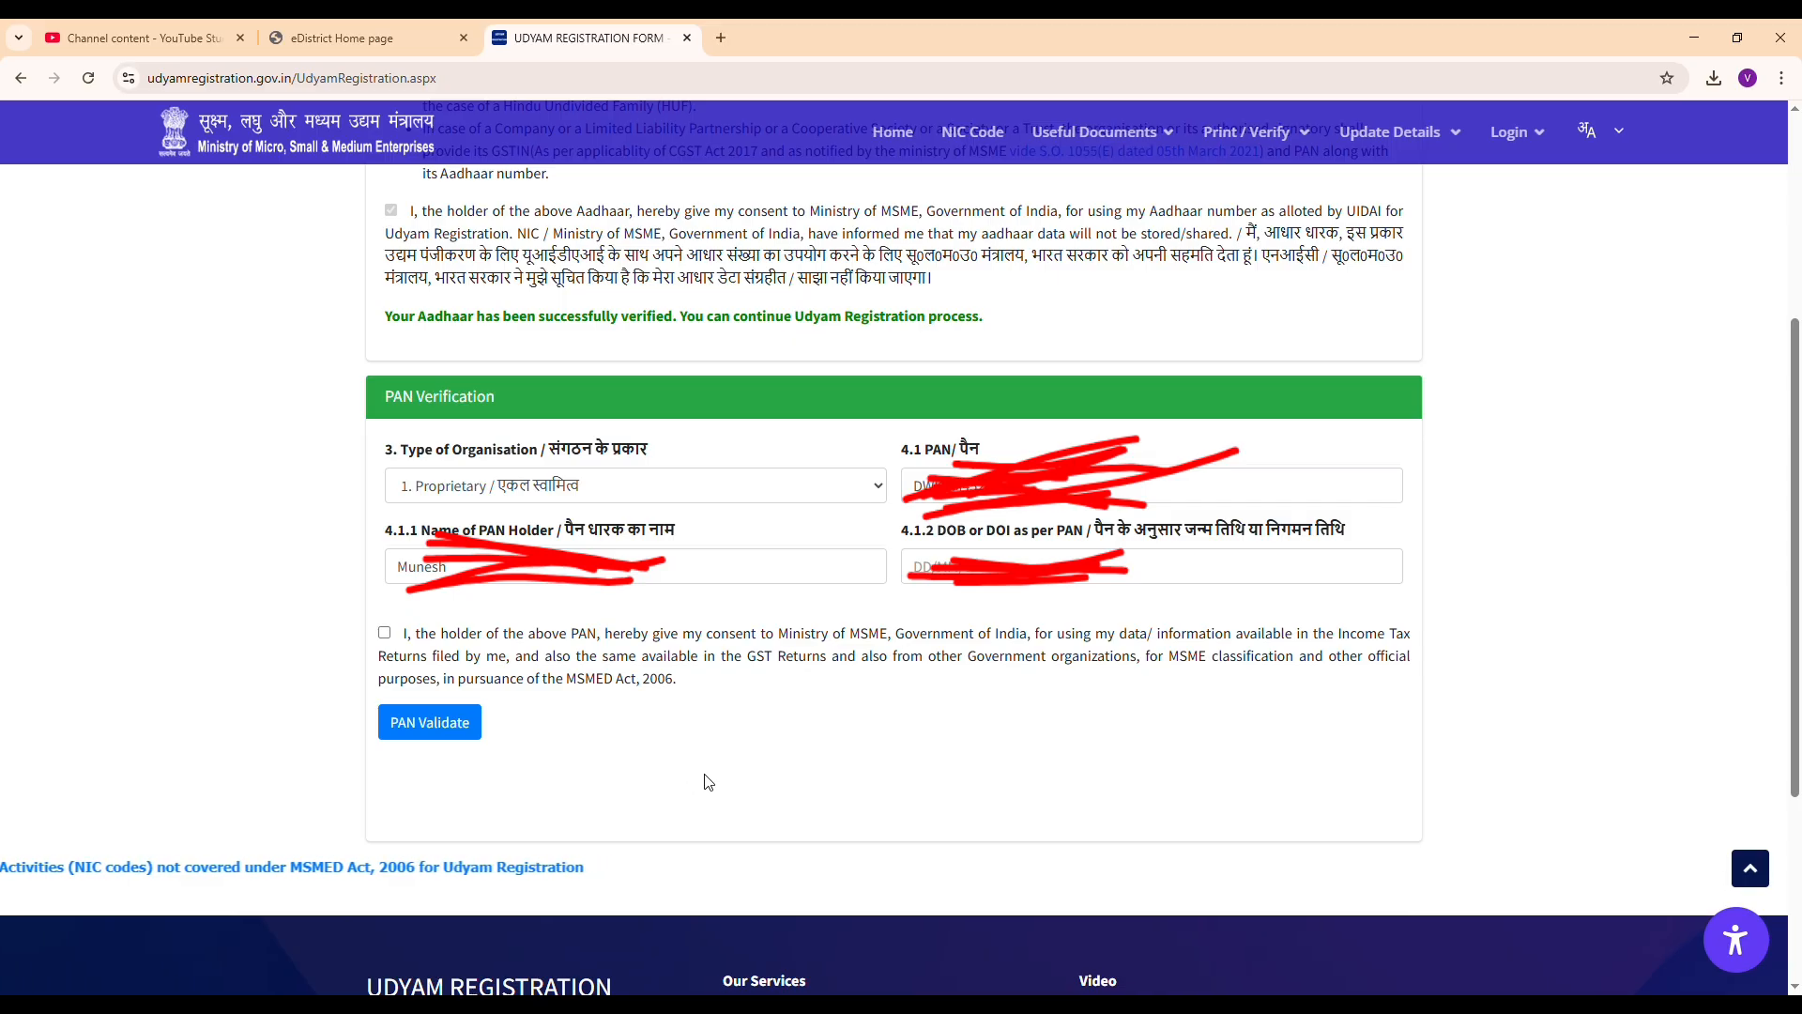
# - Fill in the date of birth, give PAN consent, and validate the PAN
pyautogui.click(917, 568)
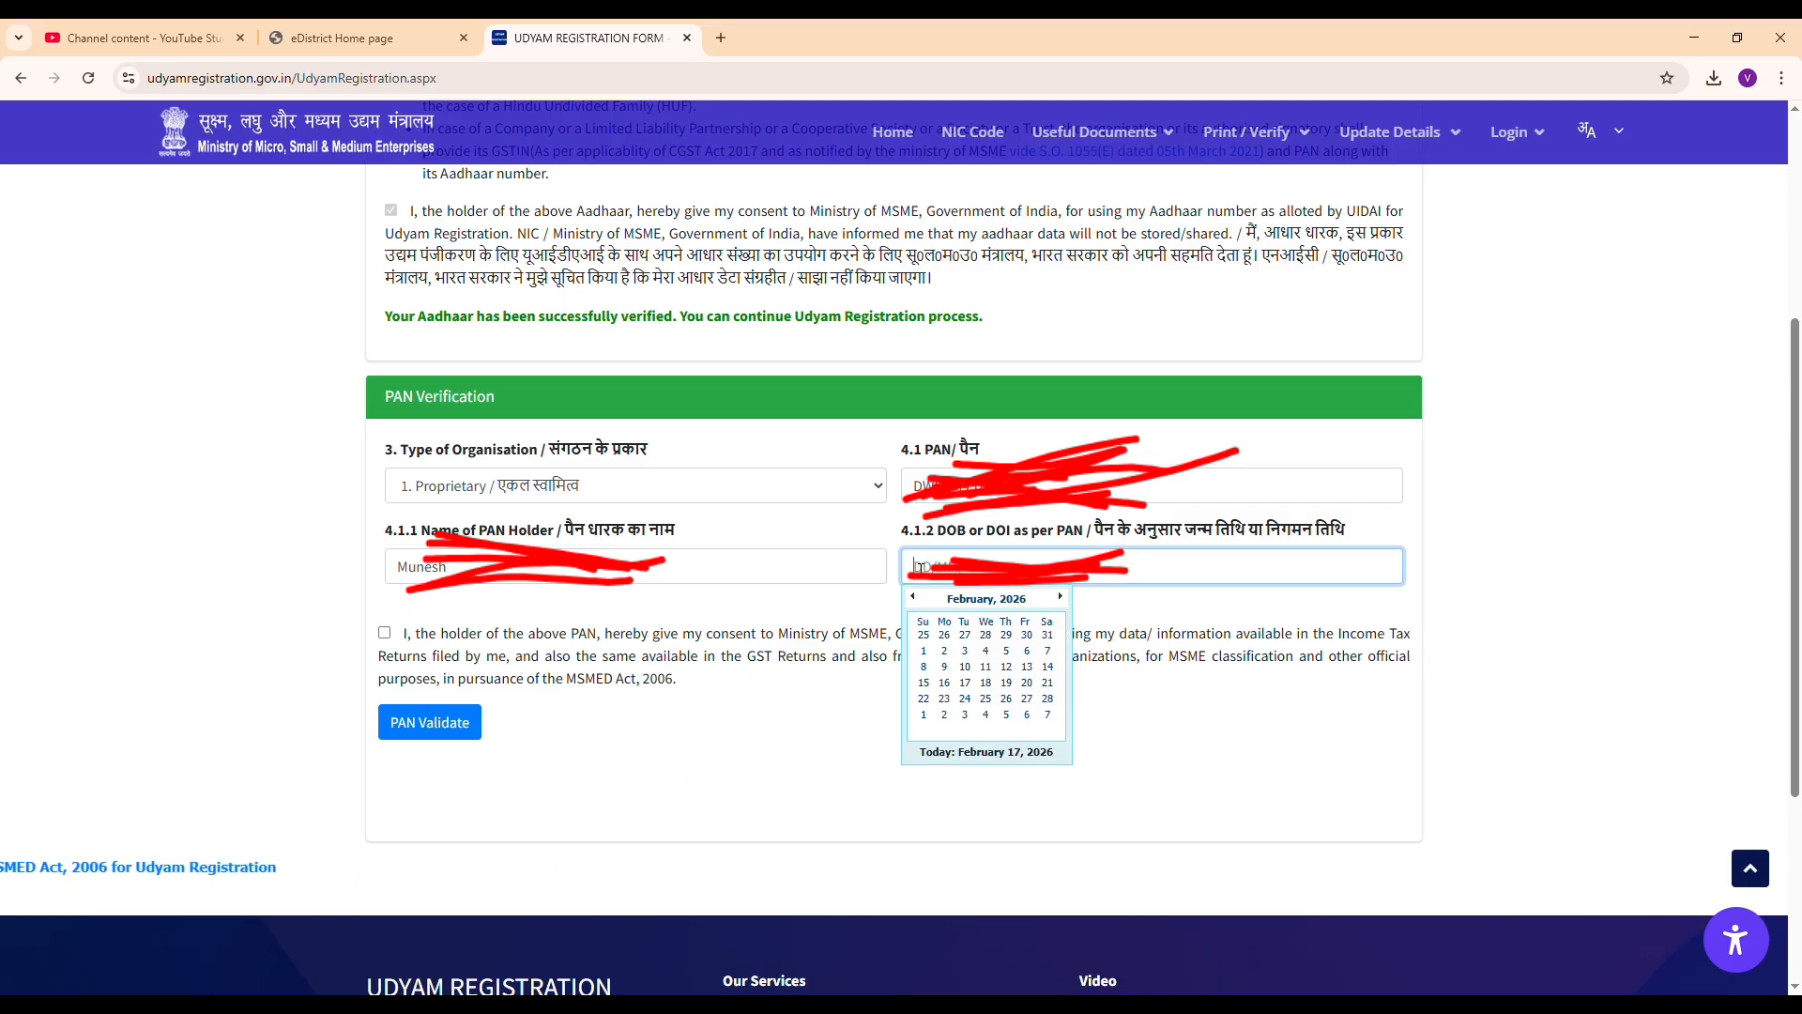
pyautogui.write('01/0')
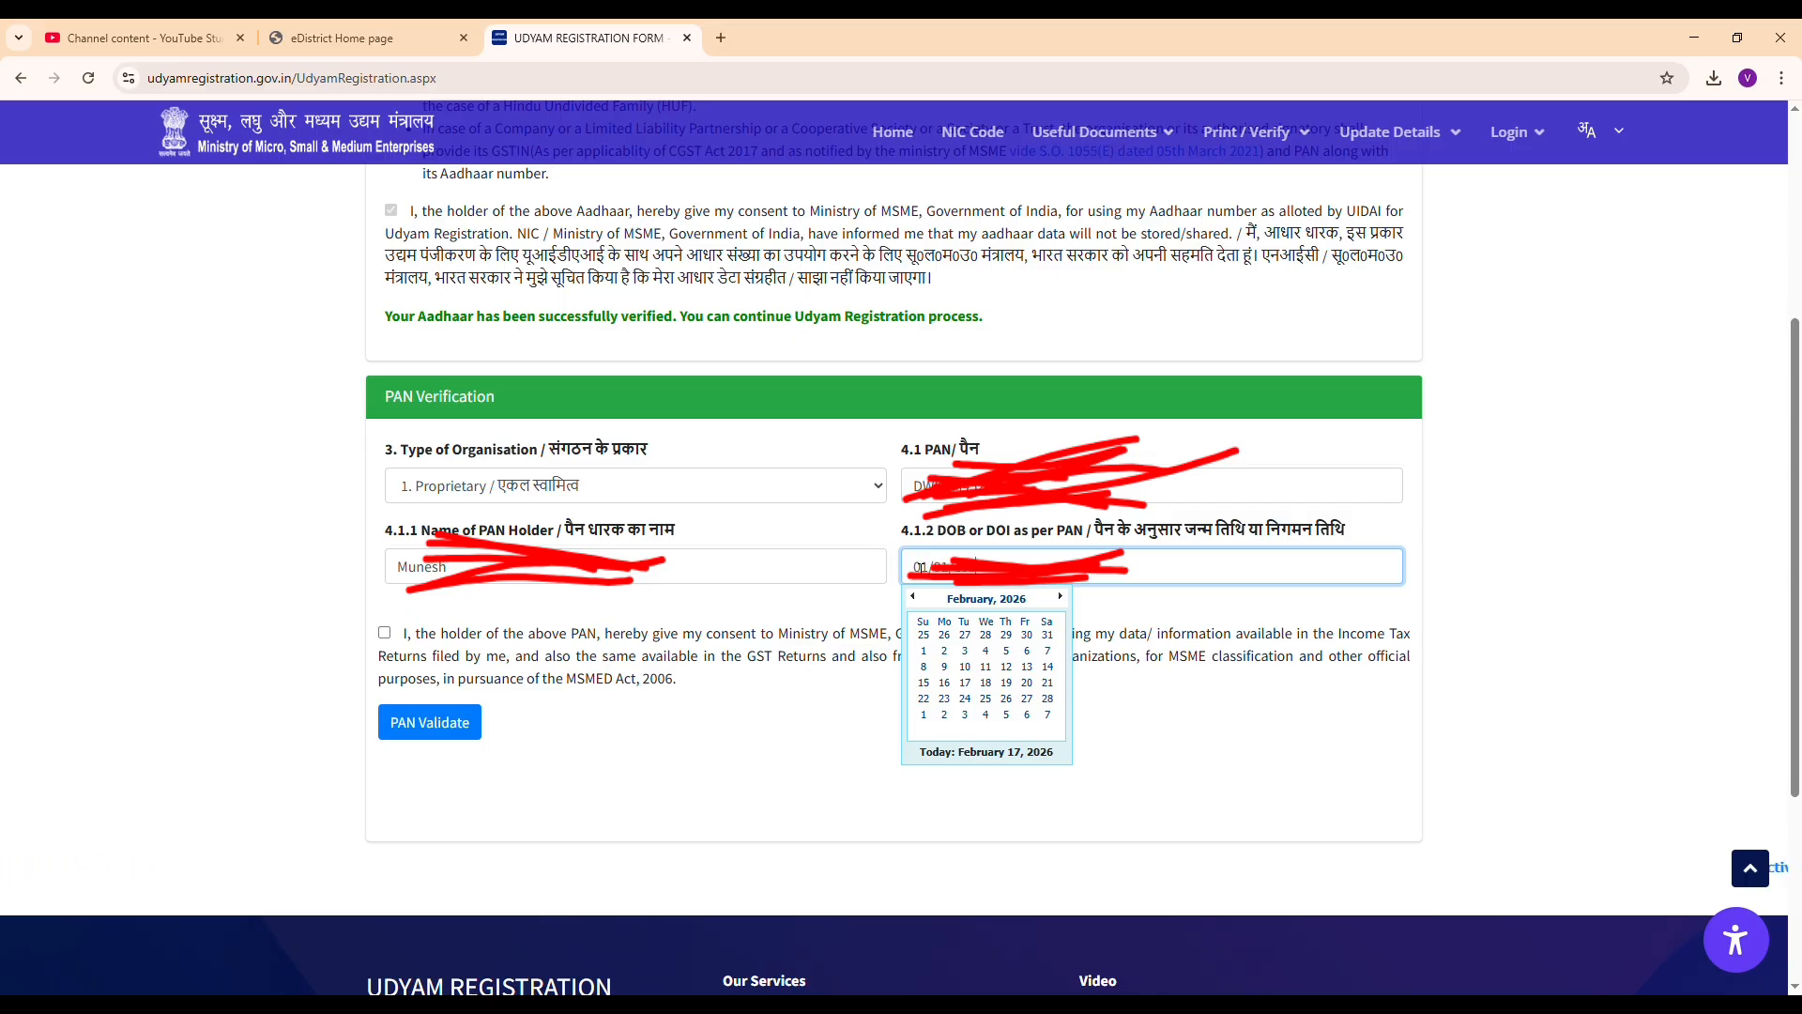
pyautogui.click(1183, 695)
pyautogui.click(384, 633)
pyautogui.click(430, 722)
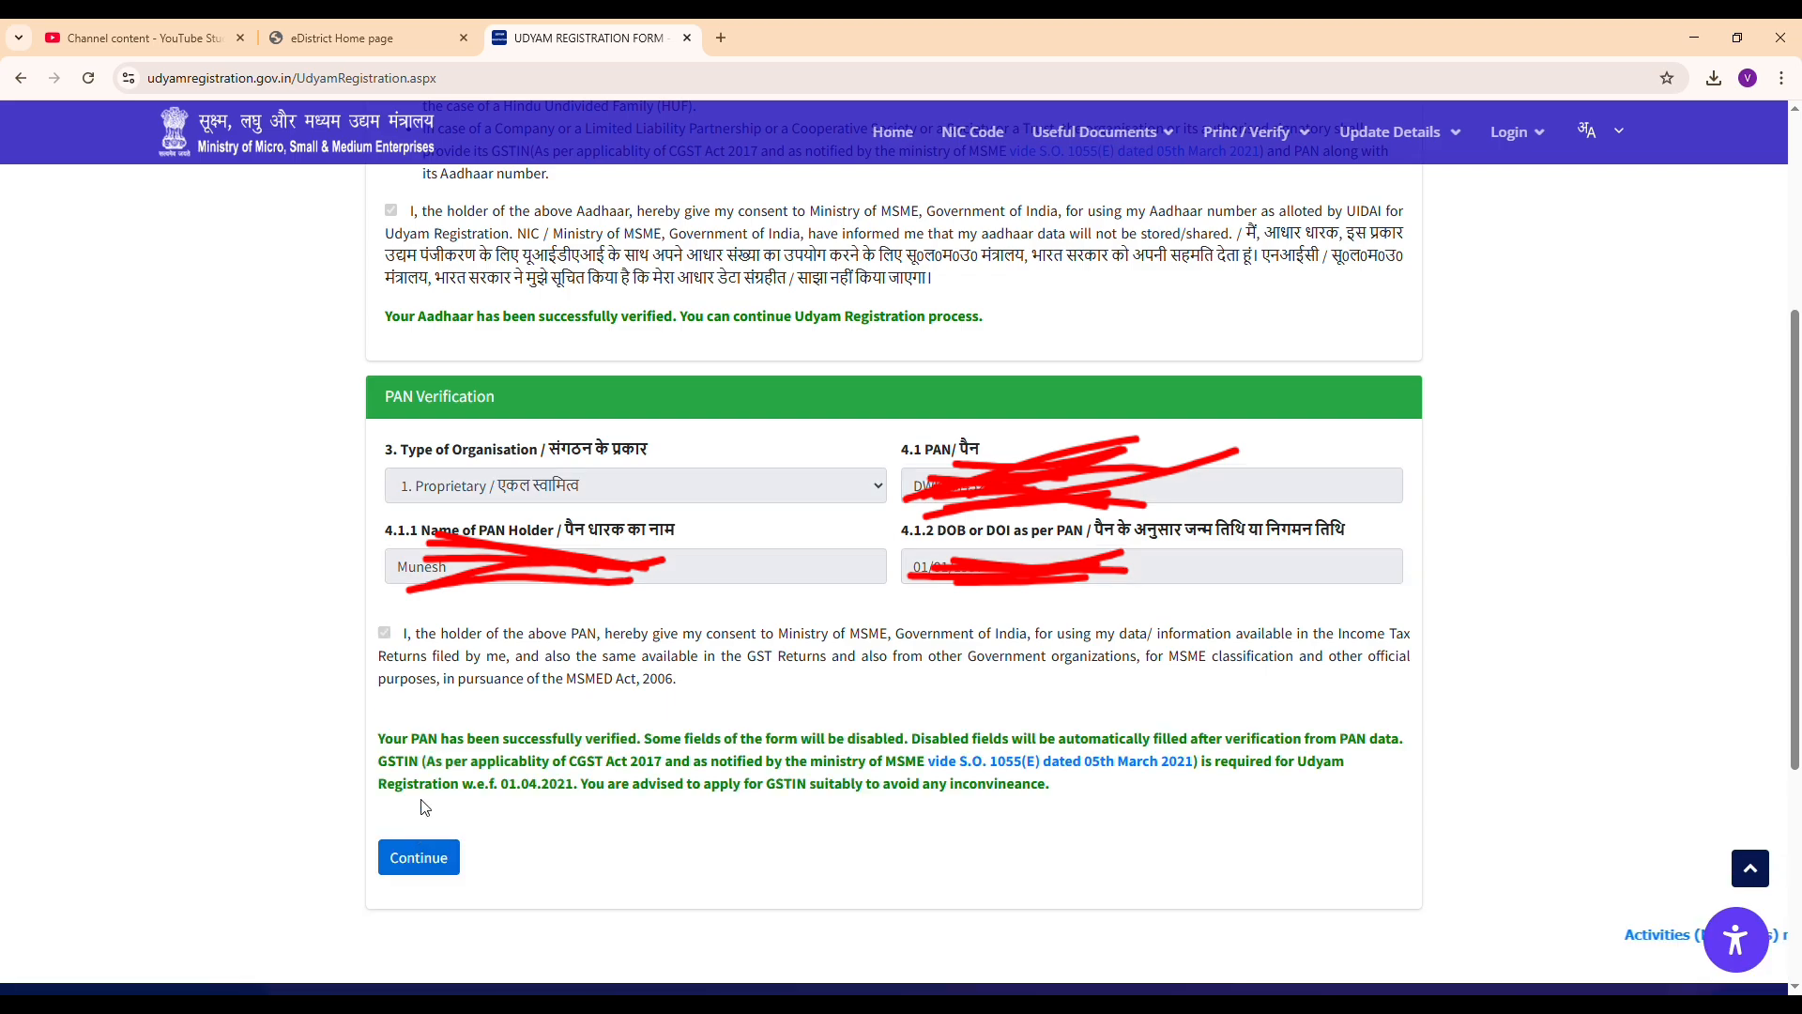
pyautogui.click(419, 854)
# - Enter the entrepreneur's mobile number in the Udyam Registration section
pyautogui.scroll(-1, 812, 734)
pyautogui.scroll(-5, 812, 734)
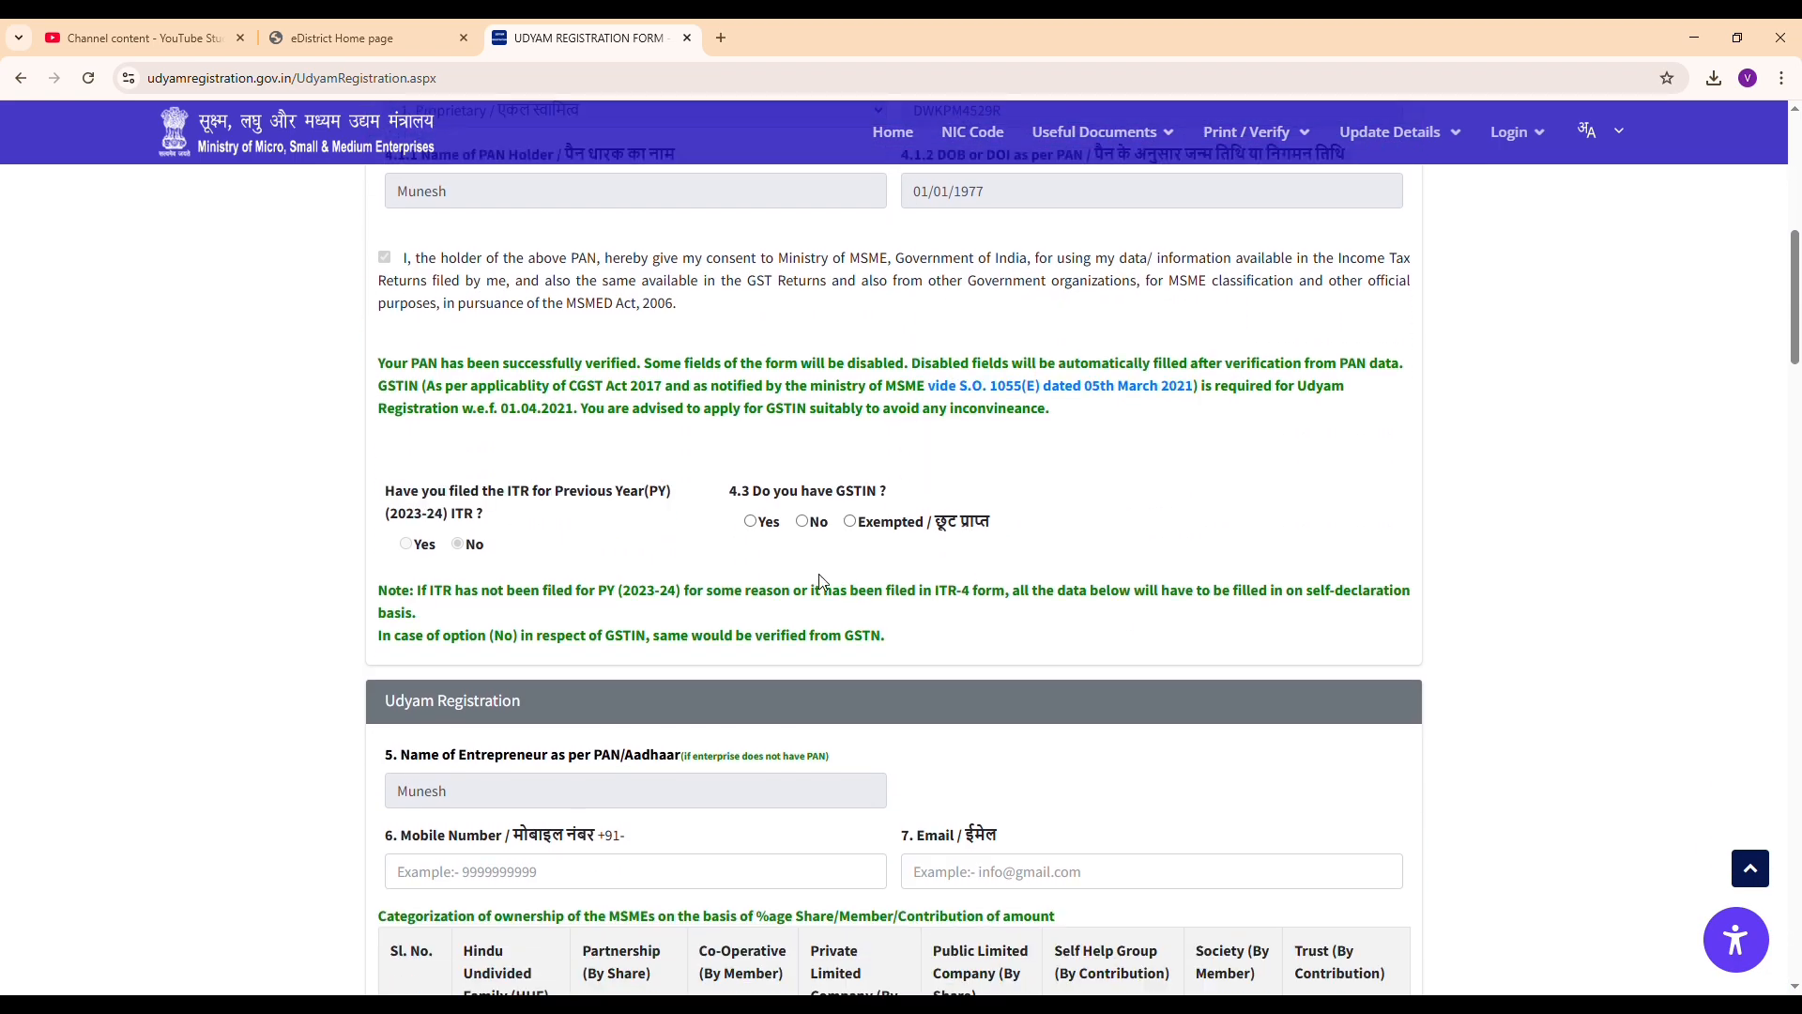
pyautogui.scroll(-3, 829, 466)
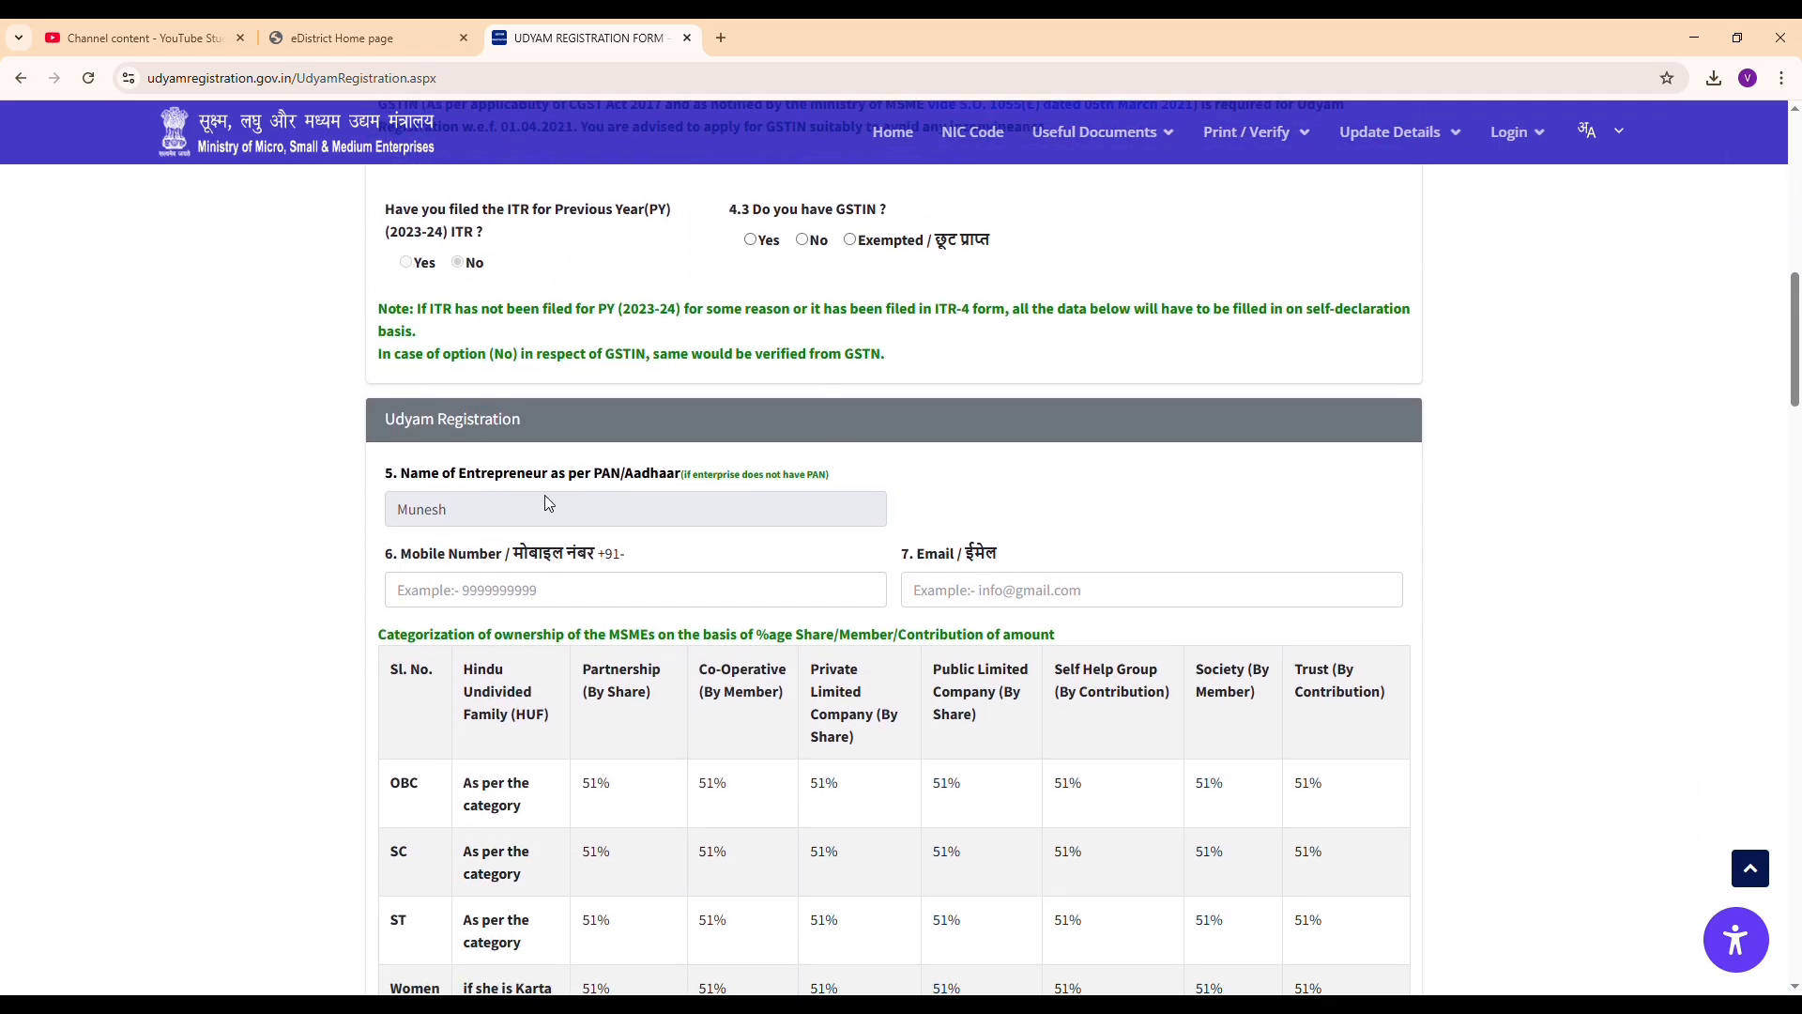
pyautogui.scroll(-1, 649, 502)
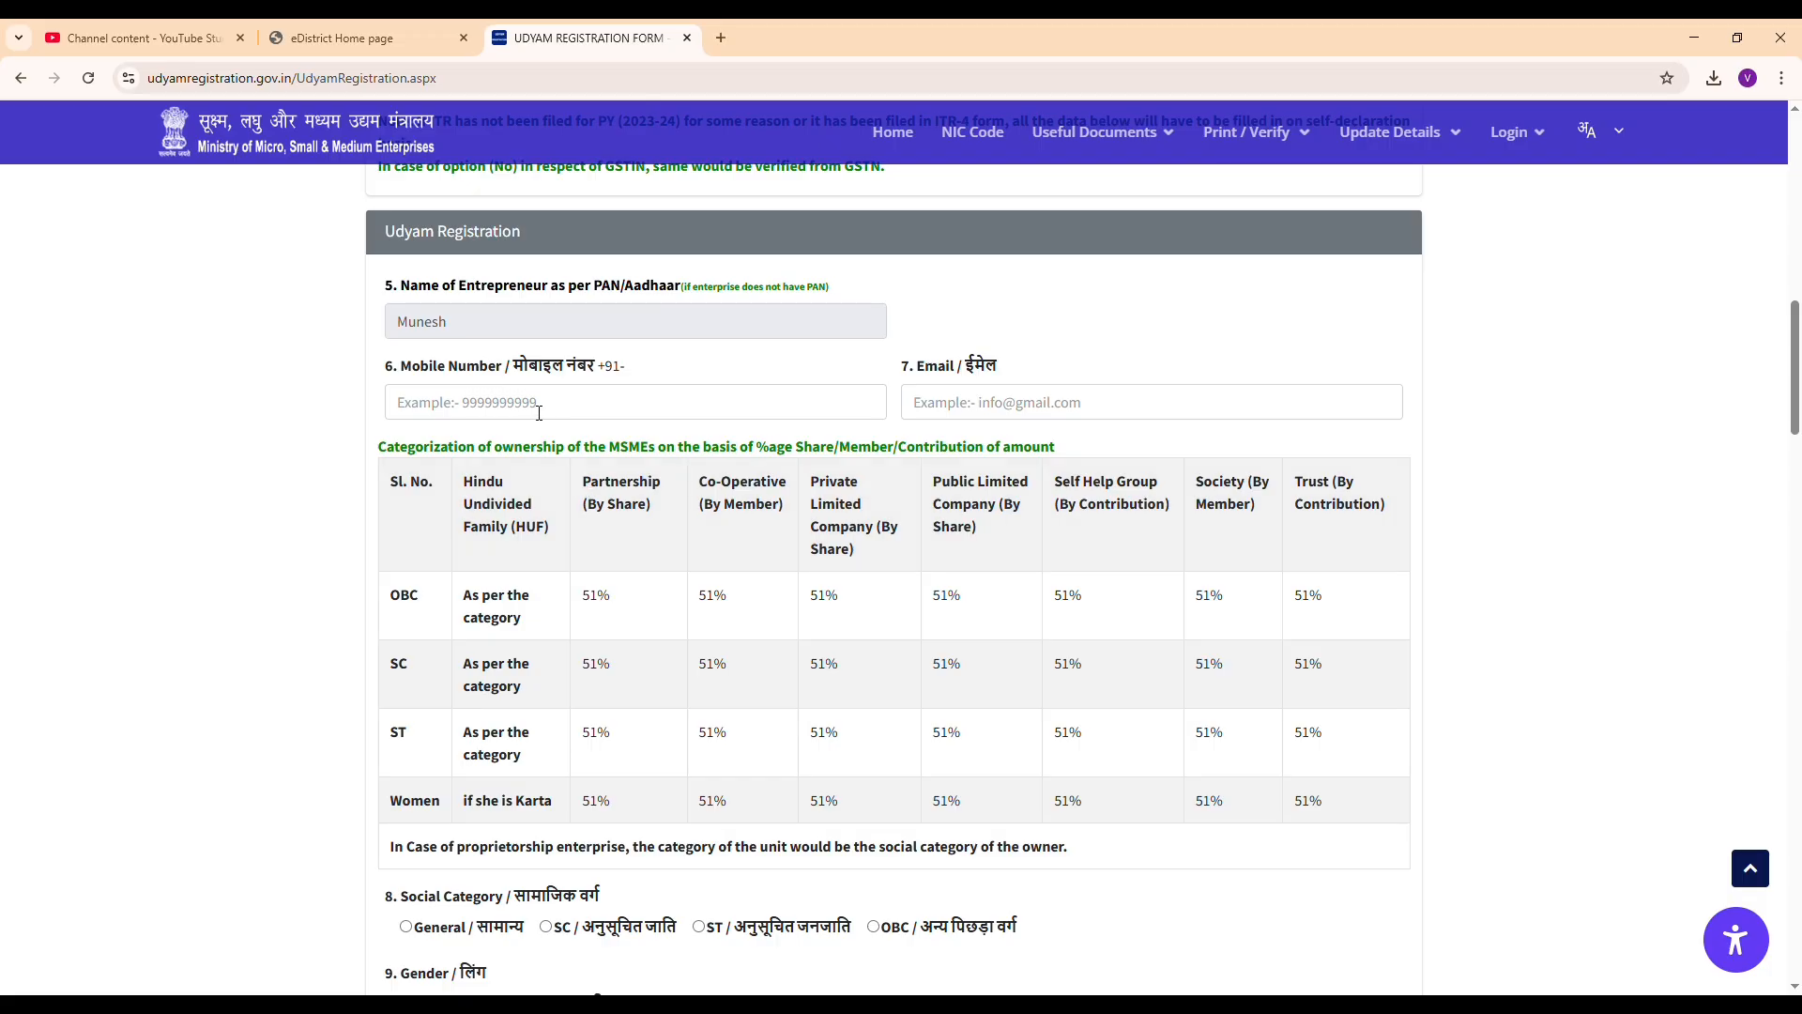
pyautogui.click(434, 405)
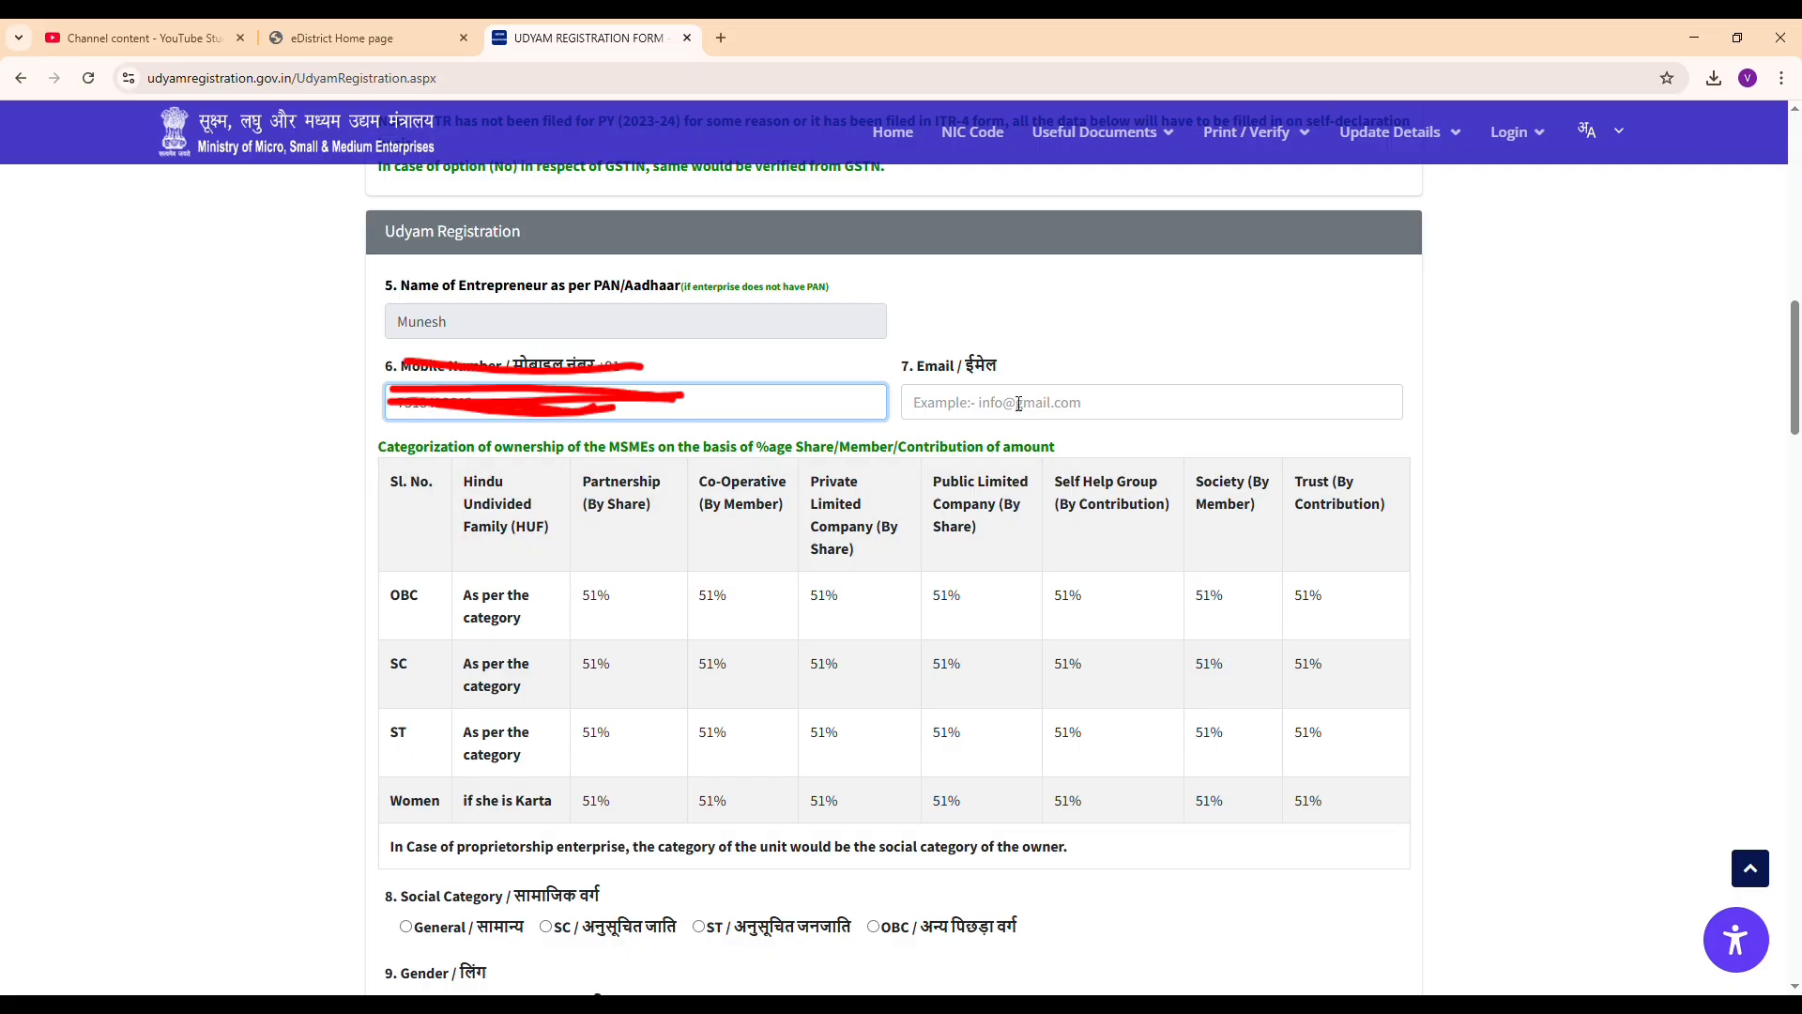
pyautogui.scroll(-5, 628, 495)
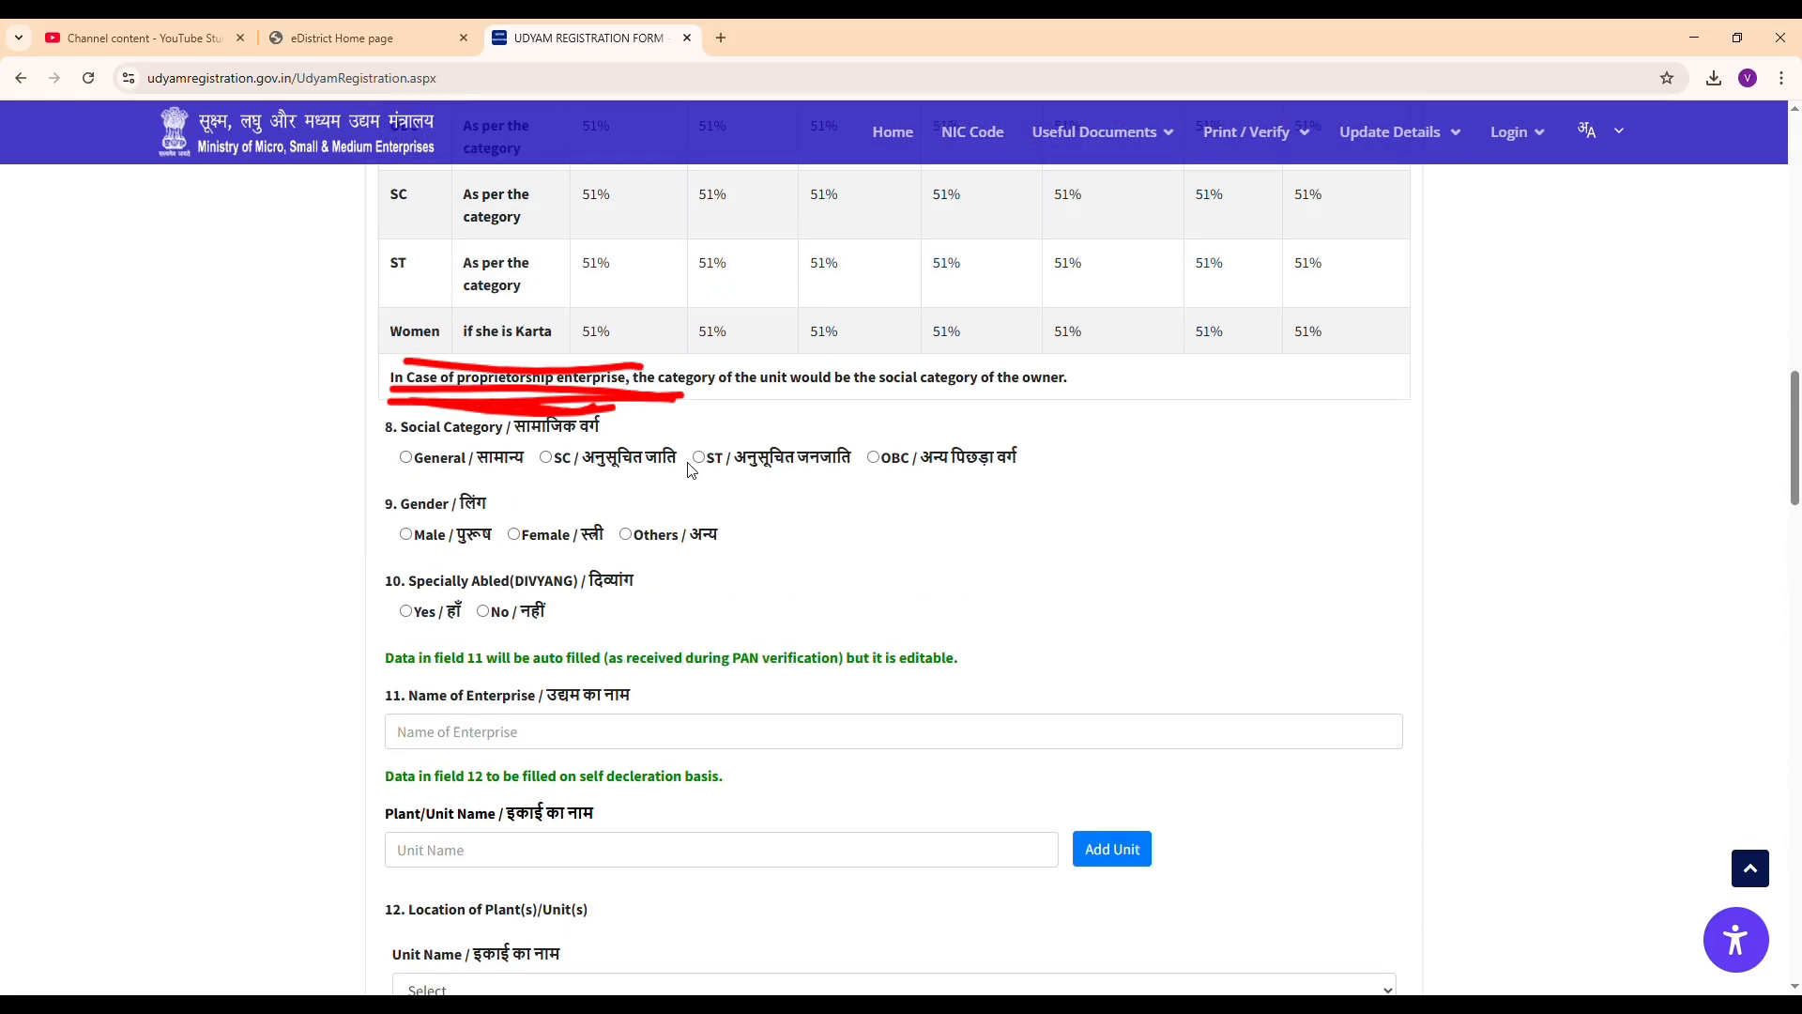
# - Set the social category to OBC
pyautogui.click(874, 457)
pyautogui.scroll(-1, 413, 516)
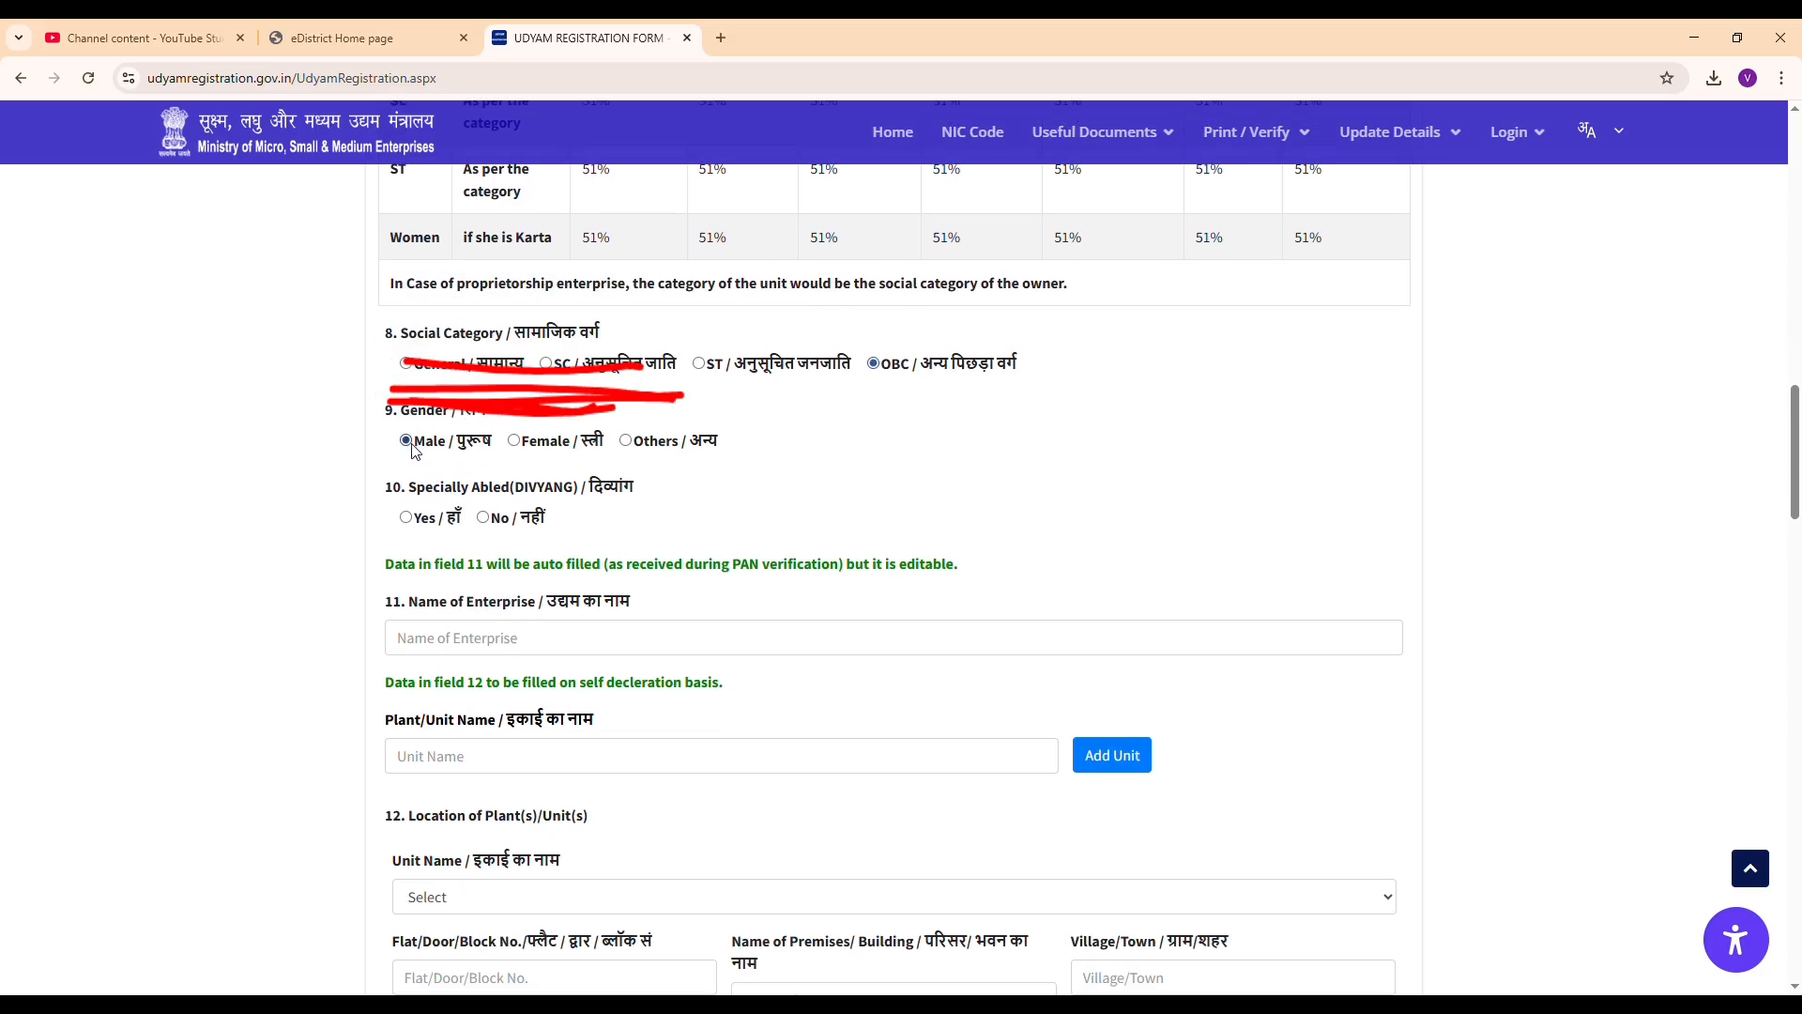
pyautogui.scroll(-2, 544, 586)
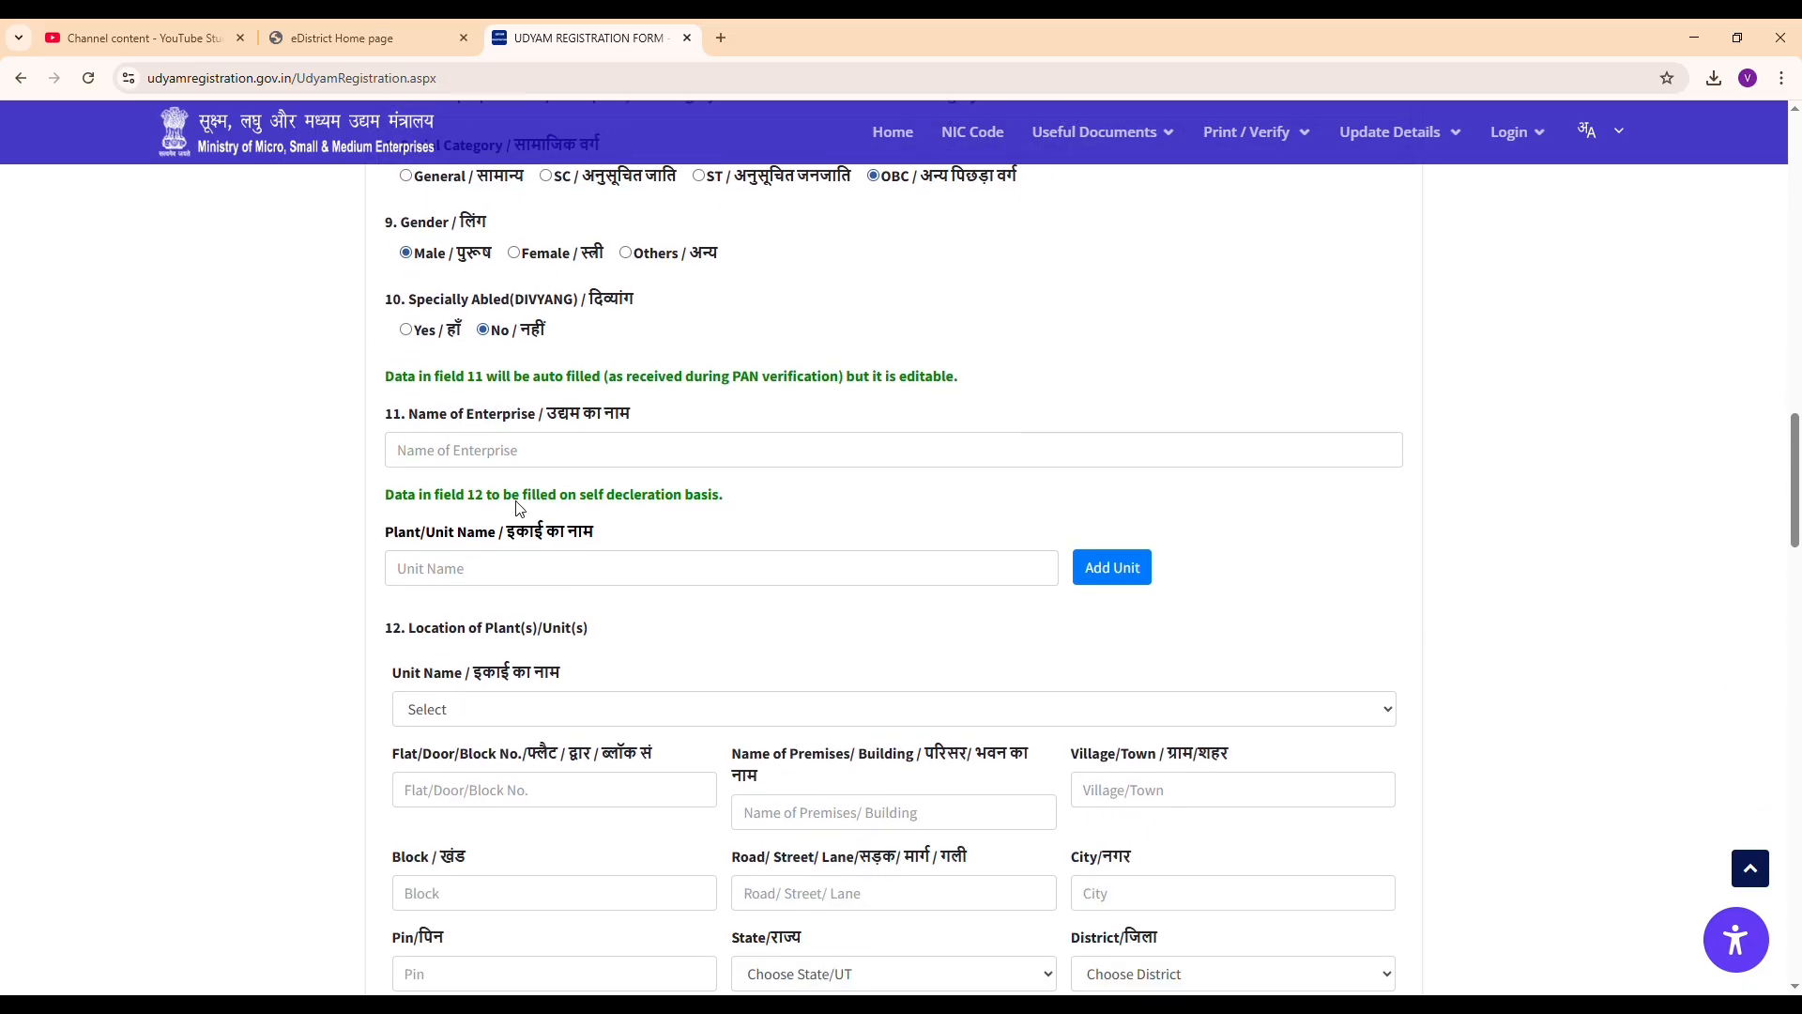
# - Enter the enterprise name and add the plant/unit name as unit 1
pyautogui.click(531, 460)
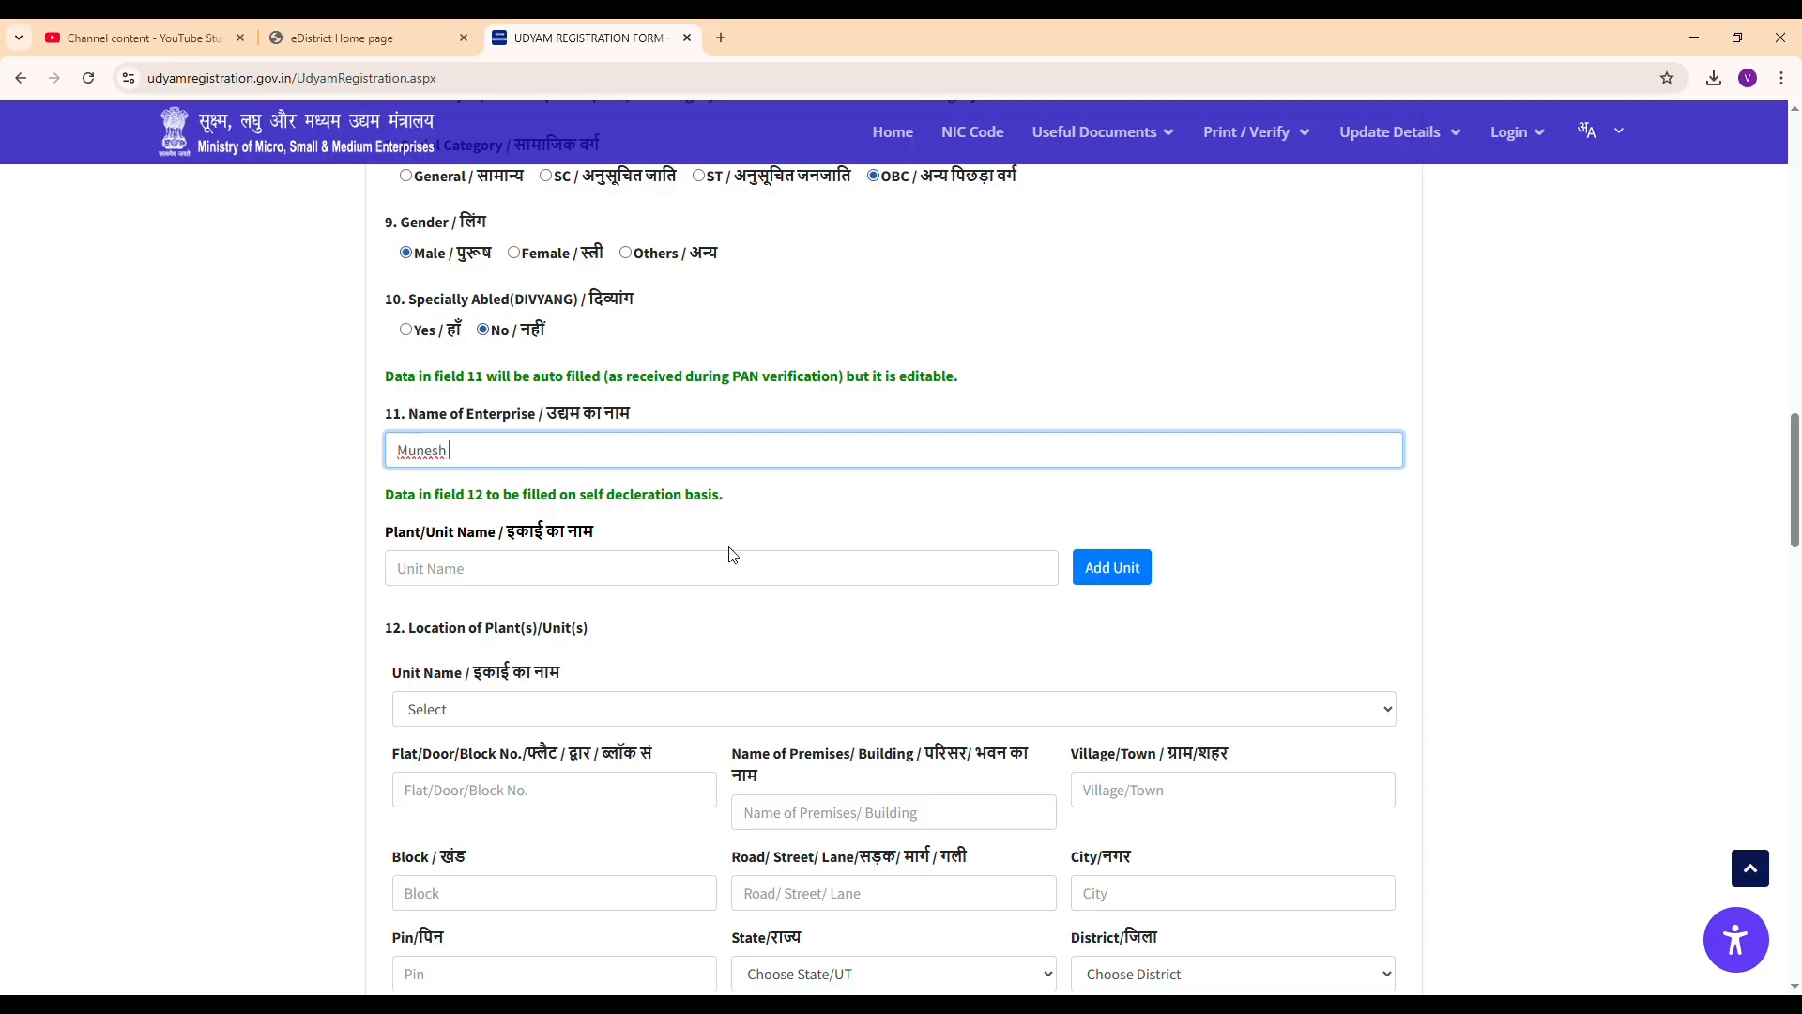
pyautogui.click(580, 576)
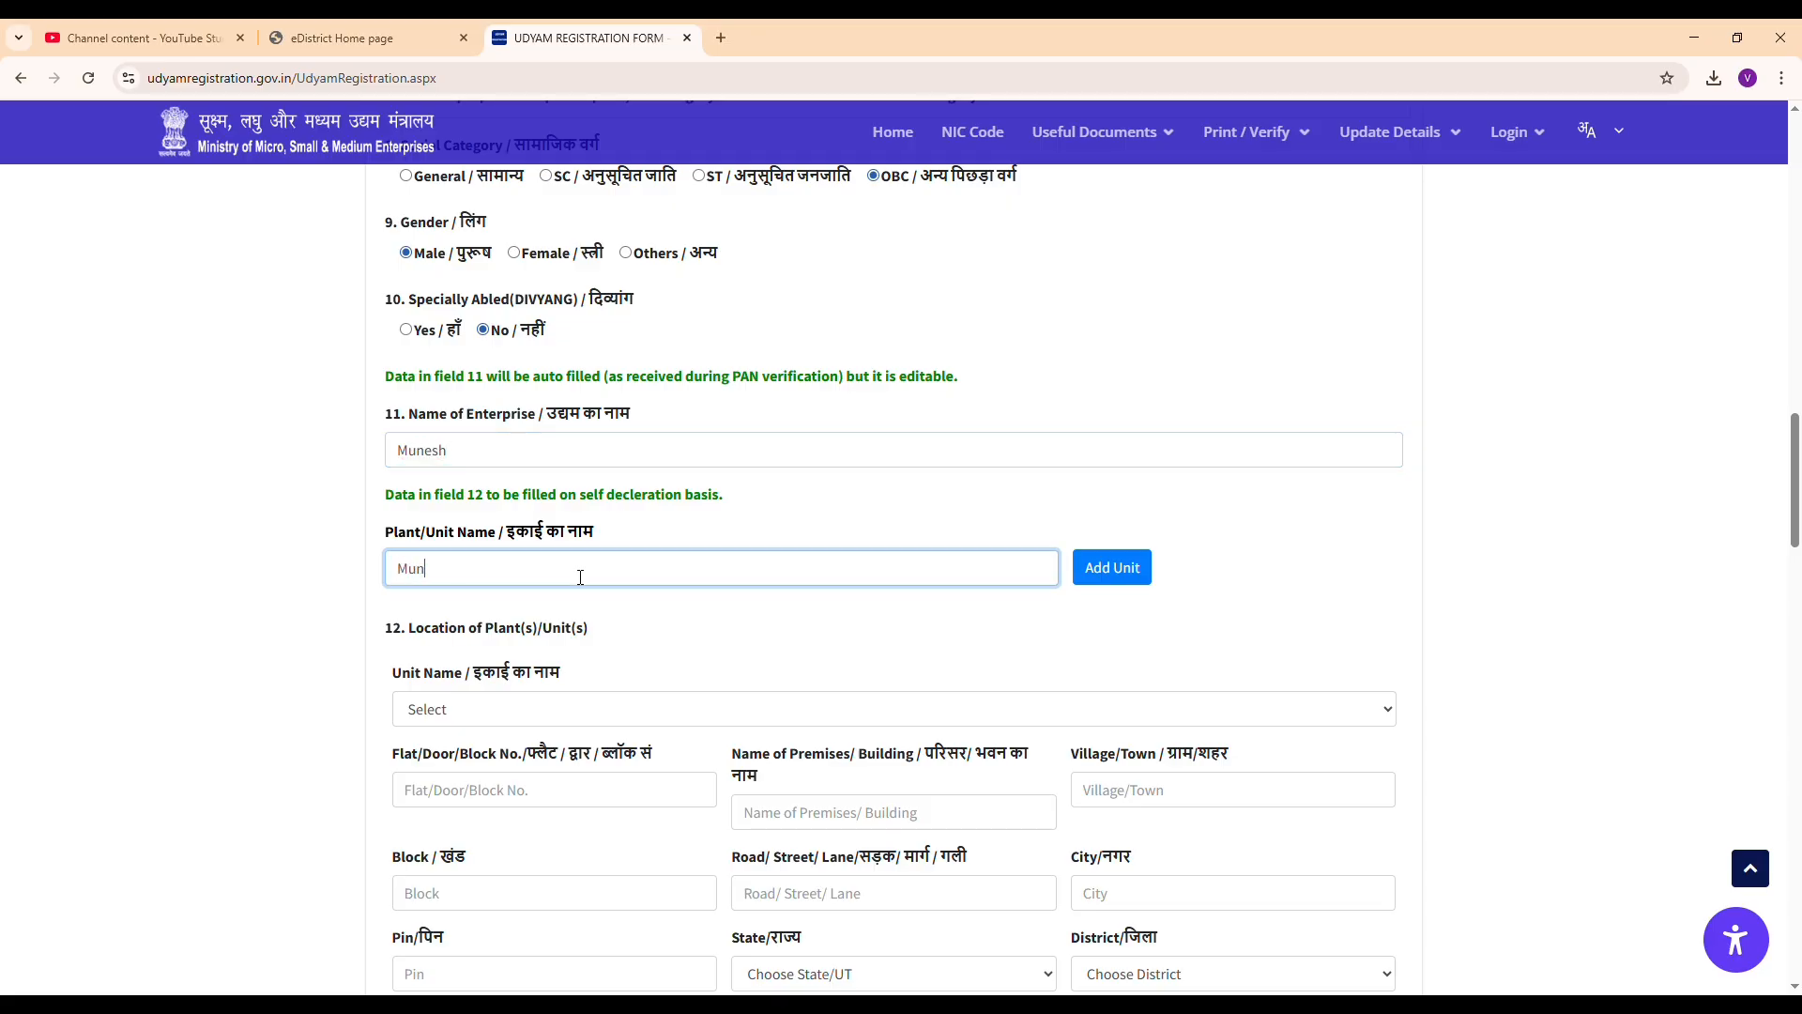
pyautogui.click(1152, 523)
pyautogui.scroll(-2, 522, 573)
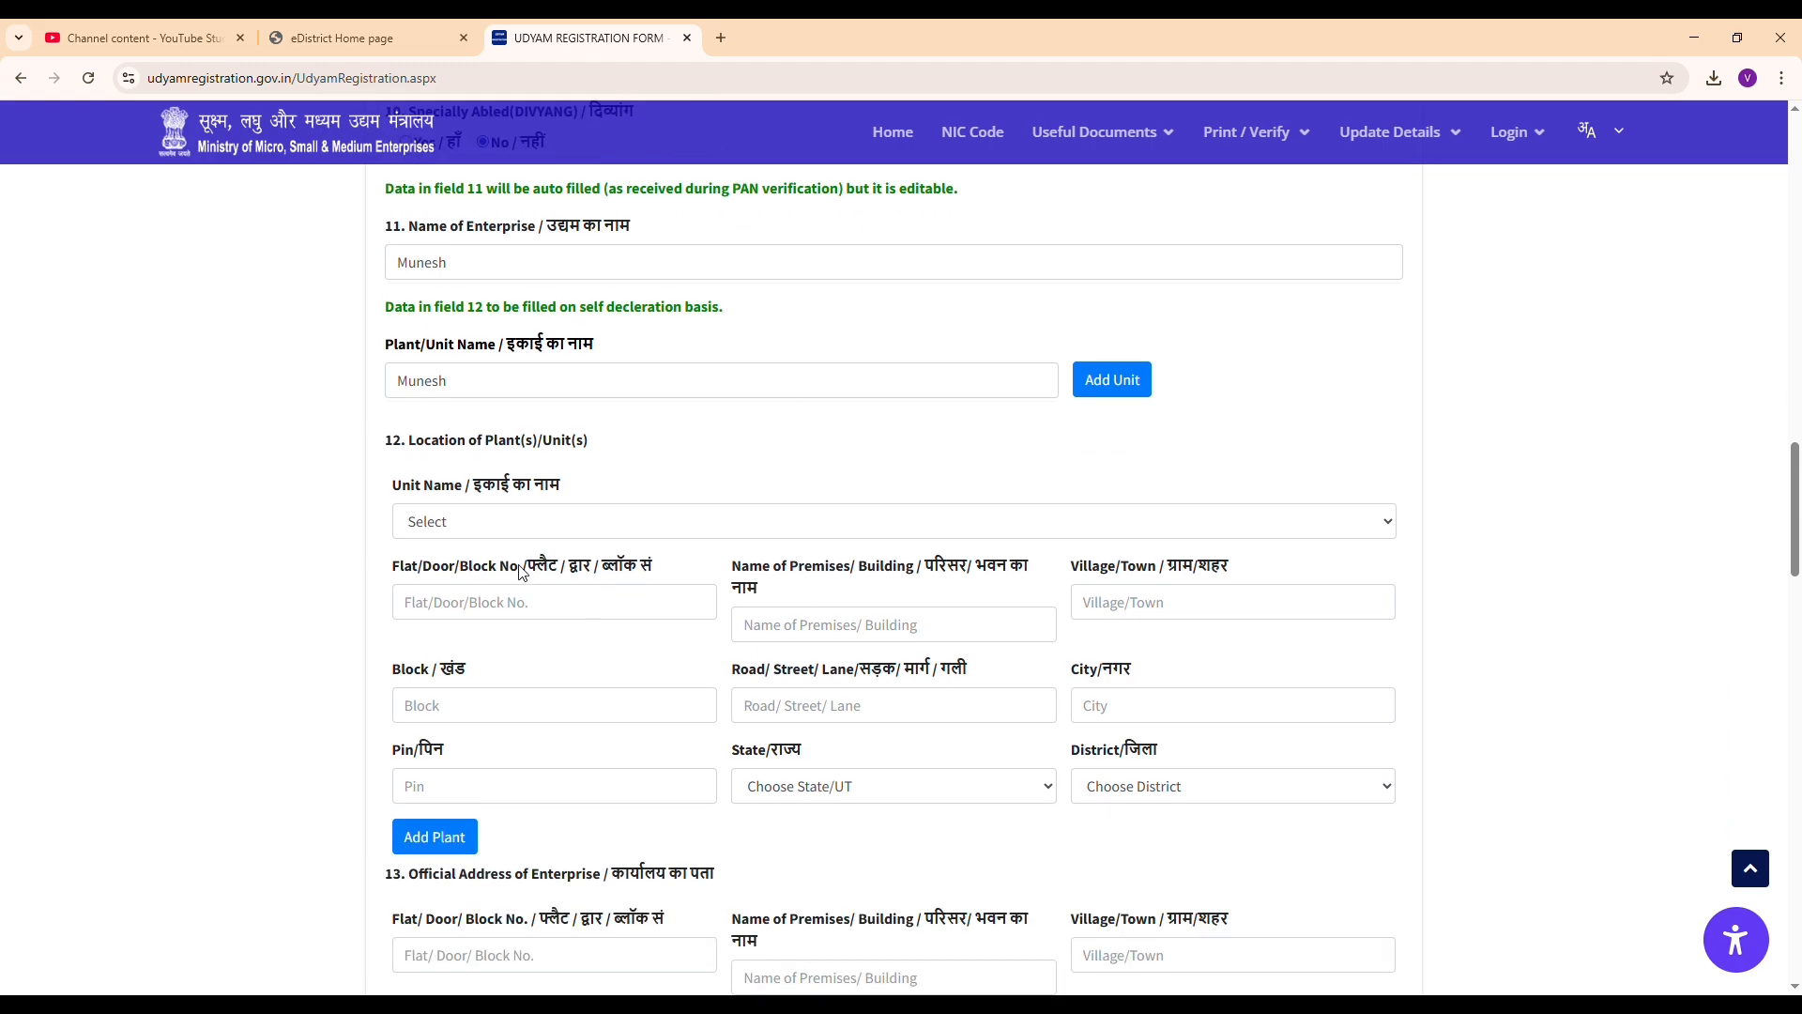
pyautogui.click(490, 530)
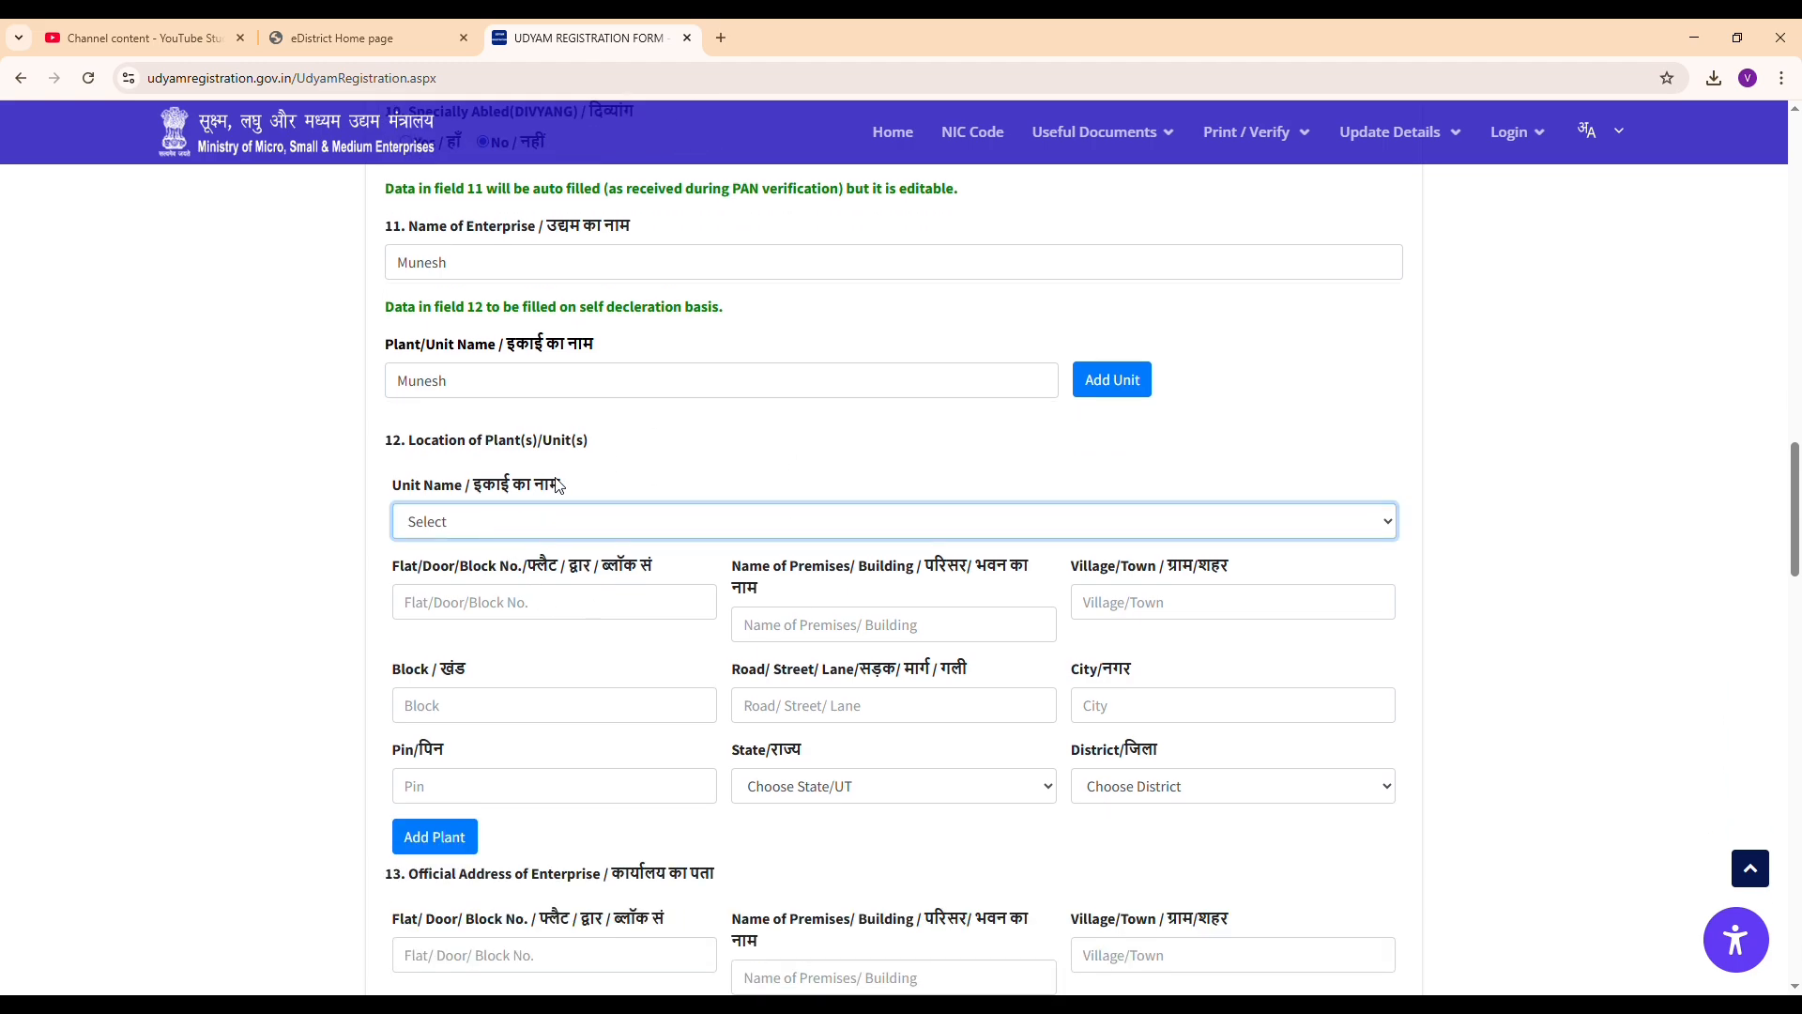
pyautogui.click(1107, 379)
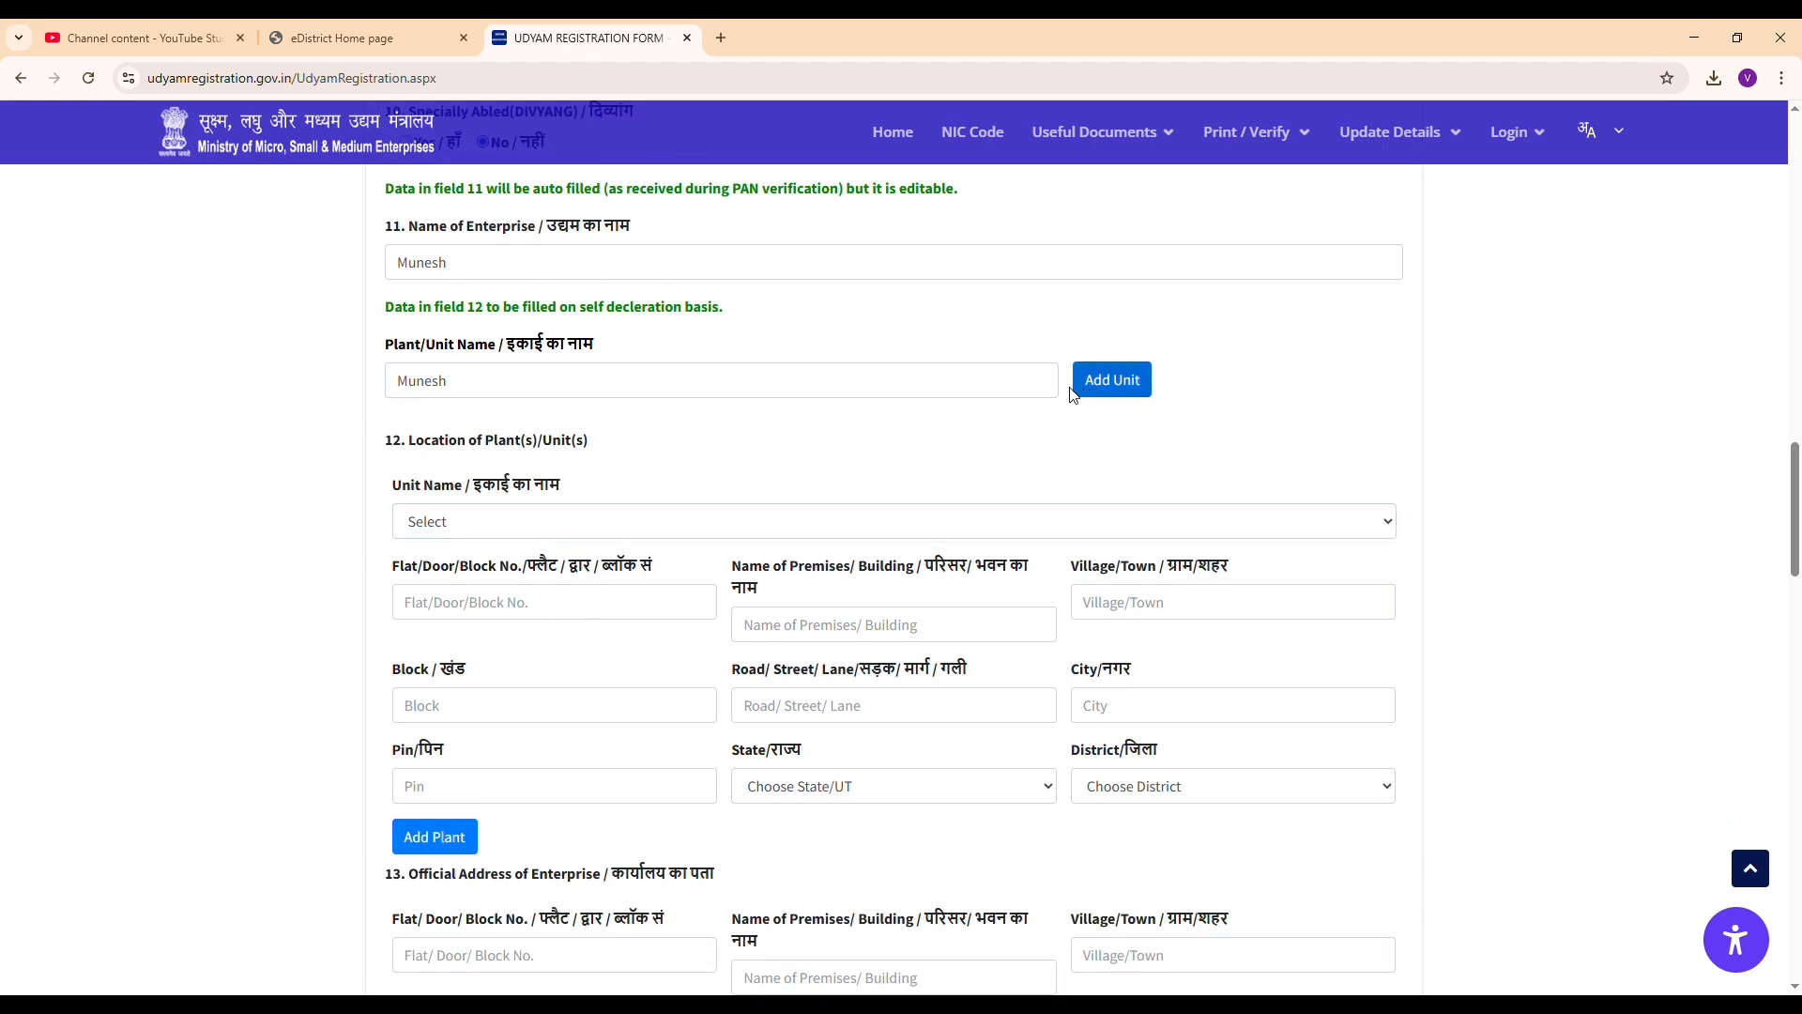
pyautogui.scroll(-2, 601, 516)
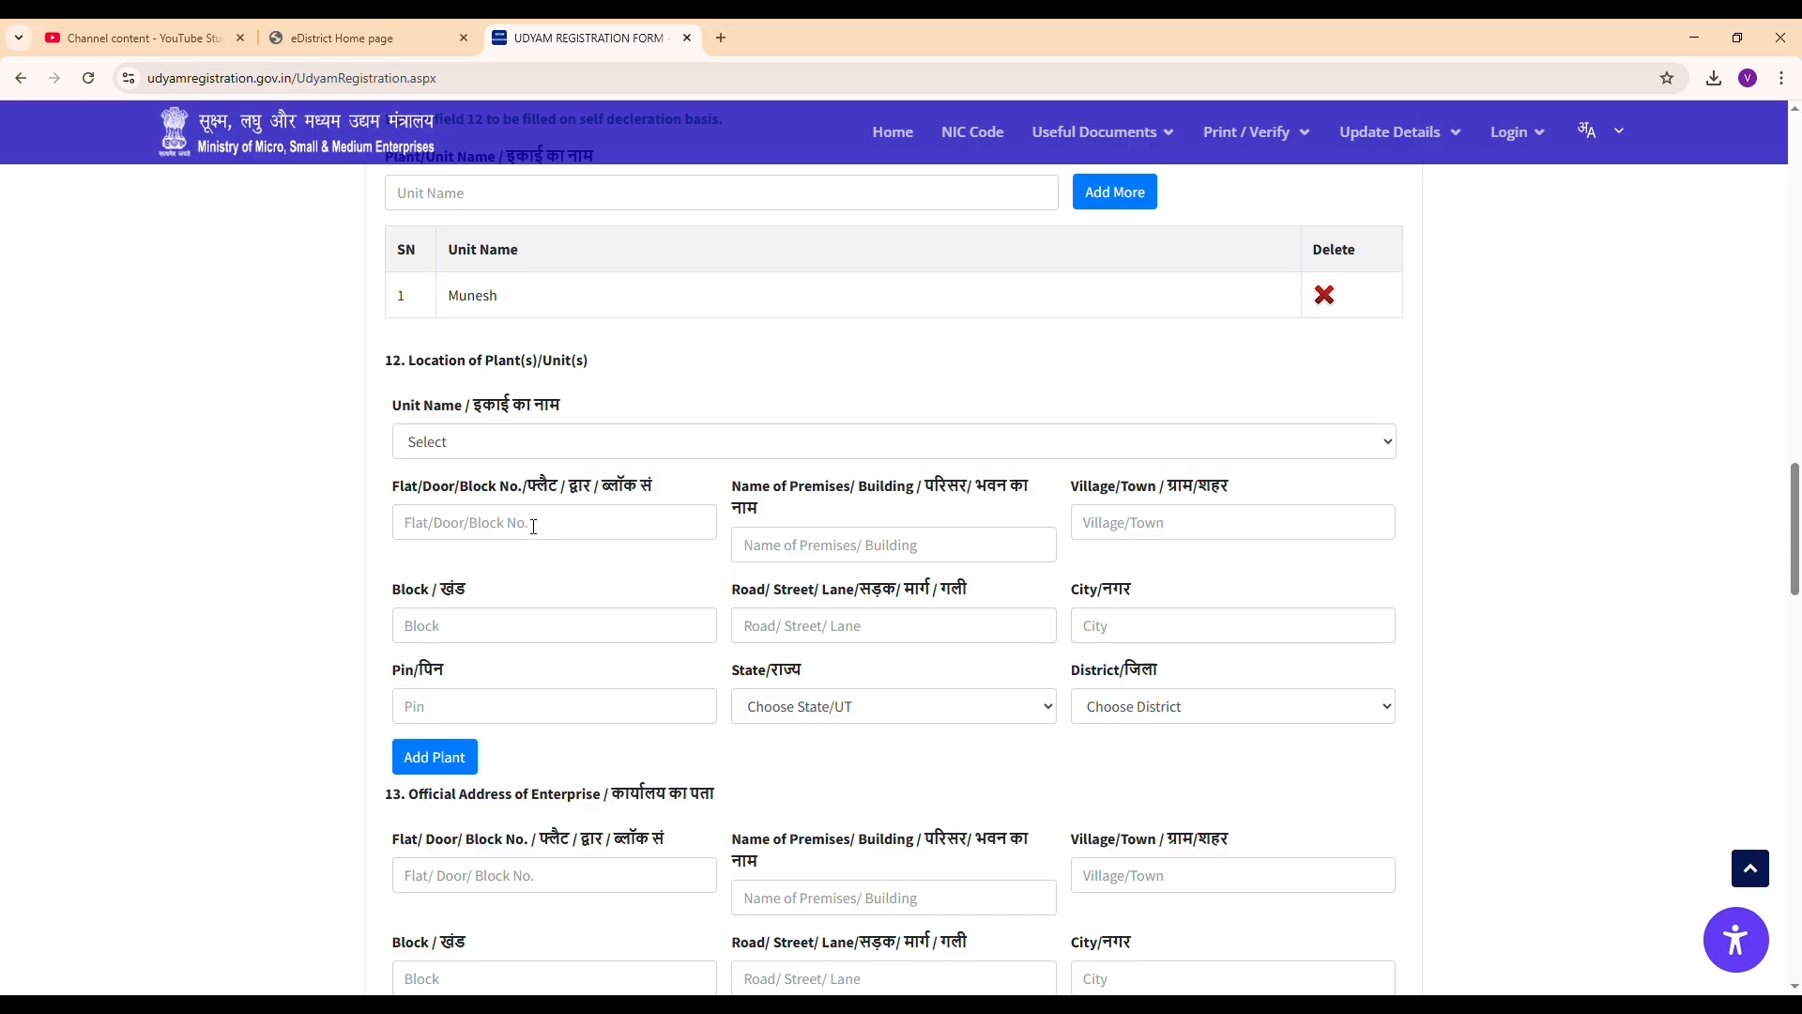
# - Fill the plant's flat number, premises, village/town, block, road and city
pyautogui.click(532, 527)
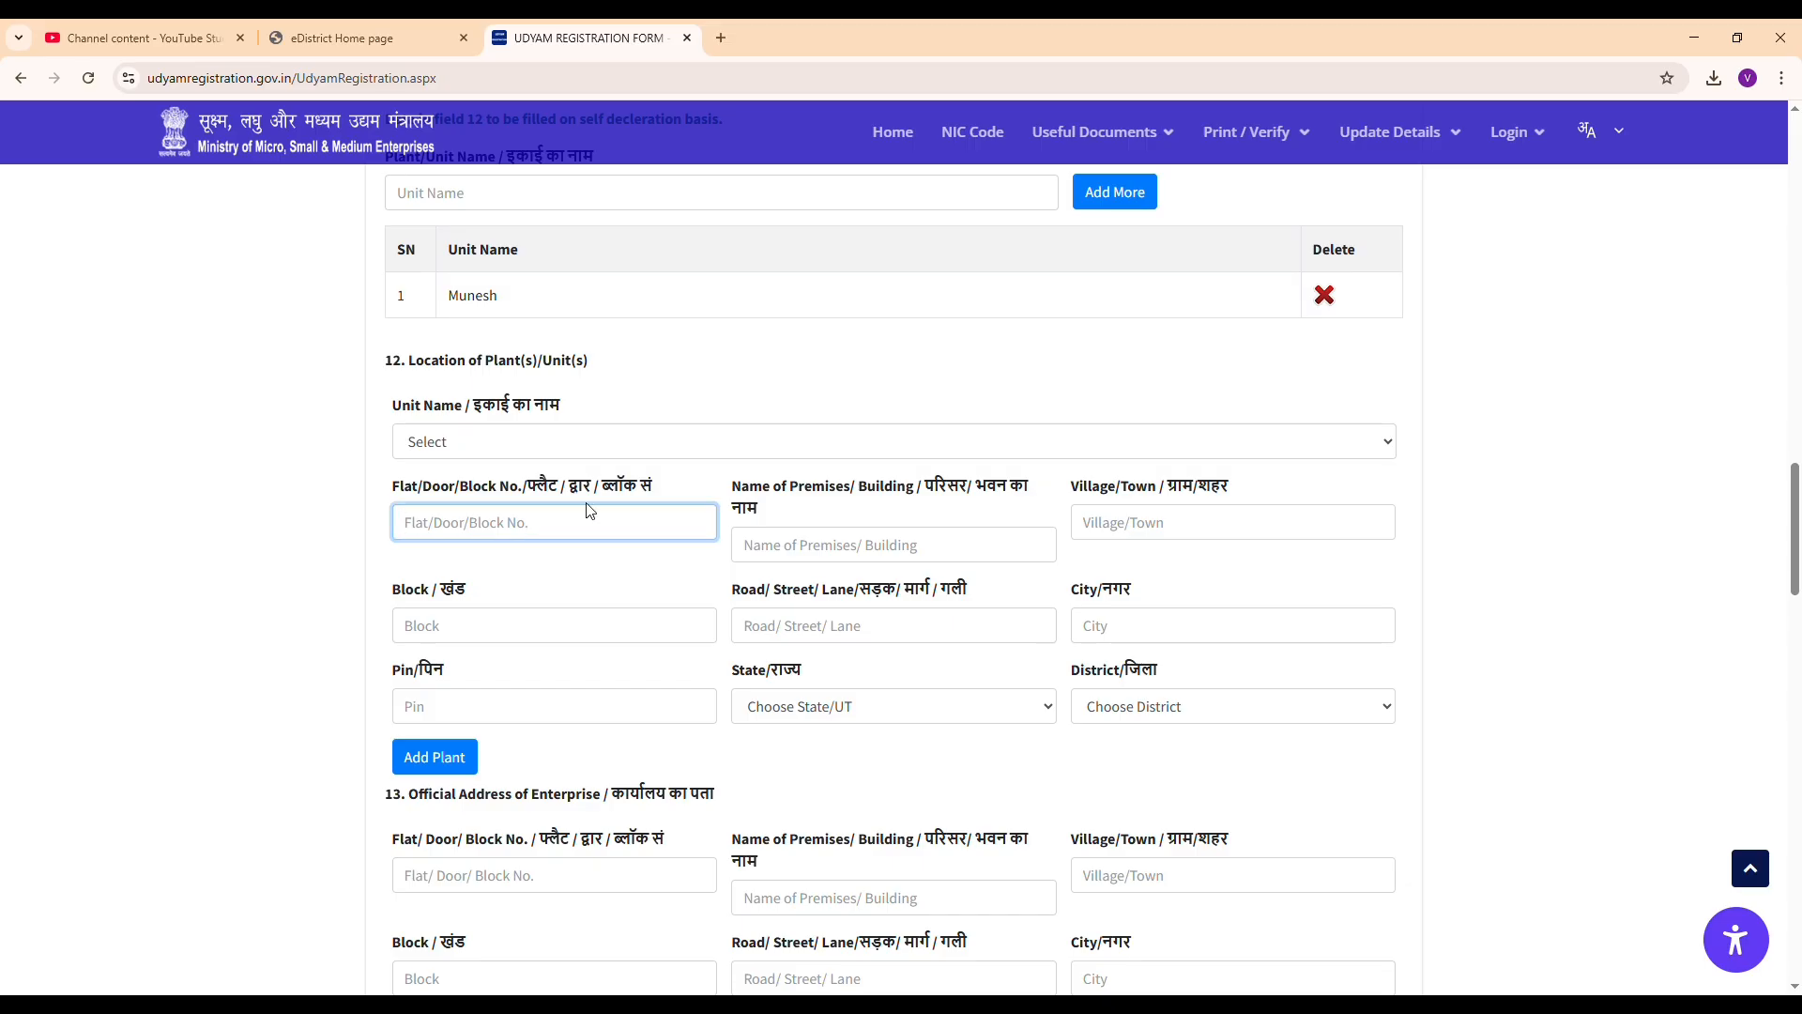
pyautogui.click(813, 550)
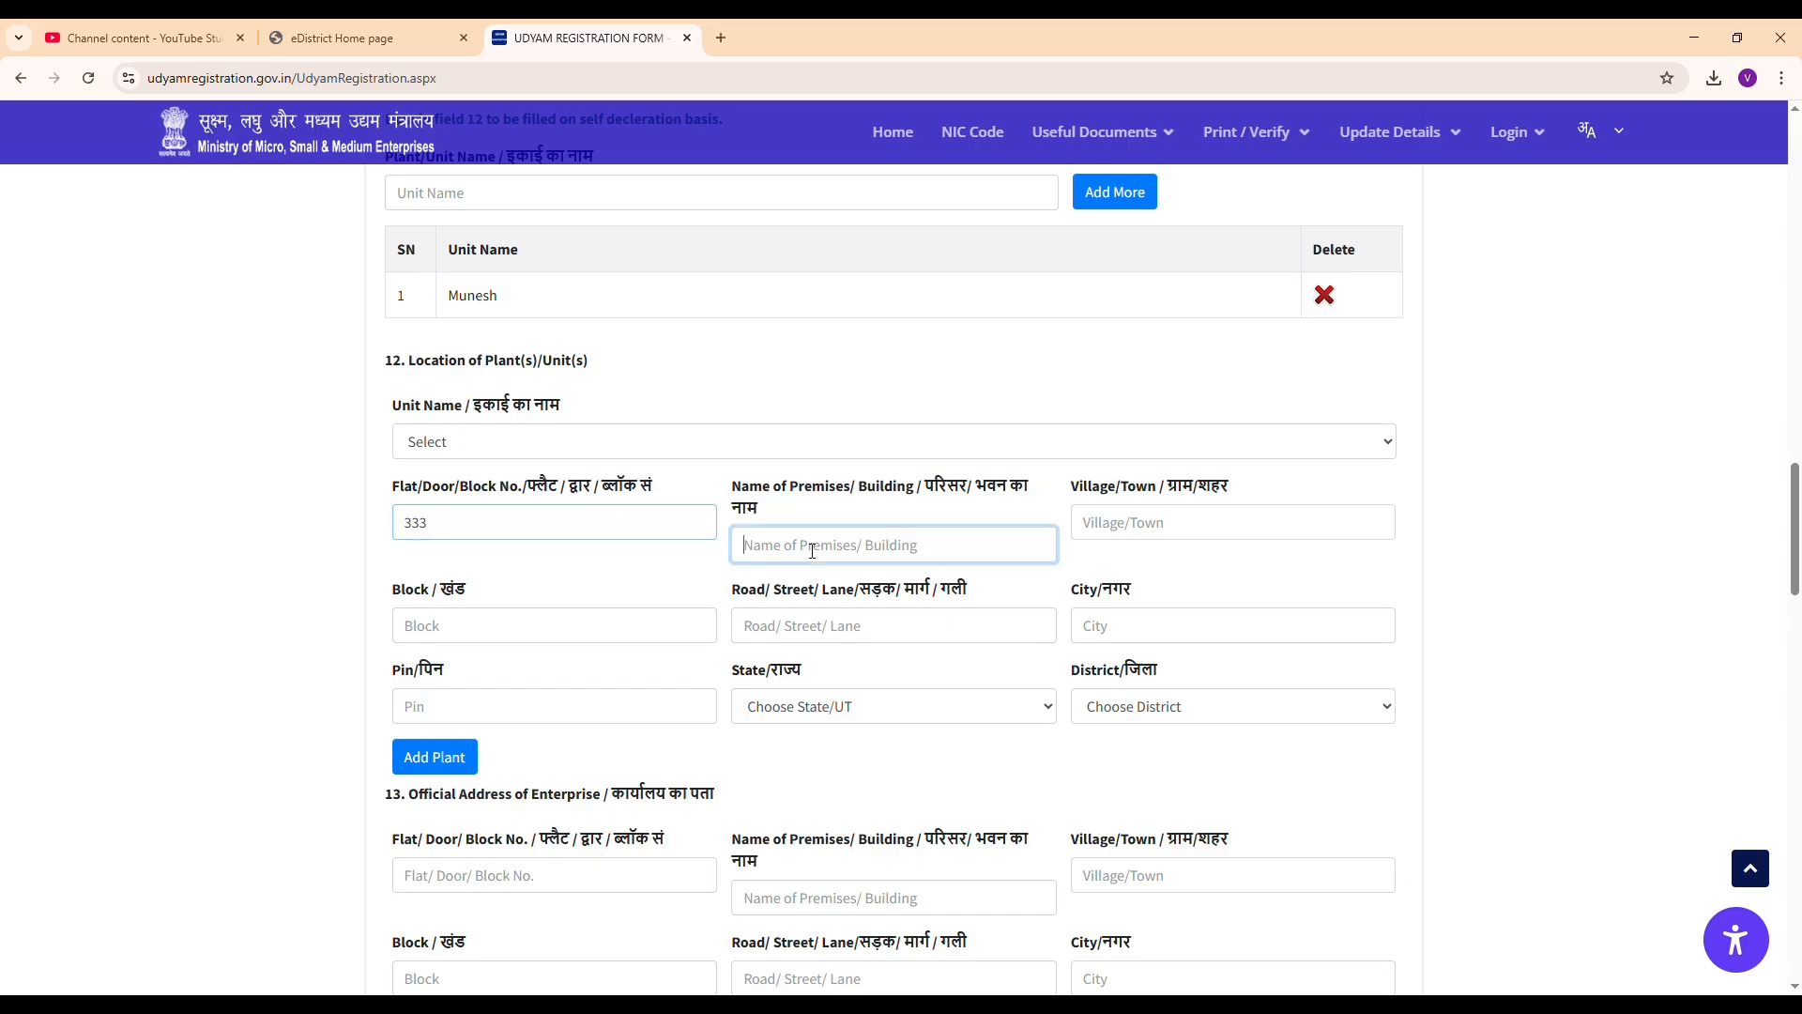
pyautogui.write('Champapurwa')
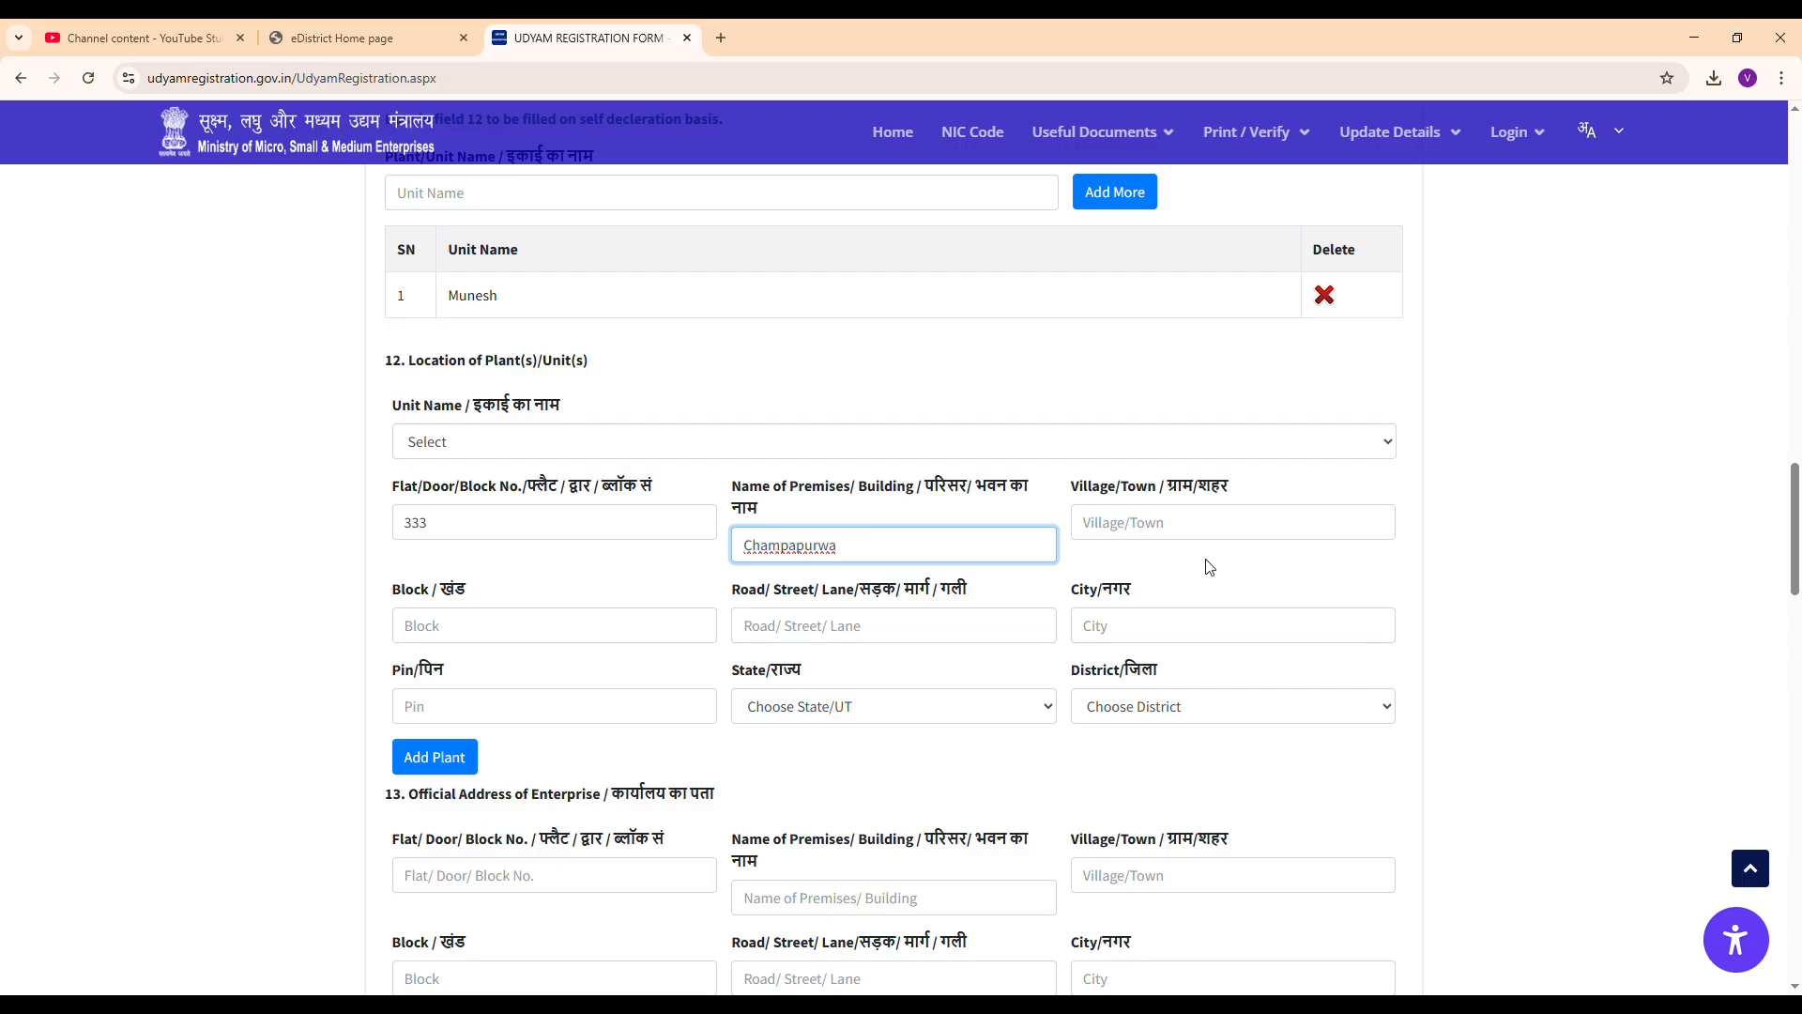
pyautogui.click(1179, 523)
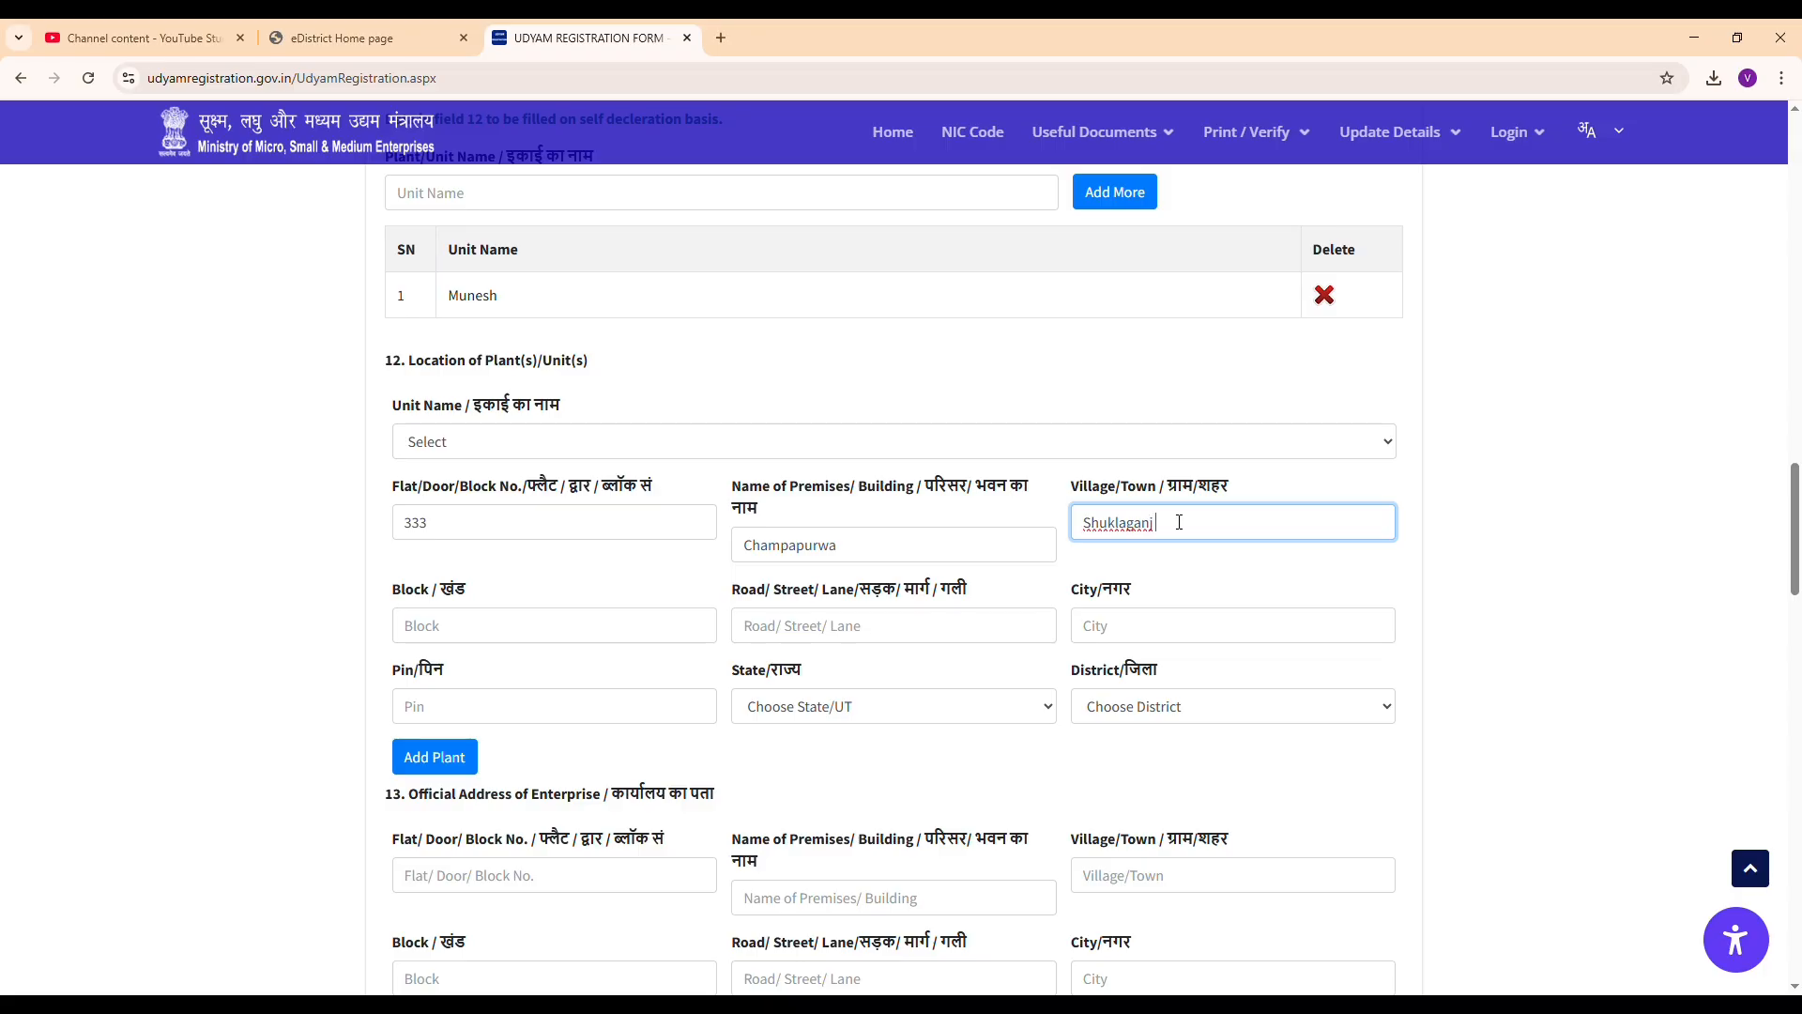
pyautogui.click(639, 628)
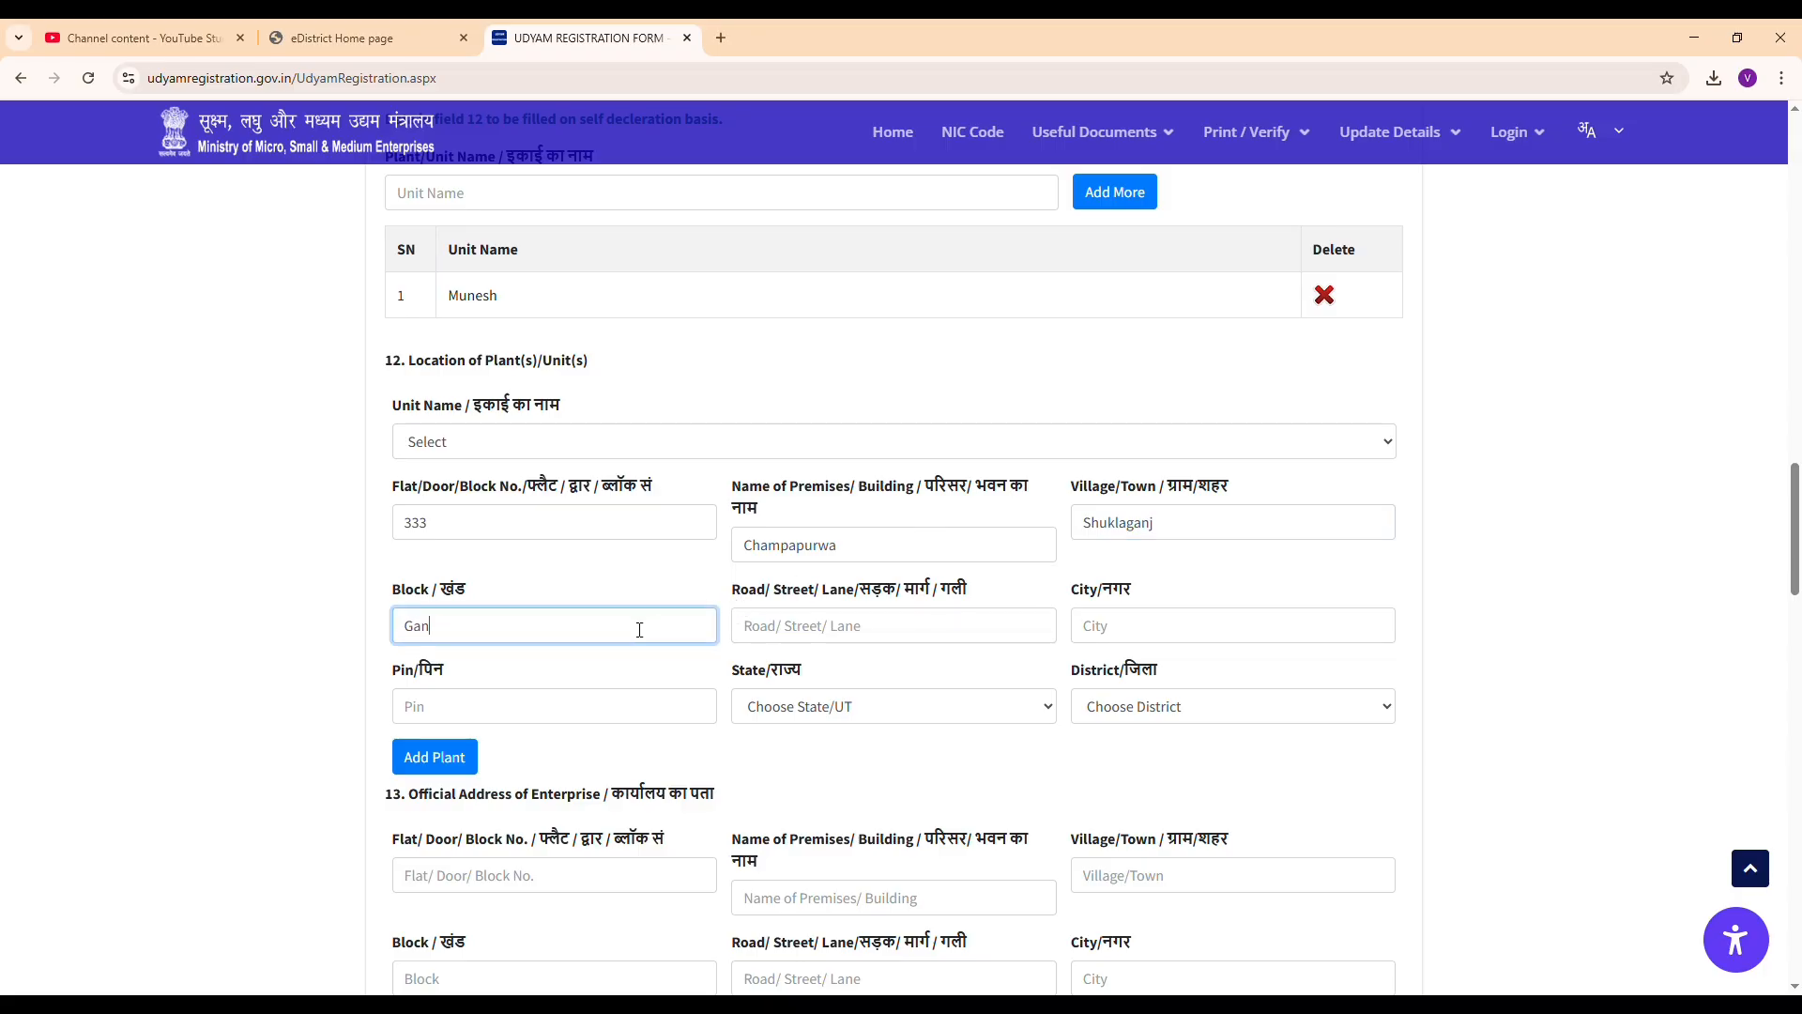
pyautogui.click(845, 636)
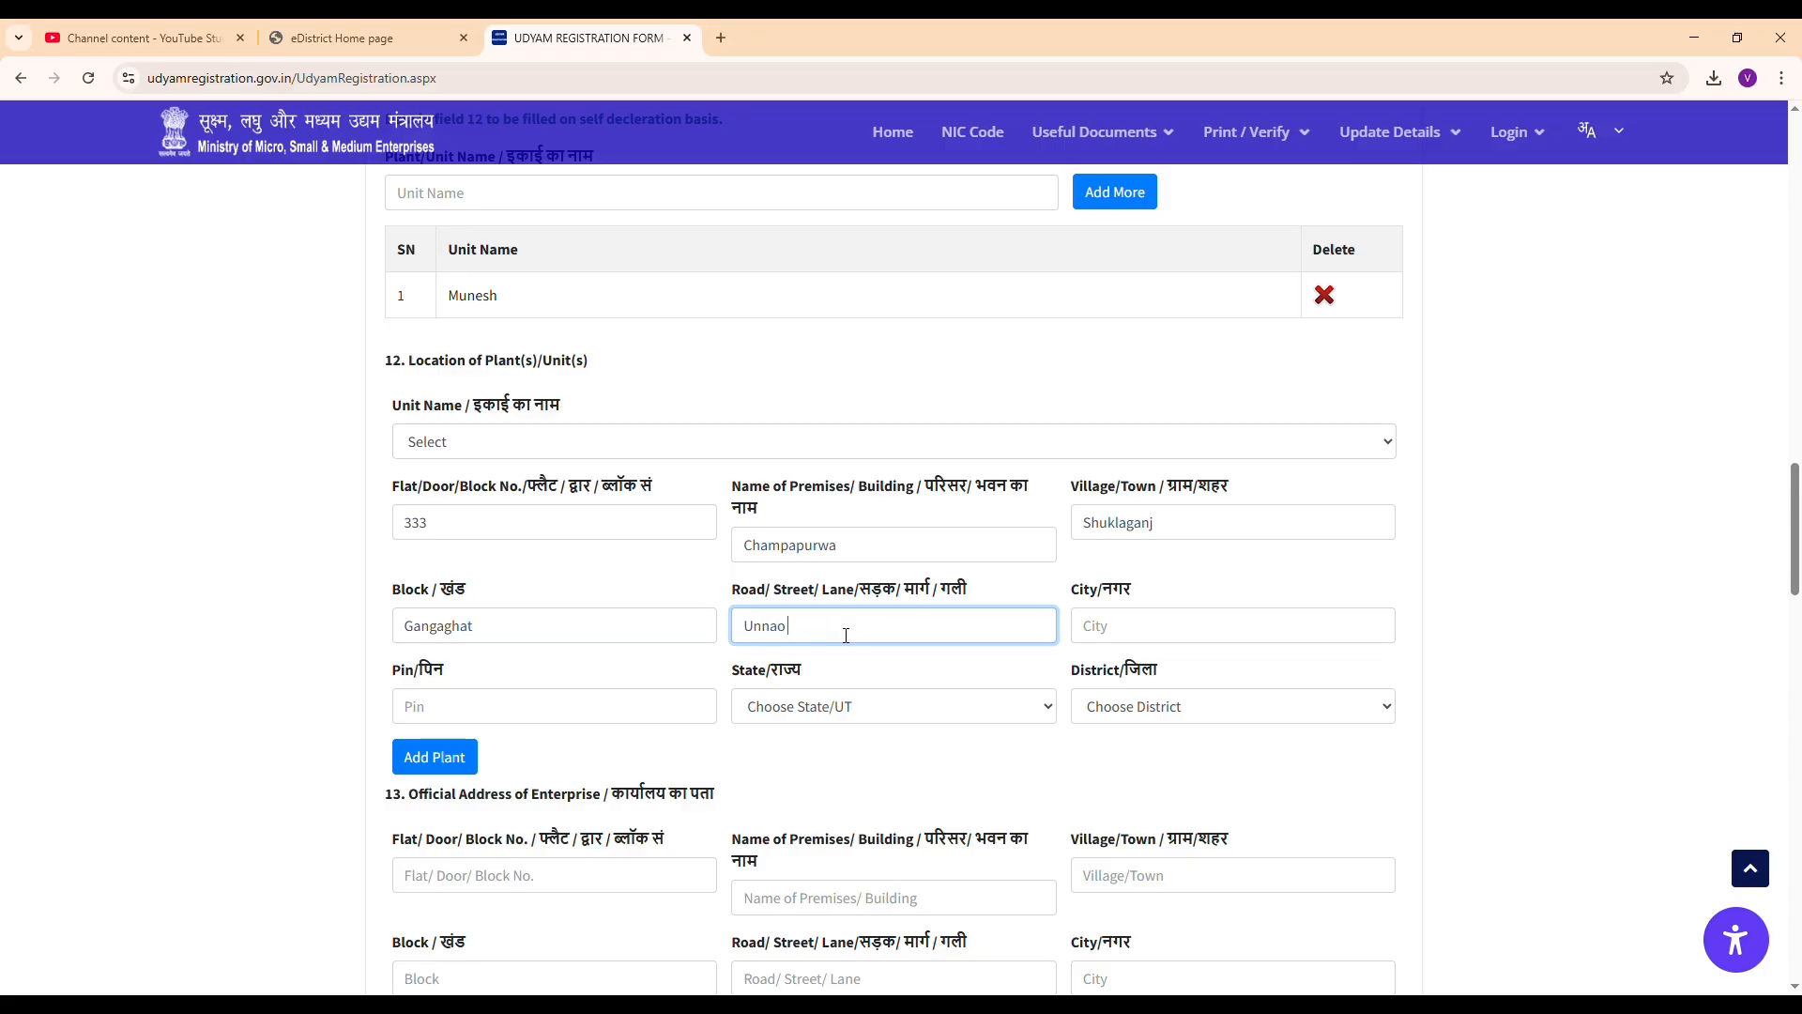
pyautogui.click(1165, 624)
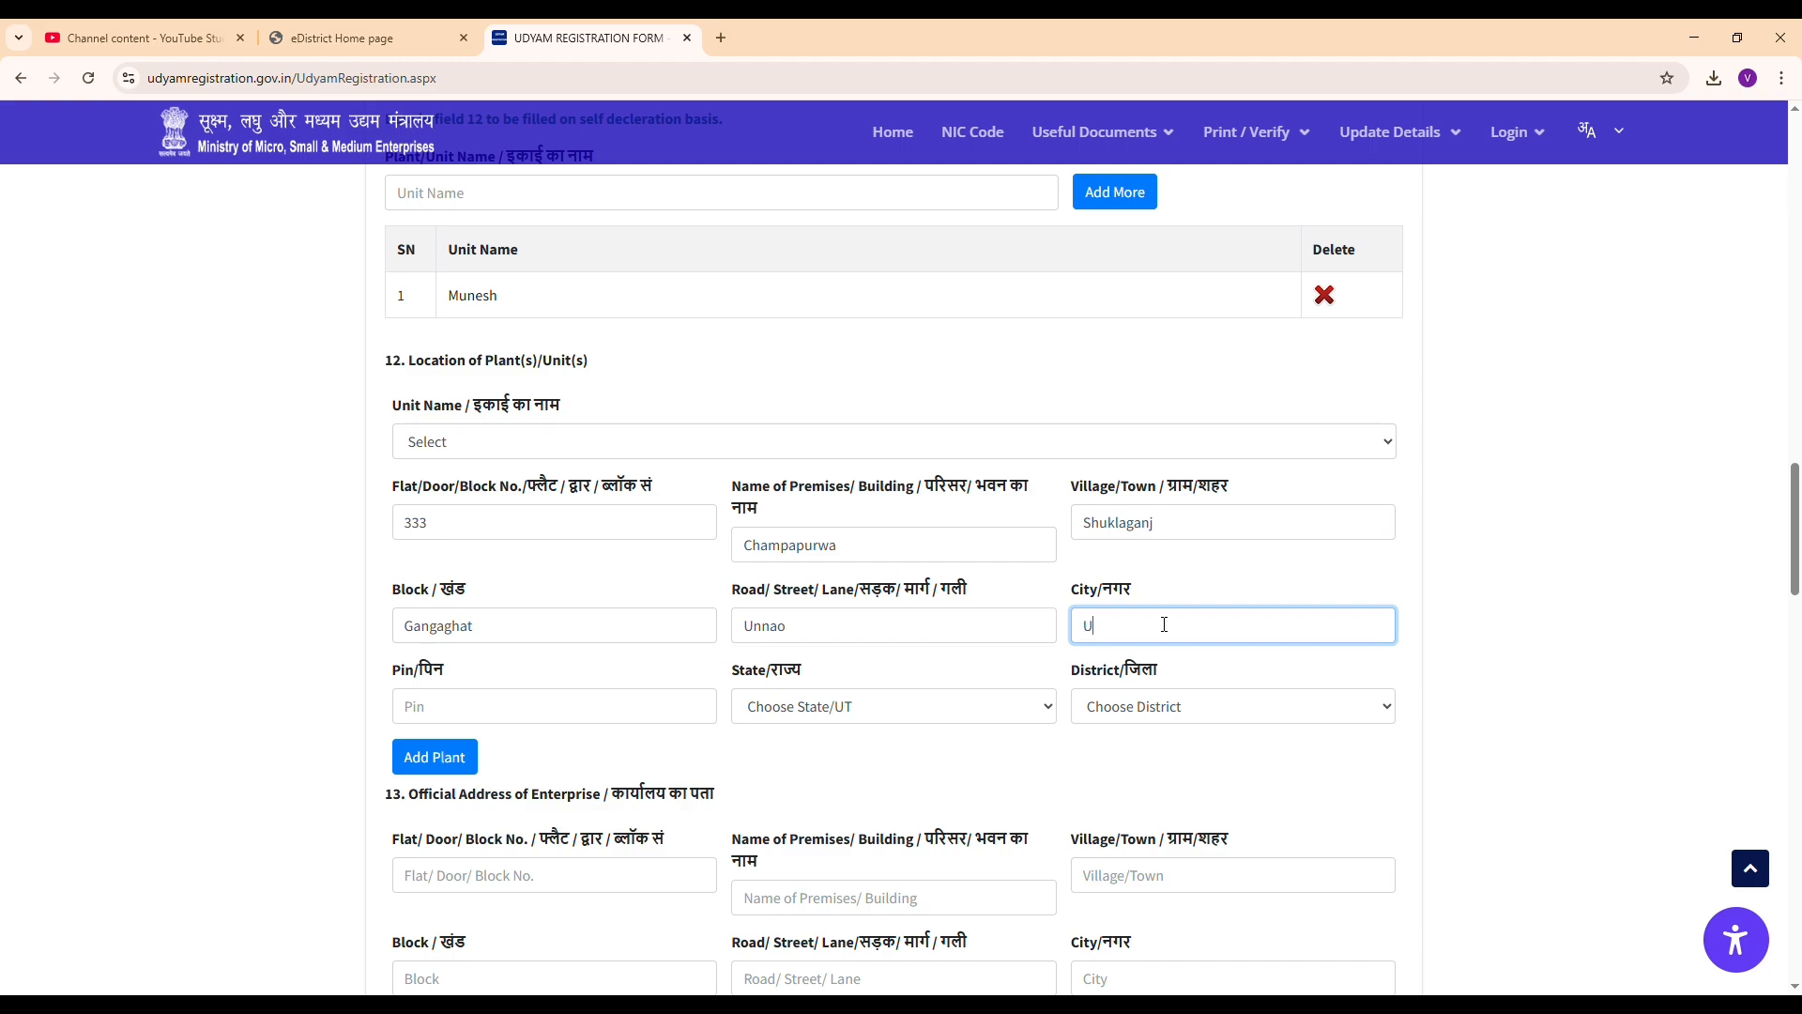
pyautogui.click(1688, 513)
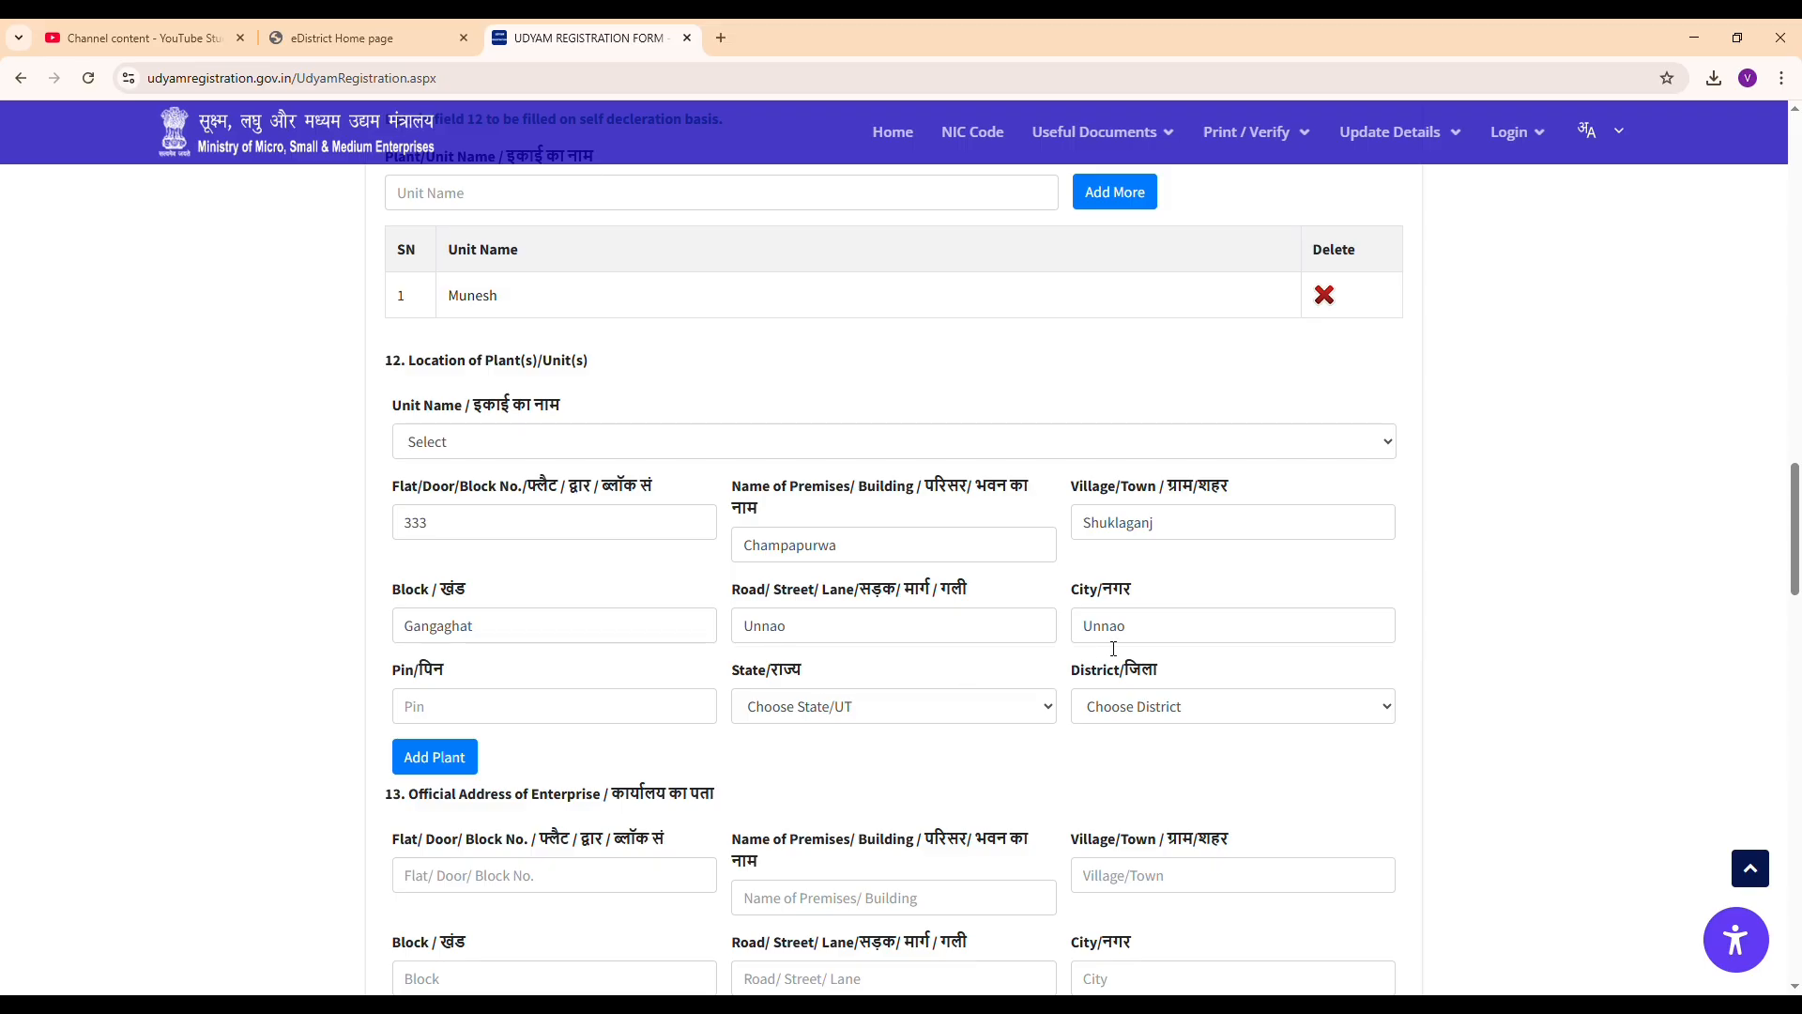
# - Enter the plant's PIN code and choose Uttar Pradesh state and Unnao district
pyautogui.click(576, 716)
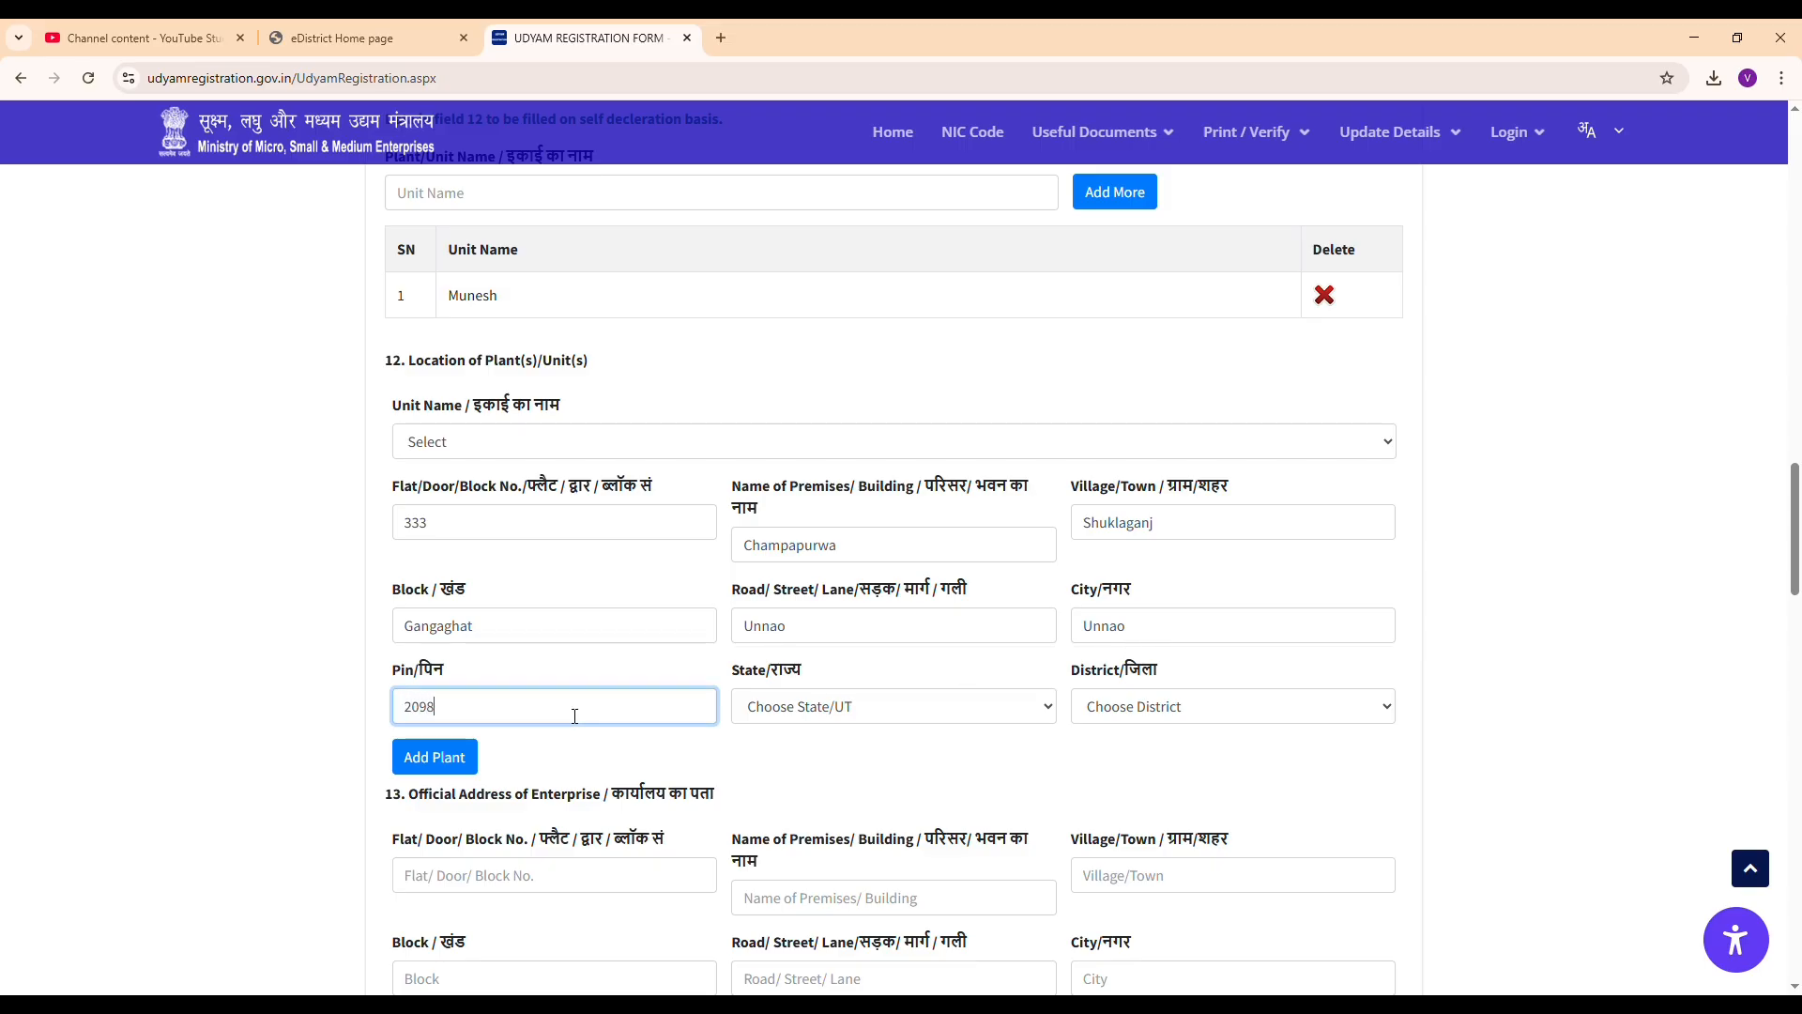
pyautogui.click(764, 712)
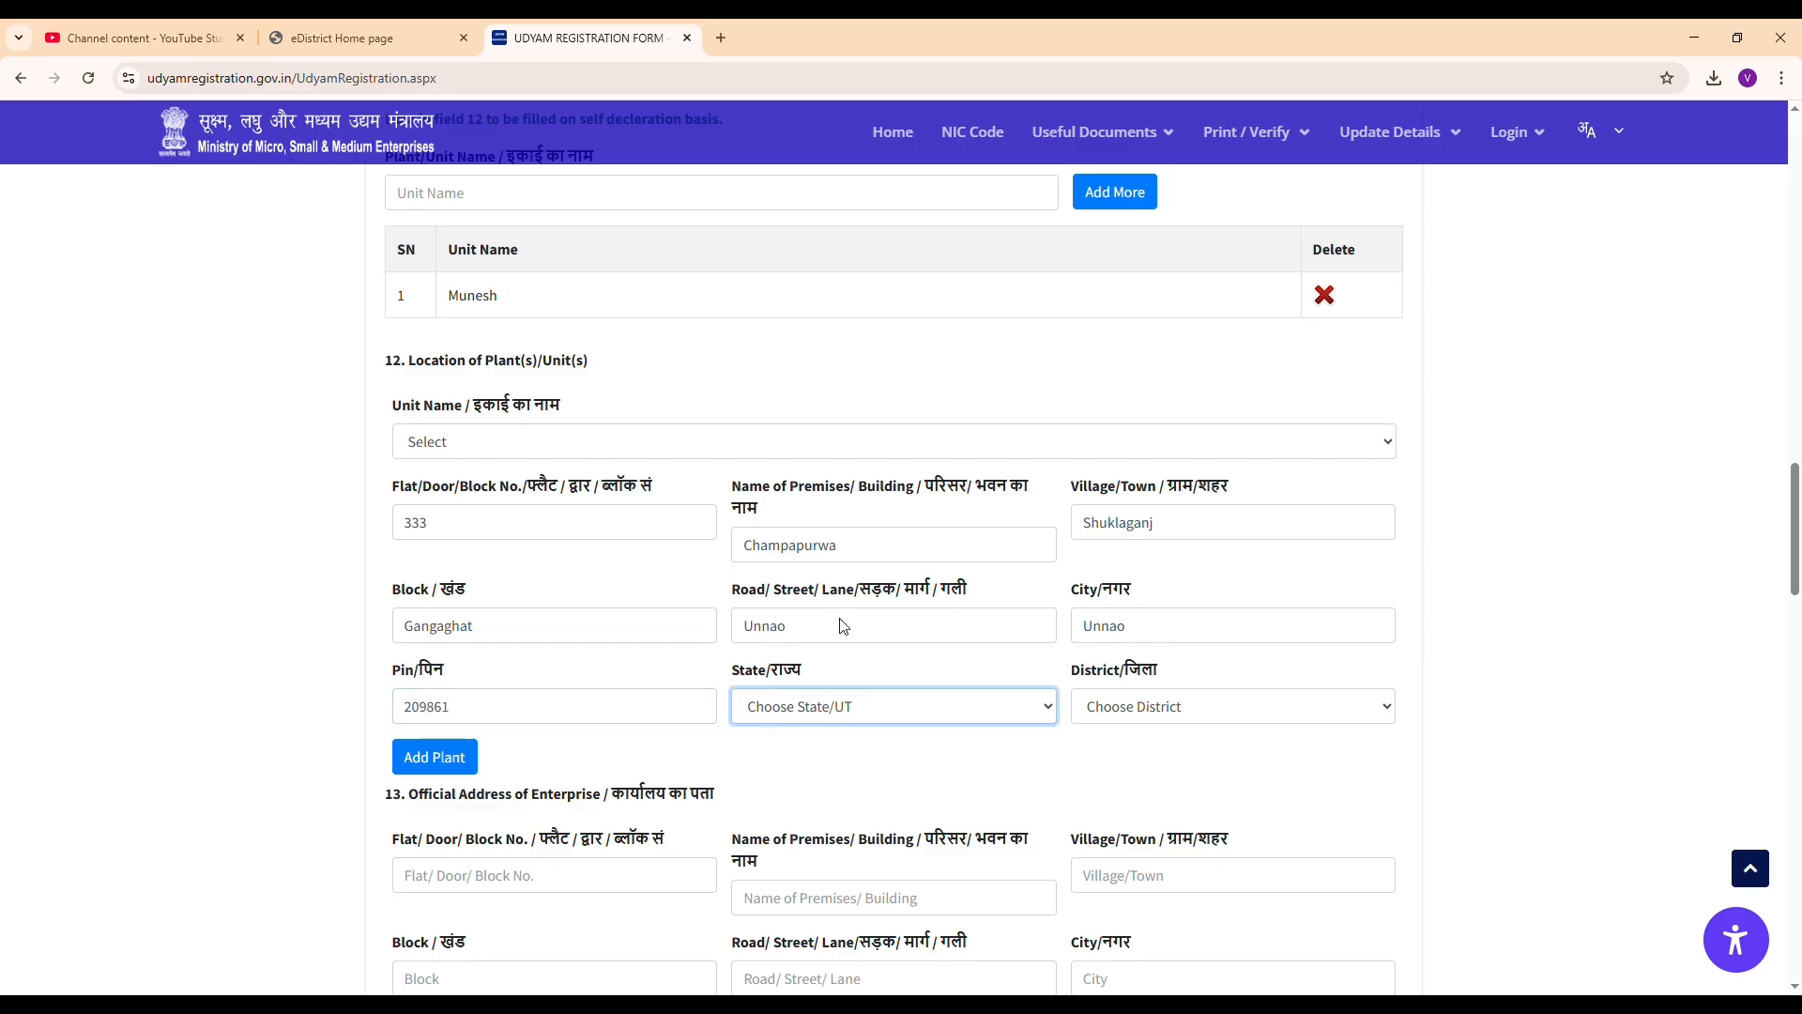
pyautogui.click(842, 627)
pyautogui.click(1134, 721)
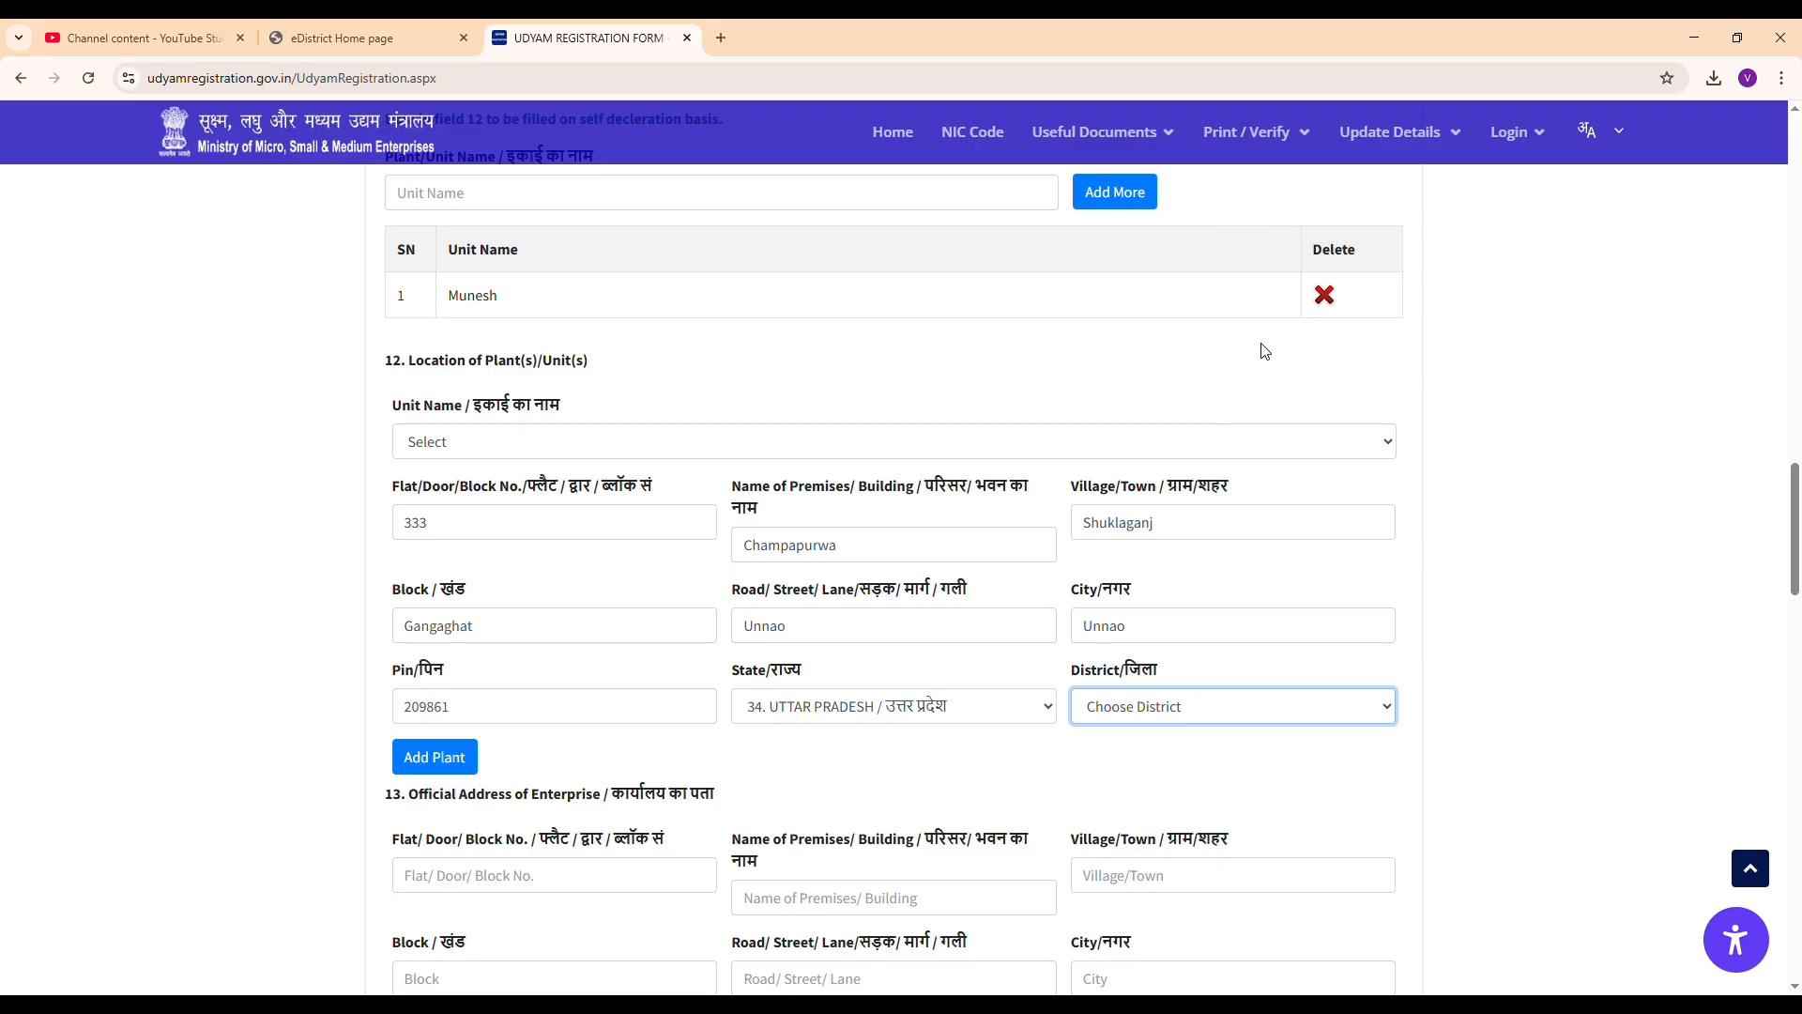
pyautogui.click(1256, 451)
pyautogui.click(752, 744)
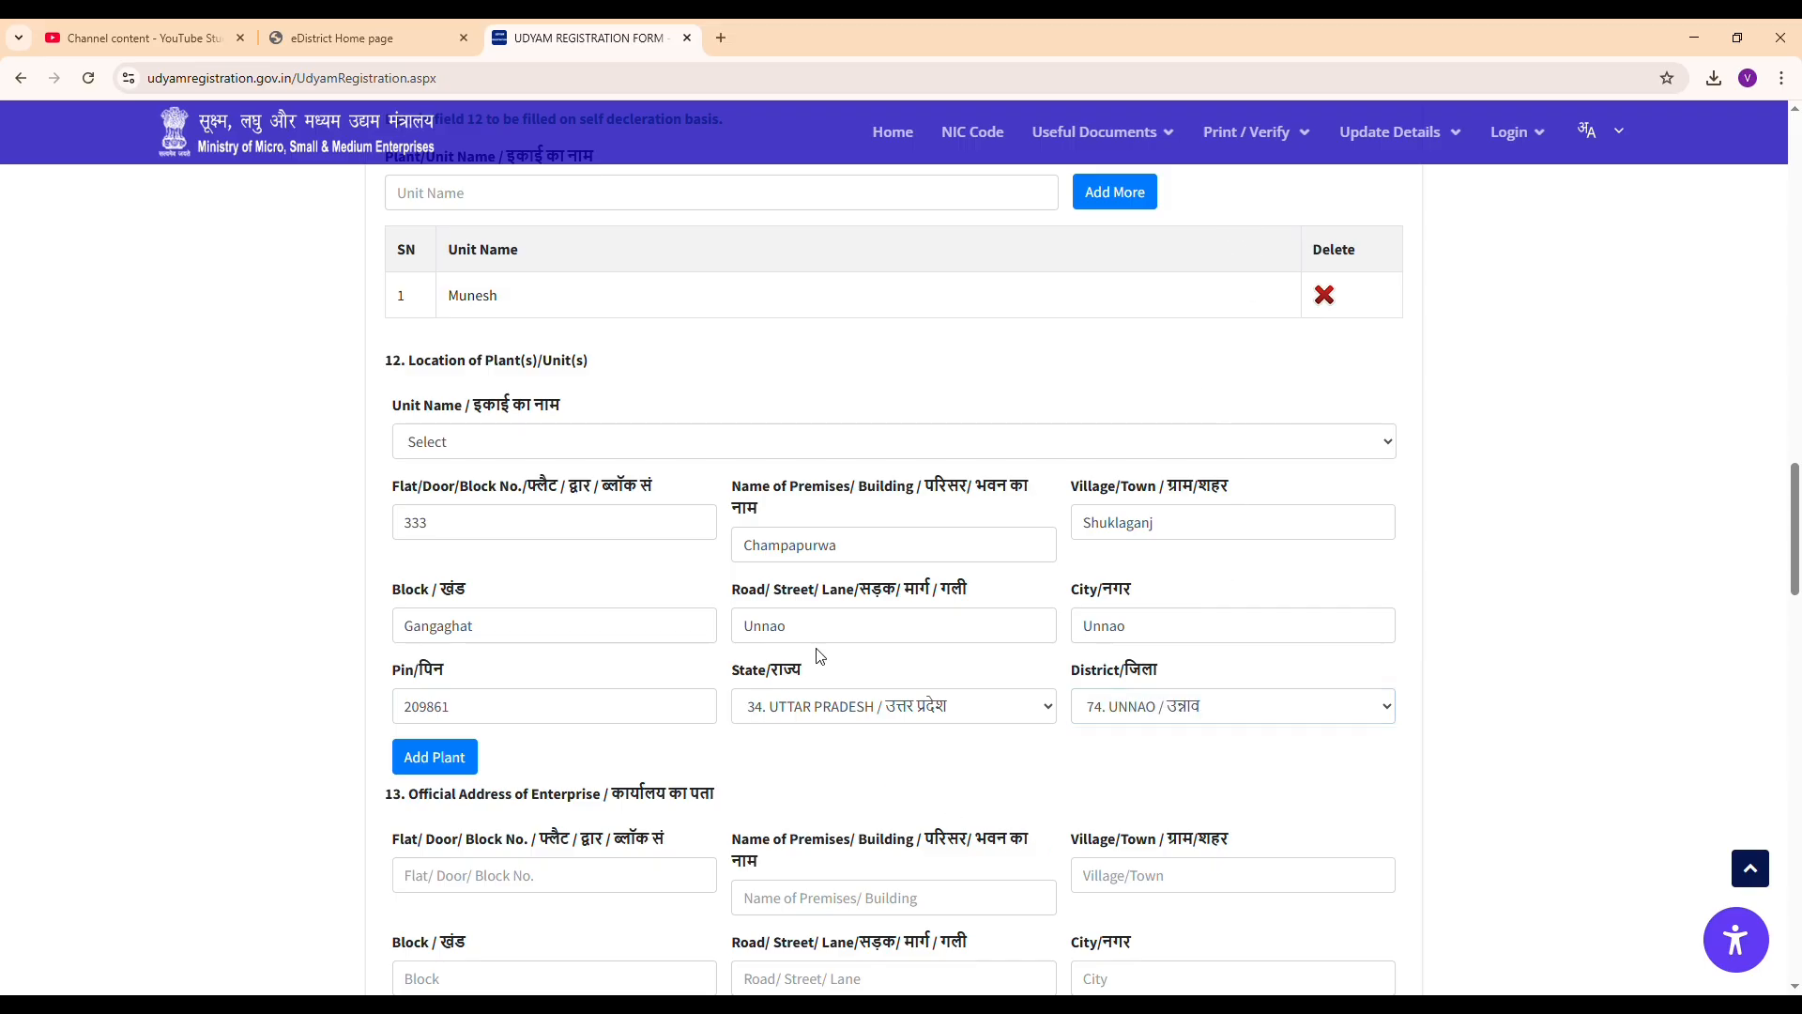
pyautogui.scroll(-3, 620, 700)
# - Fill the official address flat, premises, village/town, block 'Champapurwa' and city
pyautogui.click(486, 601)
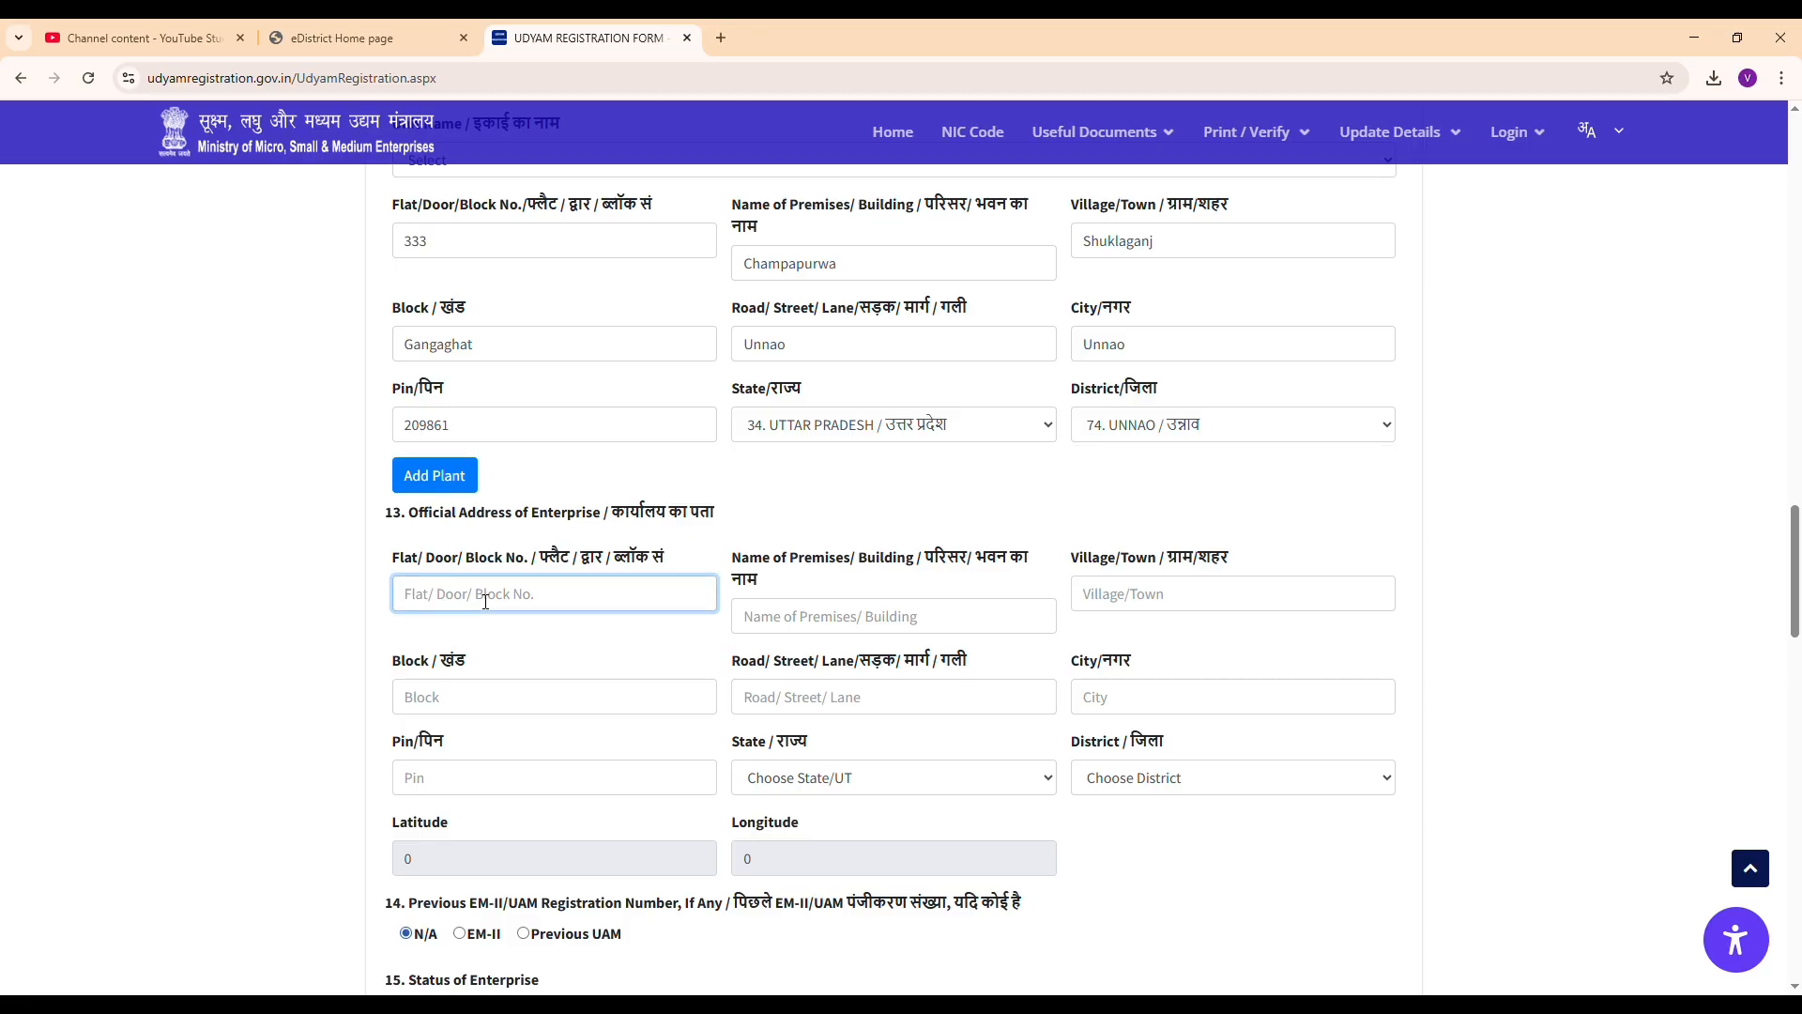
pyautogui.scroll(-3, 538, 458)
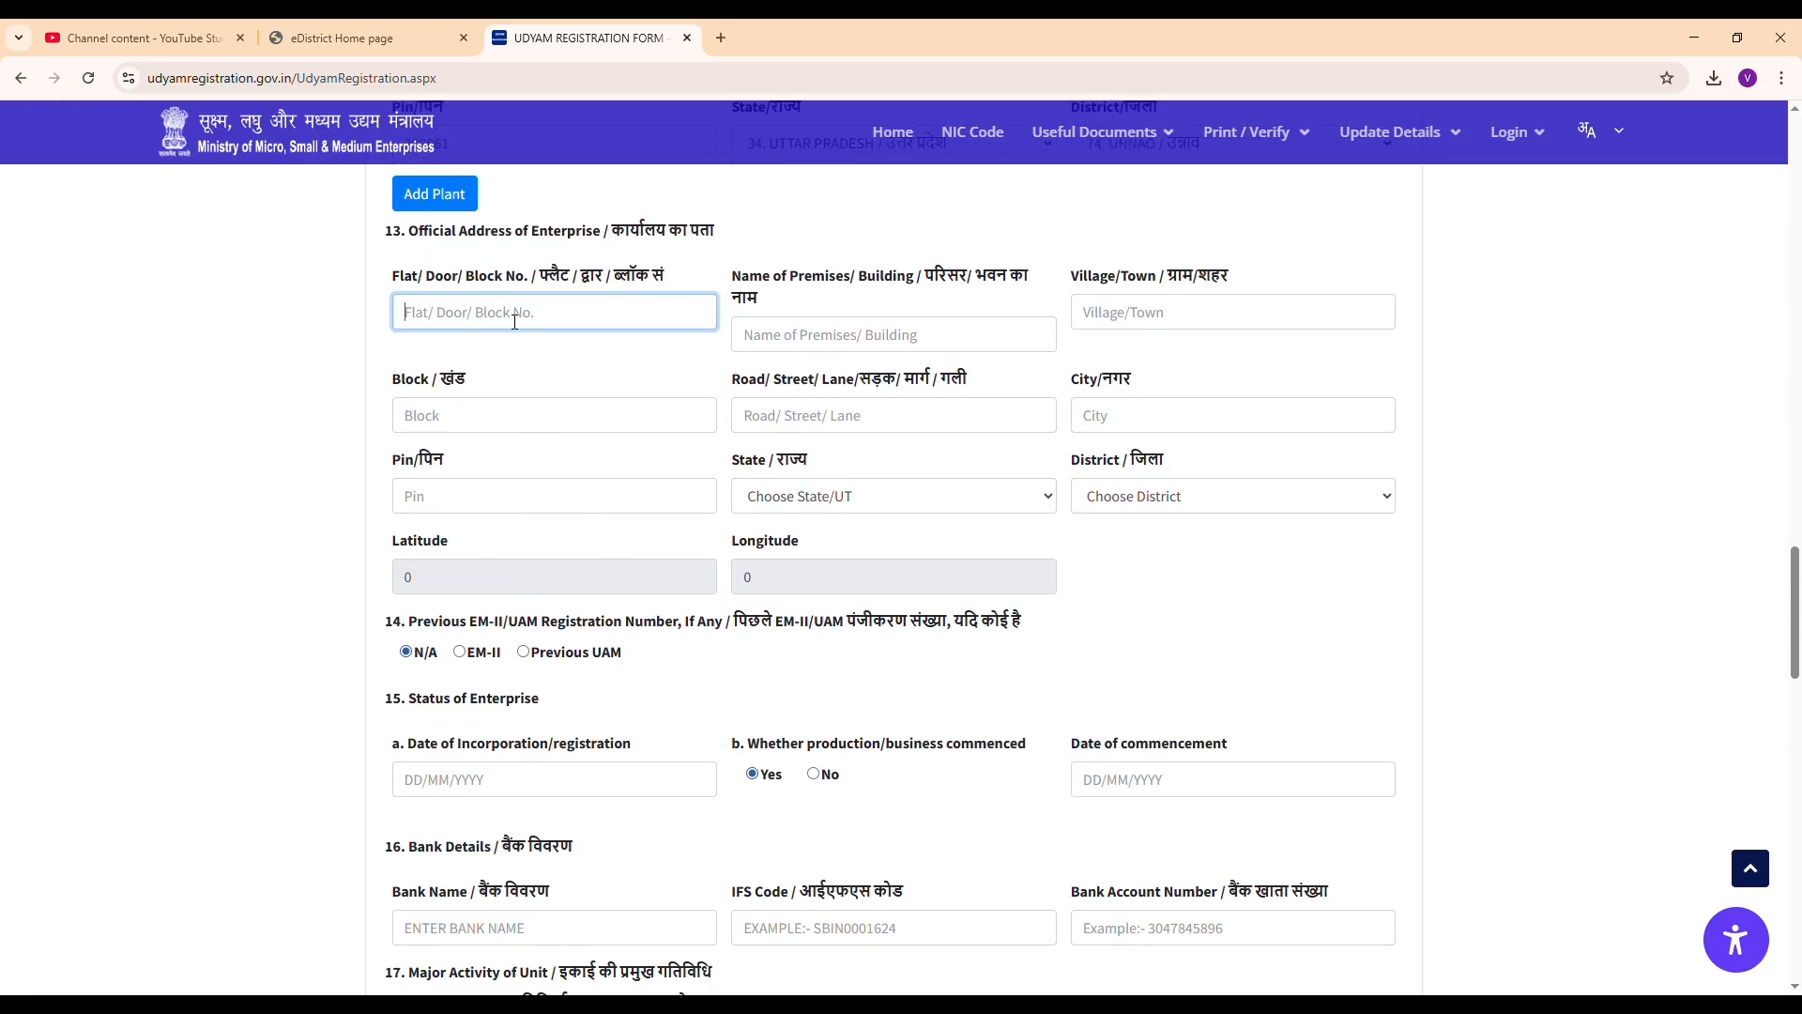
pyautogui.click(957, 341)
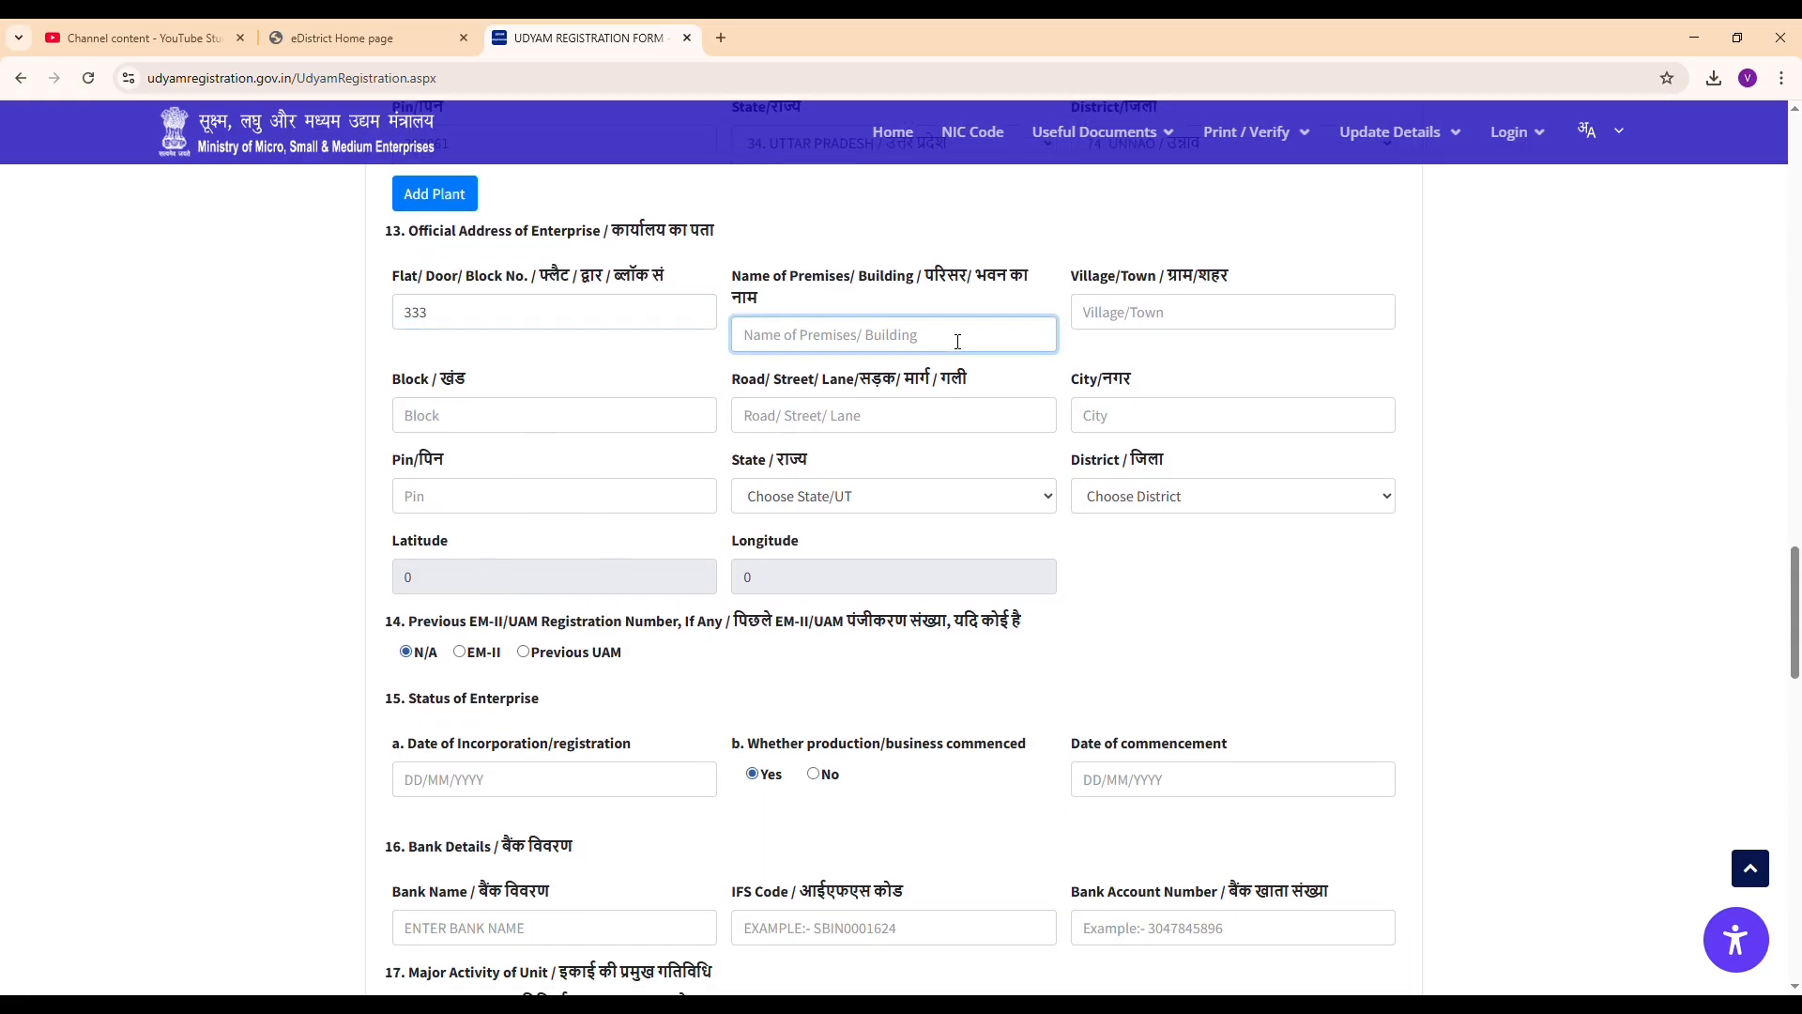
pyautogui.write('Champapurwa')
pyautogui.scroll(2, 958, 342)
pyautogui.click(1135, 500)
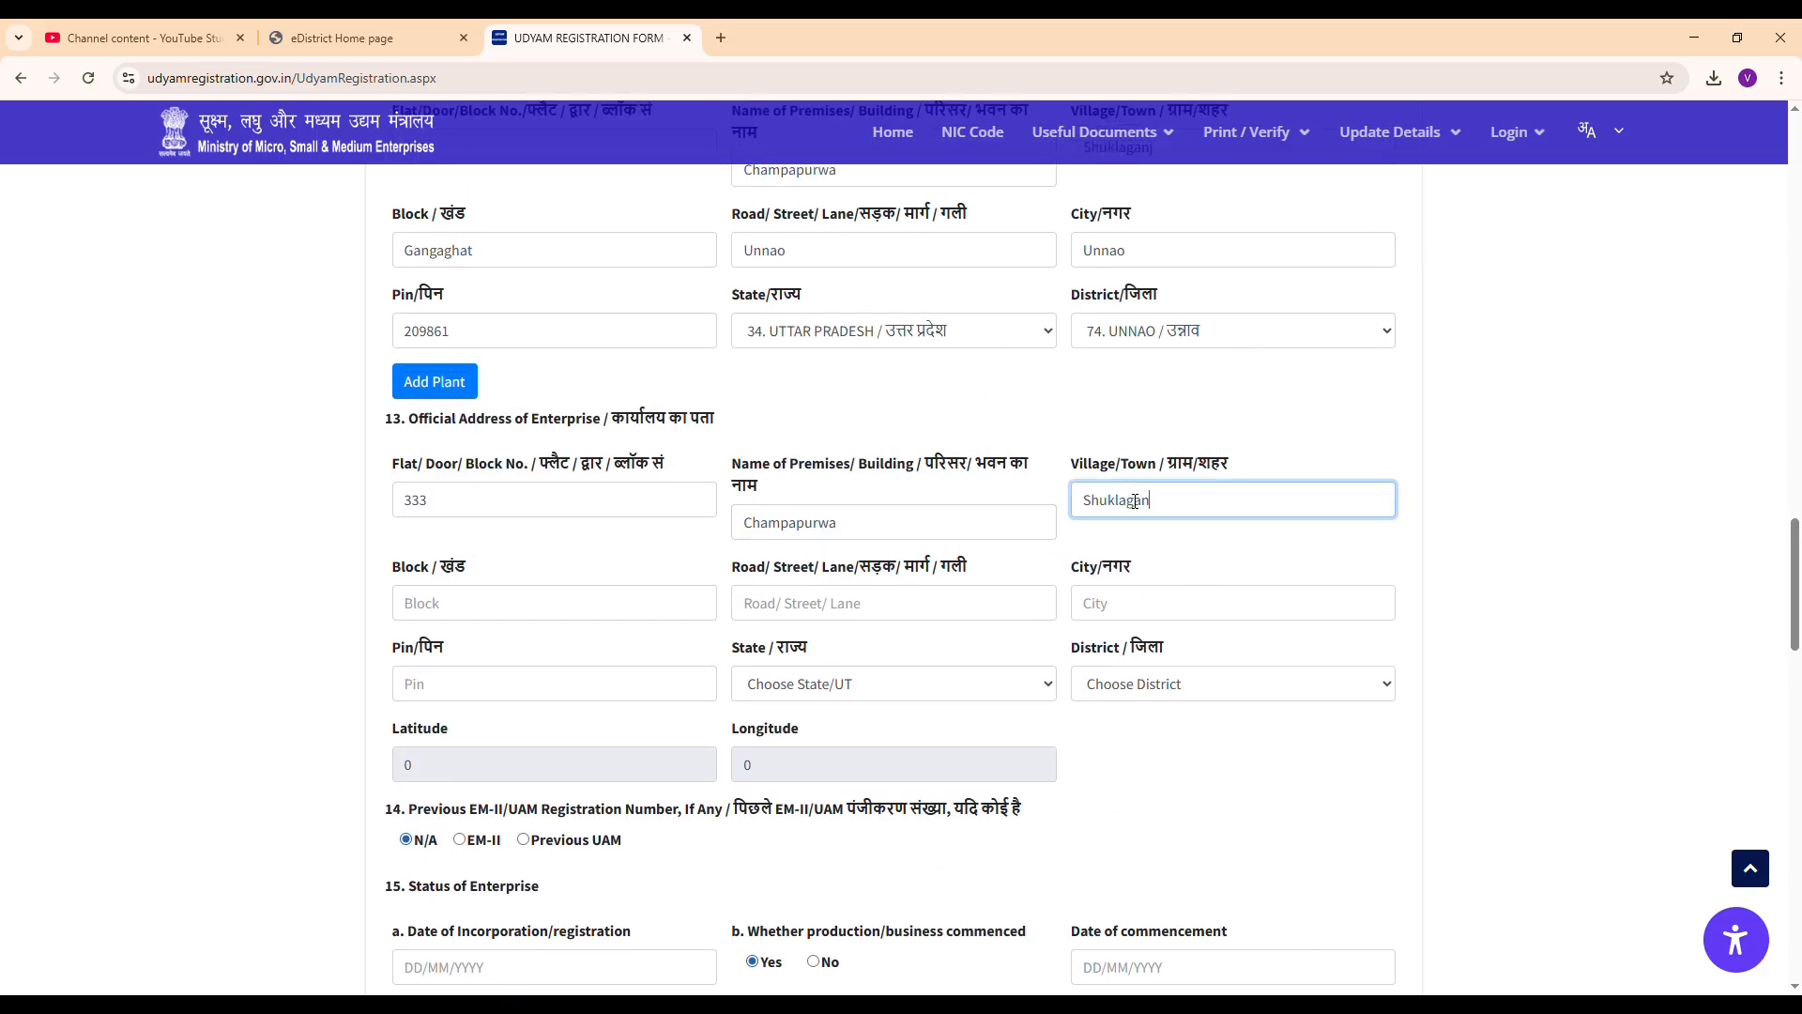
pyautogui.click(536, 615)
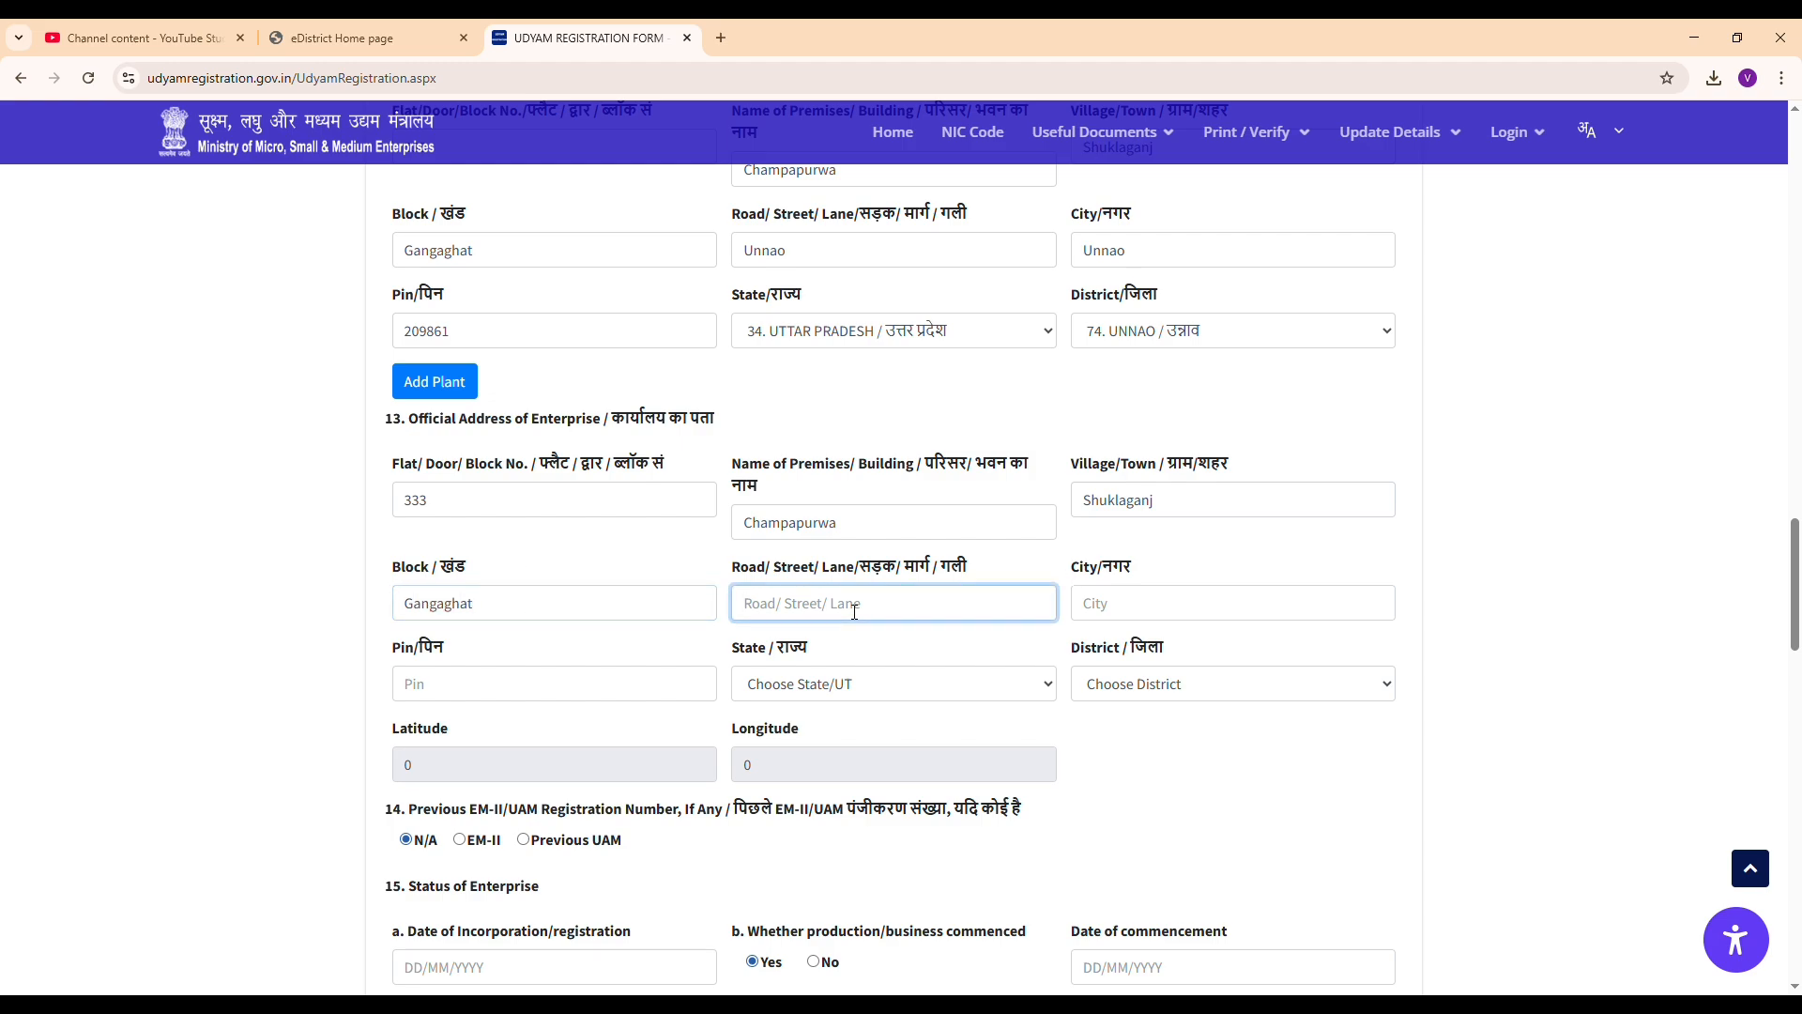
pyautogui.write('Champapurwa')
pyautogui.click(1197, 615)
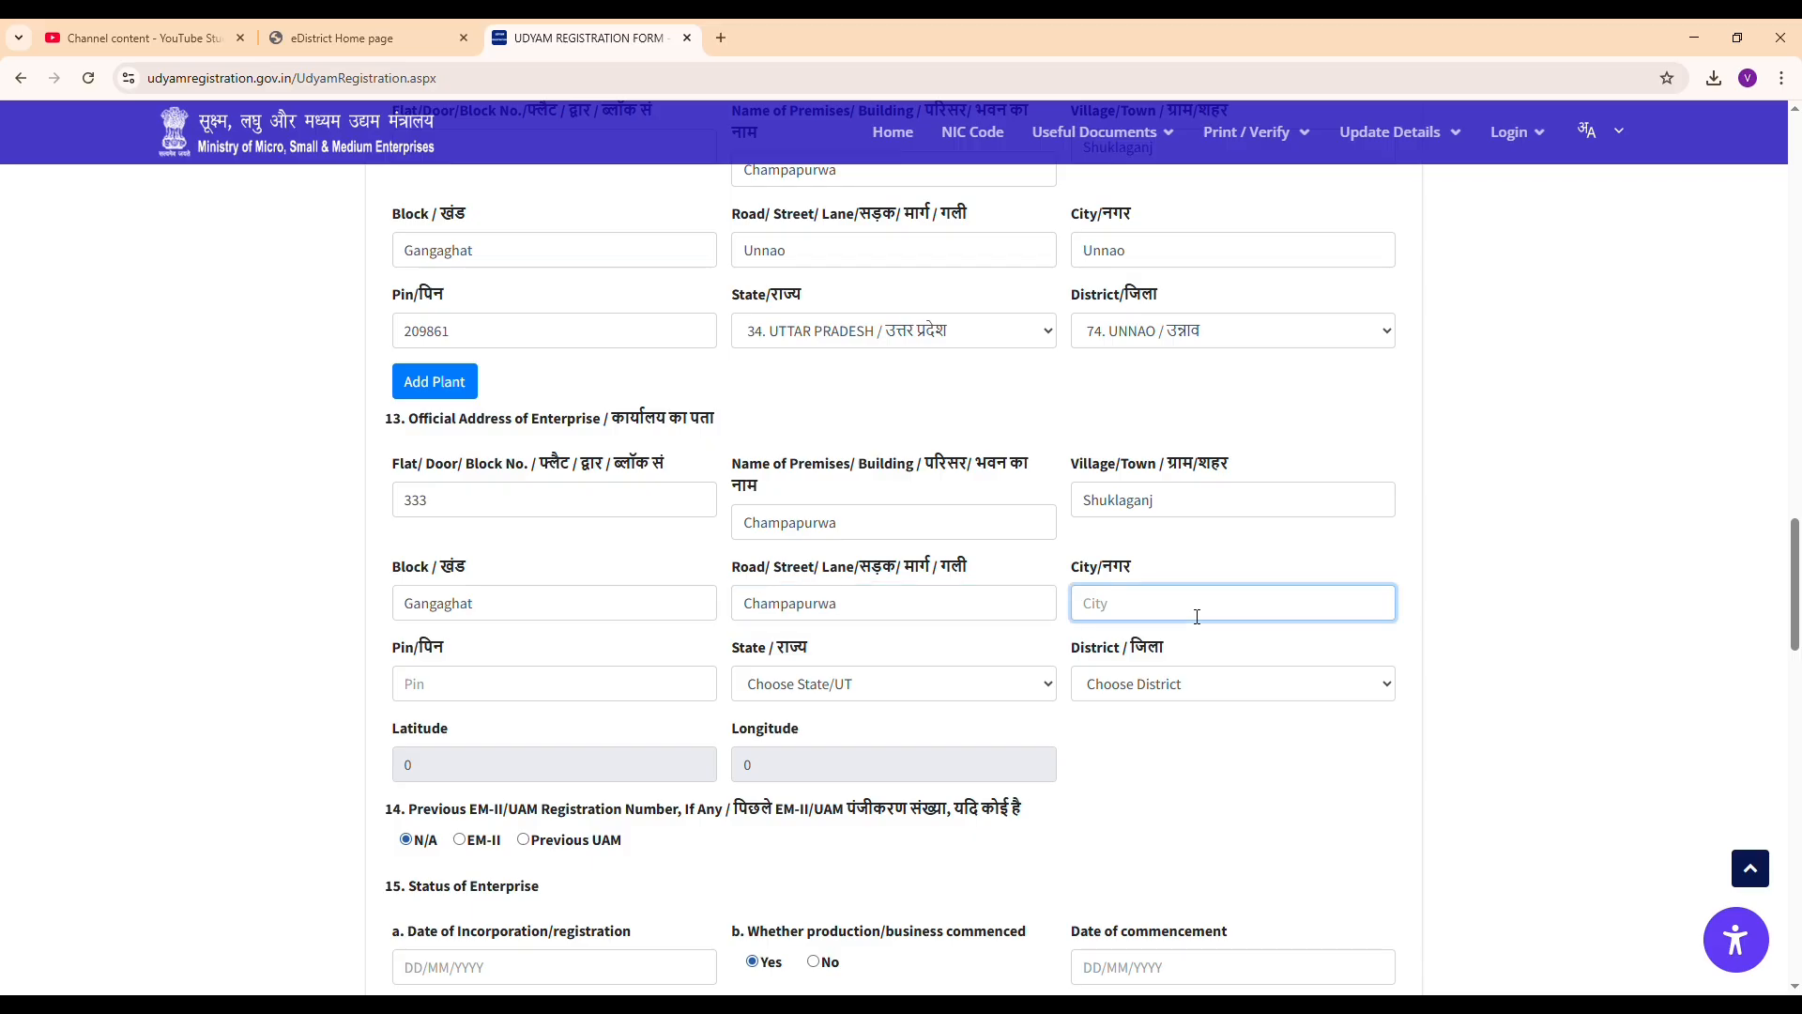
pyautogui.write('Unnao')
# - Enter the official address PIN code with Uttar Pradesh state and Unnao district
pyautogui.scroll(-3, 510, 587)
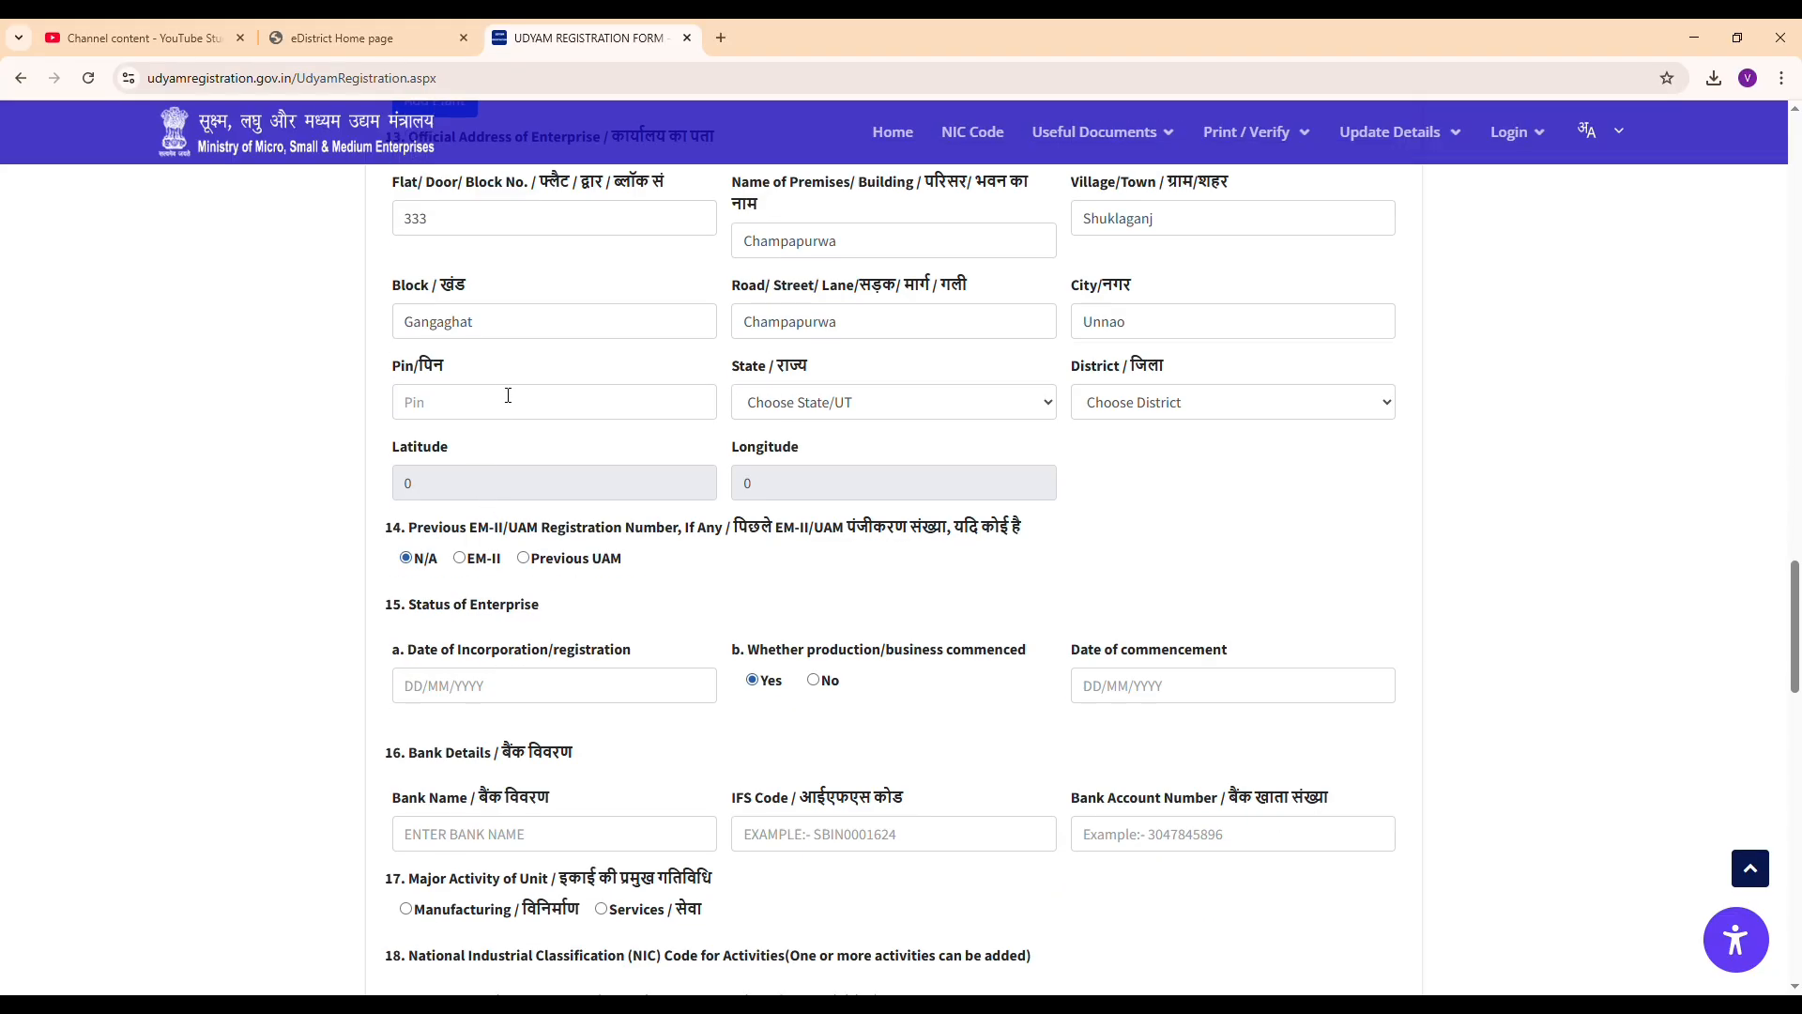
pyautogui.click(531, 395)
pyautogui.write('209861')
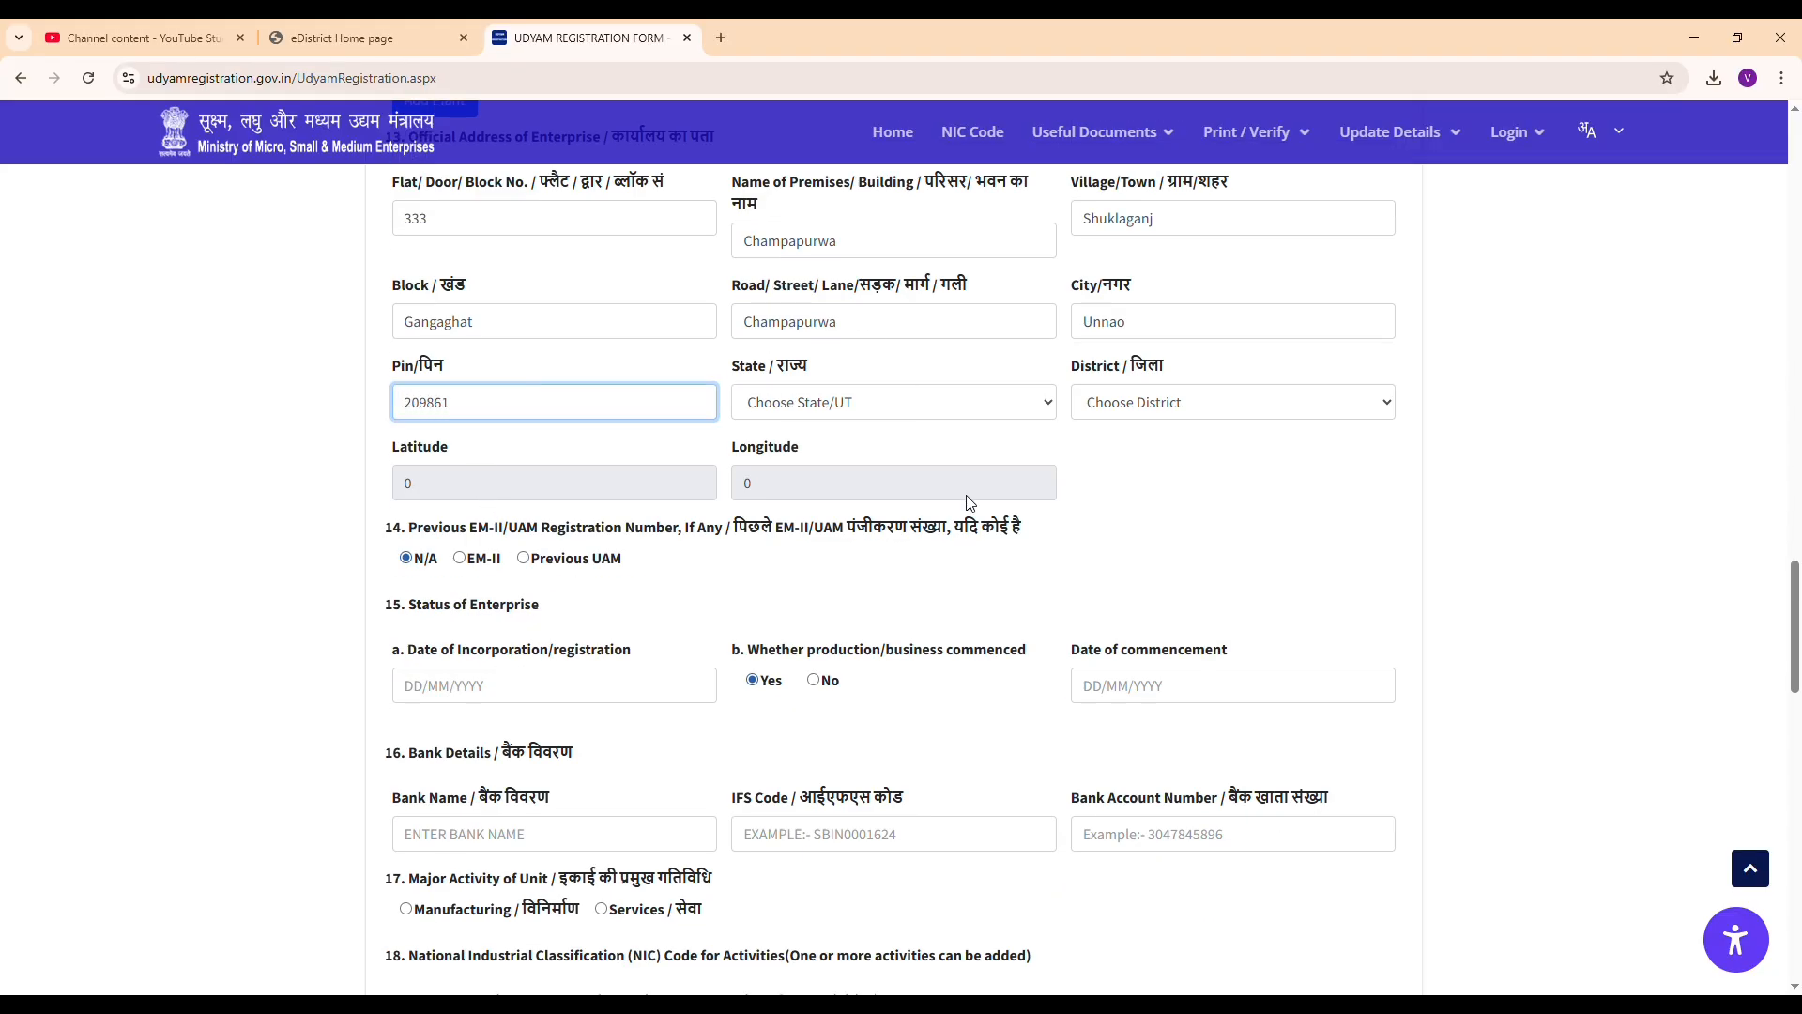
pyautogui.click(901, 406)
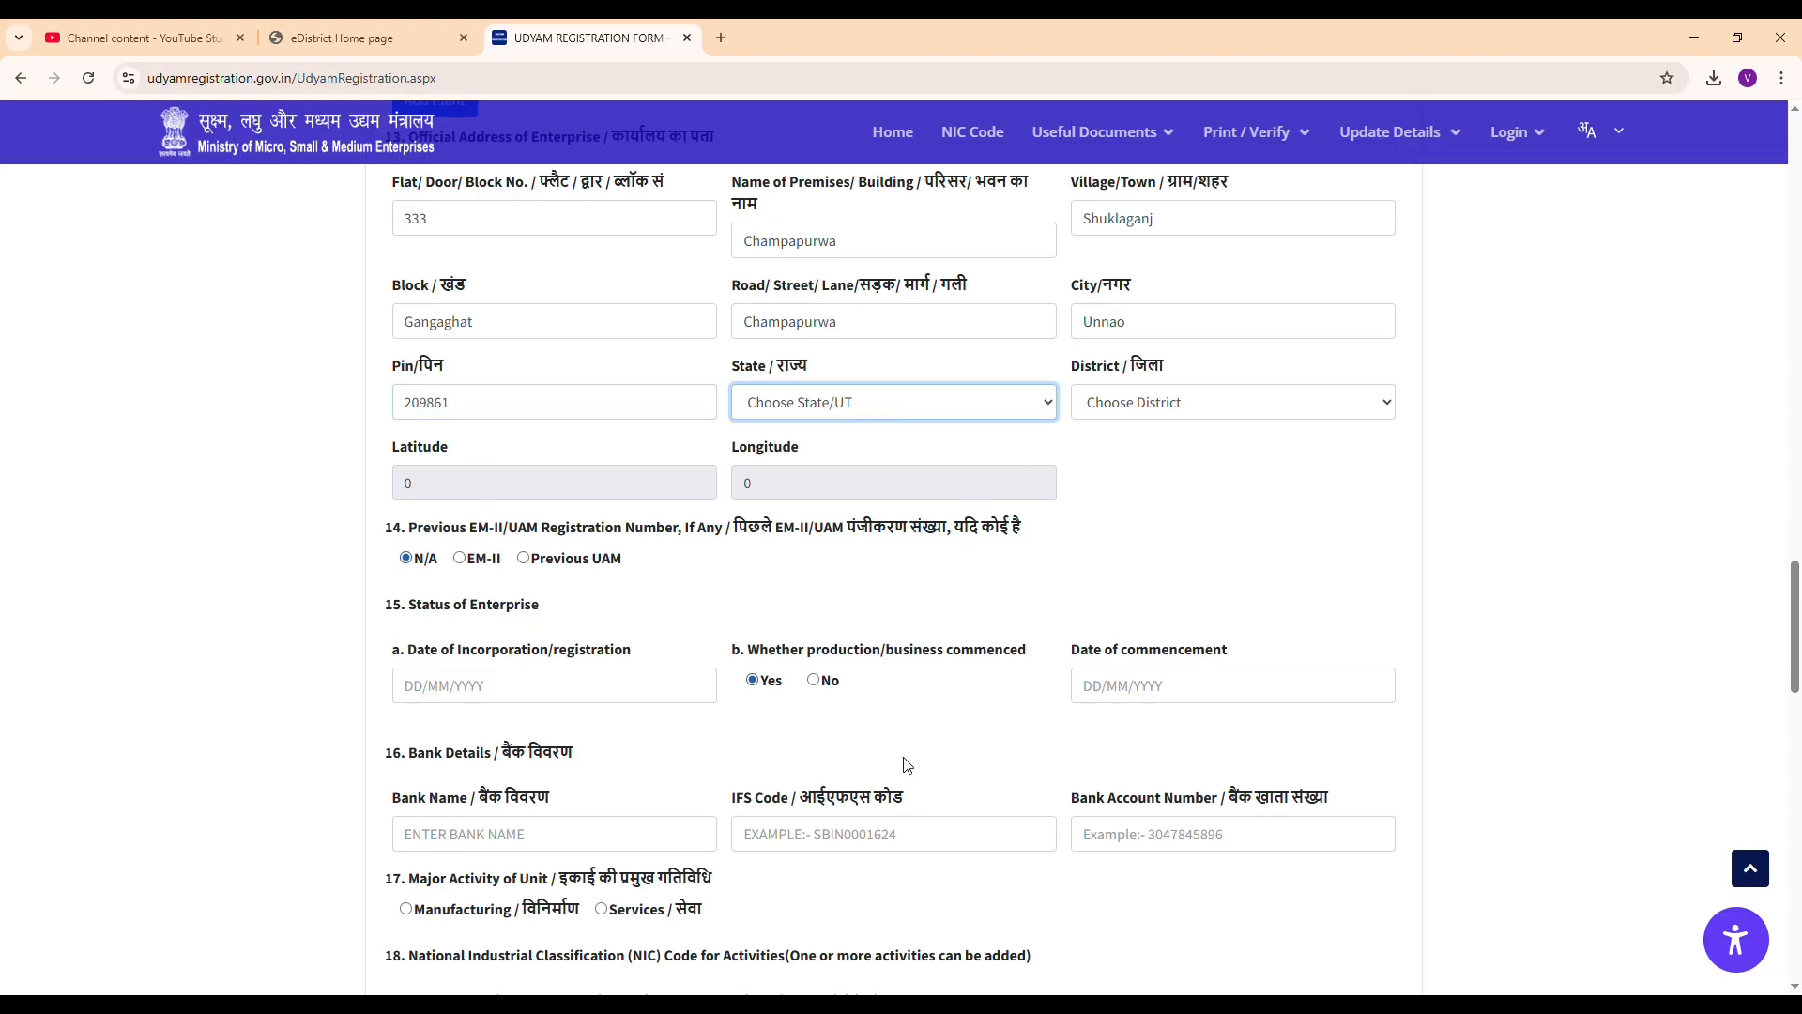
pyautogui.click(891, 918)
pyautogui.click(1207, 411)
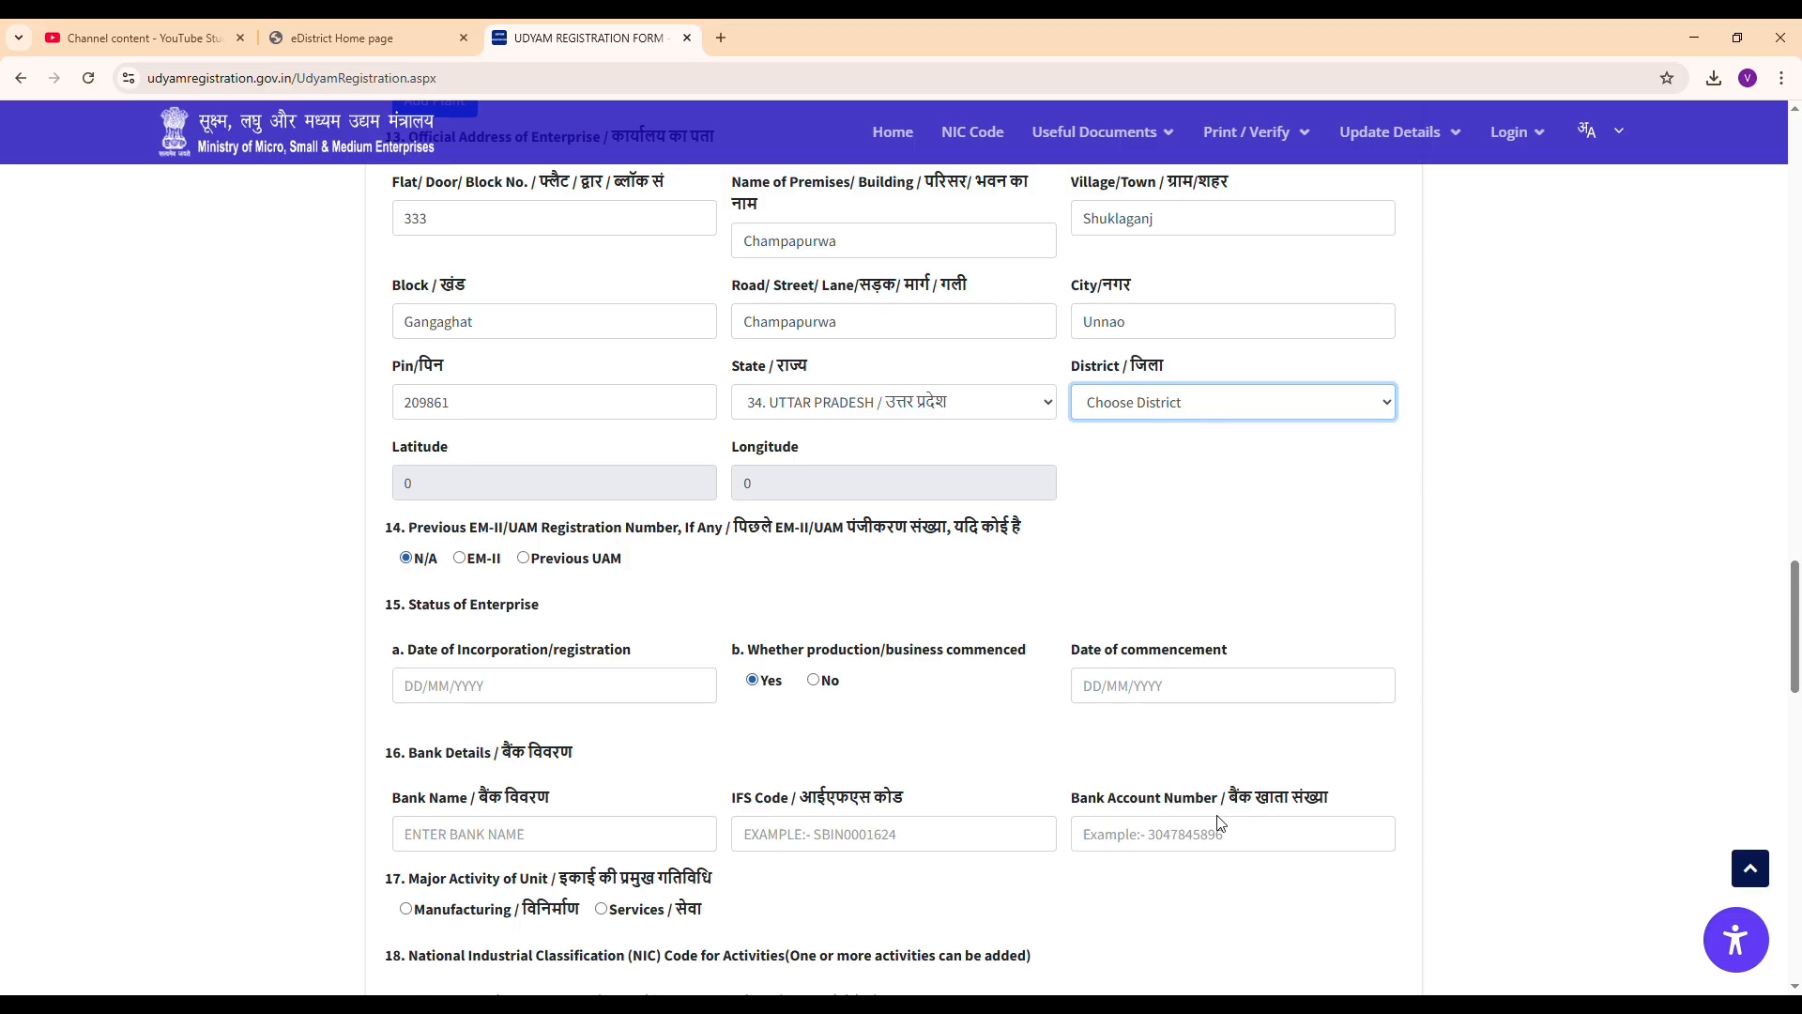
pyautogui.click(1183, 907)
pyautogui.click(1181, 907)
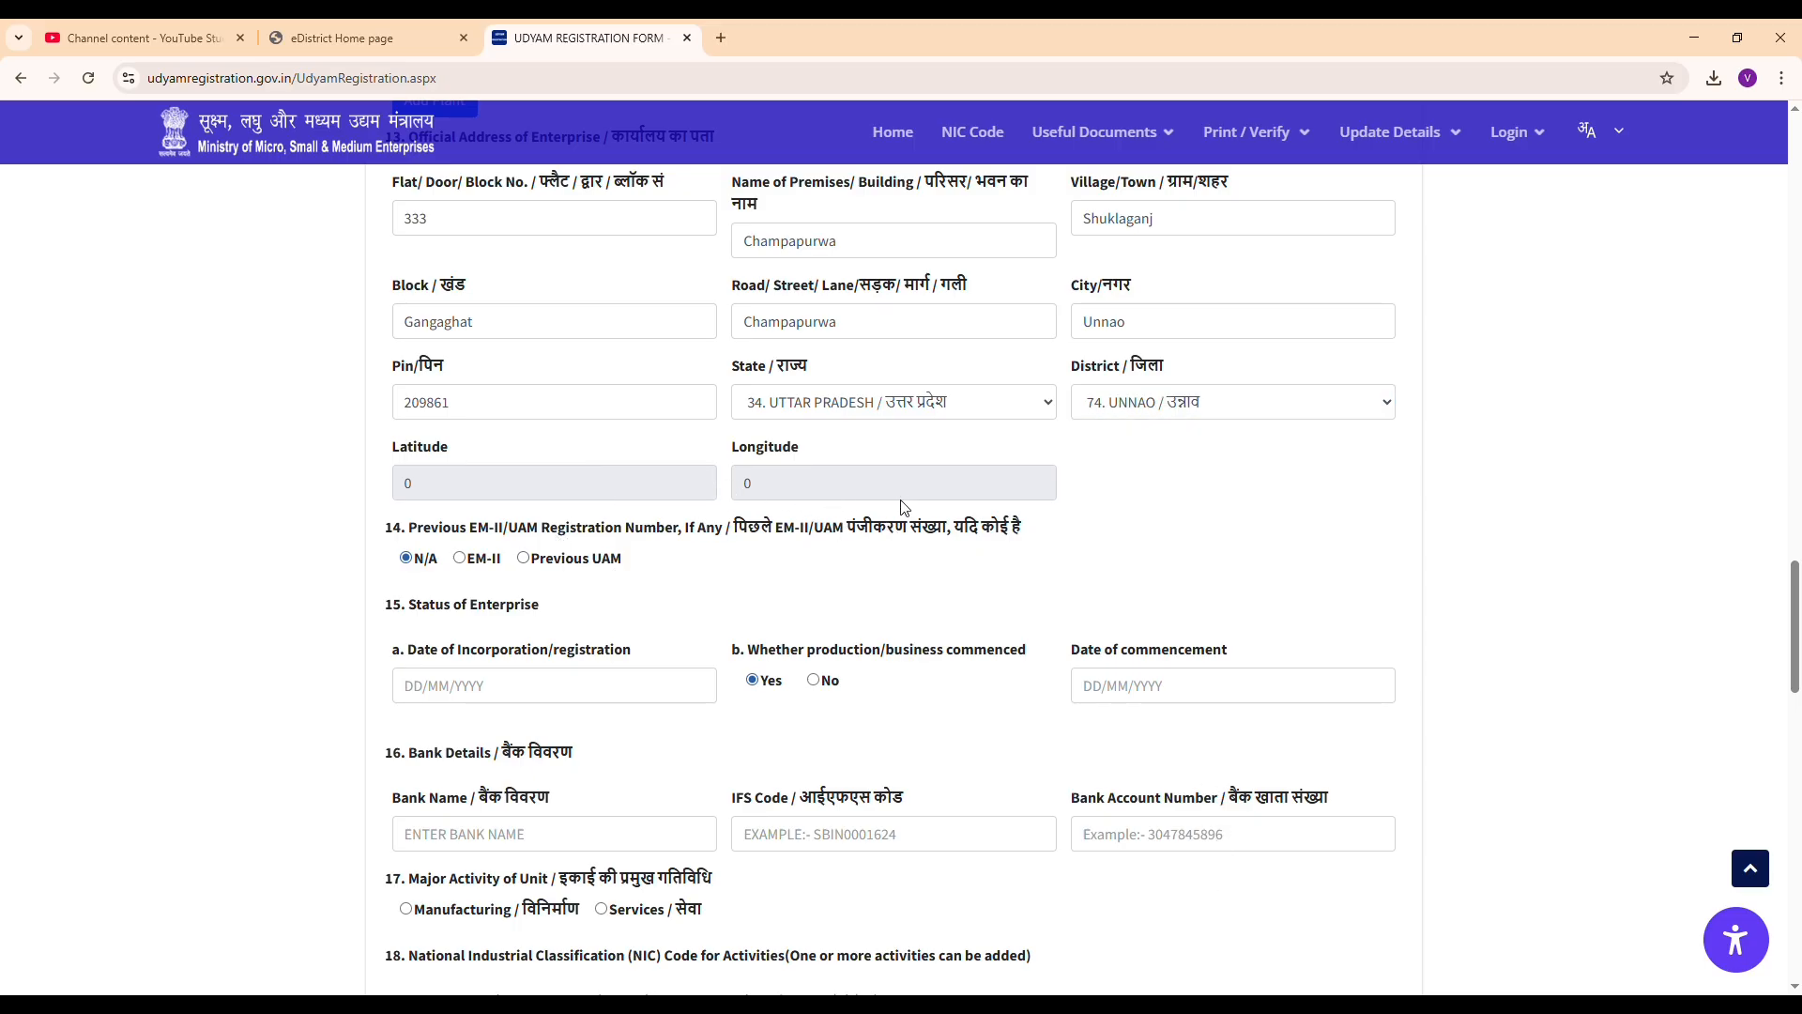
pyautogui.scroll(-2, 901, 512)
# - Enter 17-02-2026 as Date of Incorporation, which is rejected as not DD/MM/YYYY
pyautogui.click(414, 559)
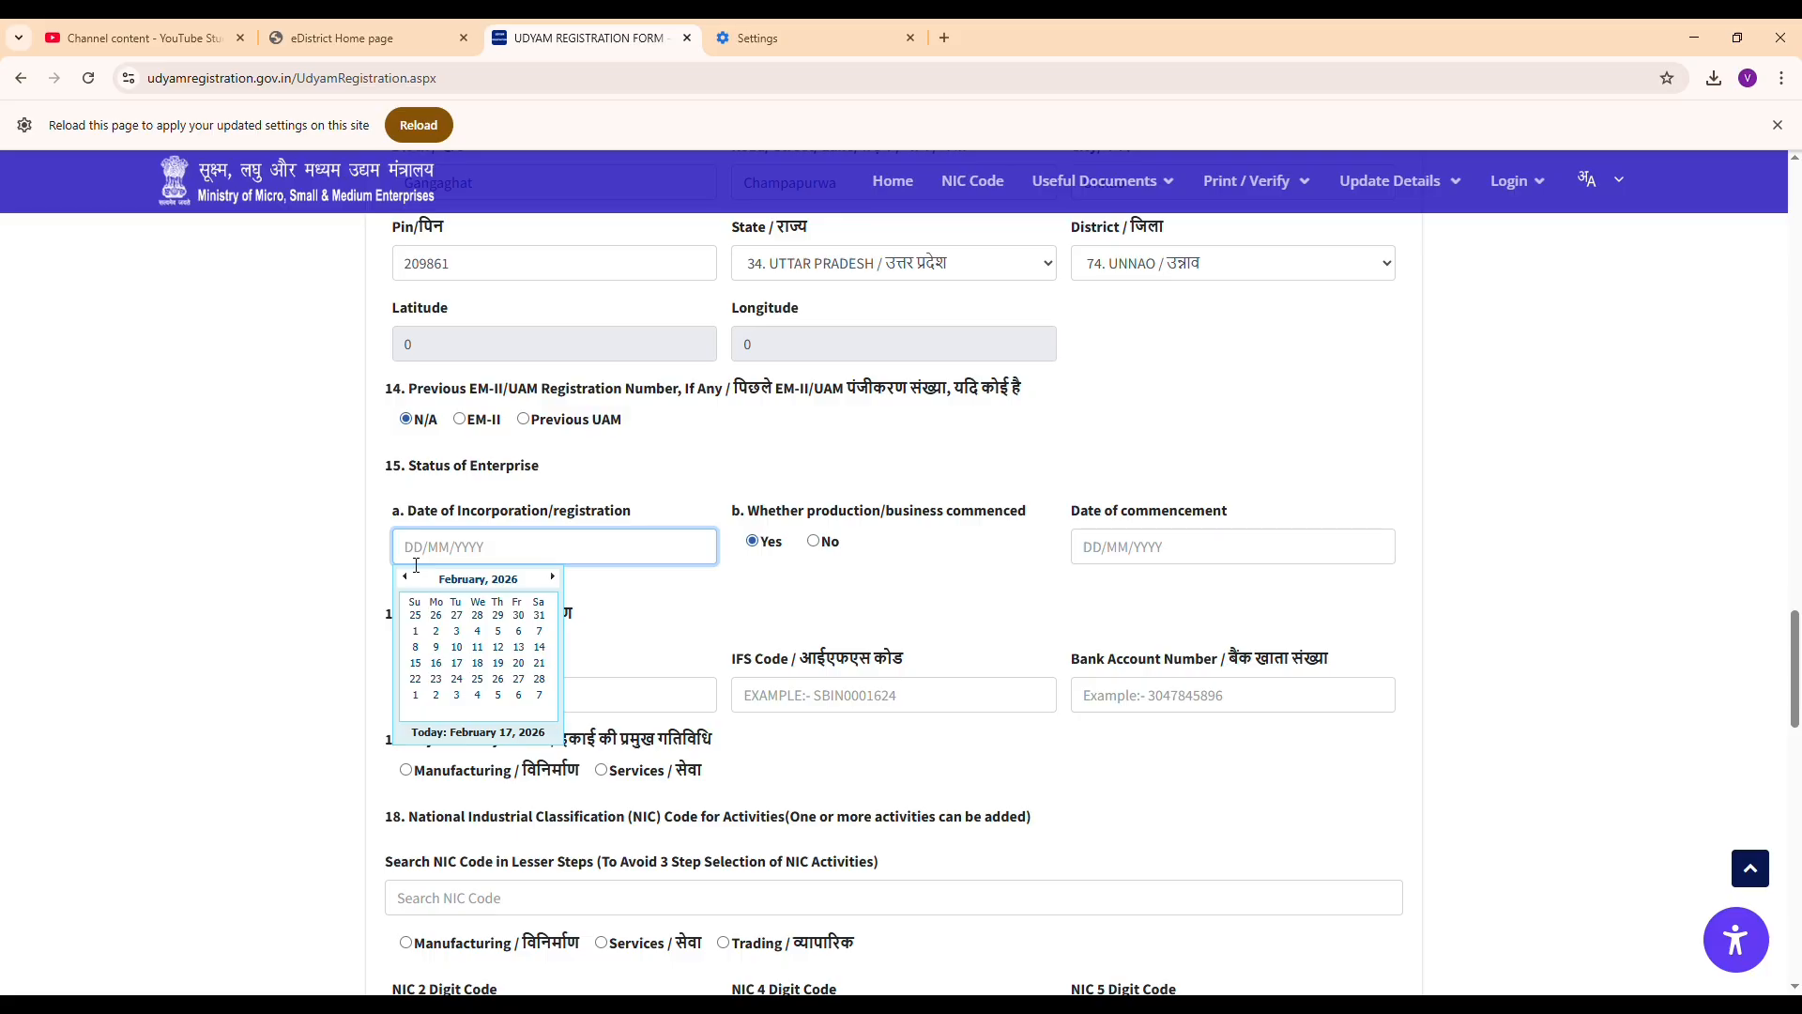
pyautogui.write('17-02-')
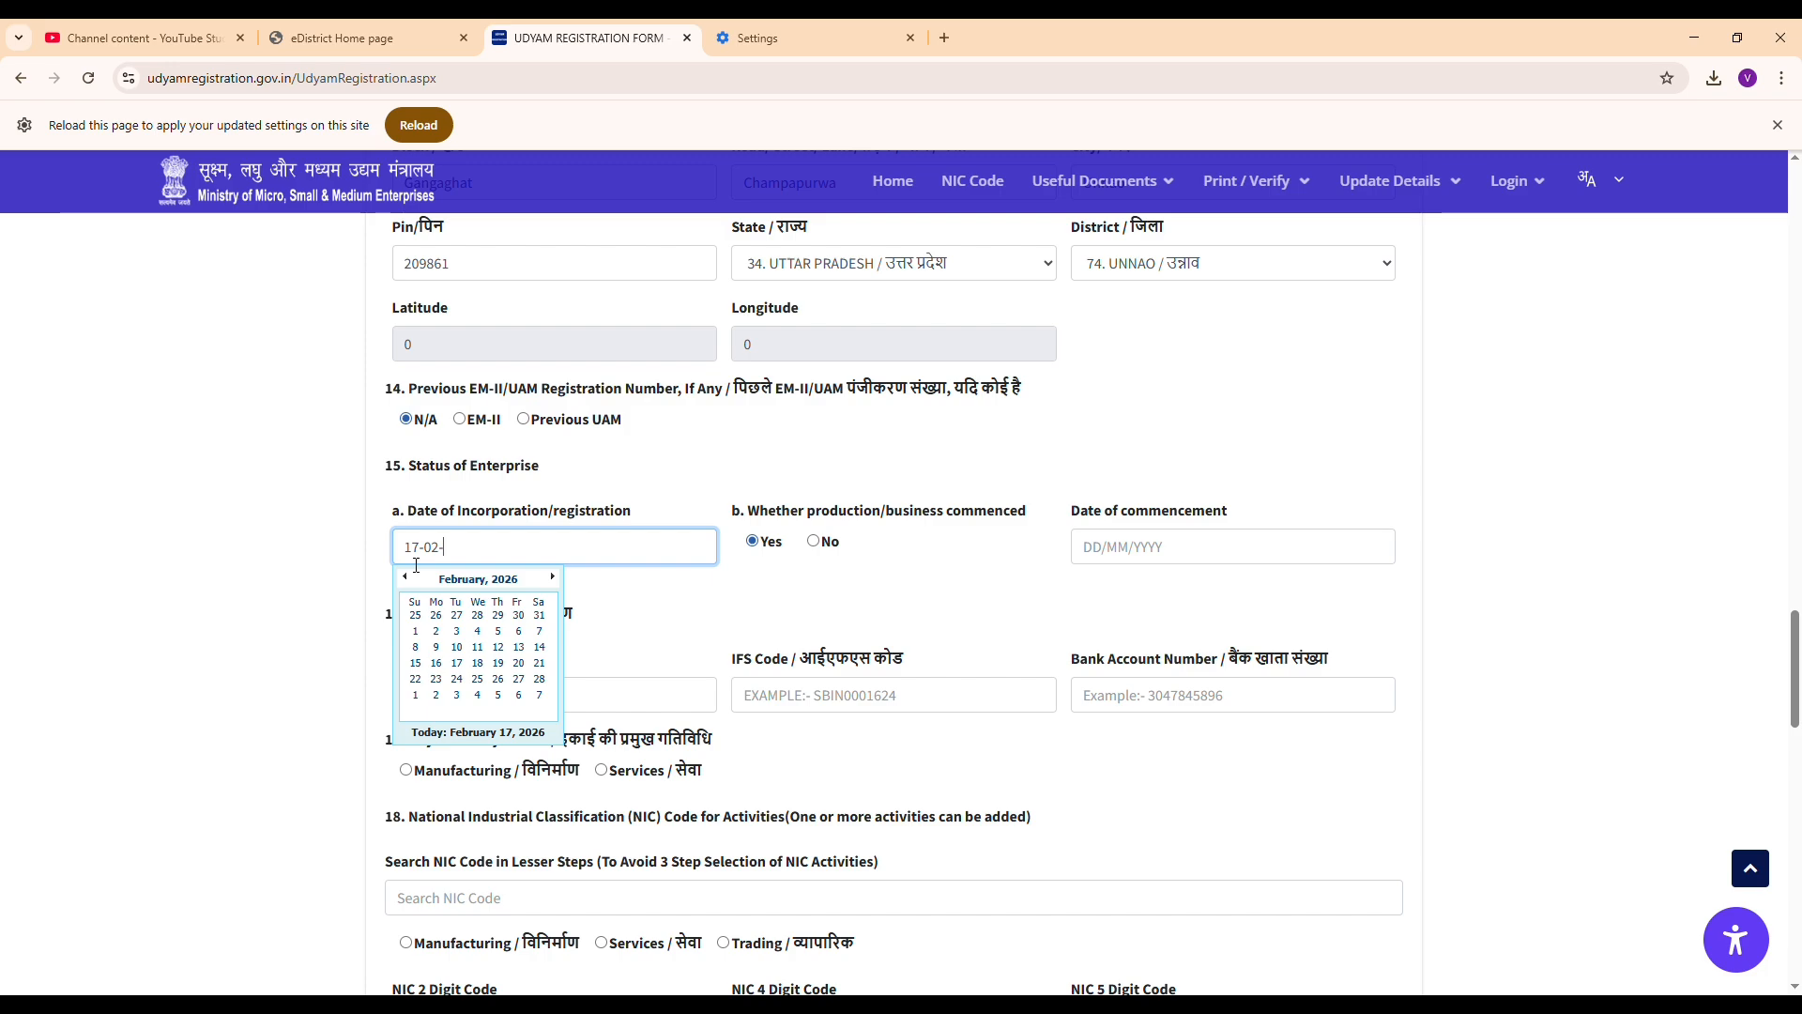
pyautogui.write('2026')
pyautogui.click(248, 566)
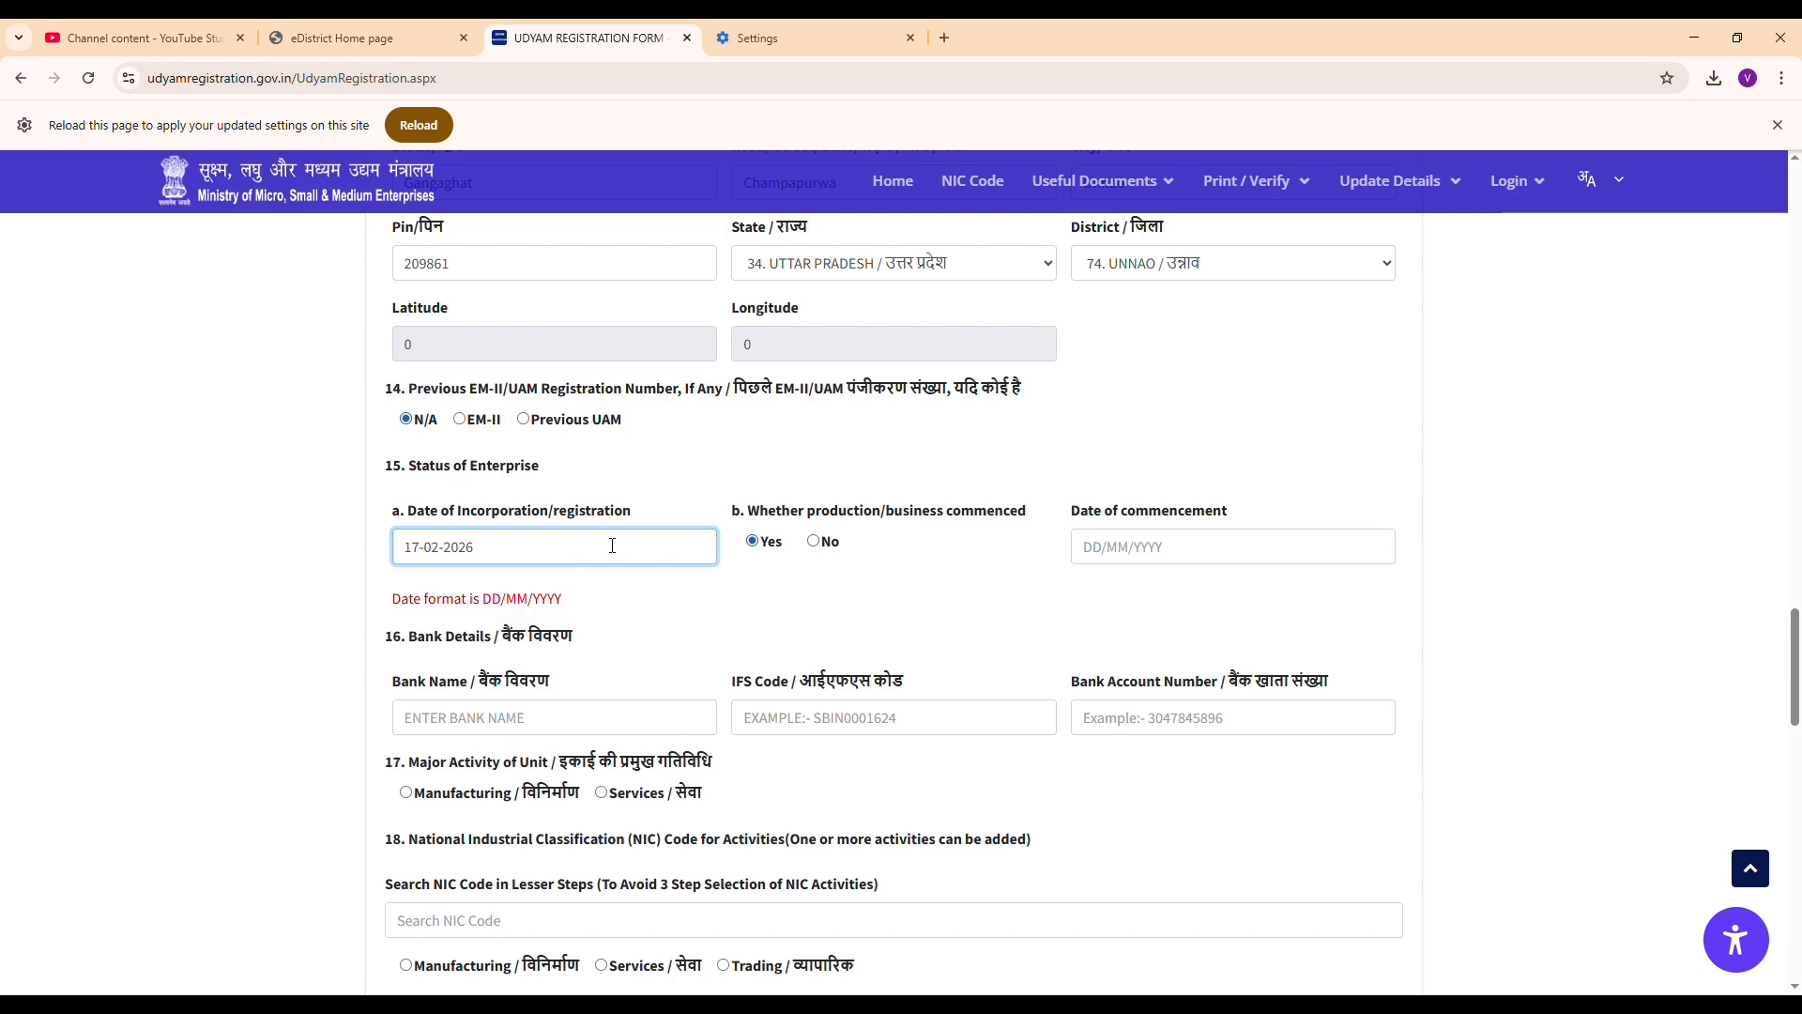
pyautogui.click(557, 552)
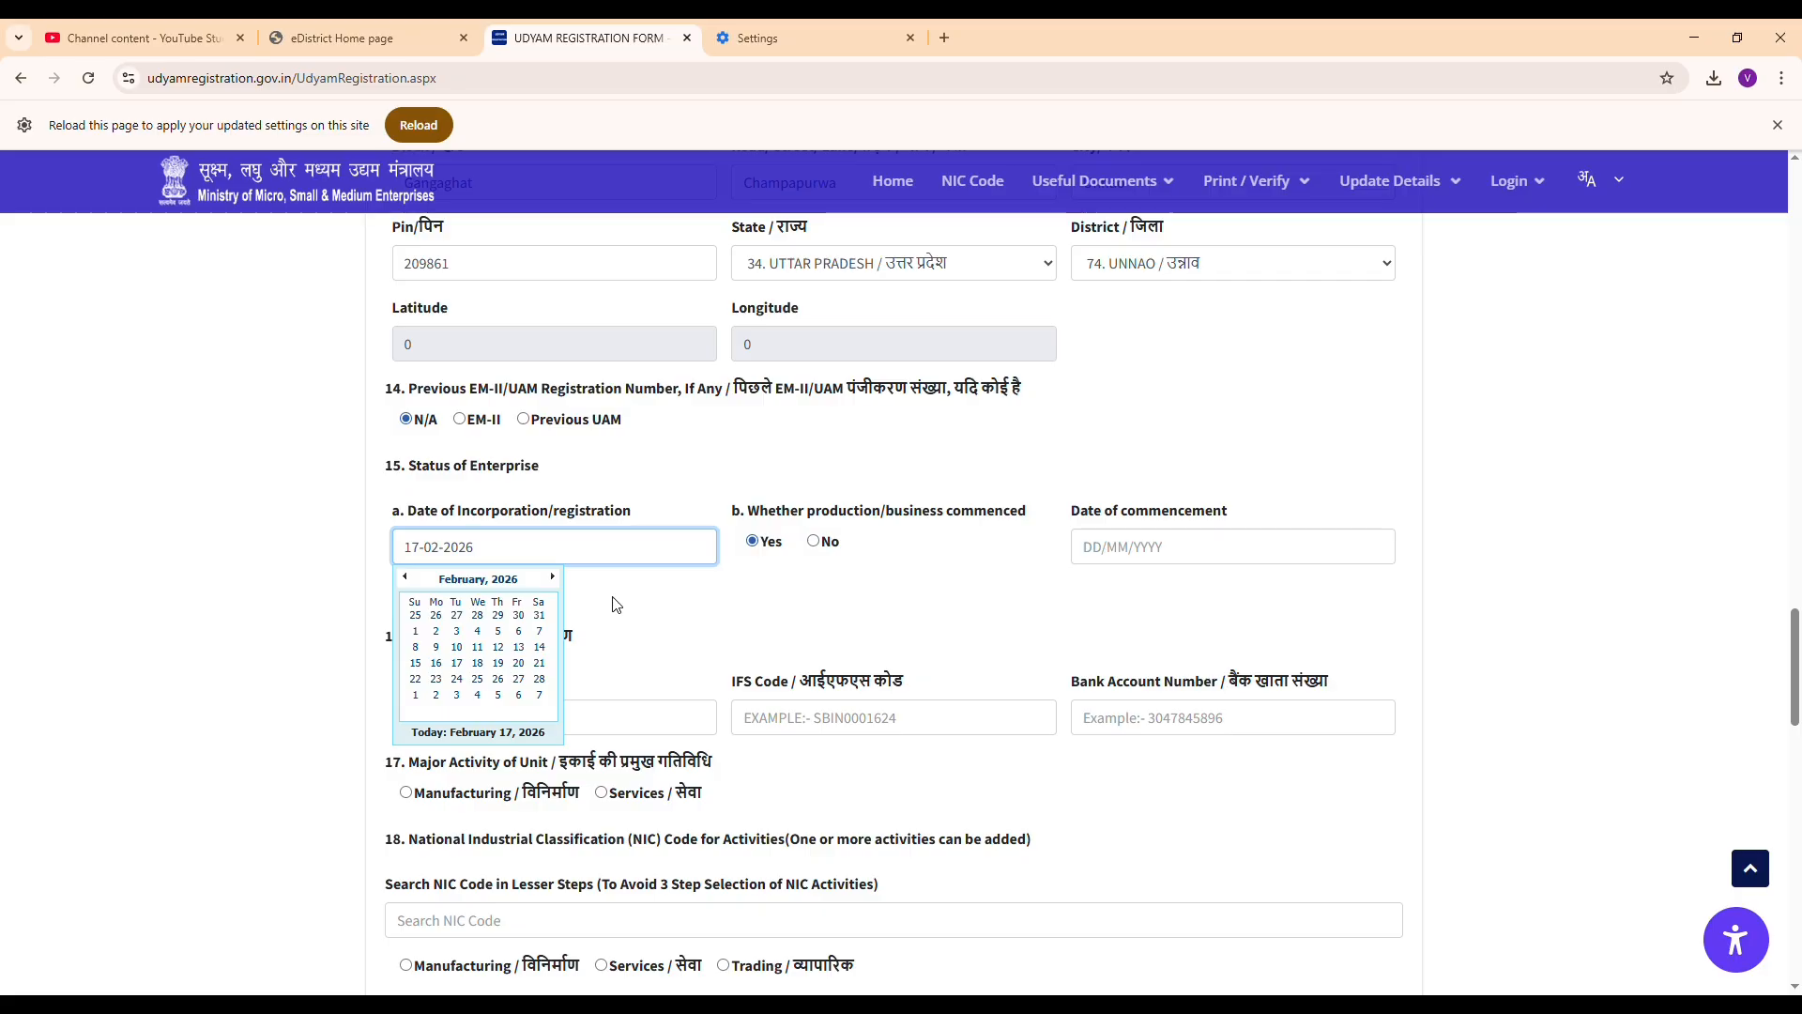
pyautogui.click(798, 591)
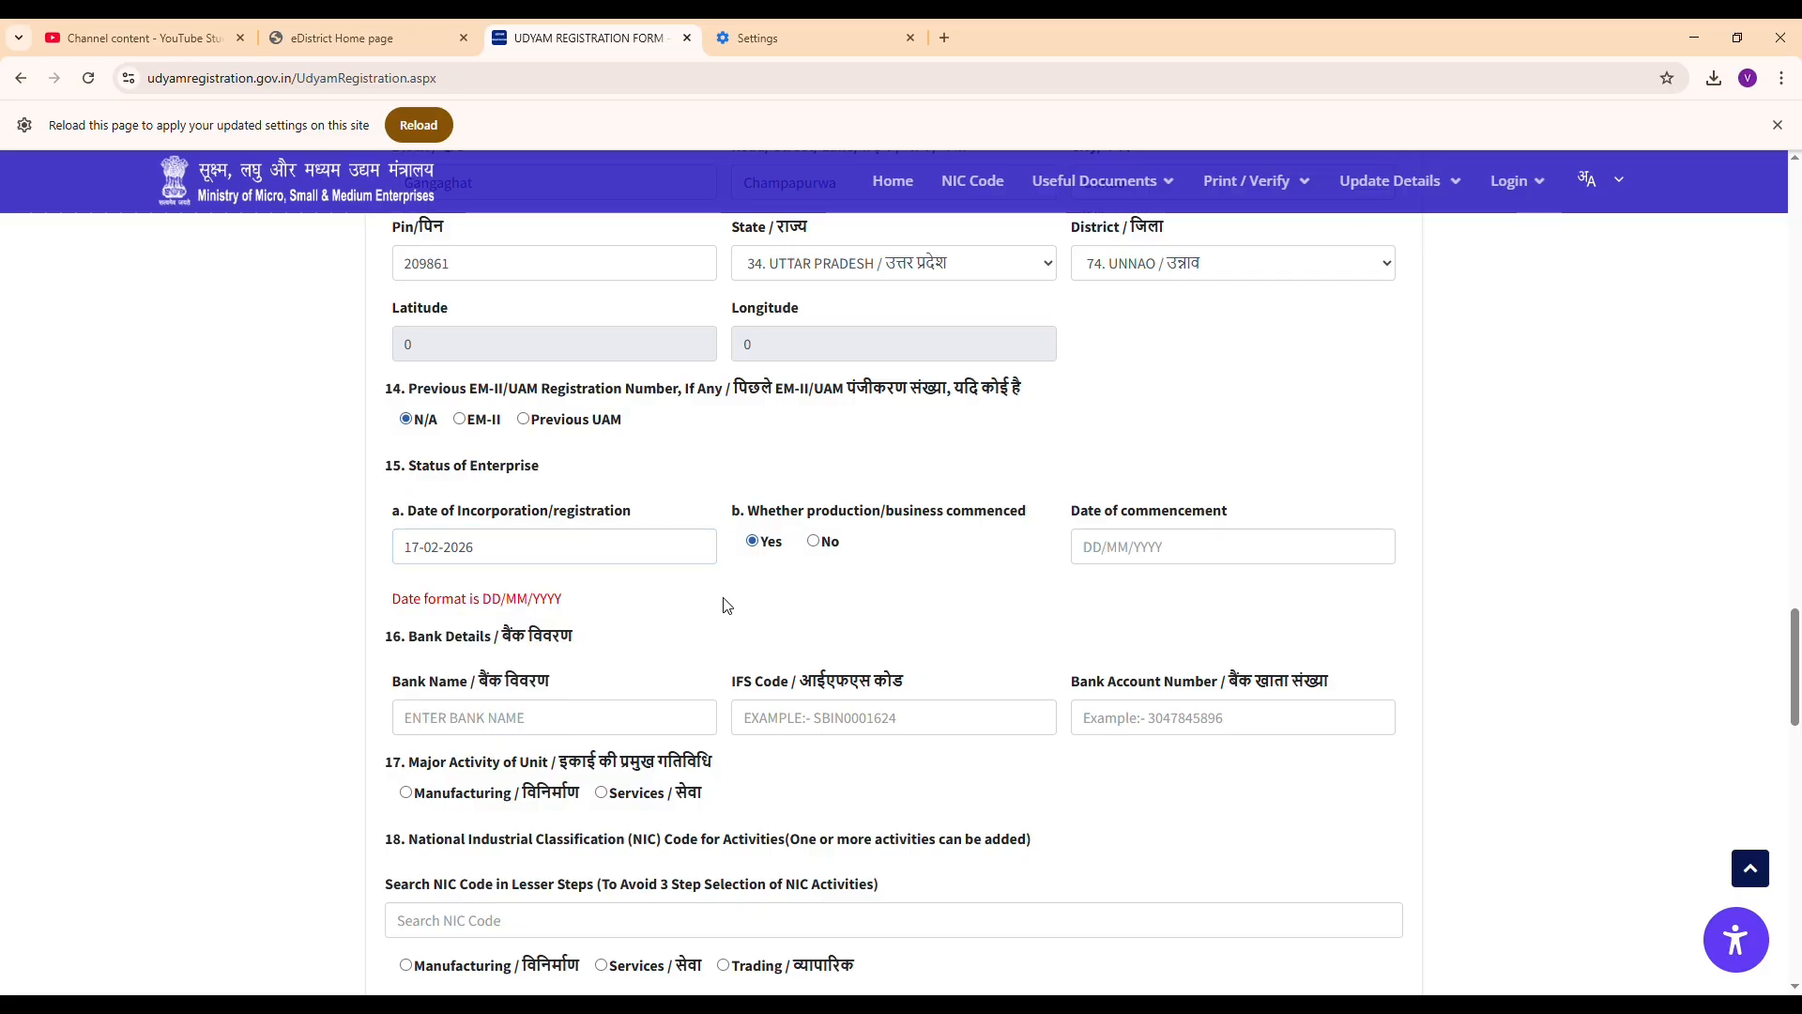
# - Correct the Date of Incorporation to 17/02/2026 in DD/MM/YYYY format
pyautogui.click(517, 557)
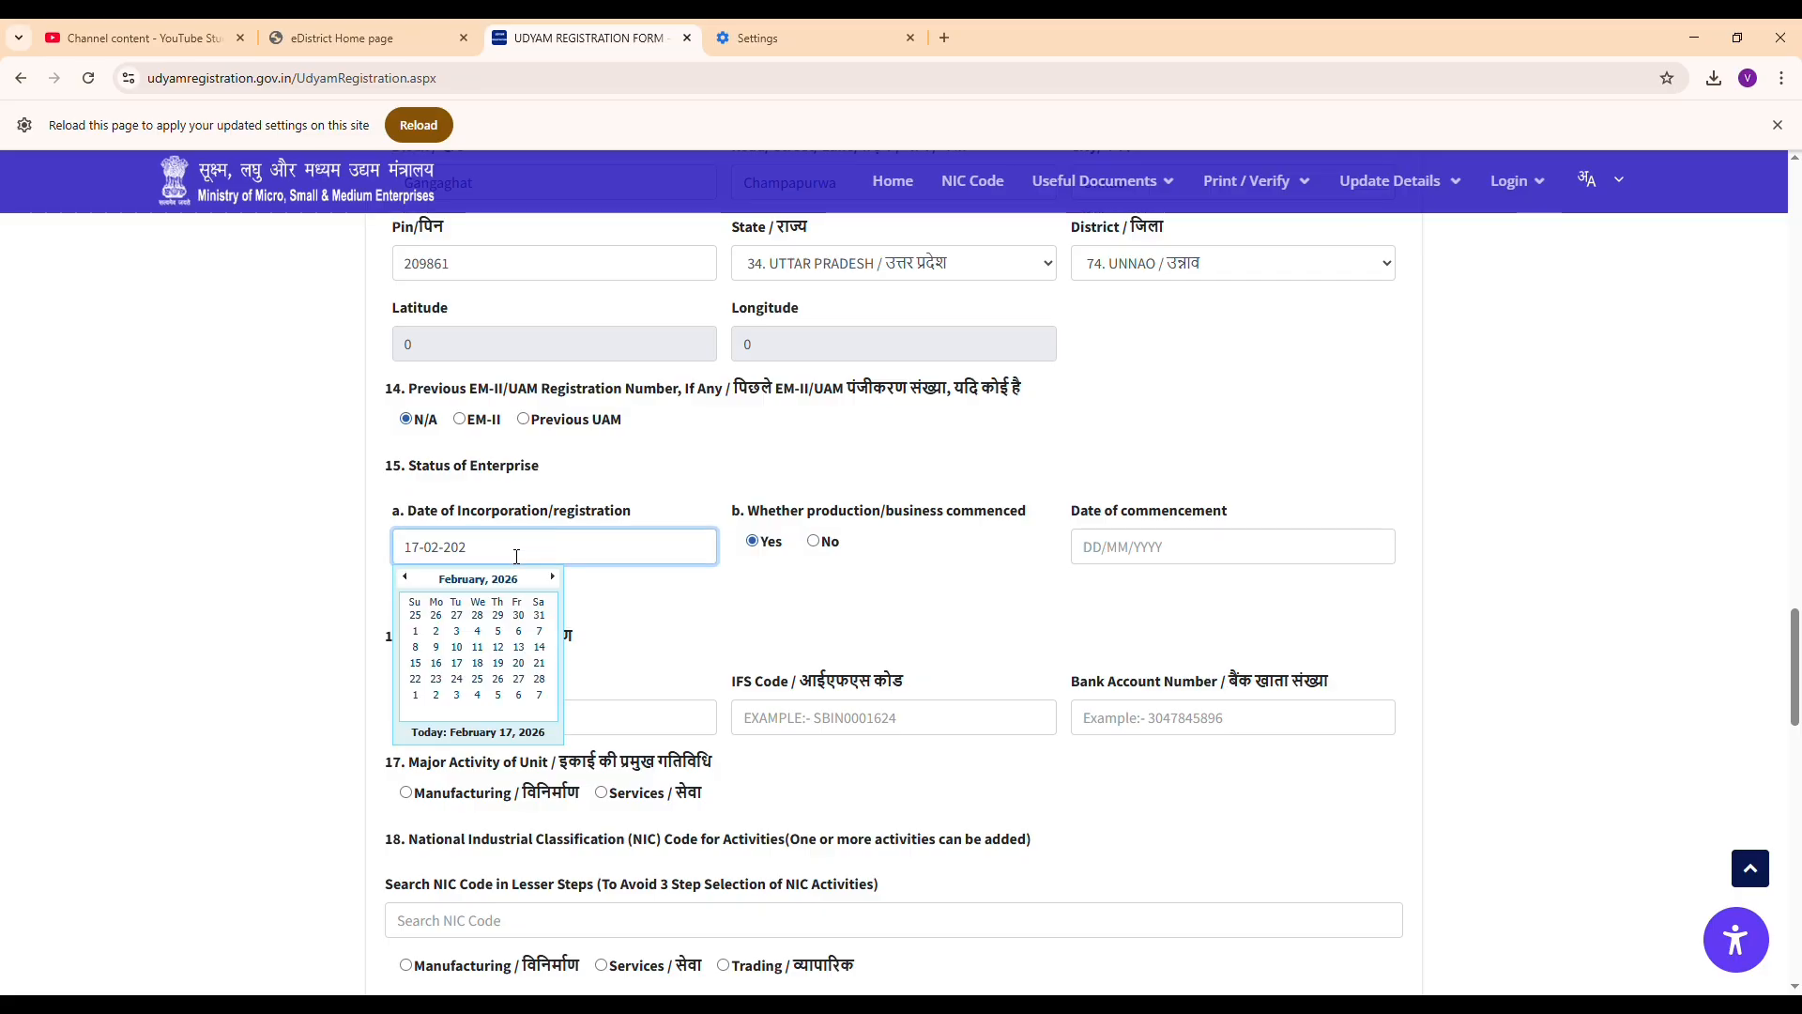
pyautogui.press('BackSpace')
pyautogui.press('BackSpace')
pyautogui.press('BackSpace')
pyautogui.press('BackSpace')
pyautogui.press('BackSpace')
pyautogui.press('BackSpace')
pyautogui.press('BackSpace')
pyautogui.press('BackSpace')
pyautogui.press('BackSpace')
pyautogui.press('BackSpace')
pyautogui.press('BackSpace')
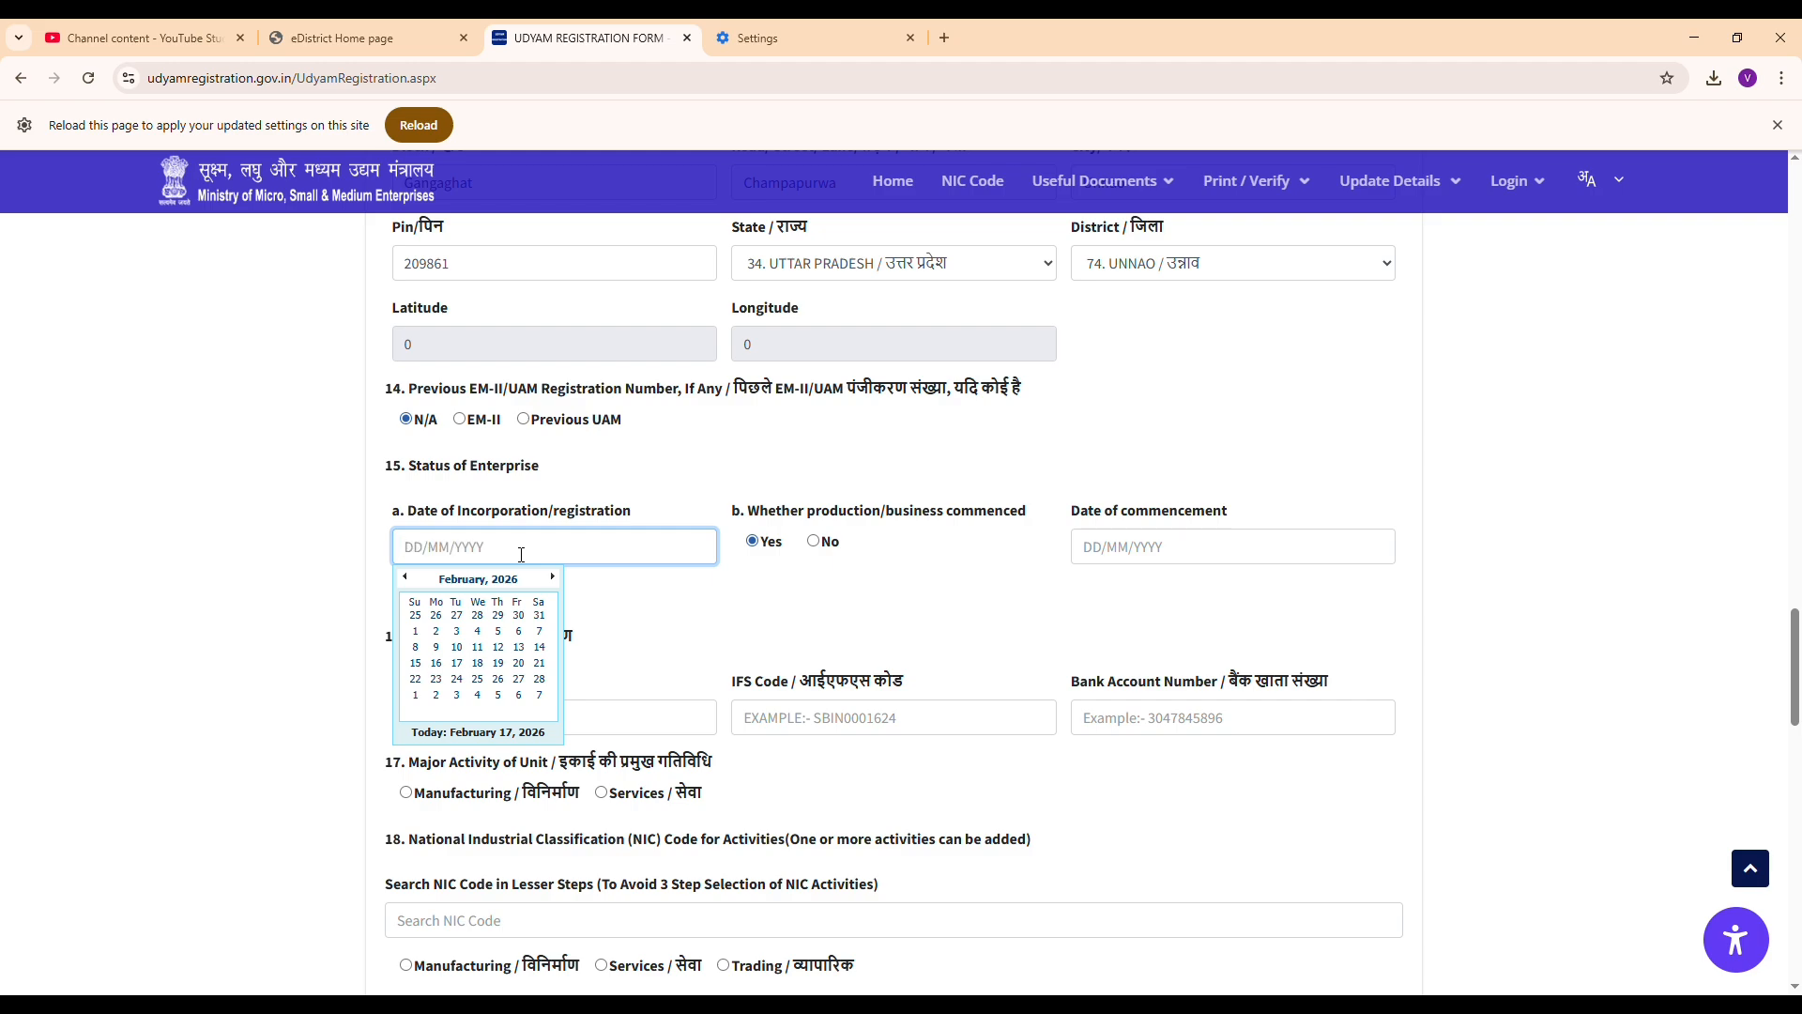
pyautogui.write('17')
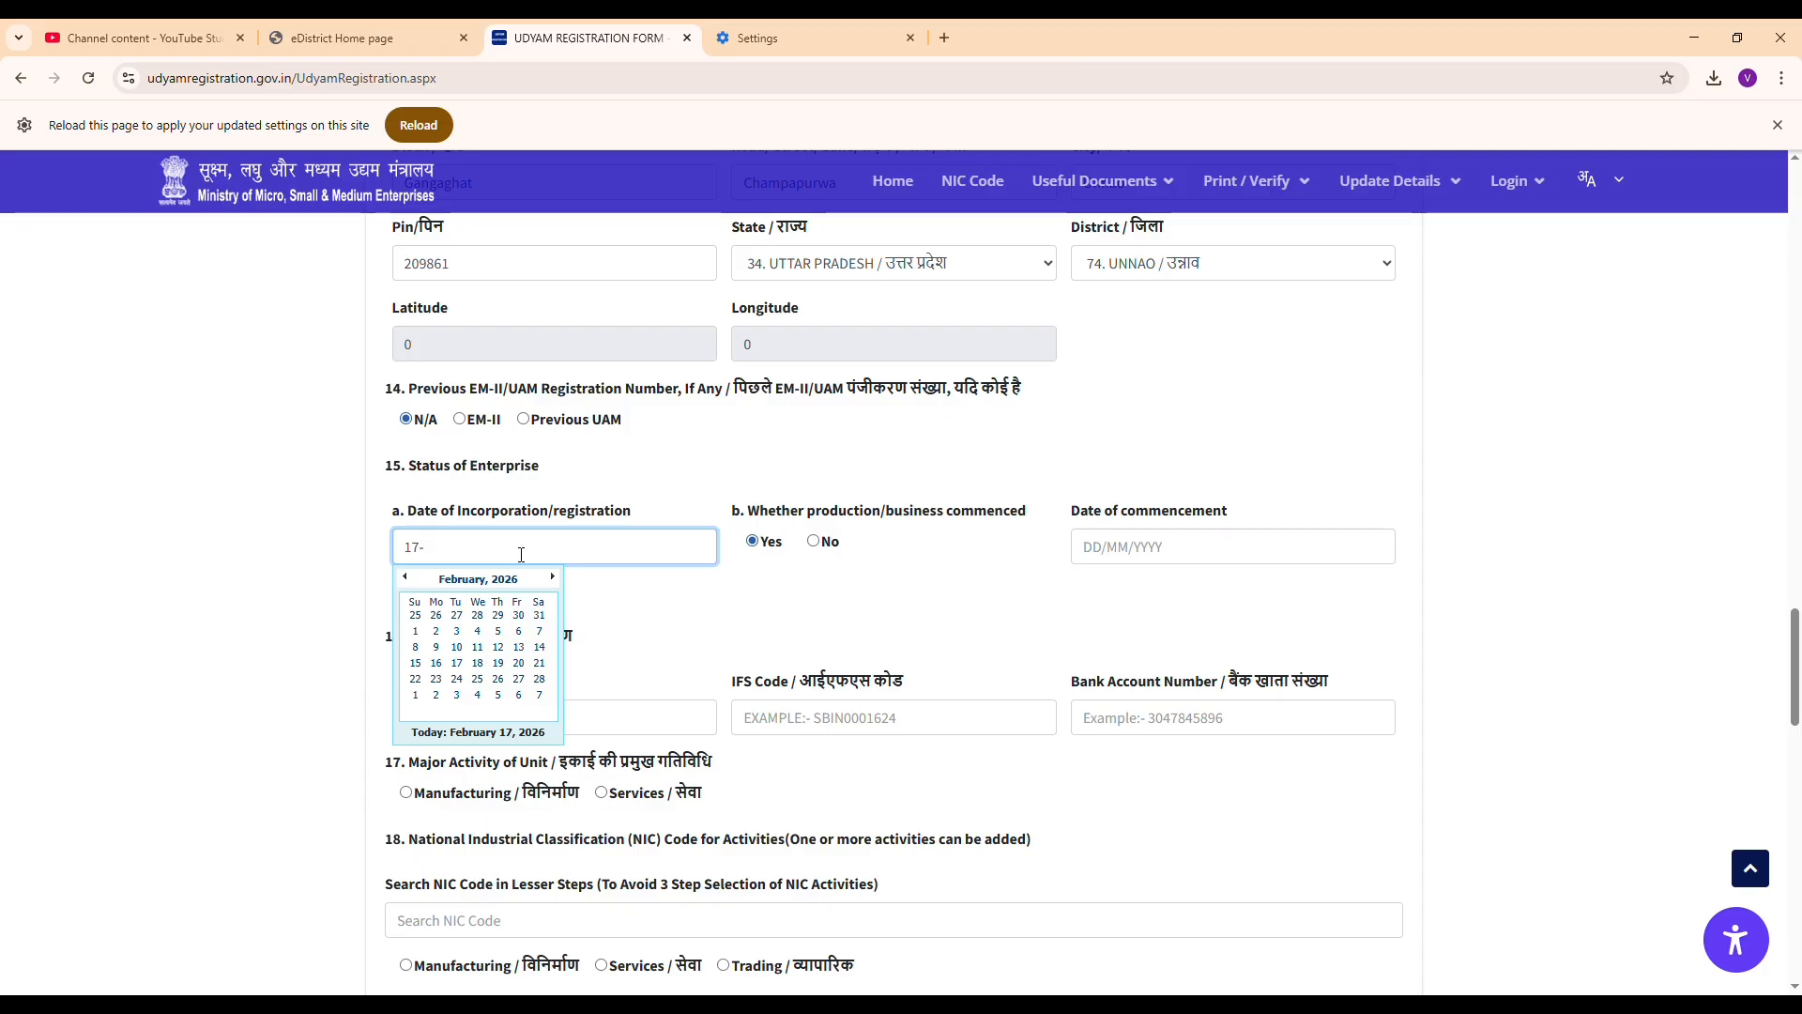
pyautogui.write('-02-2026')
pyautogui.click(920, 662)
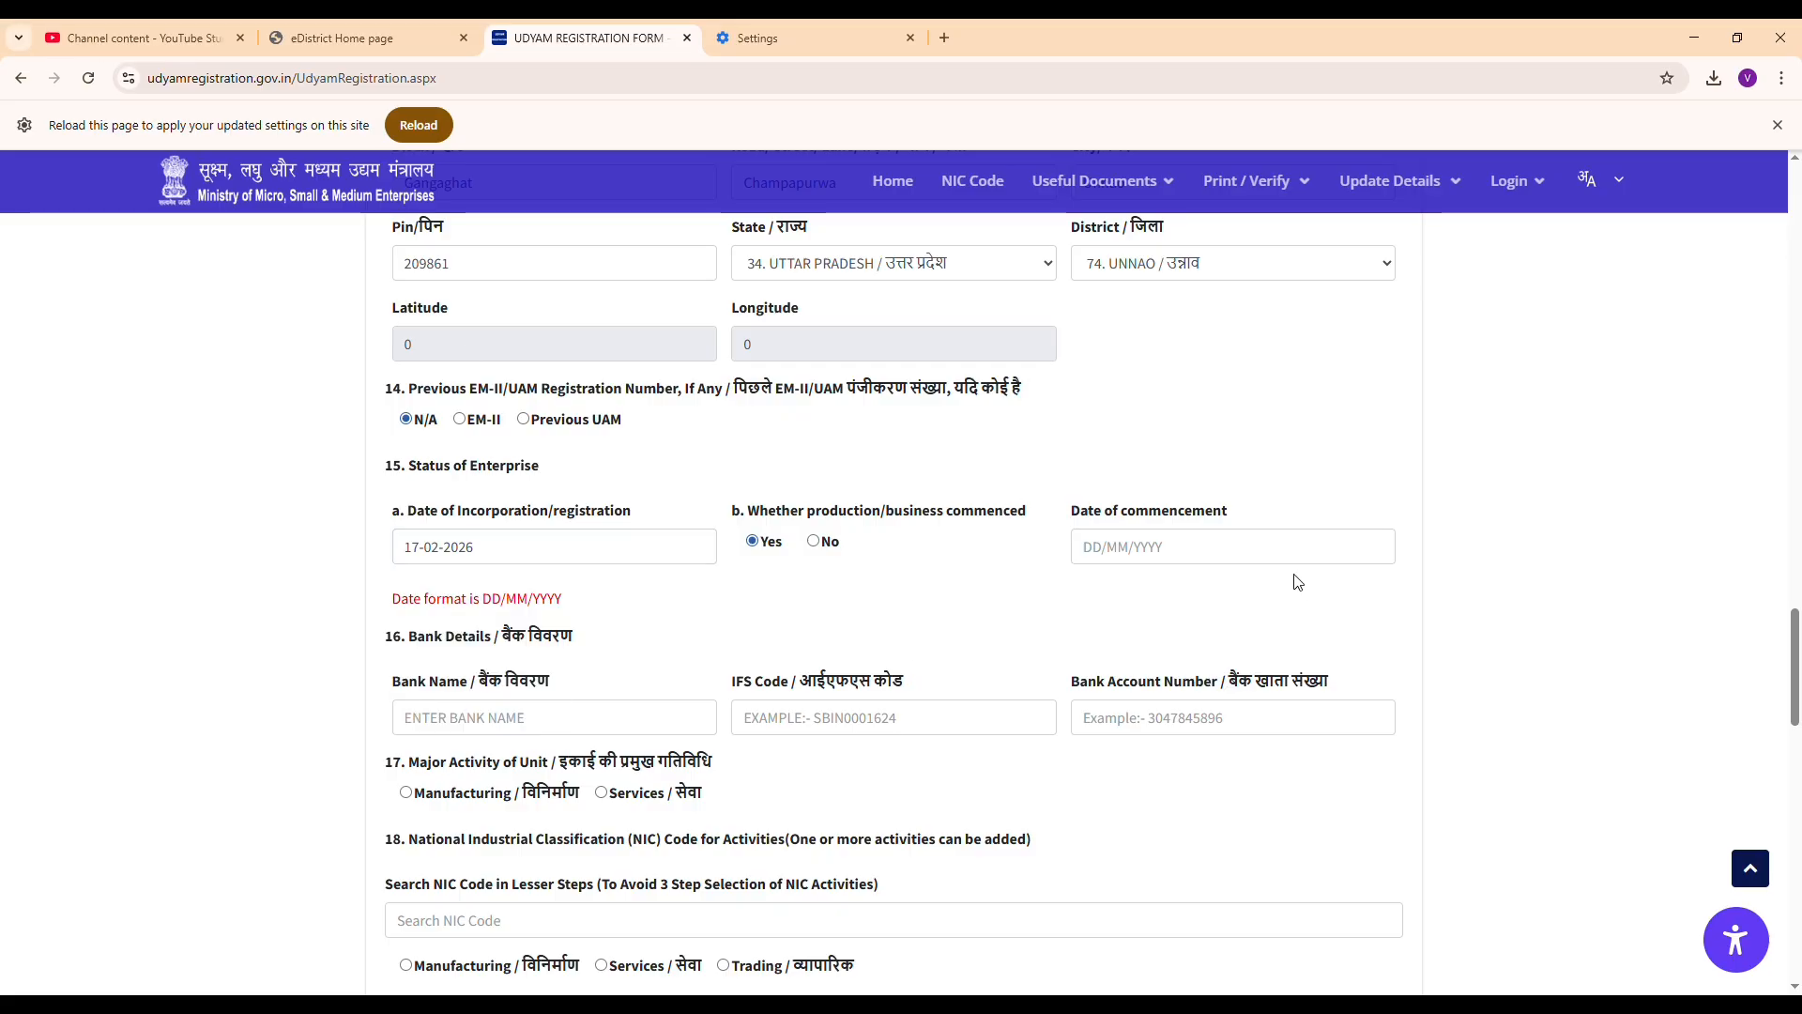
pyautogui.click(483, 568)
pyautogui.press('BackSpace')
pyautogui.press('BackSpace')
pyautogui.press('BackSpace')
pyautogui.press('BackSpace')
pyautogui.press('BackSpace')
pyautogui.press('BackSpace')
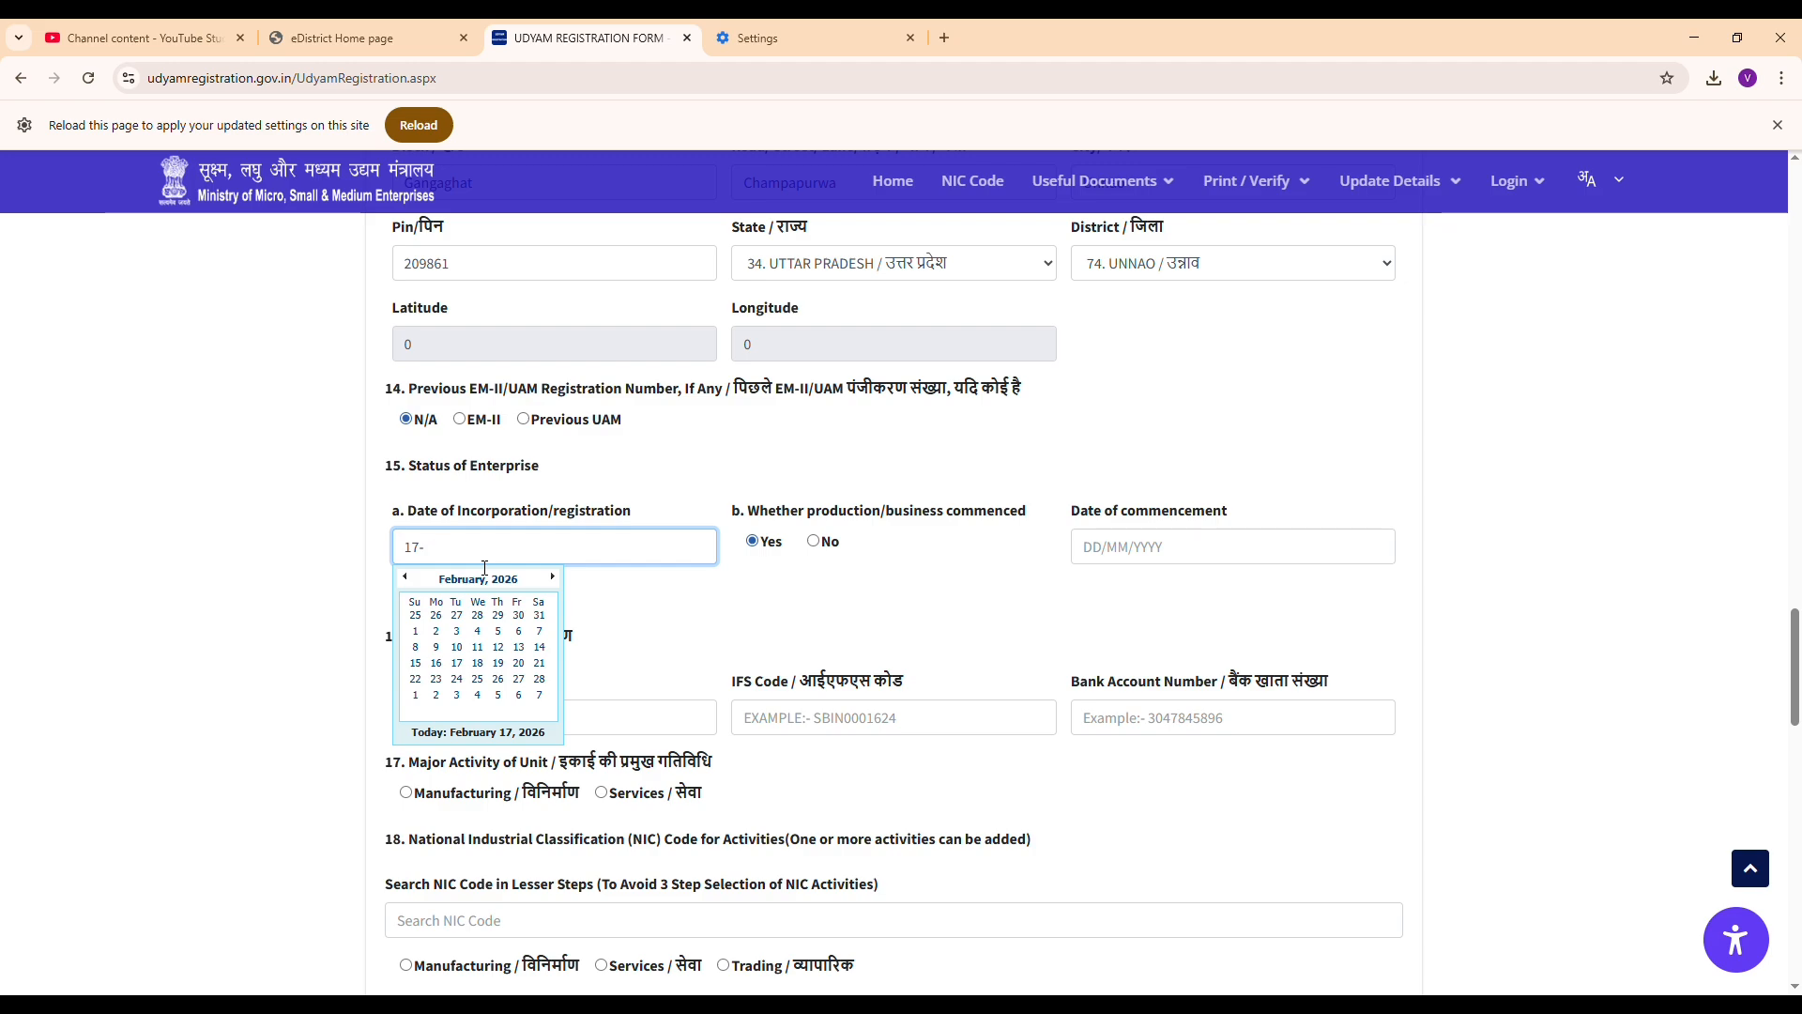
pyautogui.write('/02/2026')
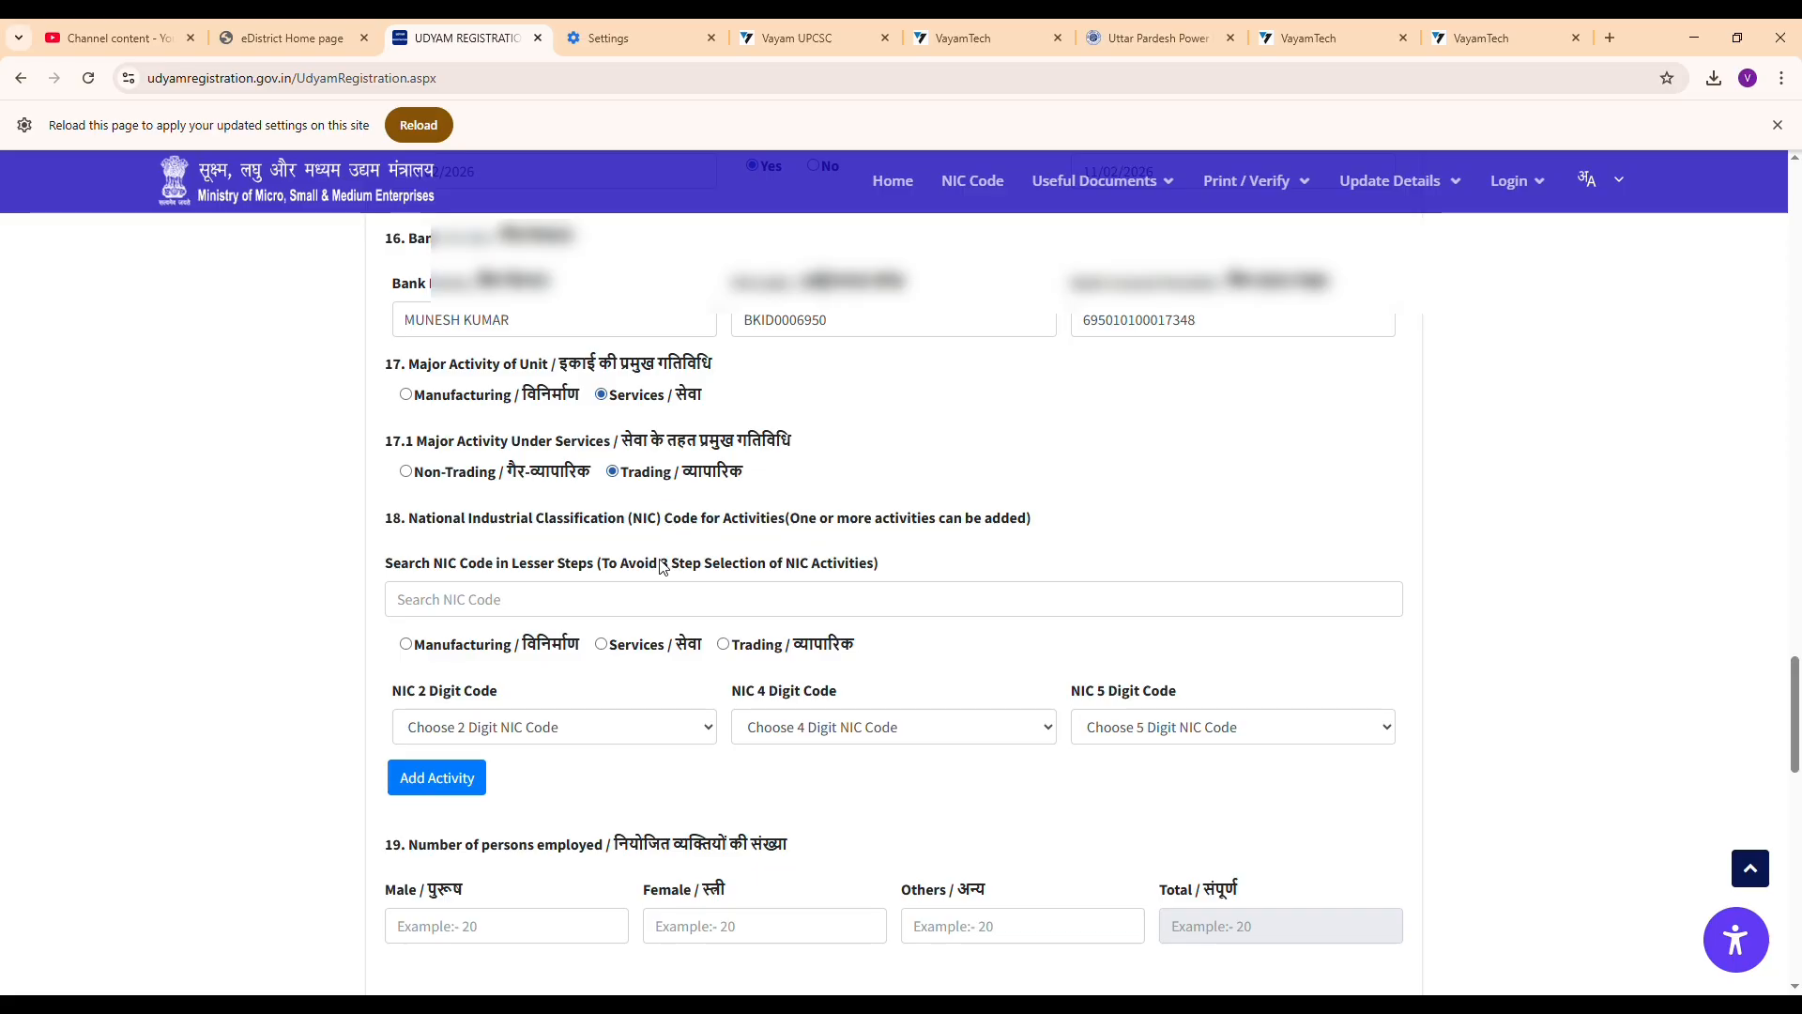
# - Mark the service activity as Non-Trading and pick NIC codes 64, 6499 and 64990
pyautogui.scroll(-1, 662, 557)
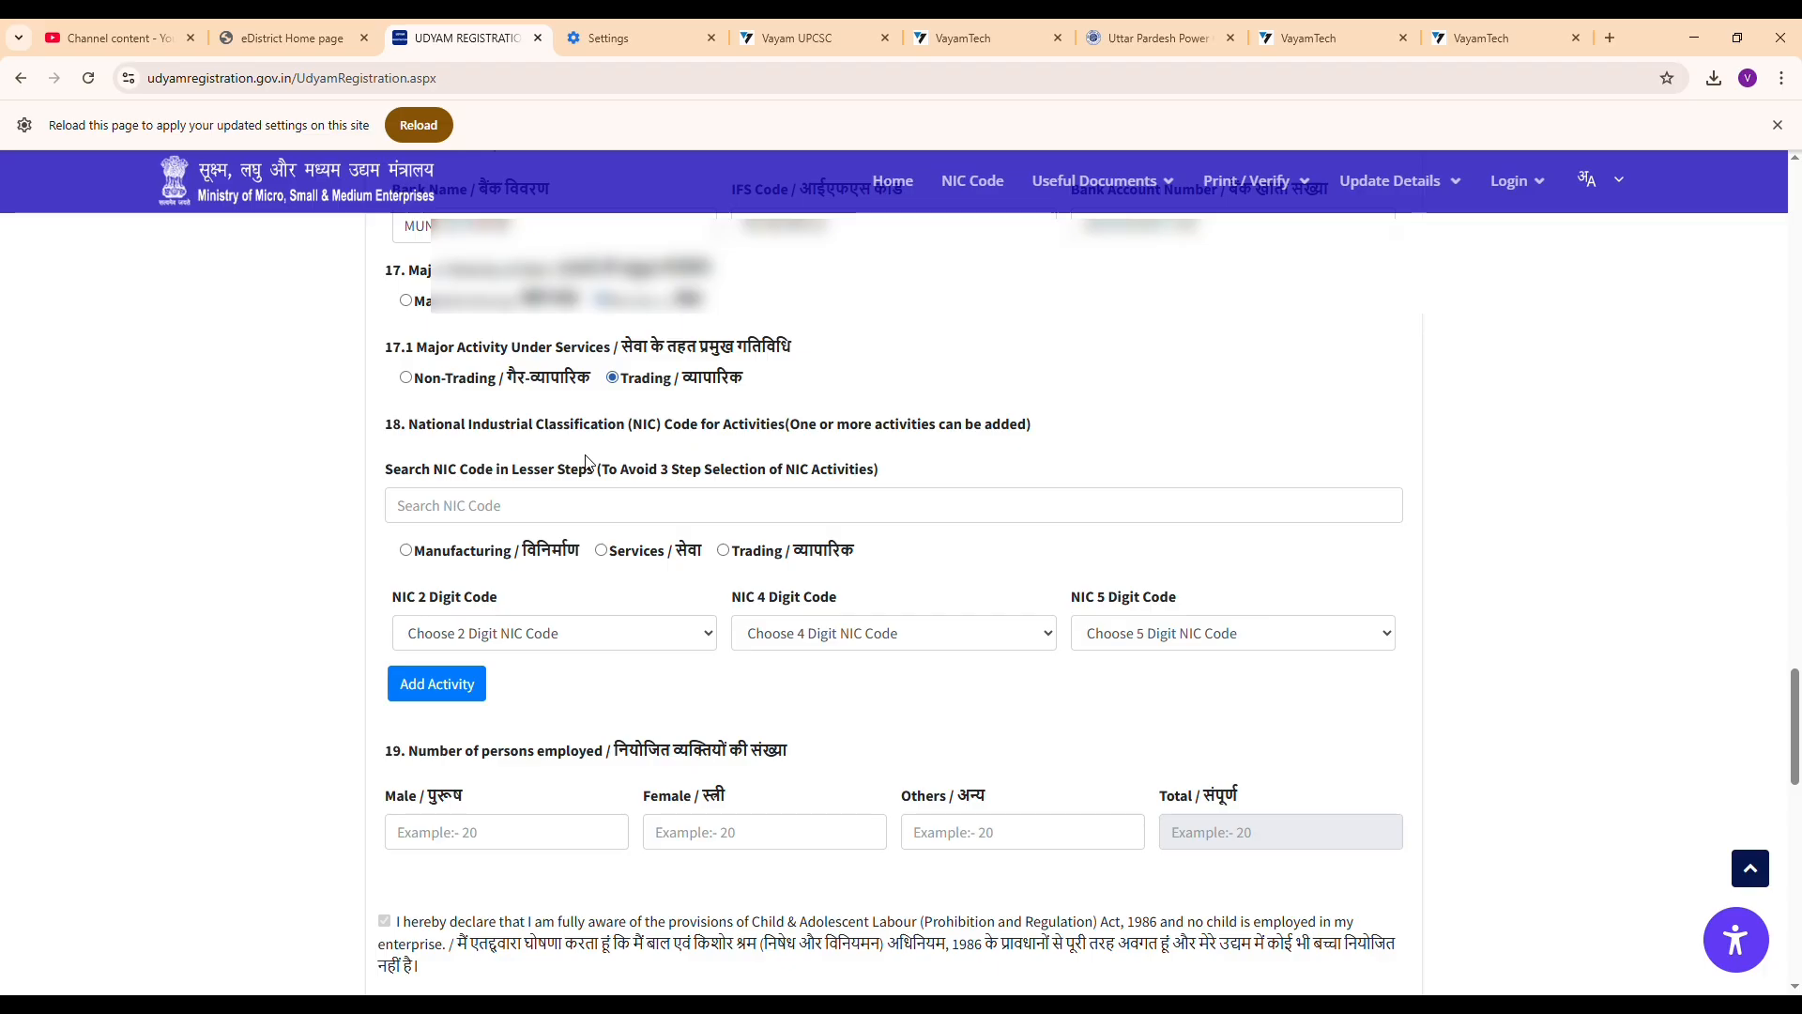
pyautogui.click(405, 378)
pyautogui.scroll(-1, 721, 454)
pyautogui.click(583, 415)
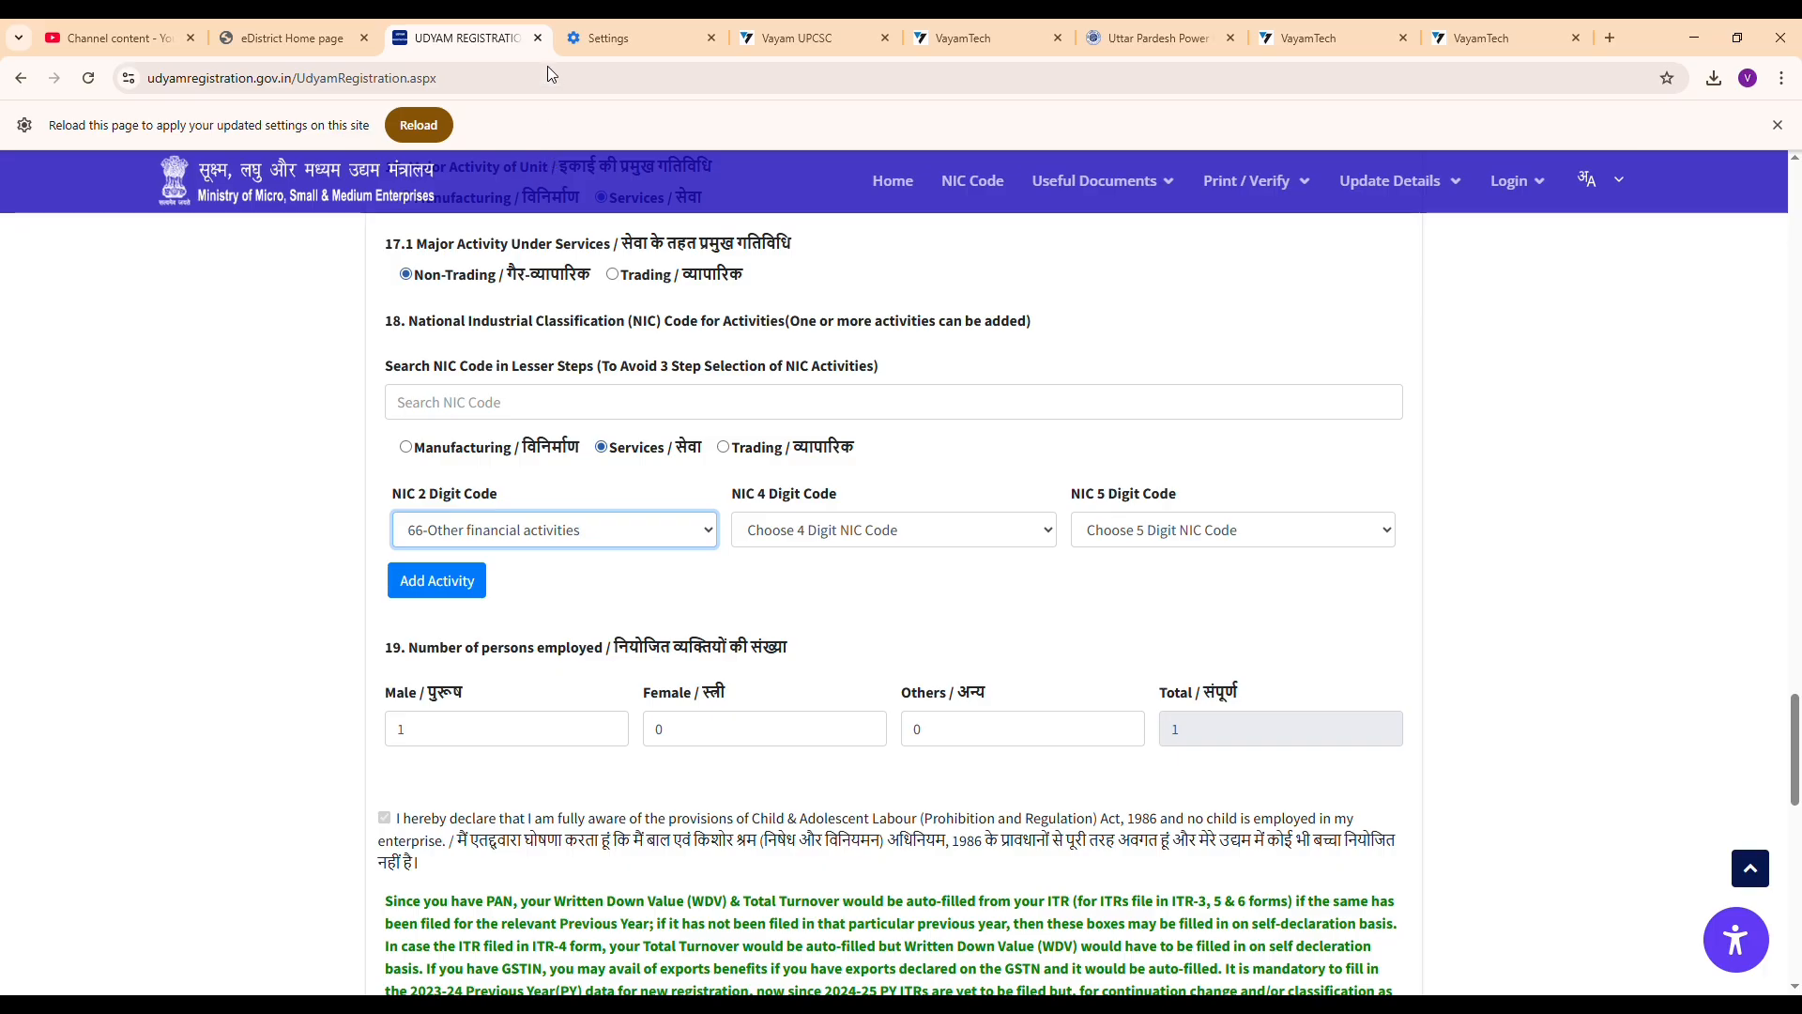
pyautogui.click(342, 293)
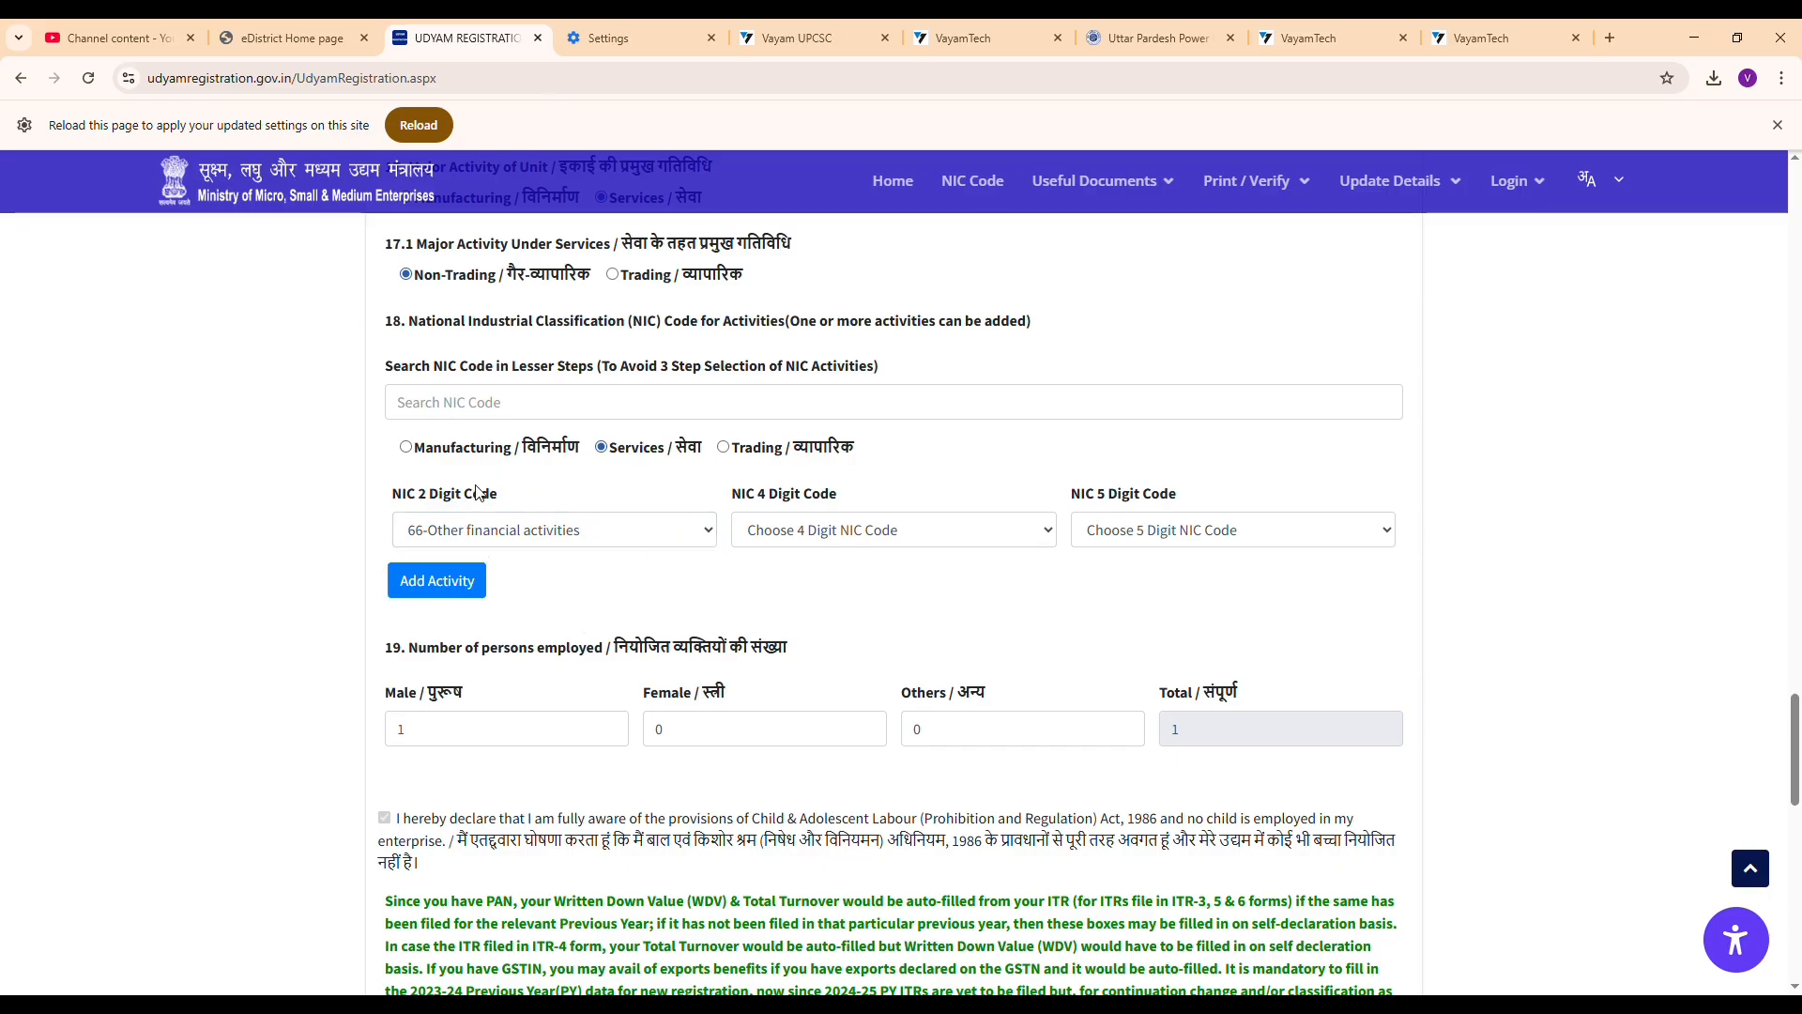
pyautogui.click(450, 528)
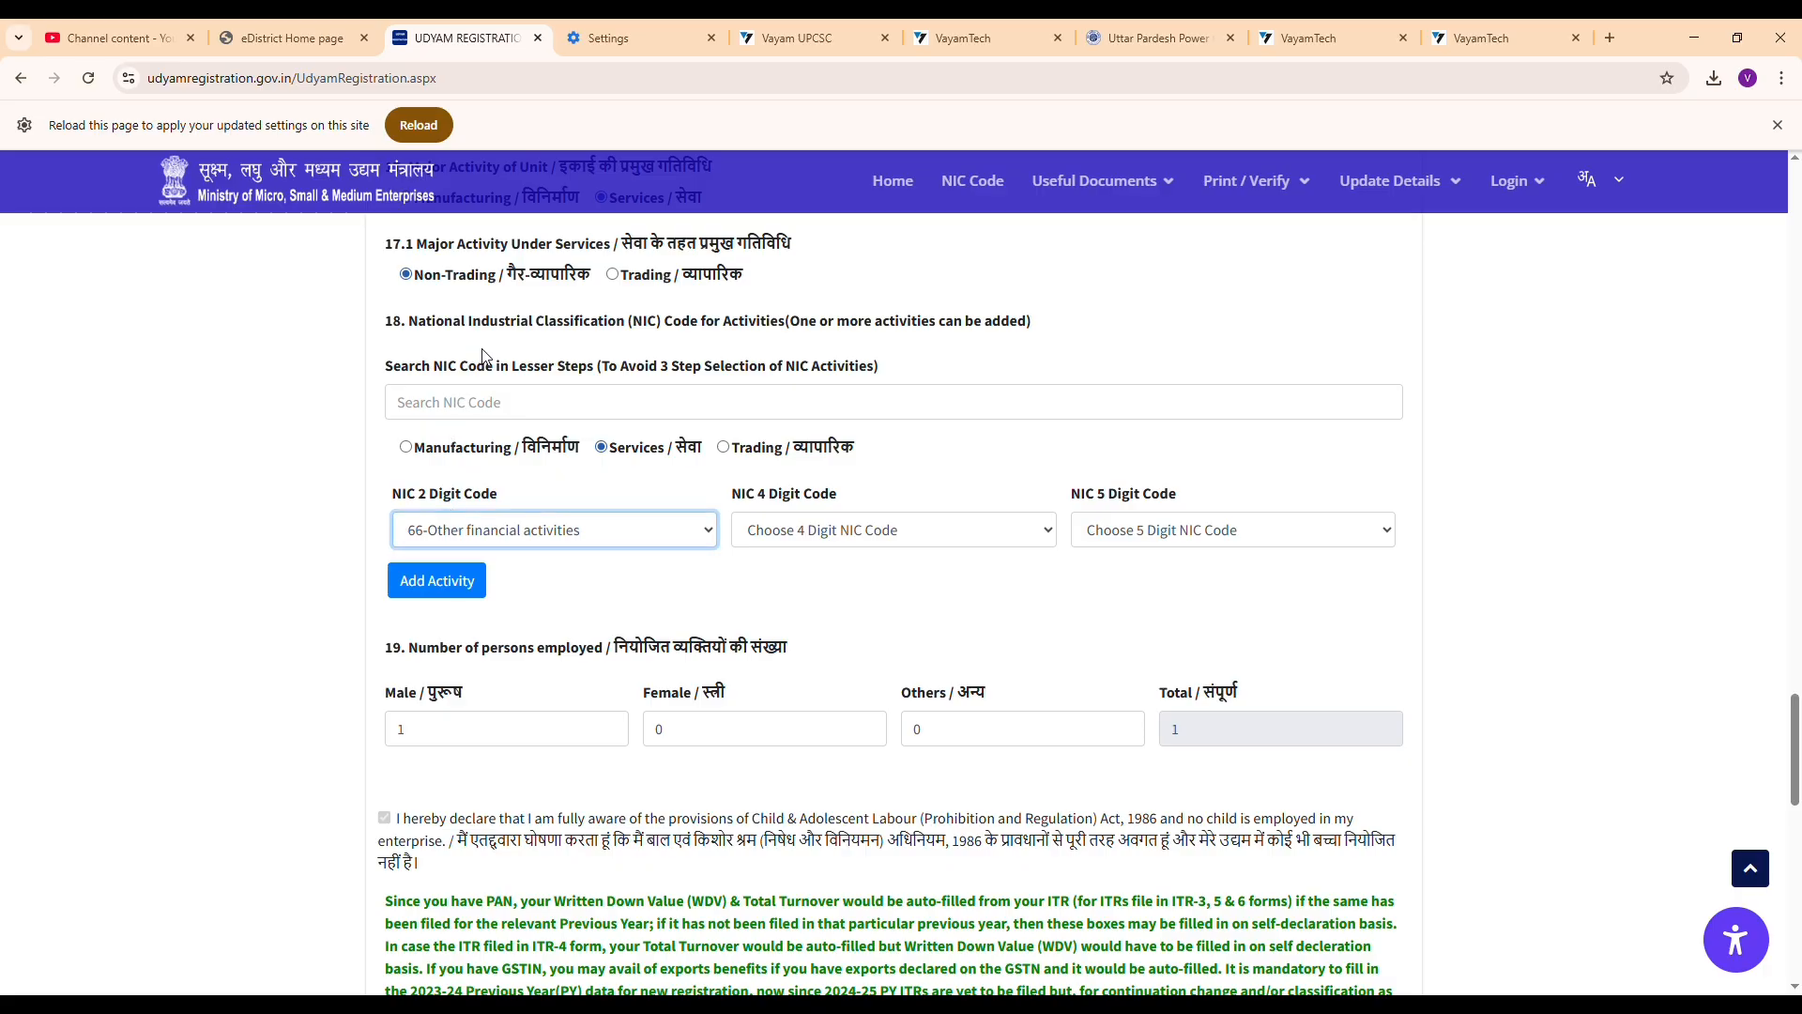
pyautogui.click(294, 409)
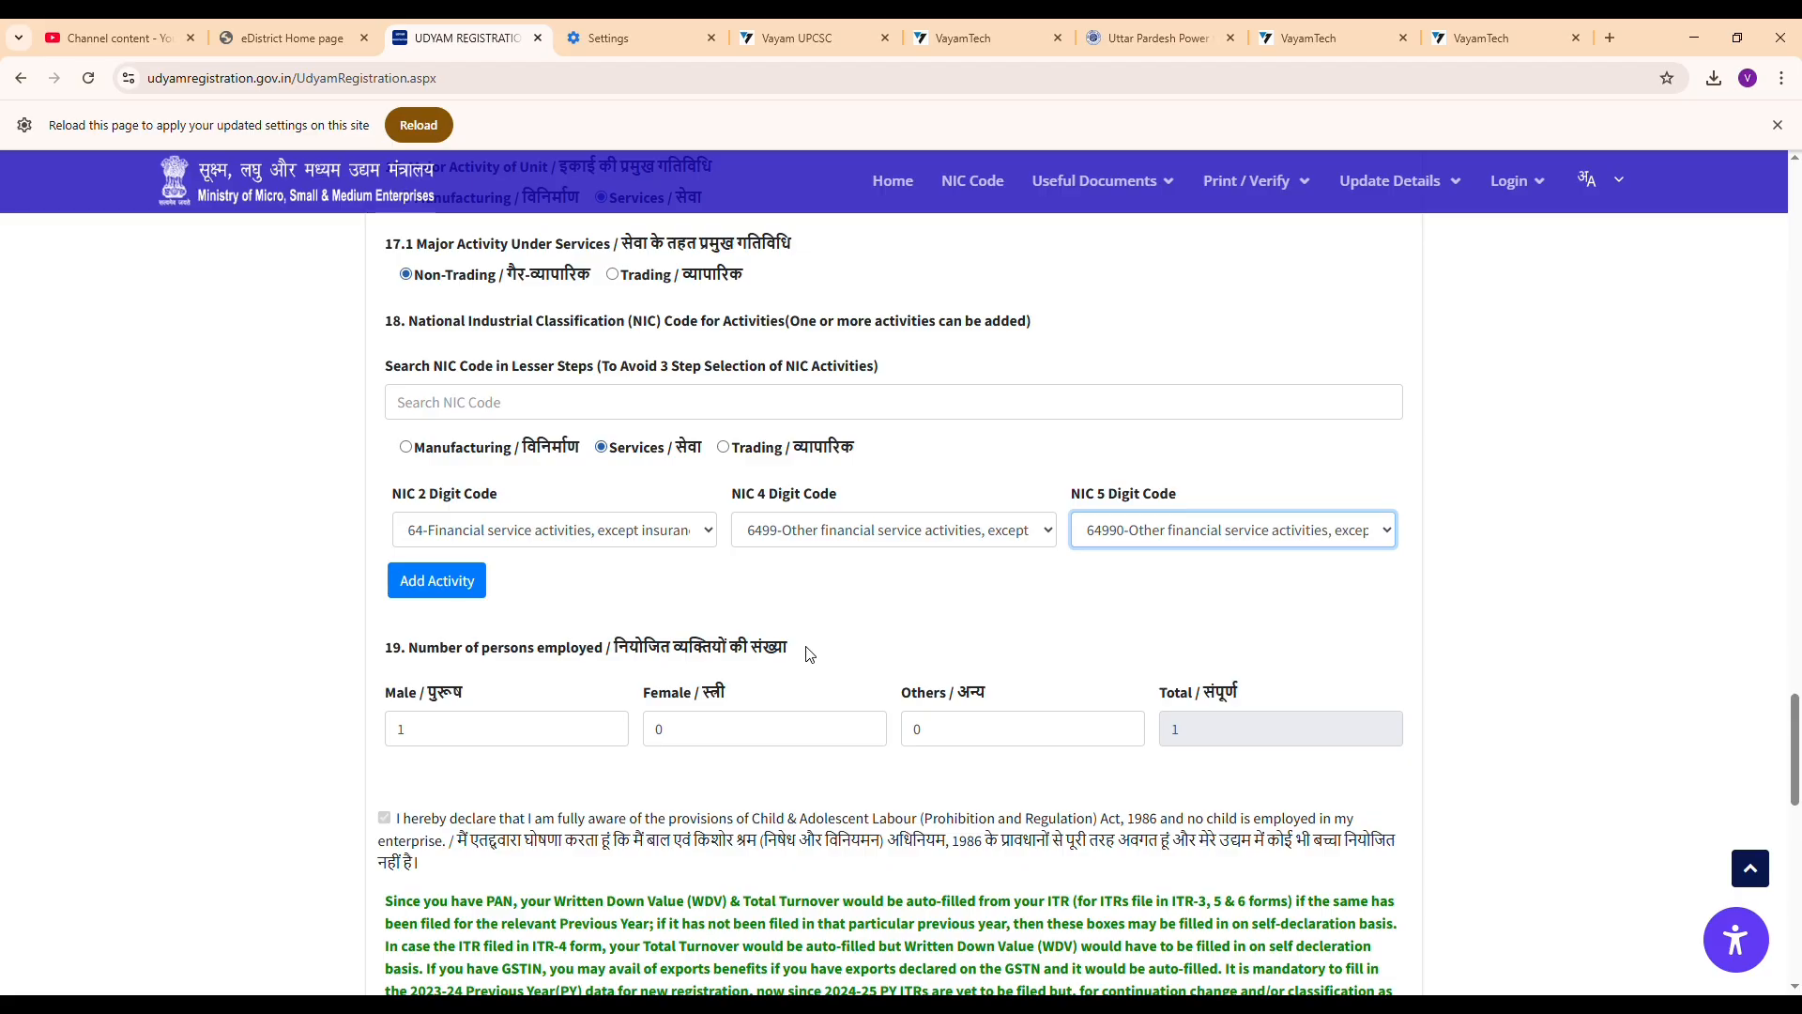
# - Review the NIC selections, confirming the 2-digit code stays 64
pyautogui.scroll(-1, 807, 649)
pyautogui.scroll(-1, 677, 540)
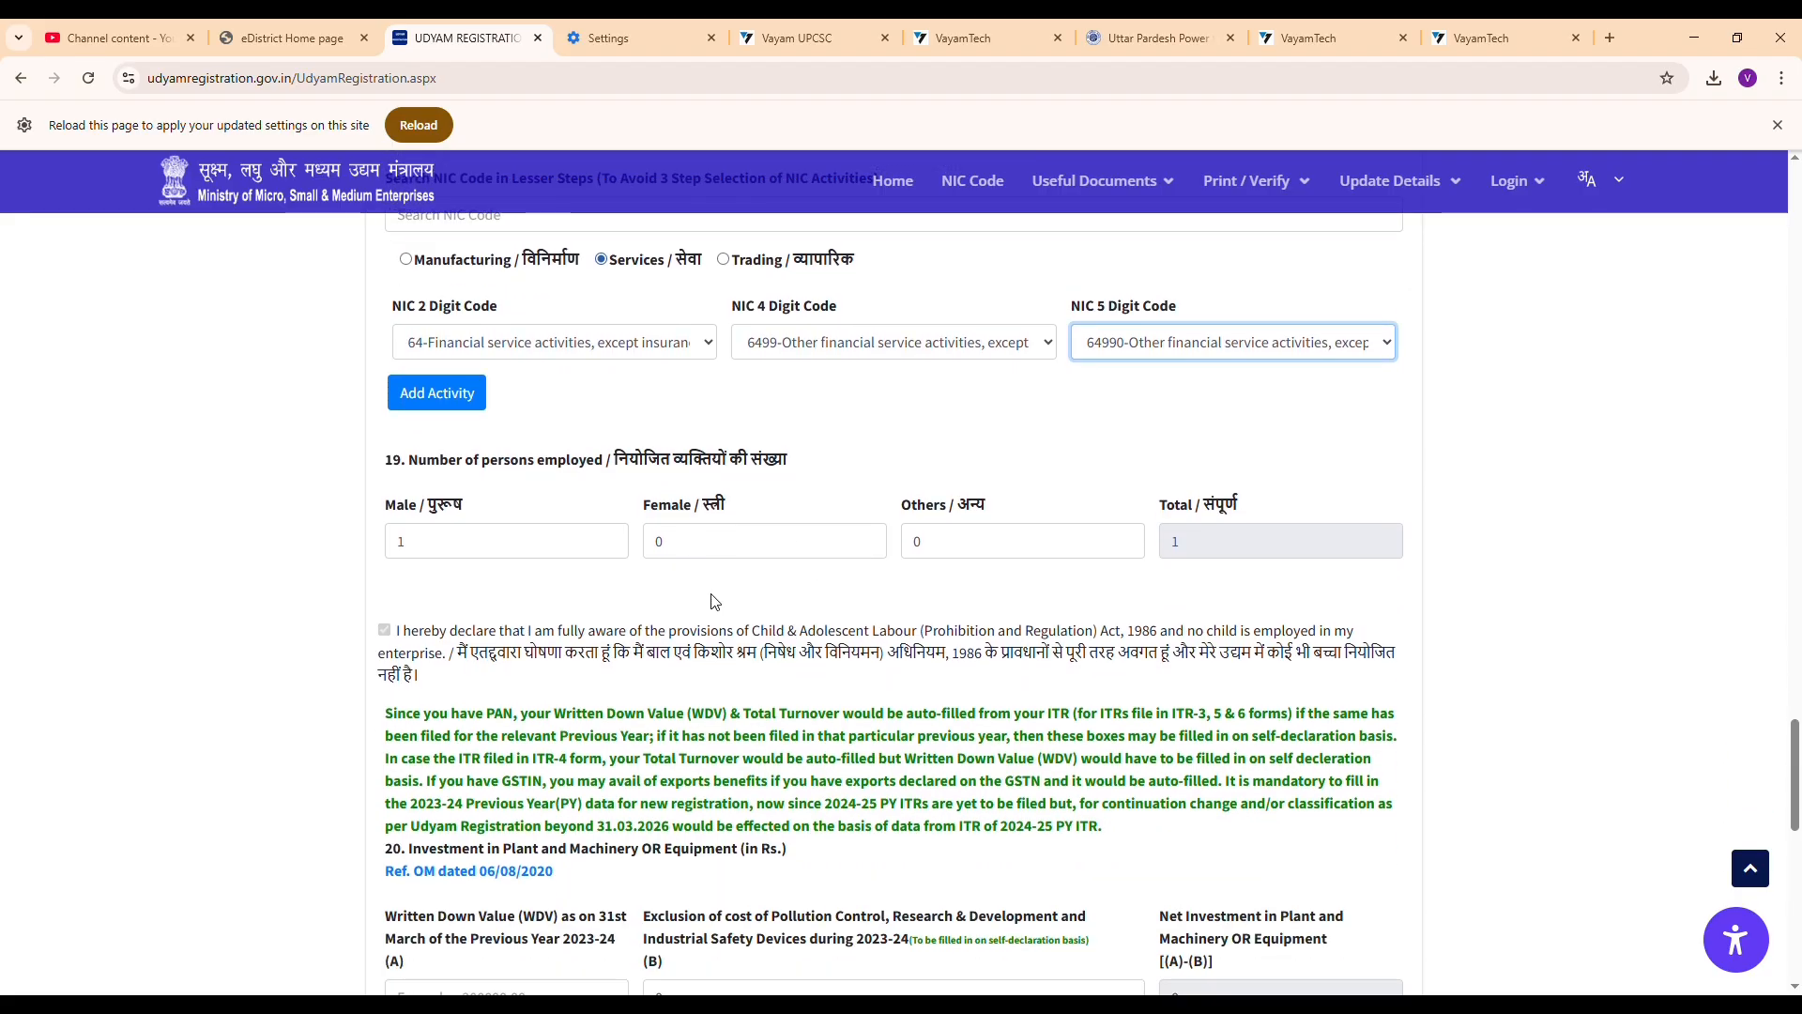
pyautogui.scroll(-1, 639, 624)
pyautogui.scroll(-2, 673, 633)
pyautogui.scroll(4, 716, 453)
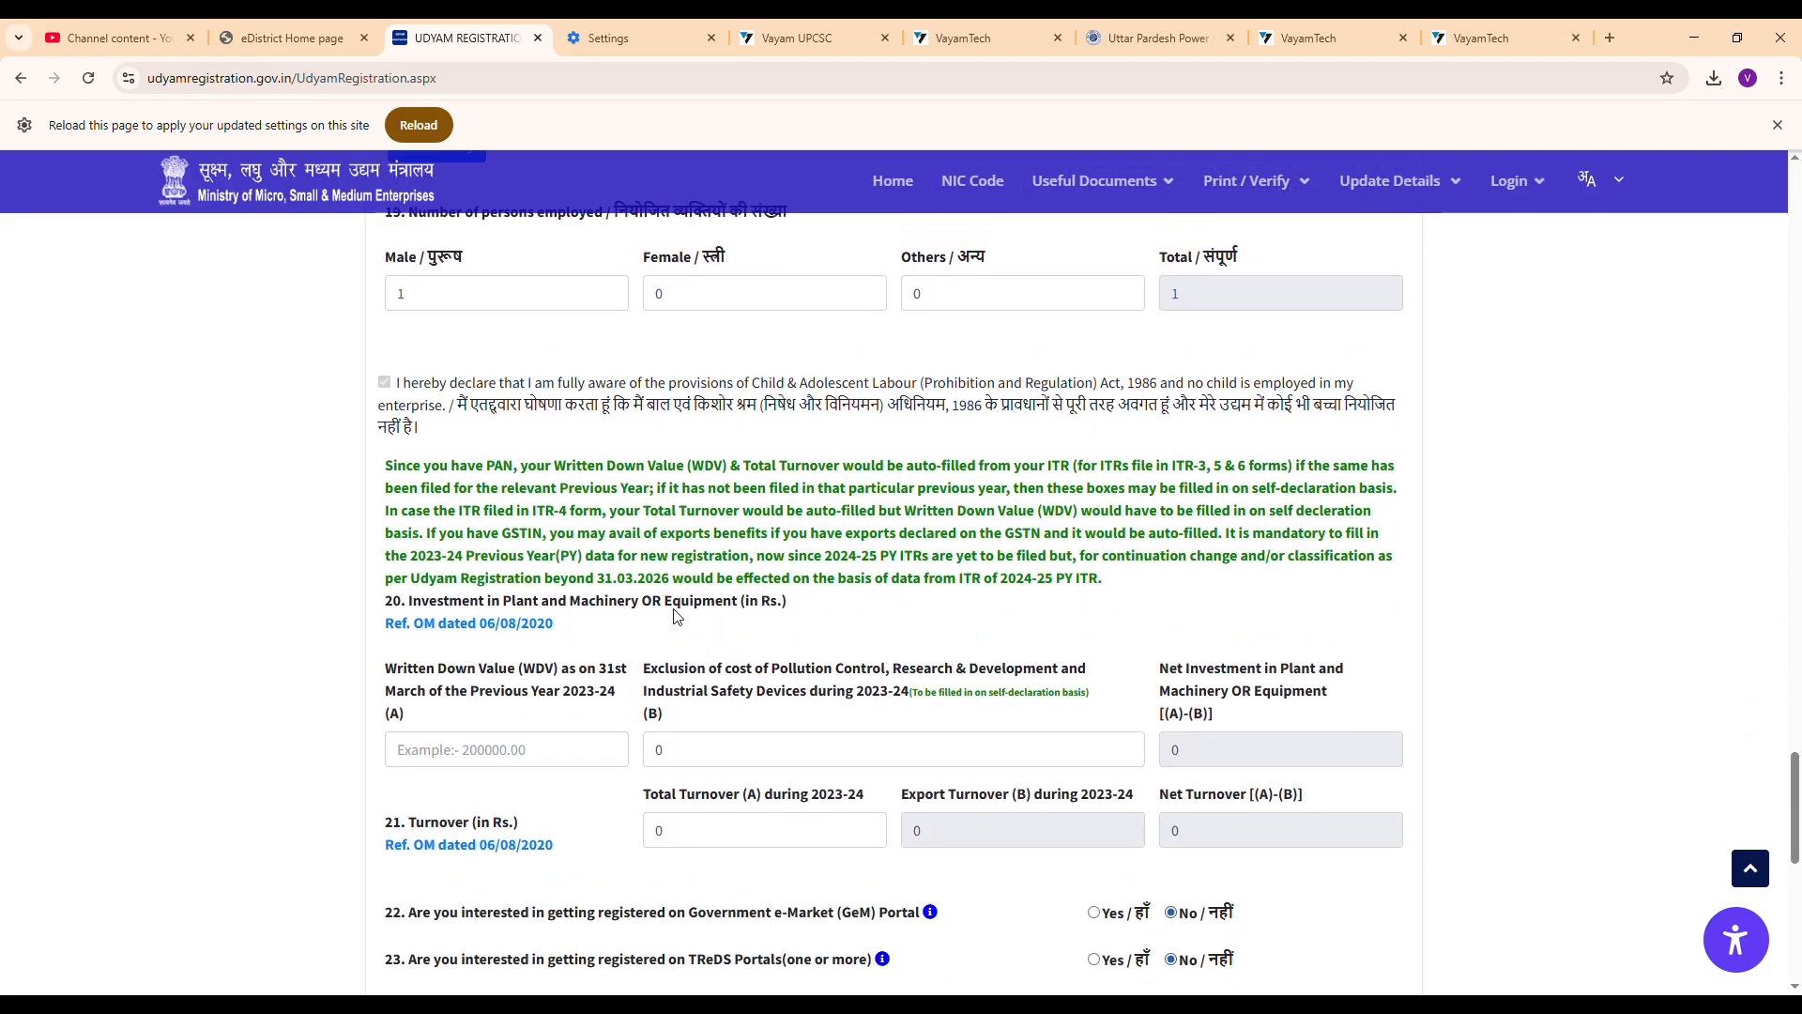
pyautogui.click(684, 448)
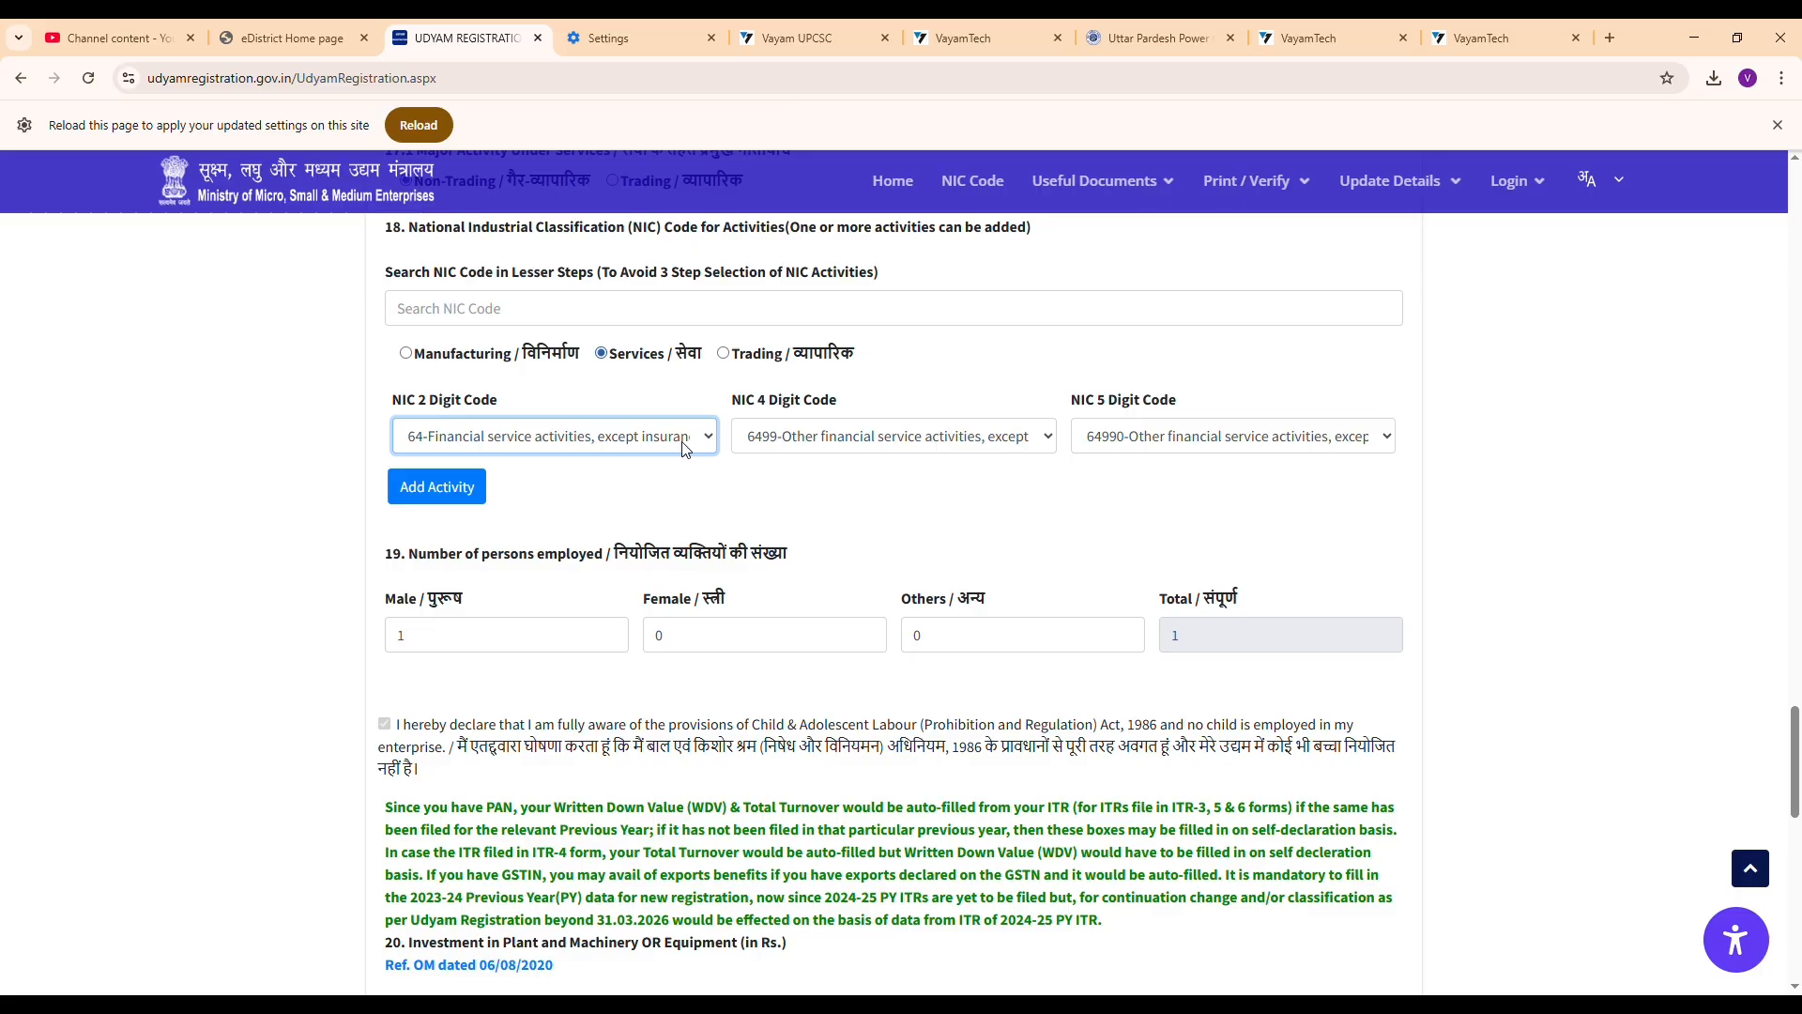
pyautogui.click(314, 545)
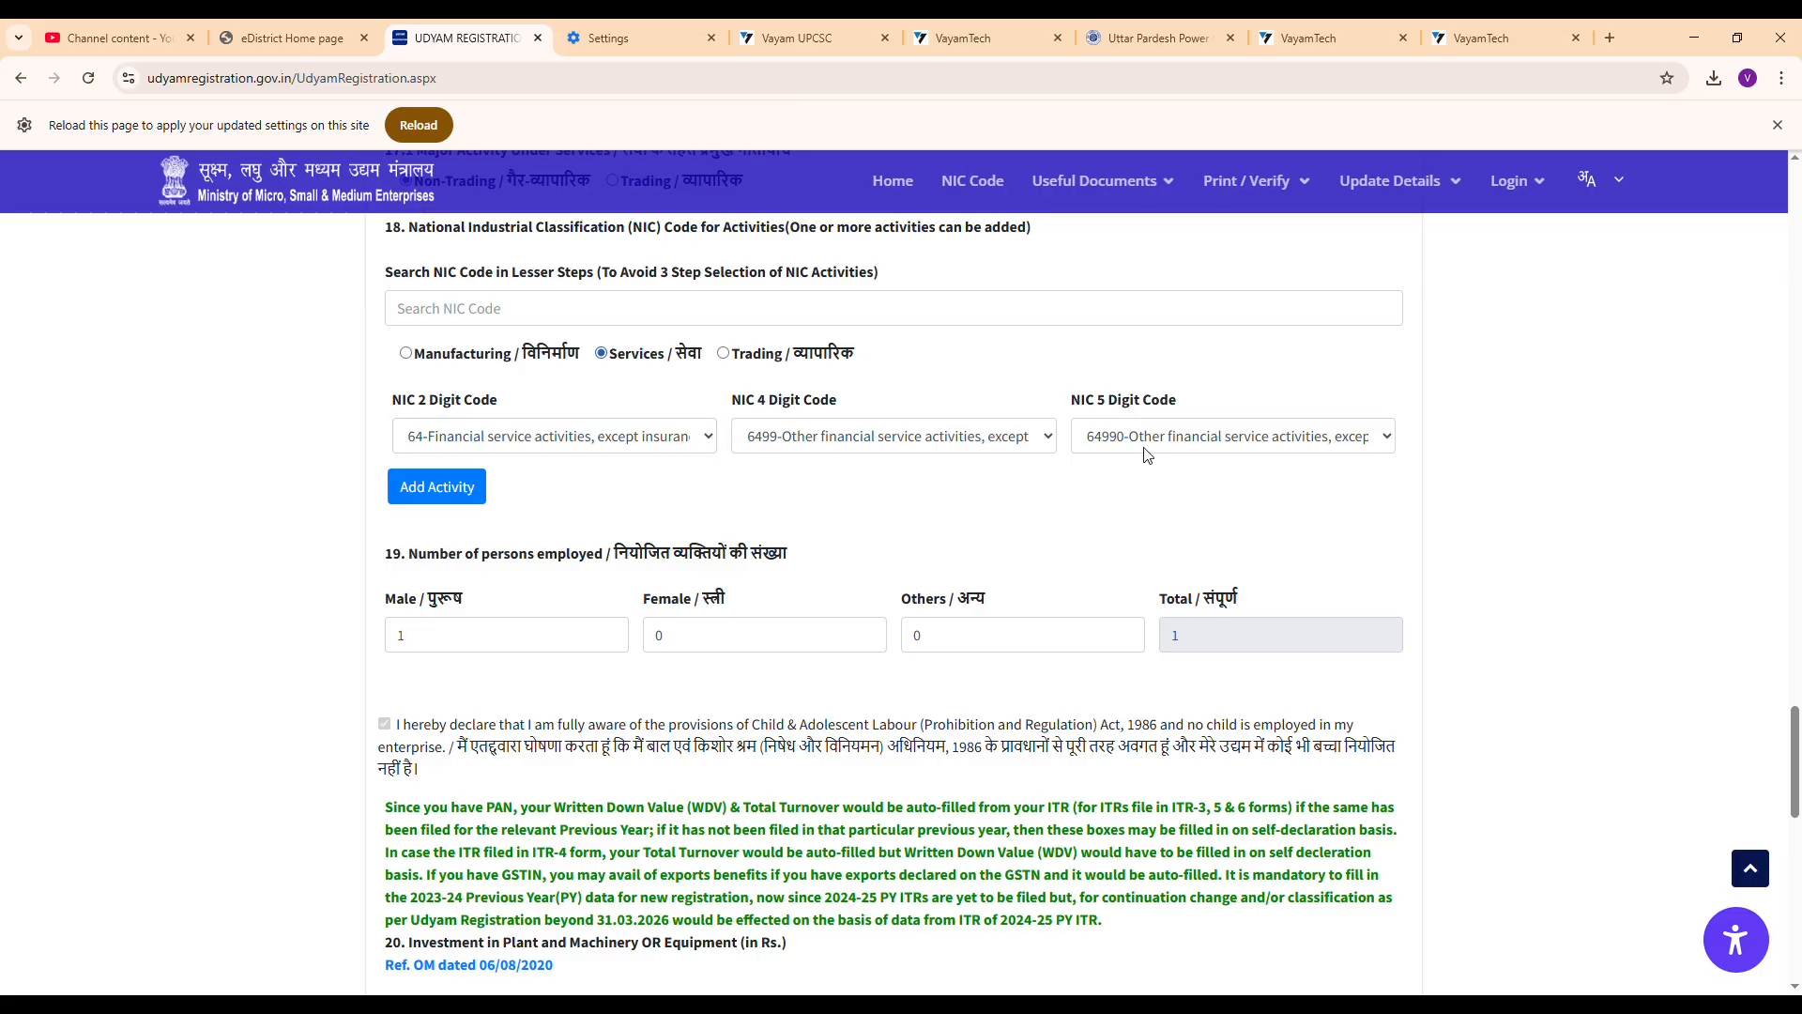
pyautogui.scroll(-4, 817, 650)
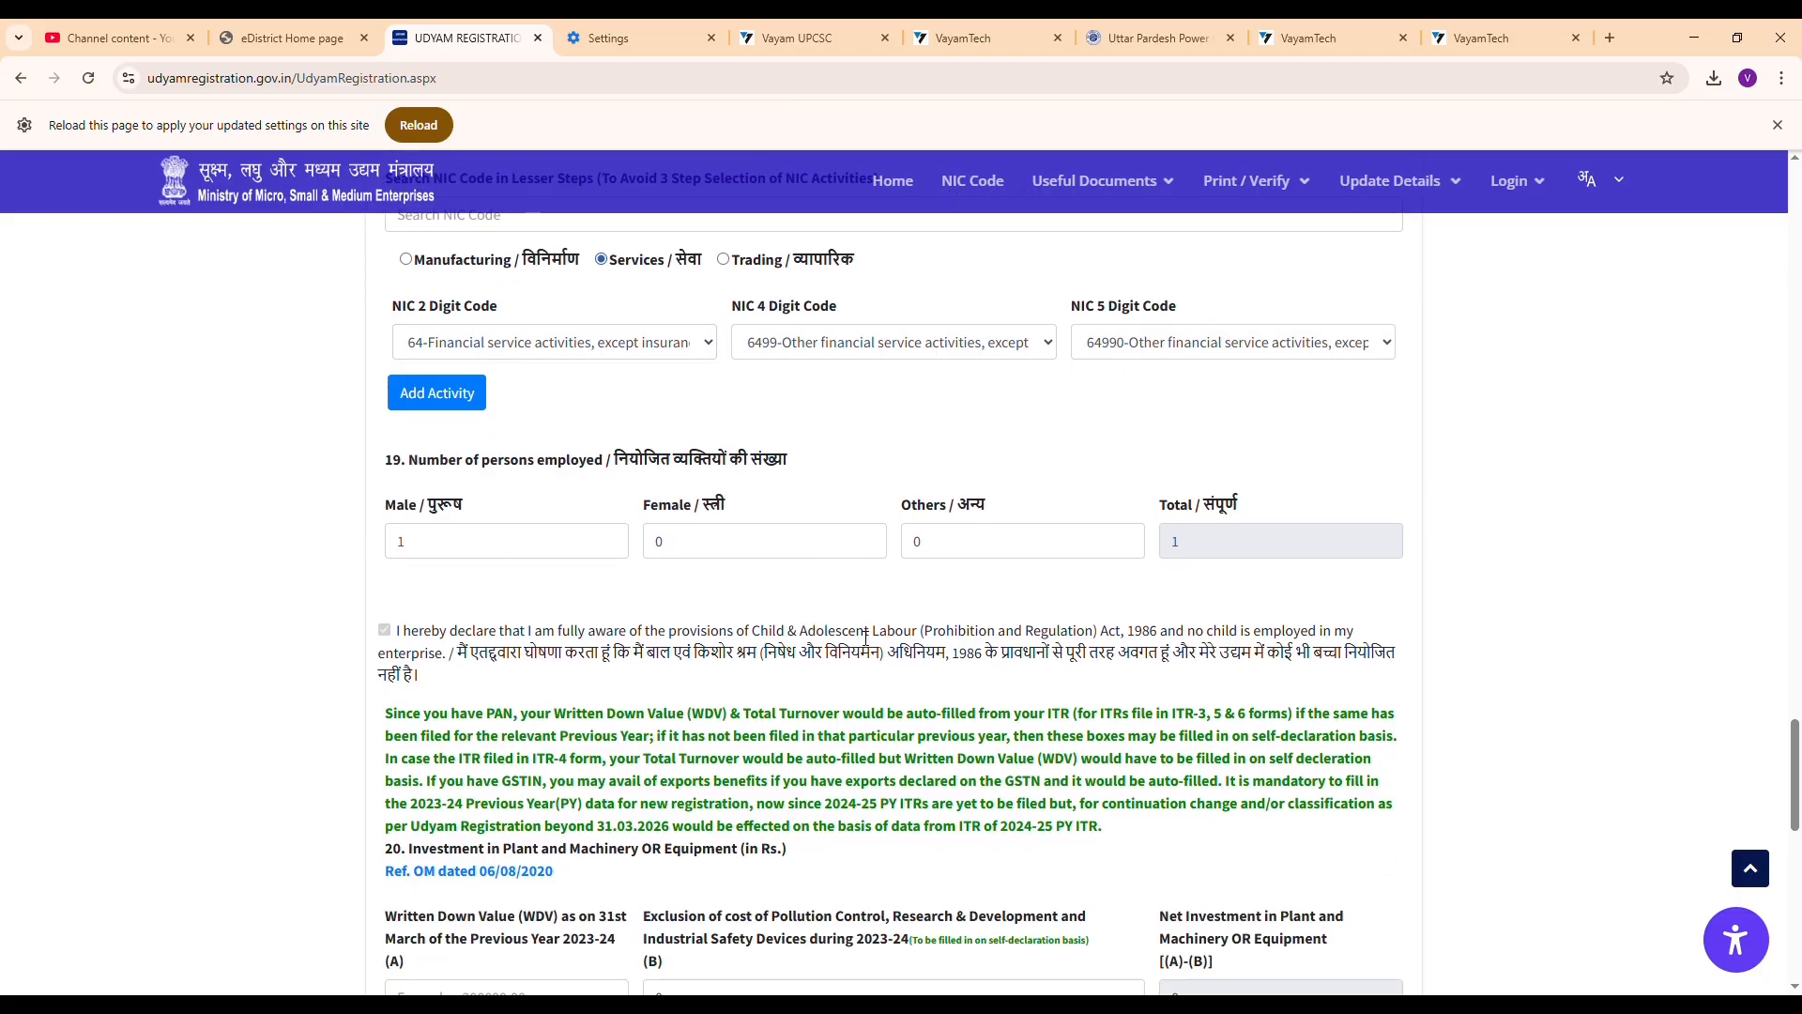
pyautogui.scroll(5, 865, 633)
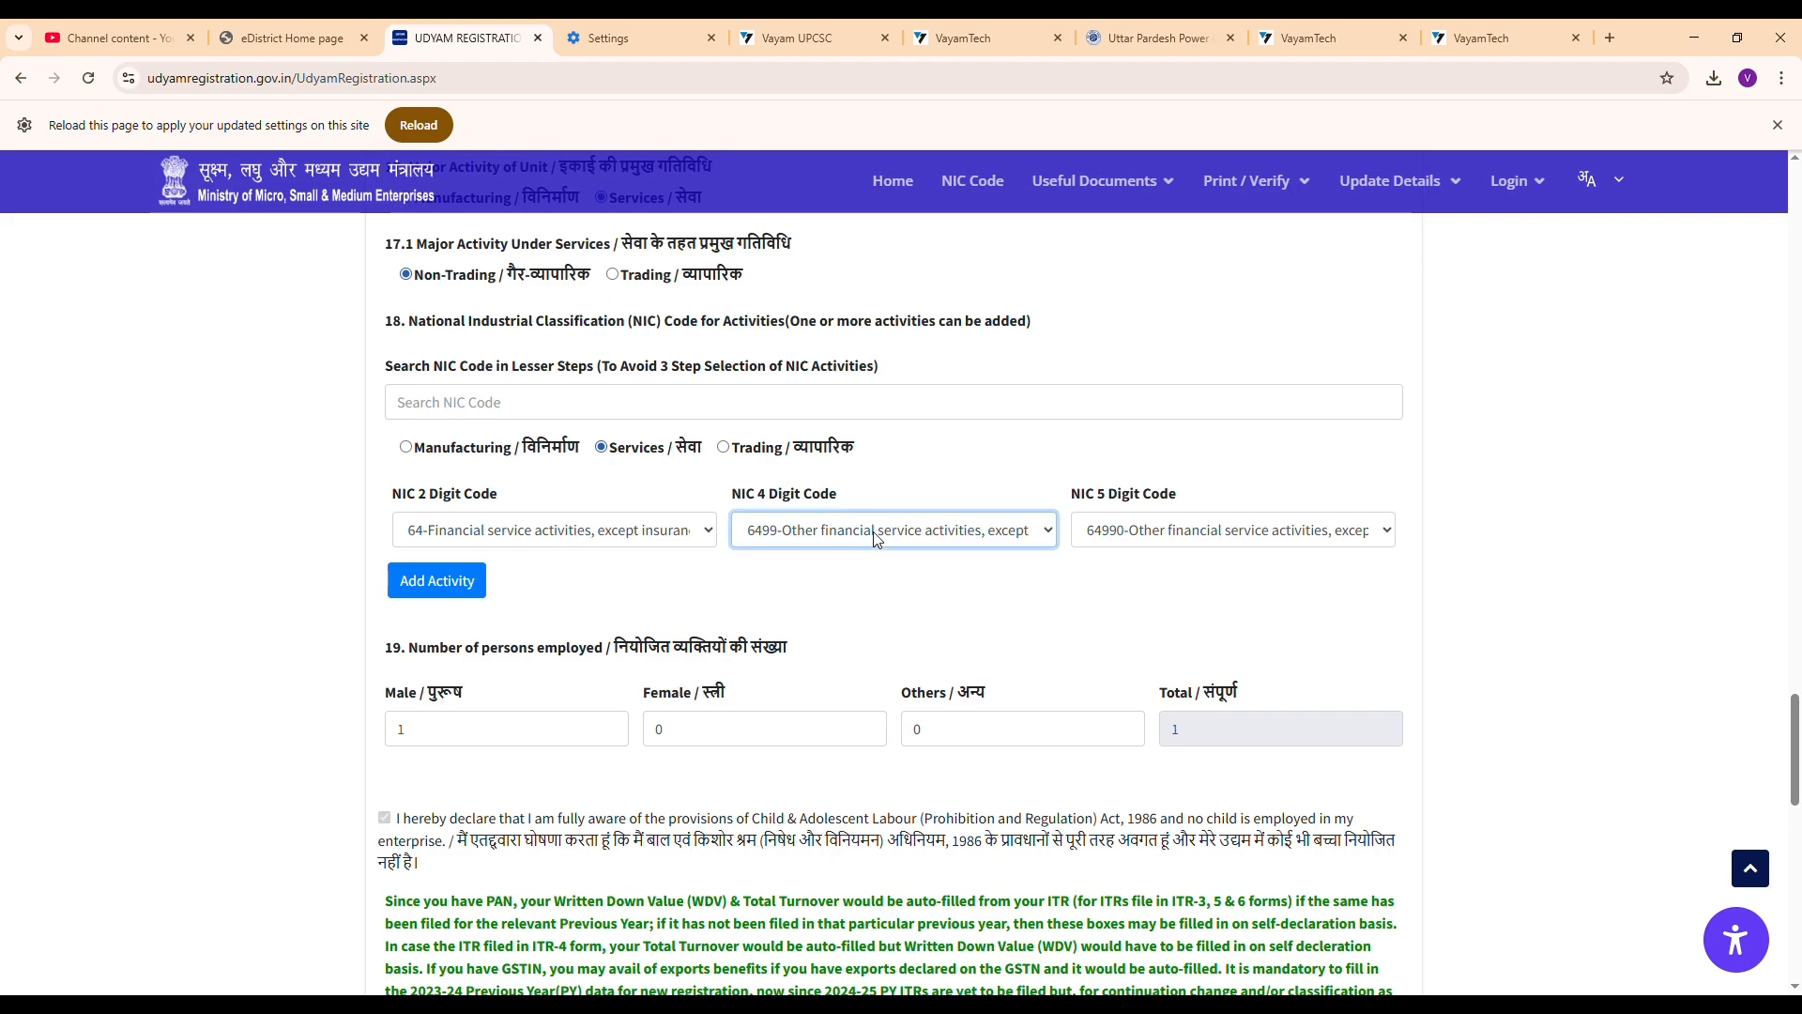
# - Reselect 64990 as the 5-digit NIC code and return to the Add Activity button
pyautogui.click(1288, 525)
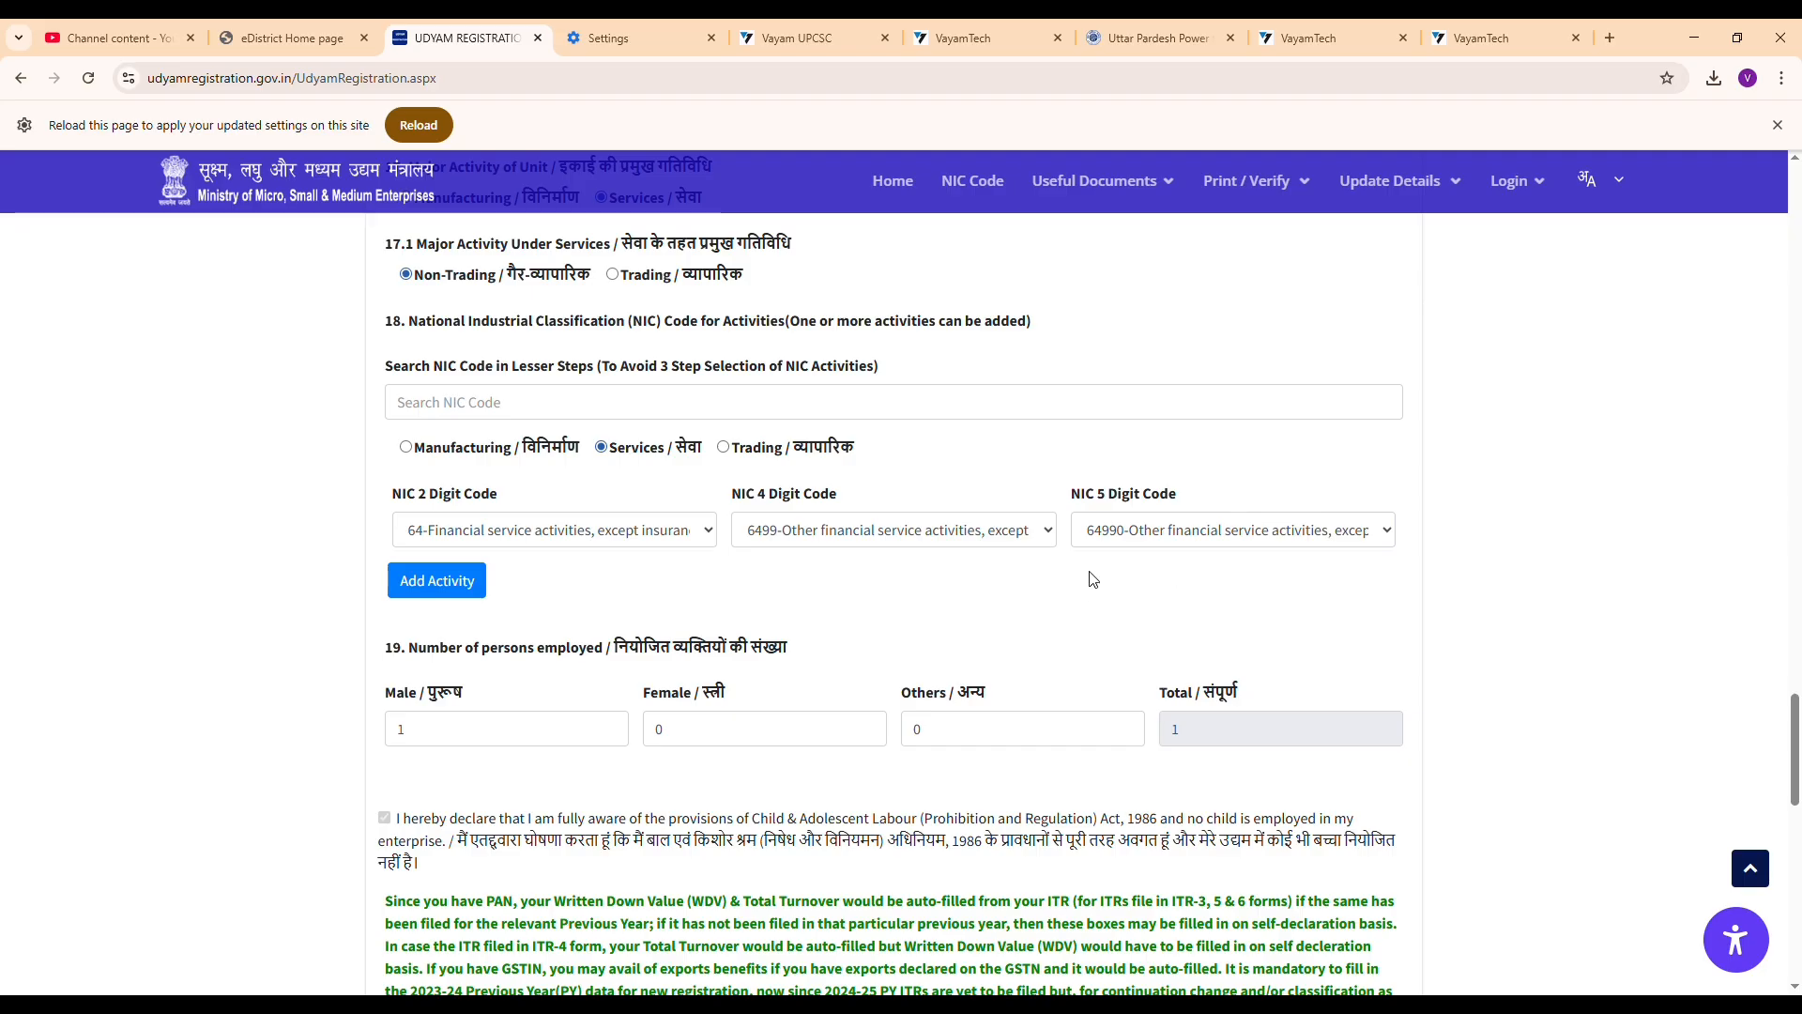
pyautogui.click(1137, 564)
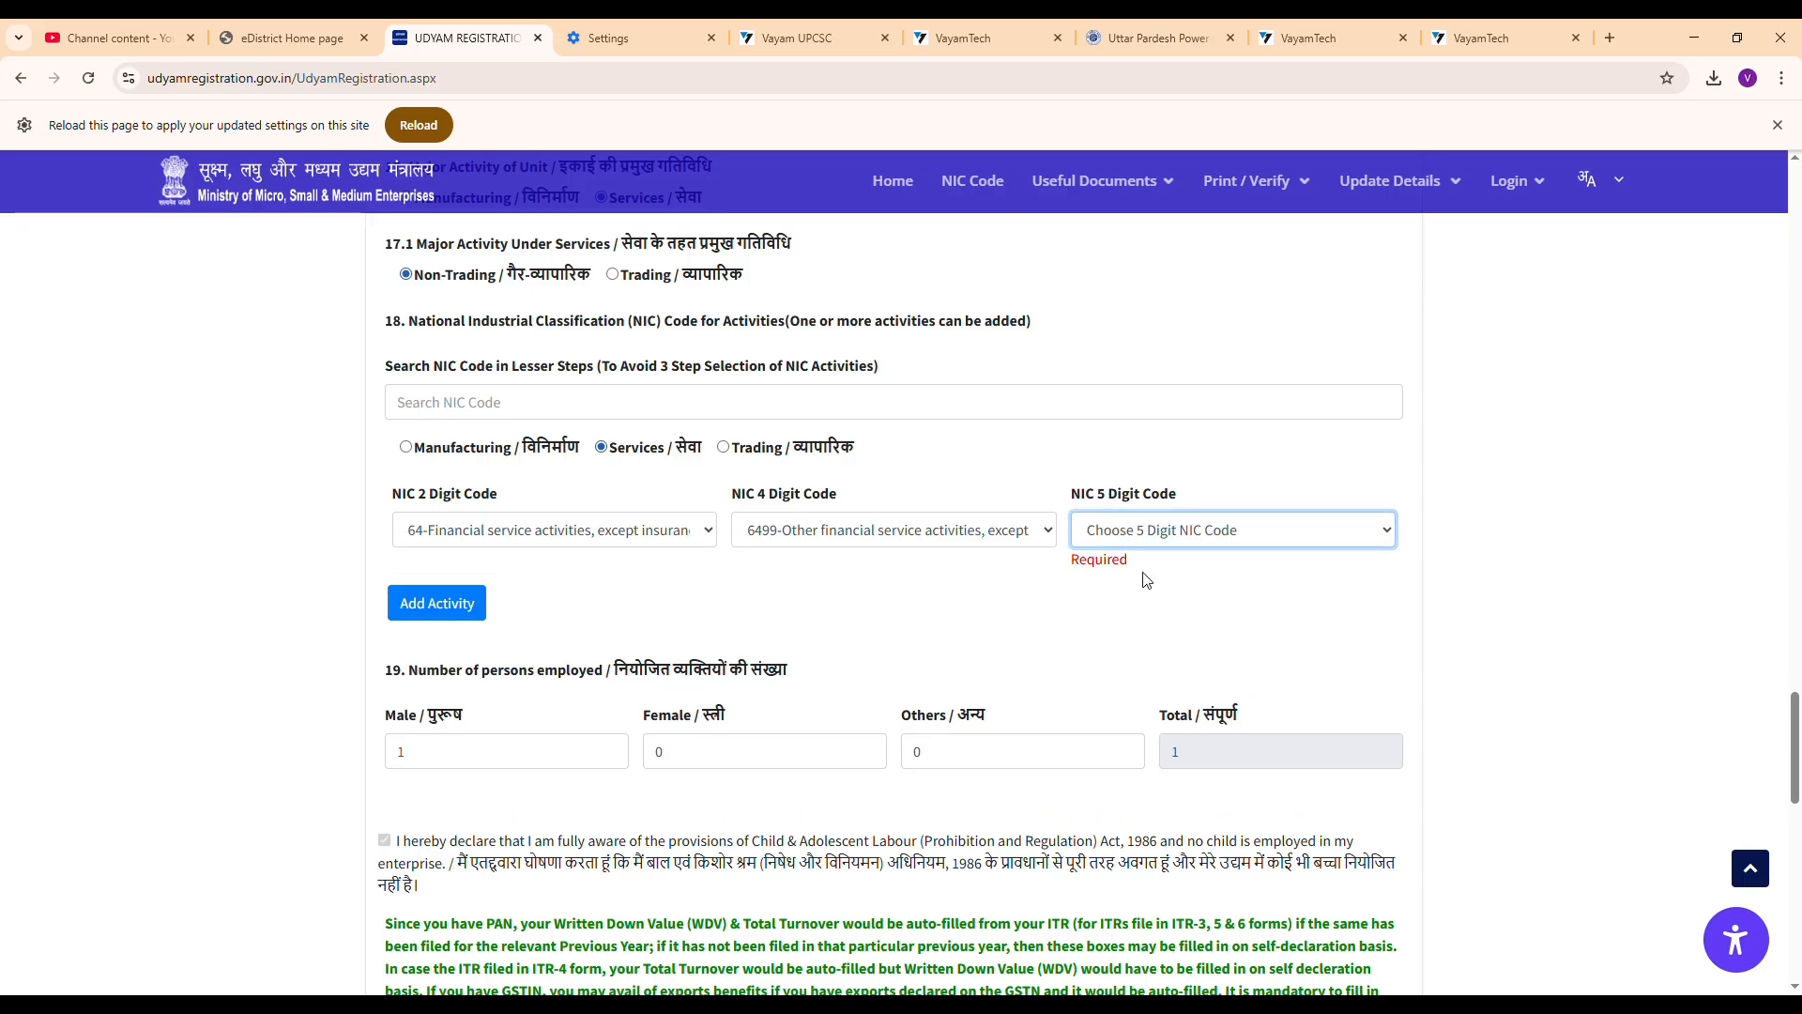
pyautogui.click(1150, 592)
pyautogui.scroll(-5, 796, 710)
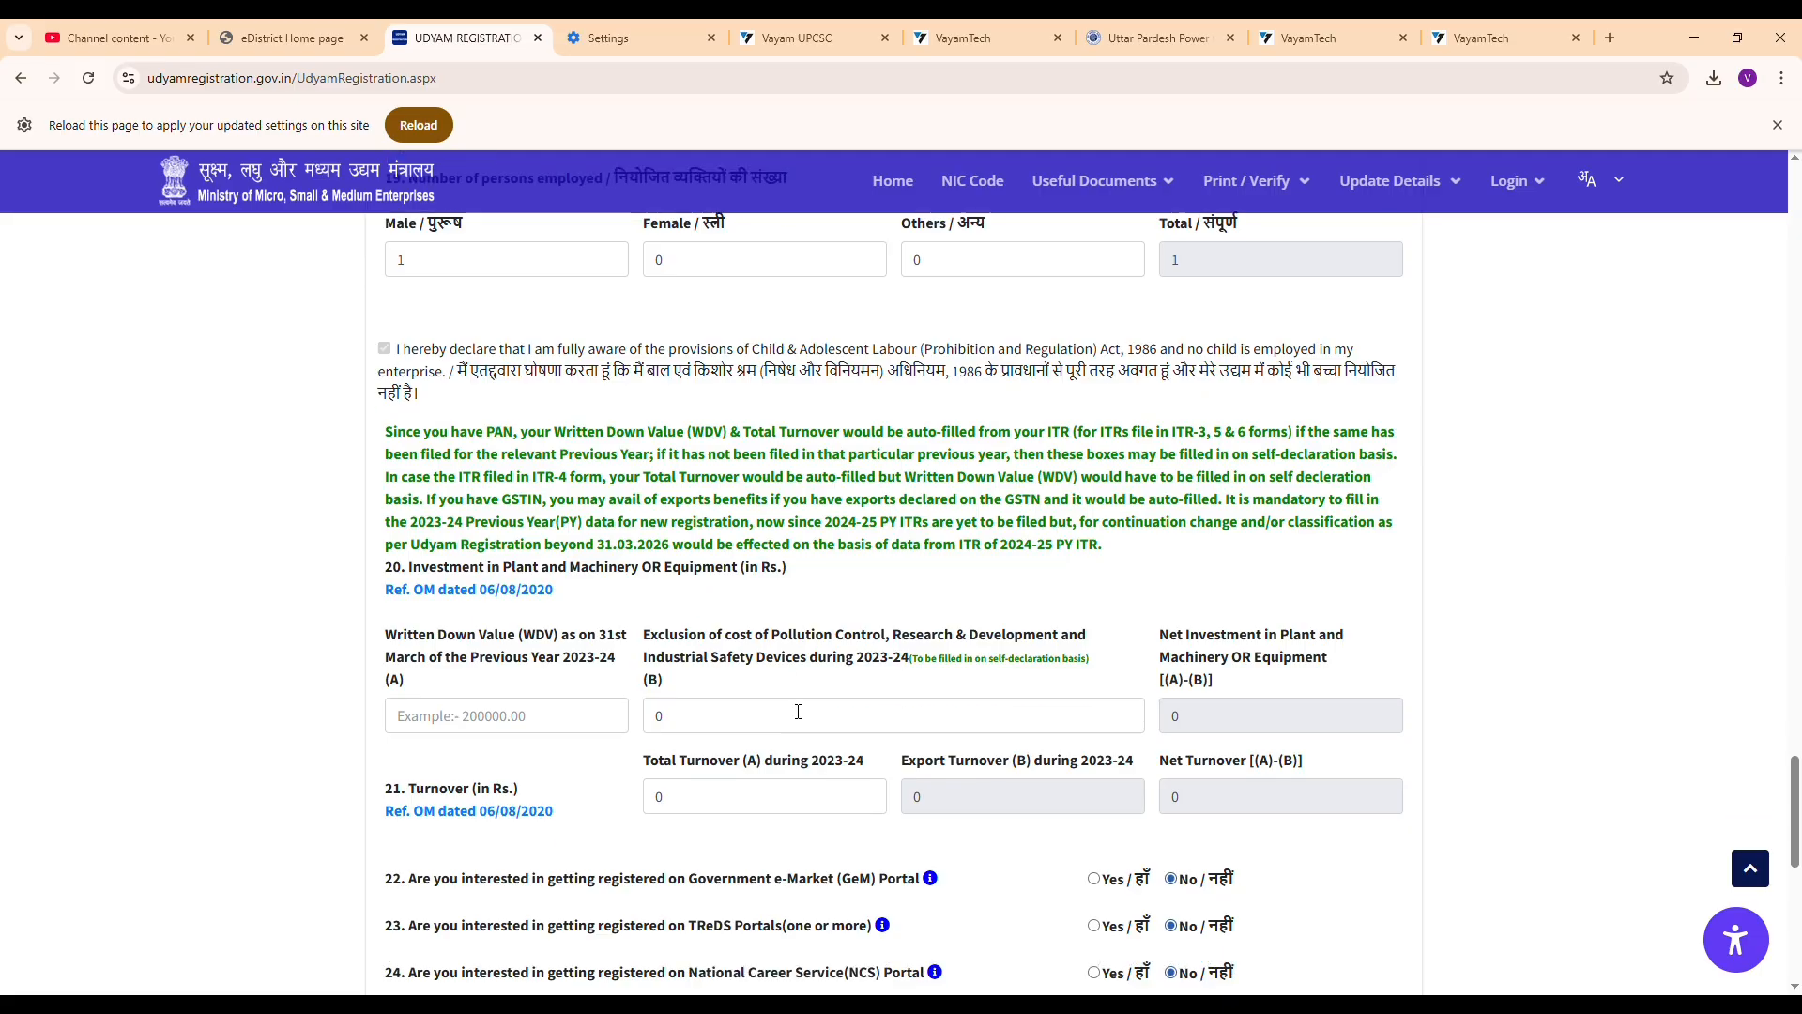
pyautogui.scroll(-7, 798, 705)
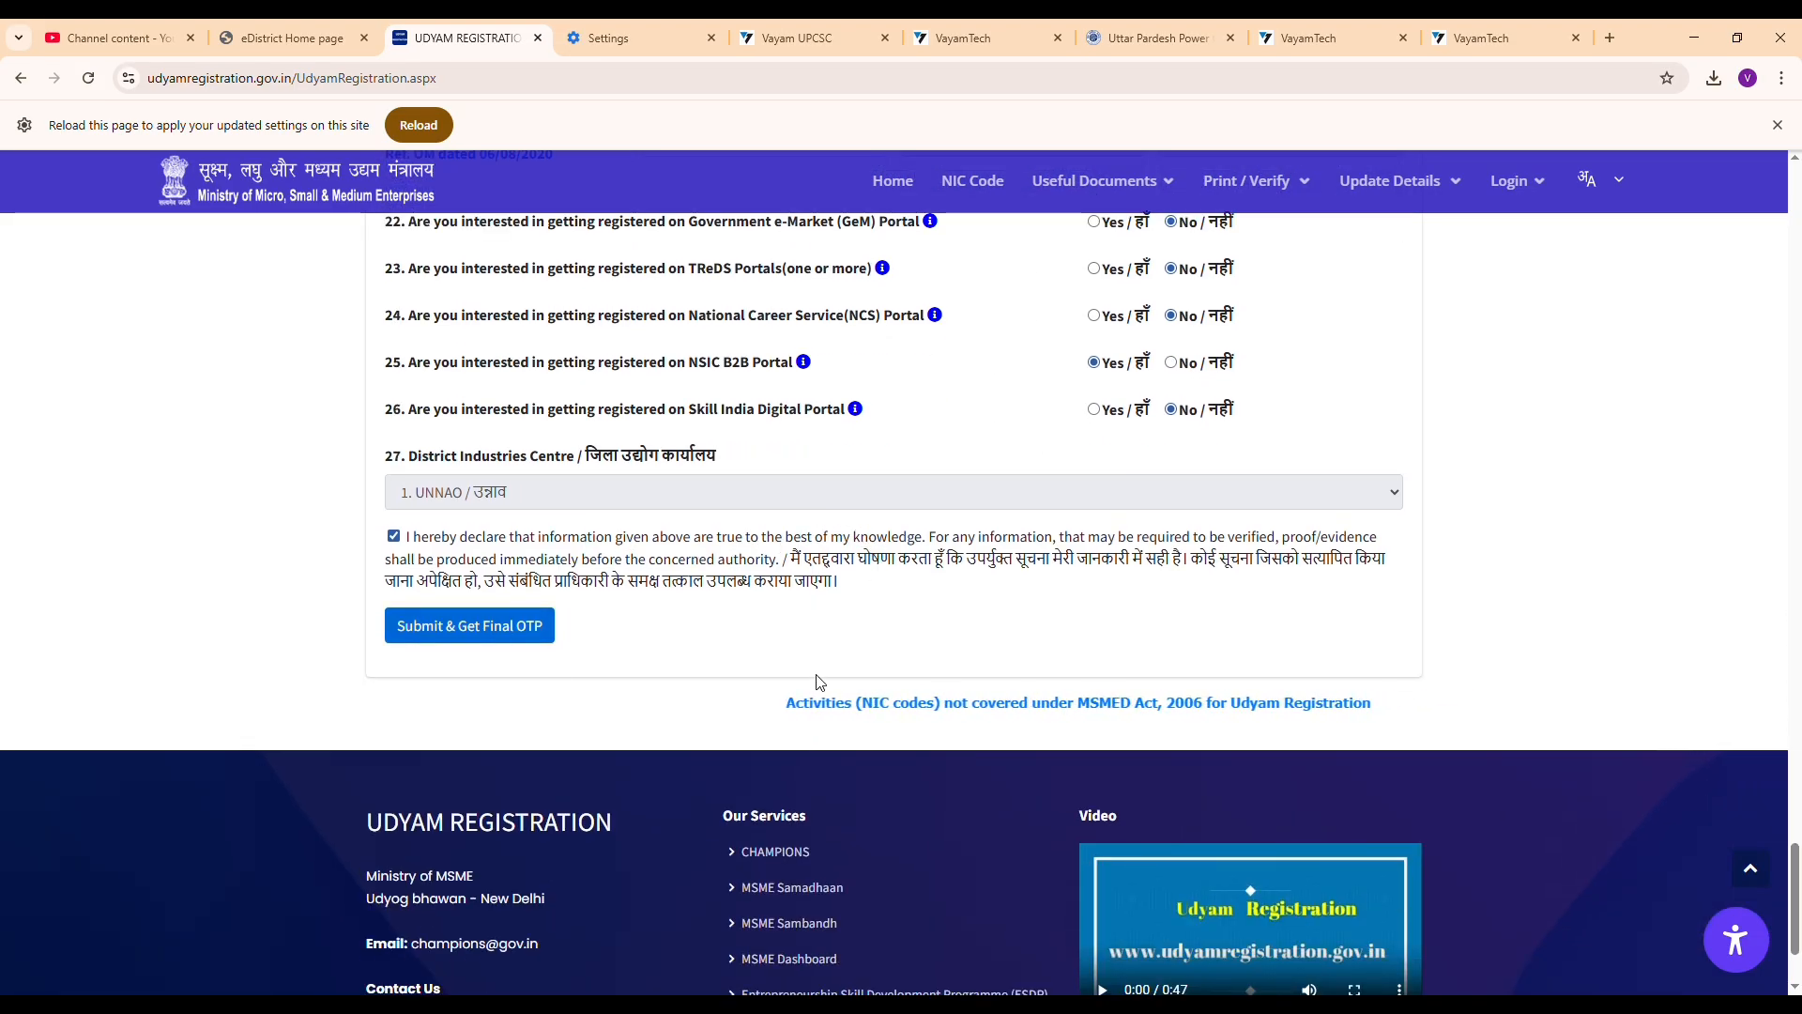
pyautogui.scroll(10, 562, 516)
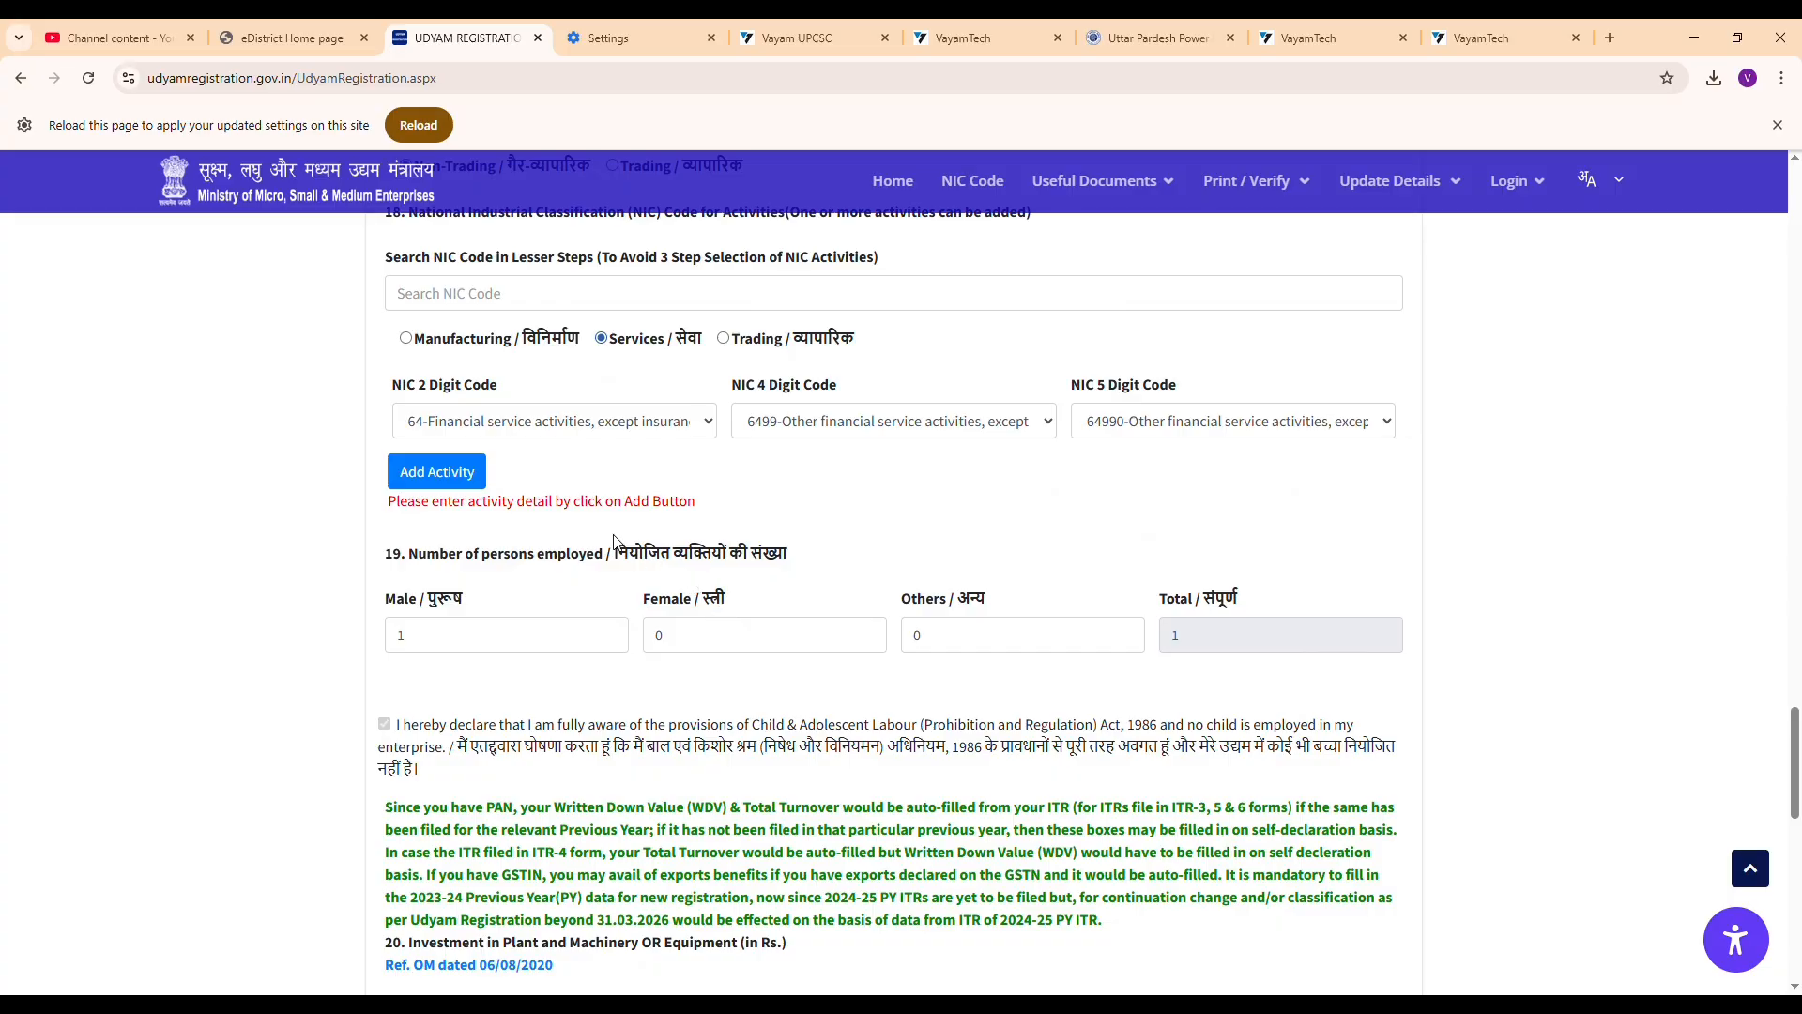
# - Add the 64/6499/64990 financial Services NIC activity to the activity table
pyautogui.click(474, 471)
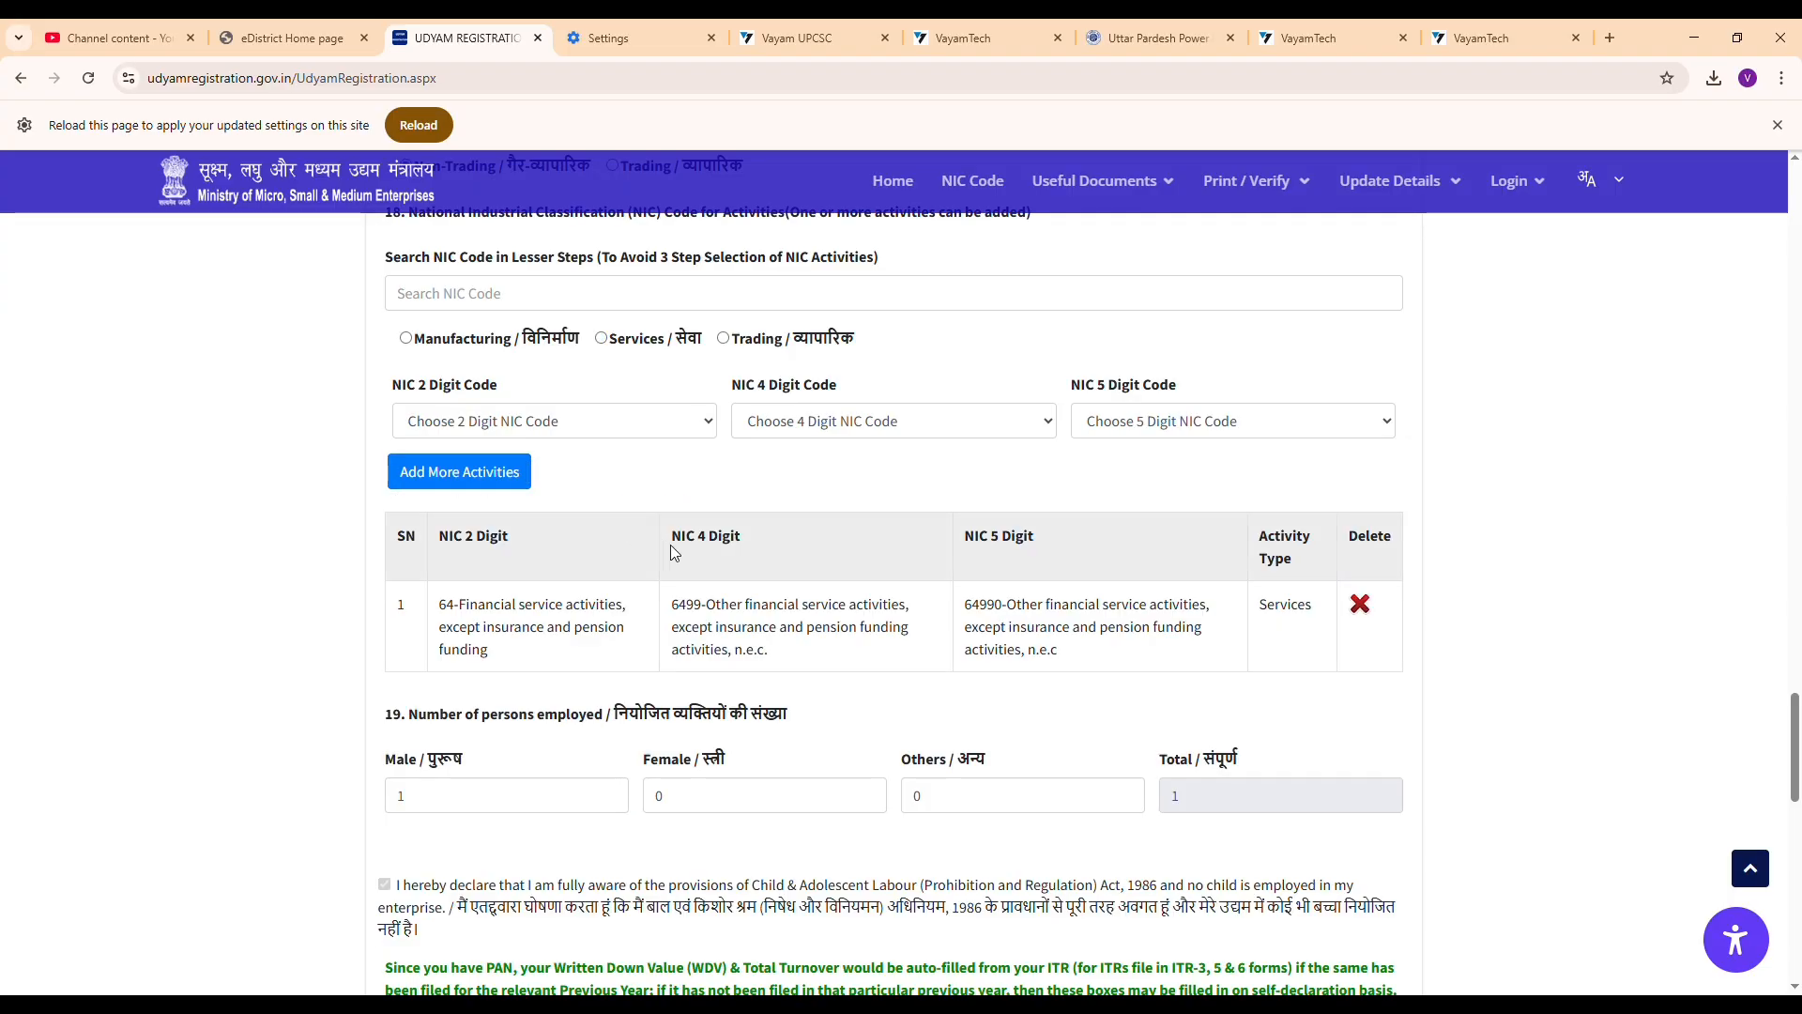
pyautogui.scroll(-3, 775, 622)
pyautogui.scroll(12, 727, 660)
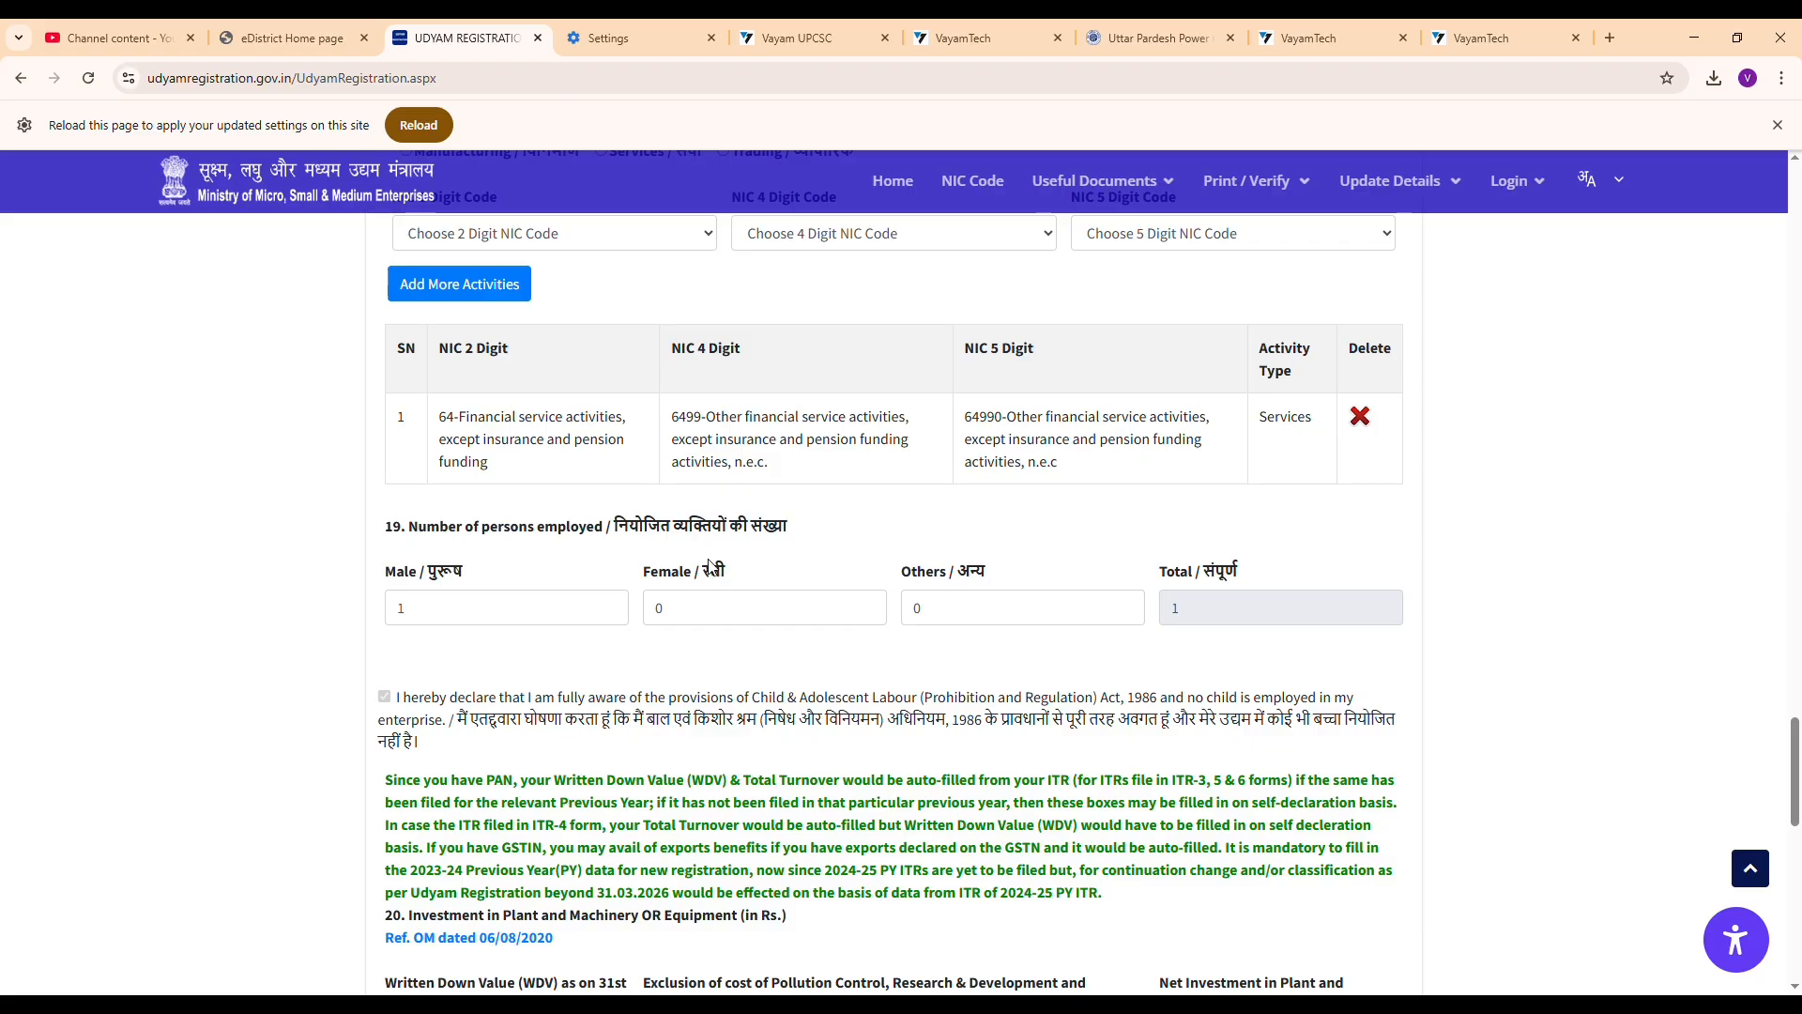
# - Submit the form for the final OTP and confirm the entered details
pyautogui.scroll(-8, 714, 569)
pyautogui.scroll(-2, 586, 768)
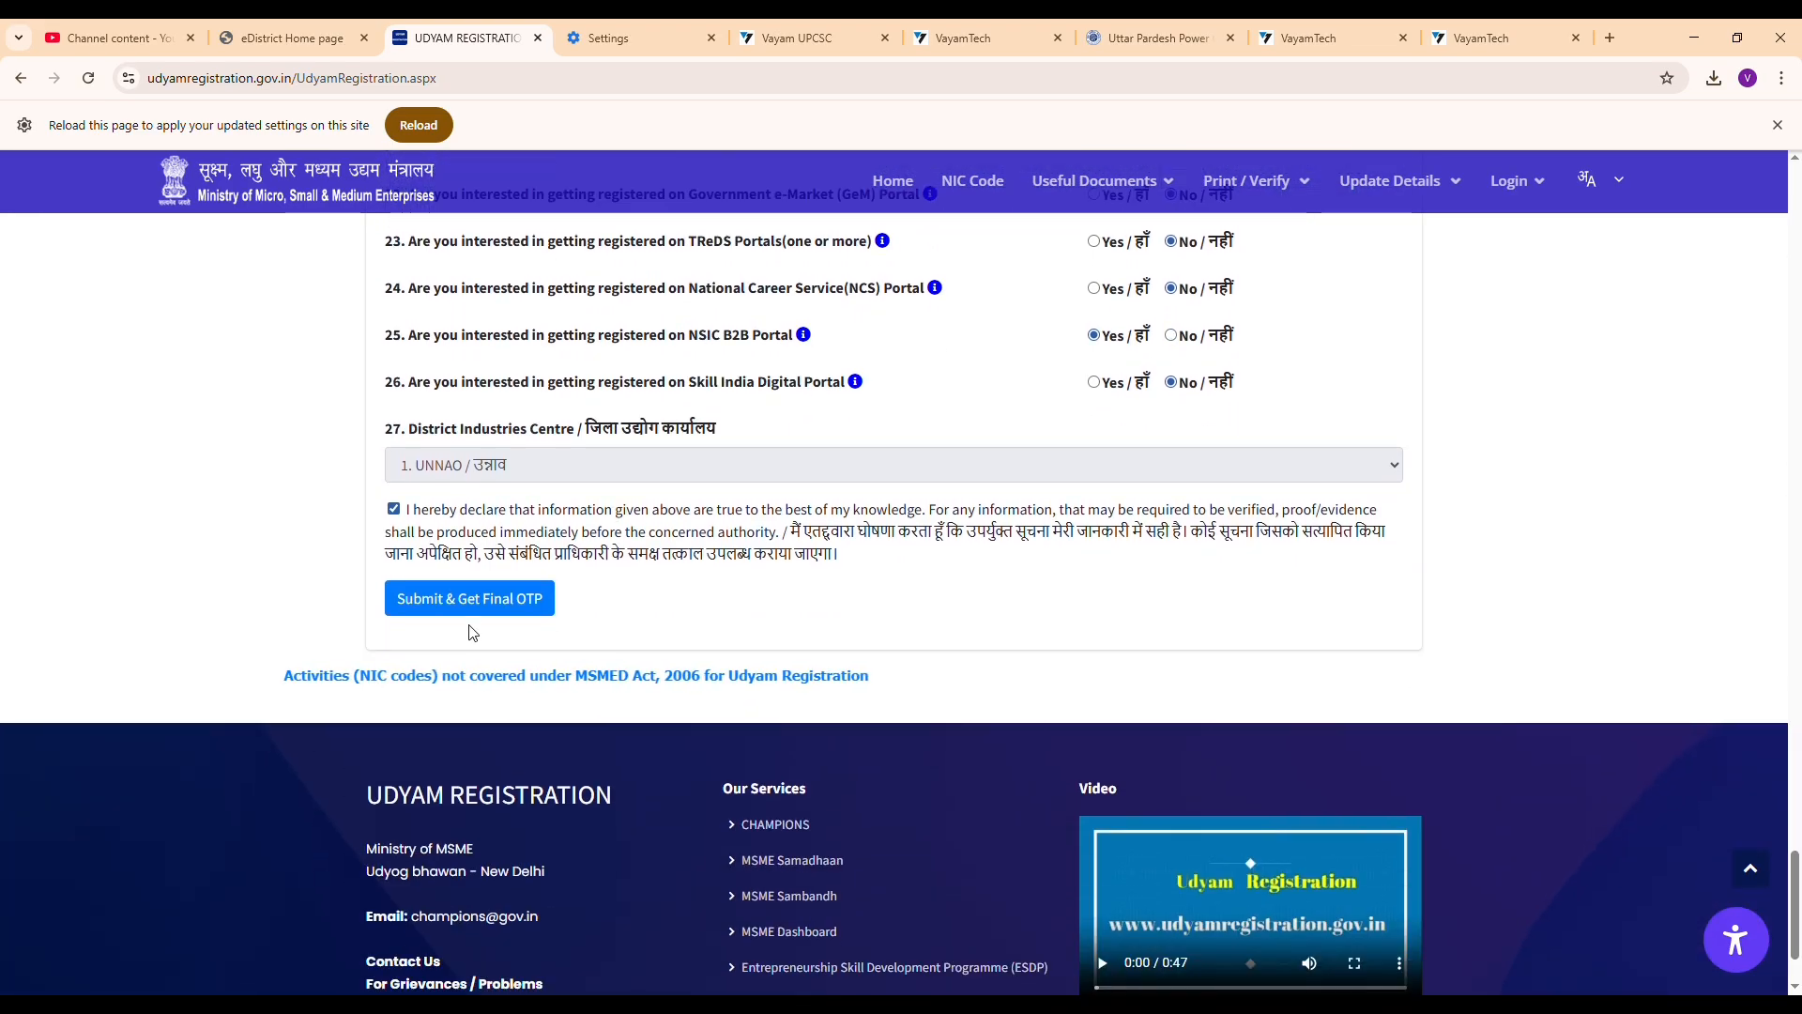
pyautogui.click(471, 601)
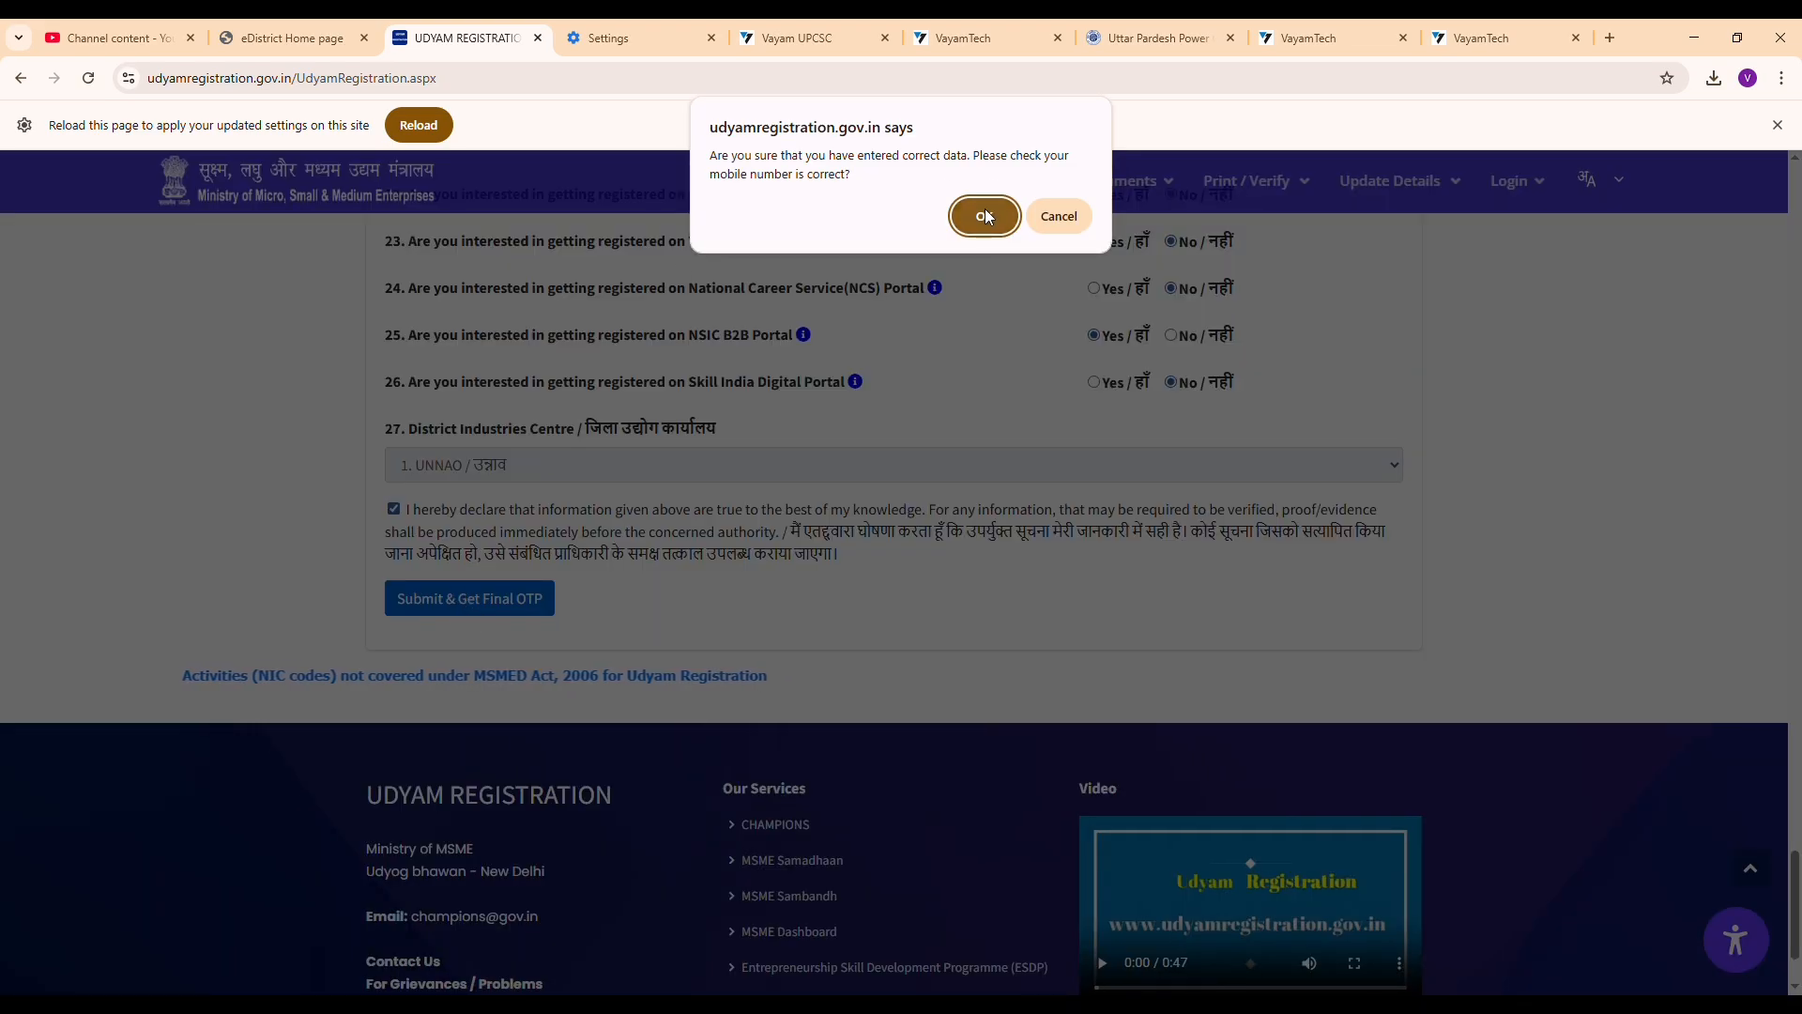
pyautogui.click(984, 216)
pyautogui.scroll(-7, 748, 565)
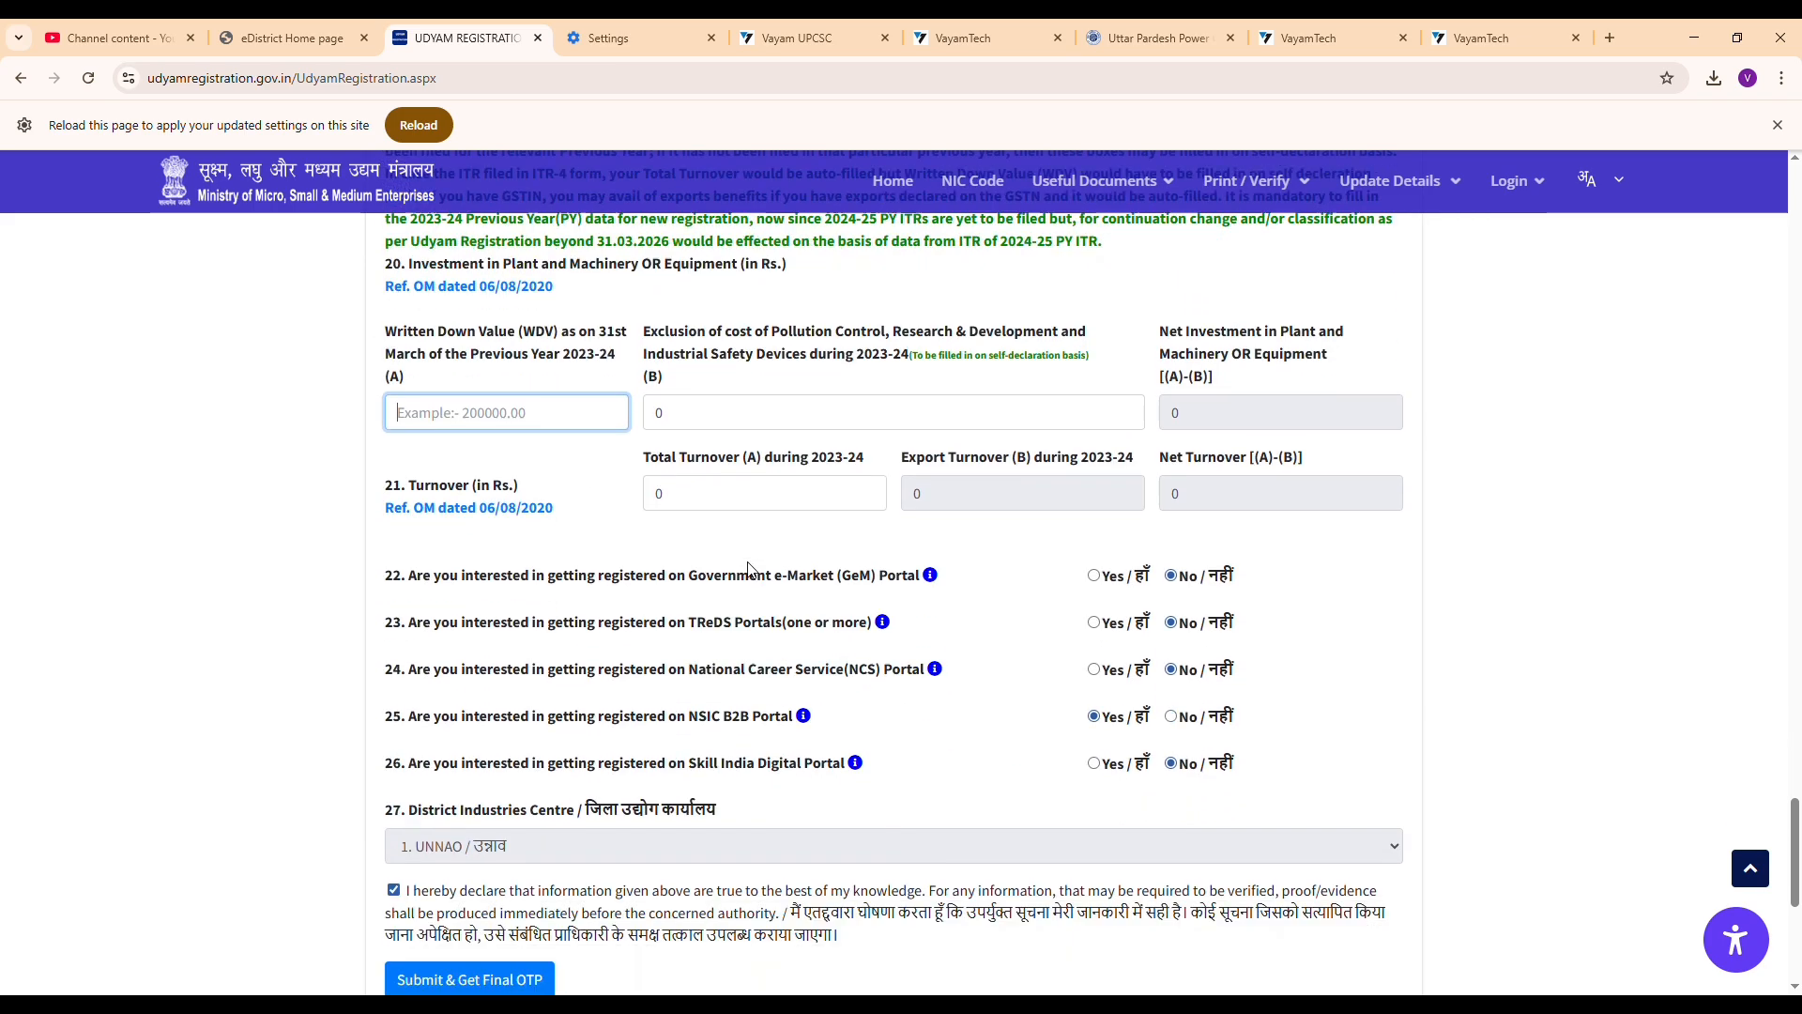
# - Set the Written Down Value field to 0
pyautogui.scroll(2, 736, 547)
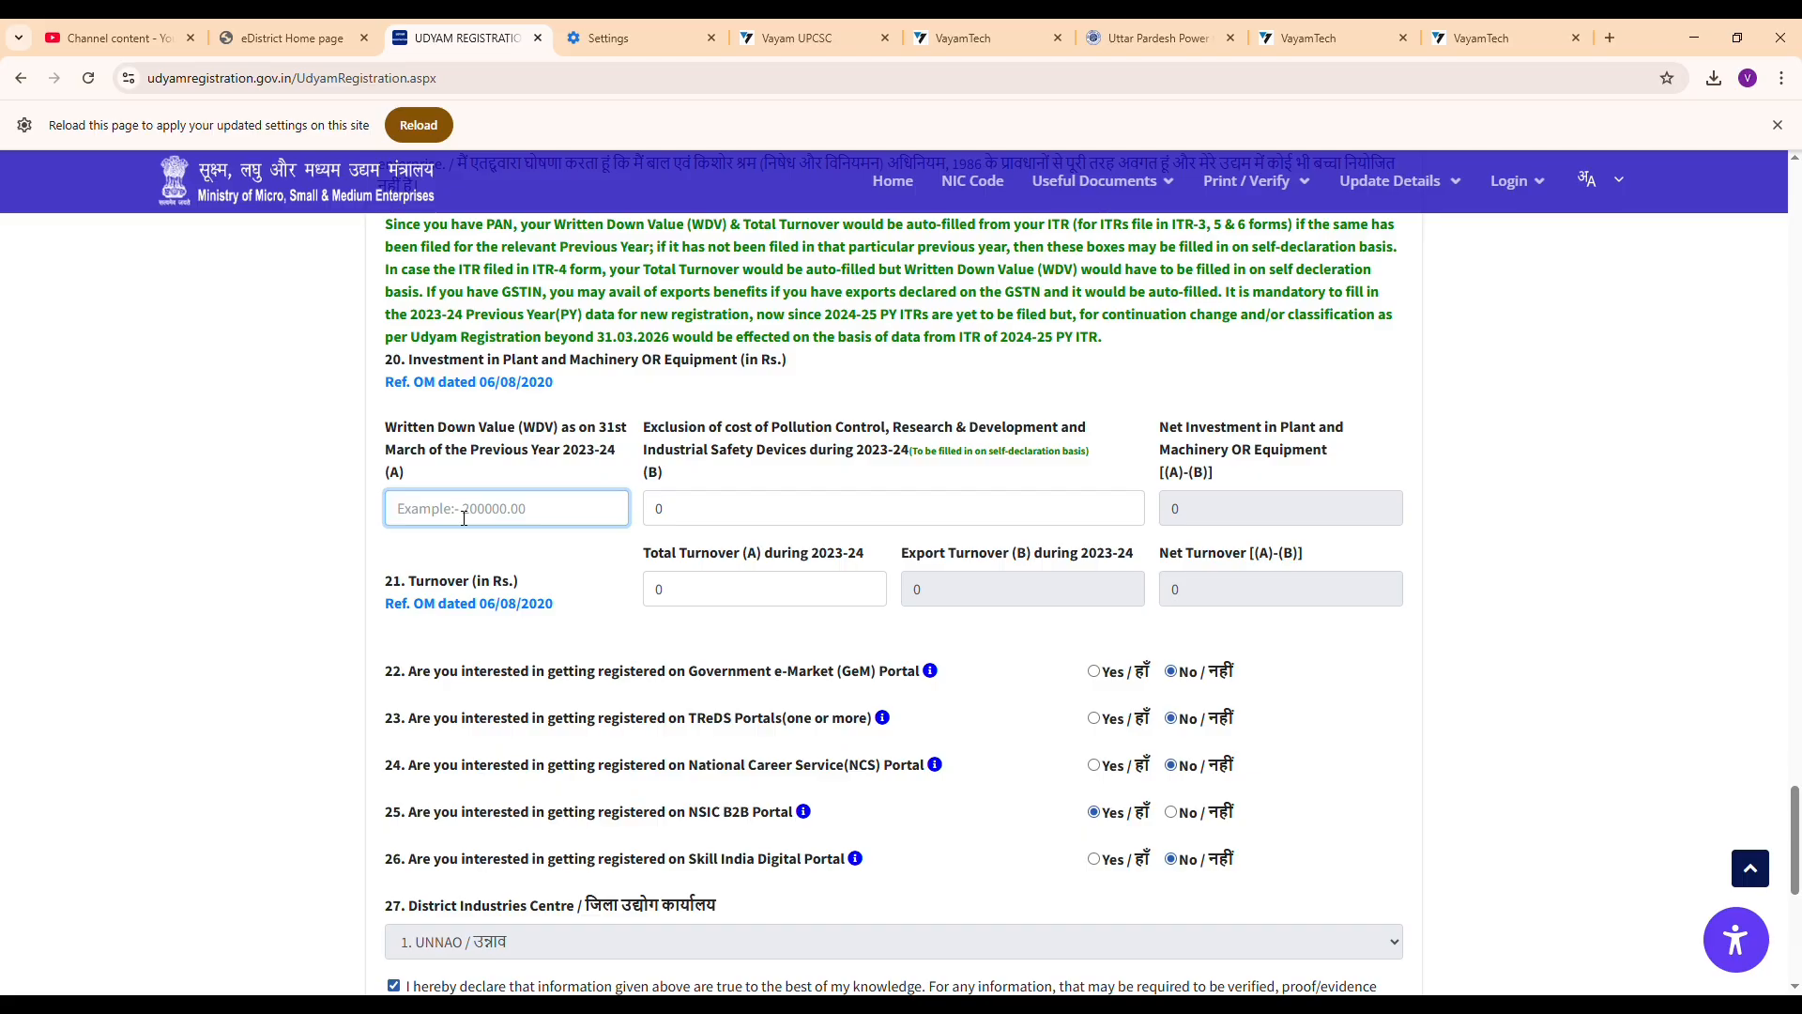
pyautogui.write('200000')
pyautogui.click(607, 408)
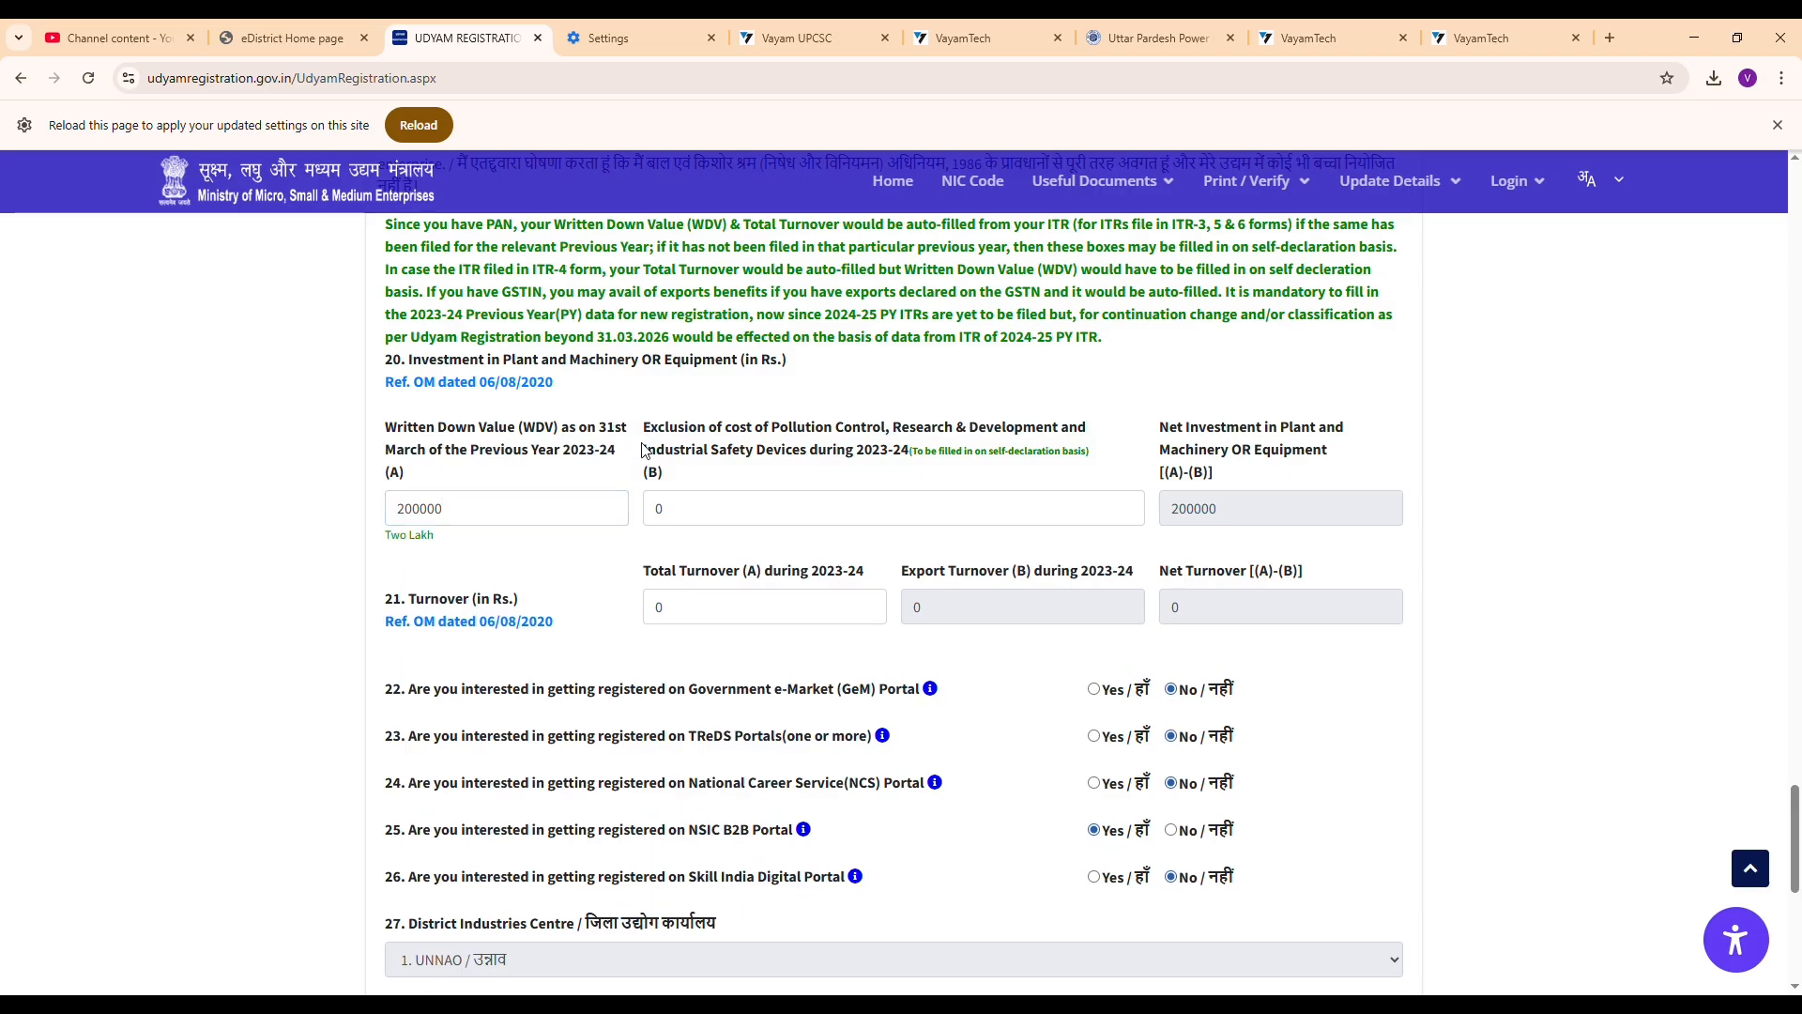
pyautogui.click(505, 500)
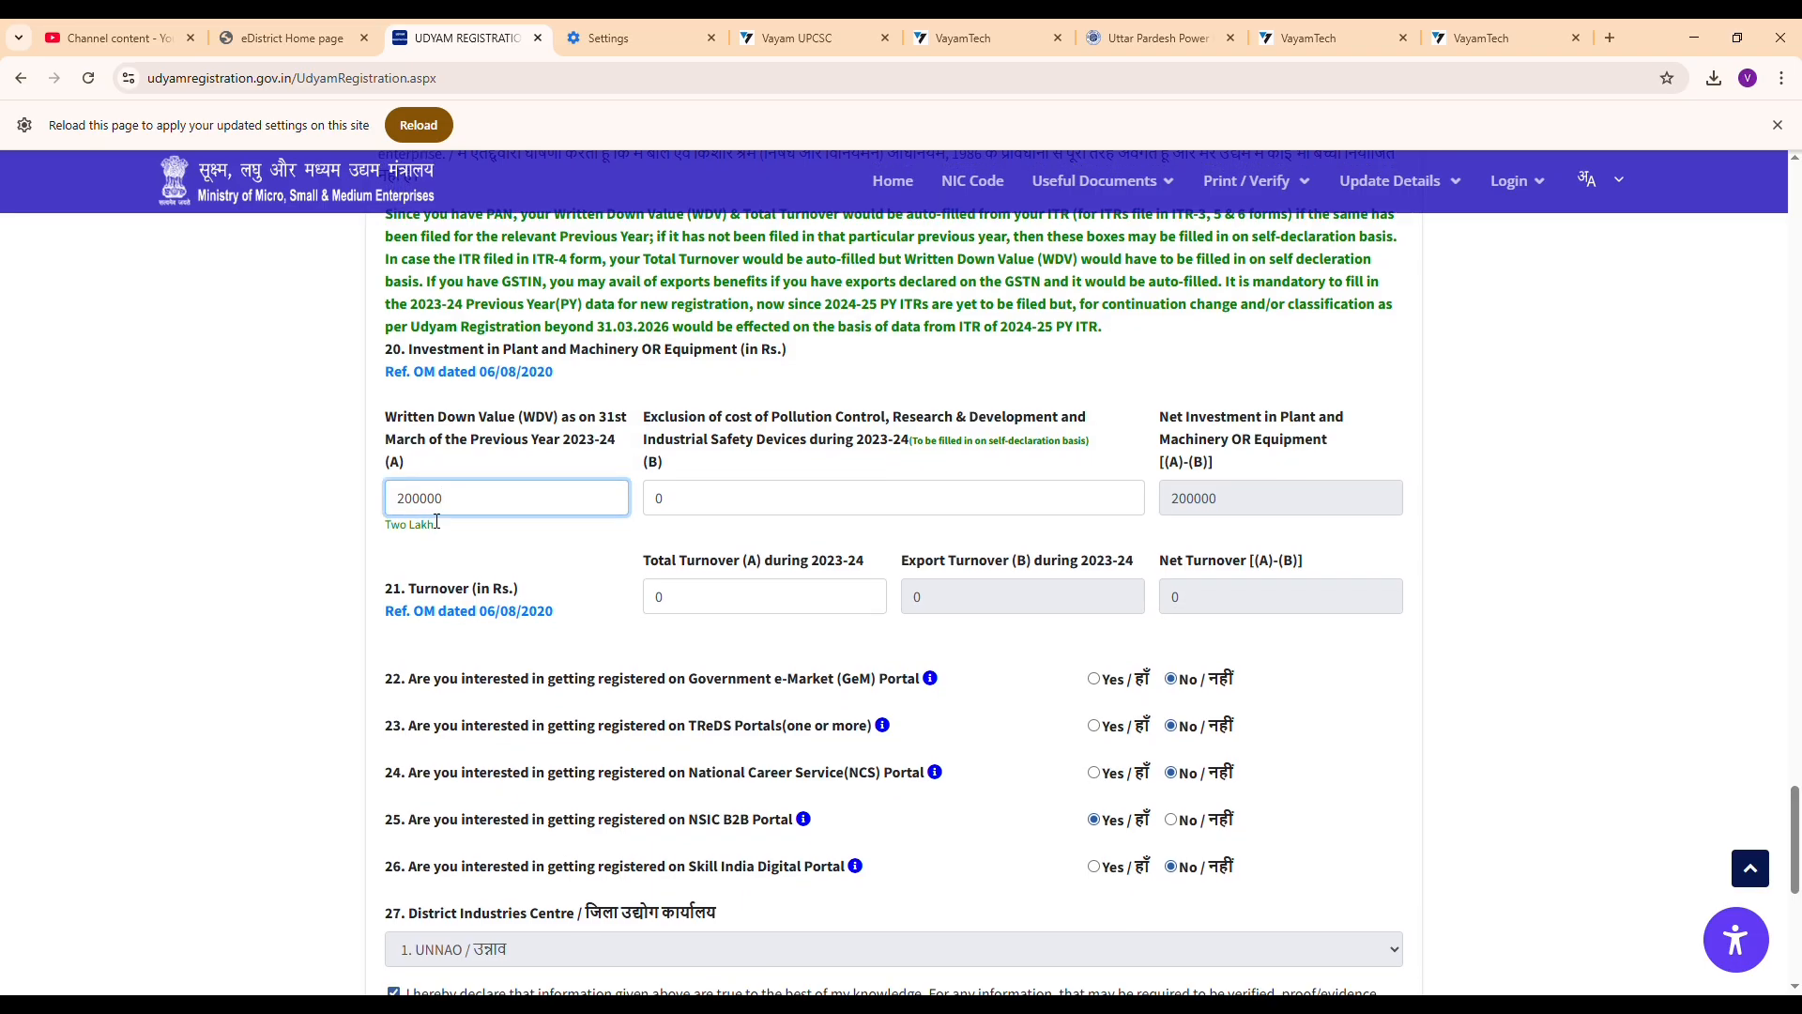
pyautogui.press('BackSpace')
pyautogui.press('BackSpace')
pyautogui.press('BackSpace')
pyautogui.press('BackSpace')
pyautogui.press('BackSpace')
pyautogui.write('0')
pyautogui.click(632, 529)
# - Resubmit for the final OTP and confirm the details are correct
pyautogui.scroll(-5, 1068, 646)
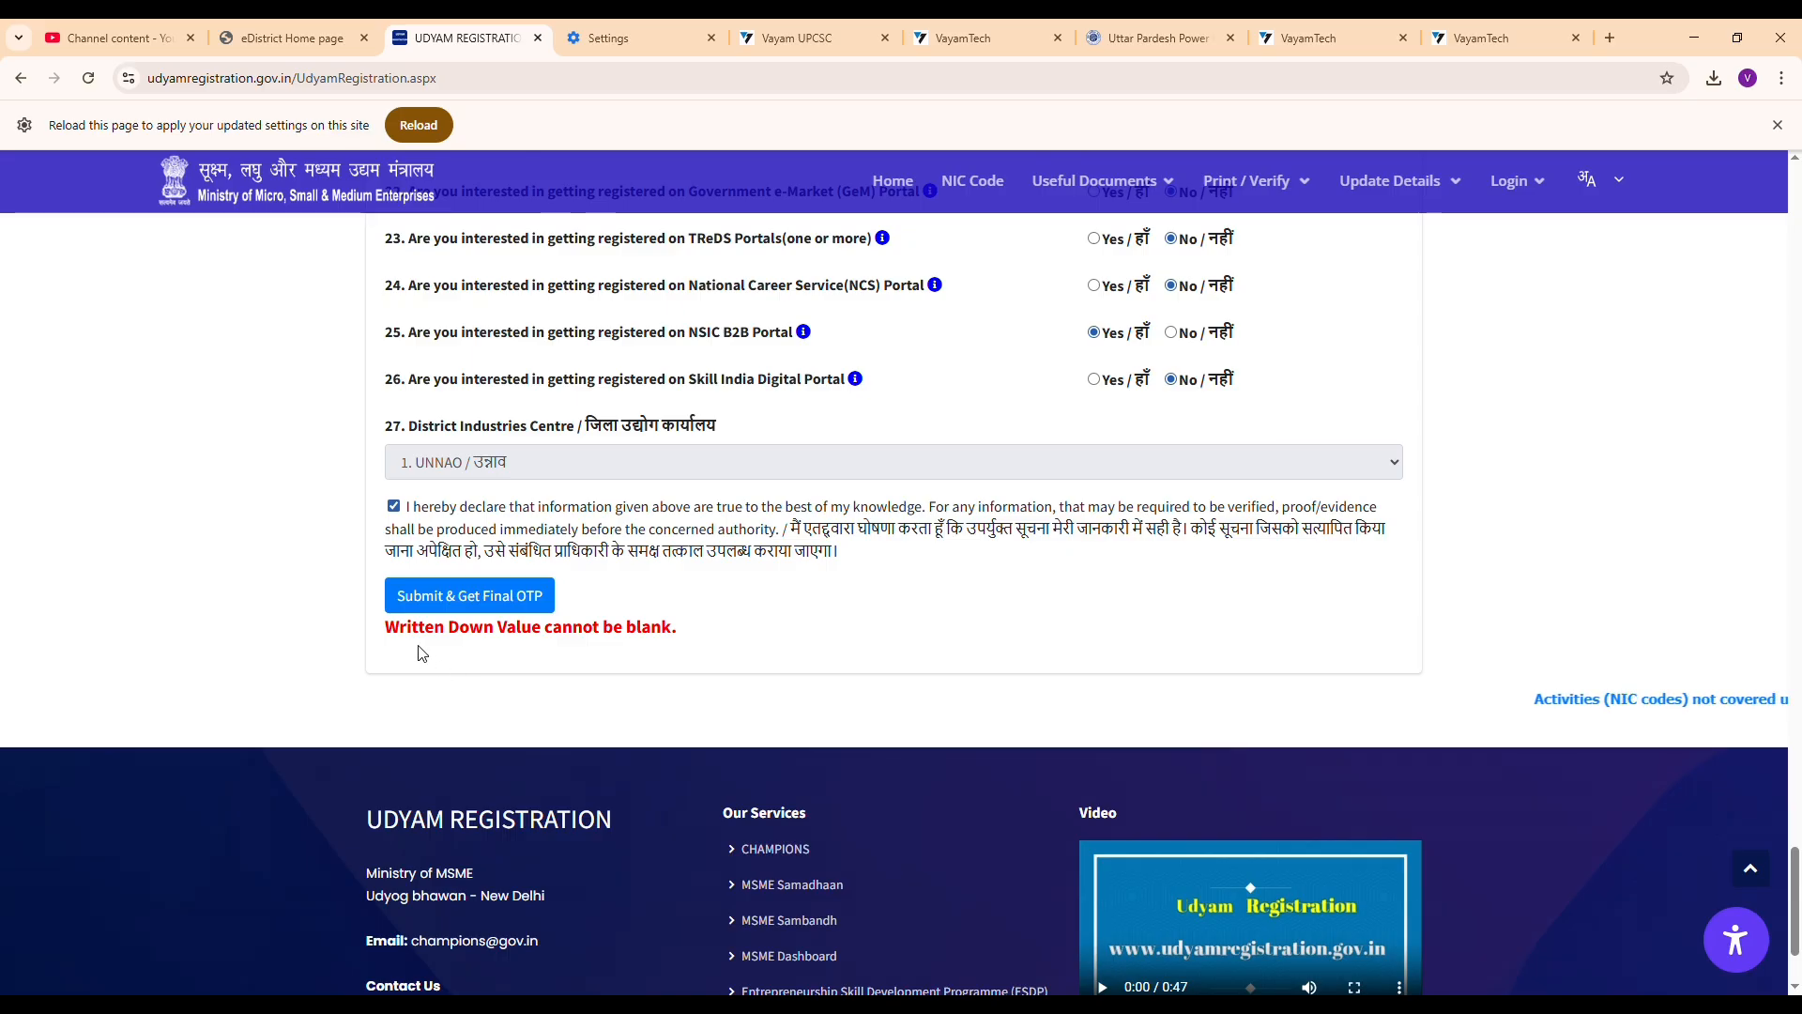
pyautogui.click(451, 596)
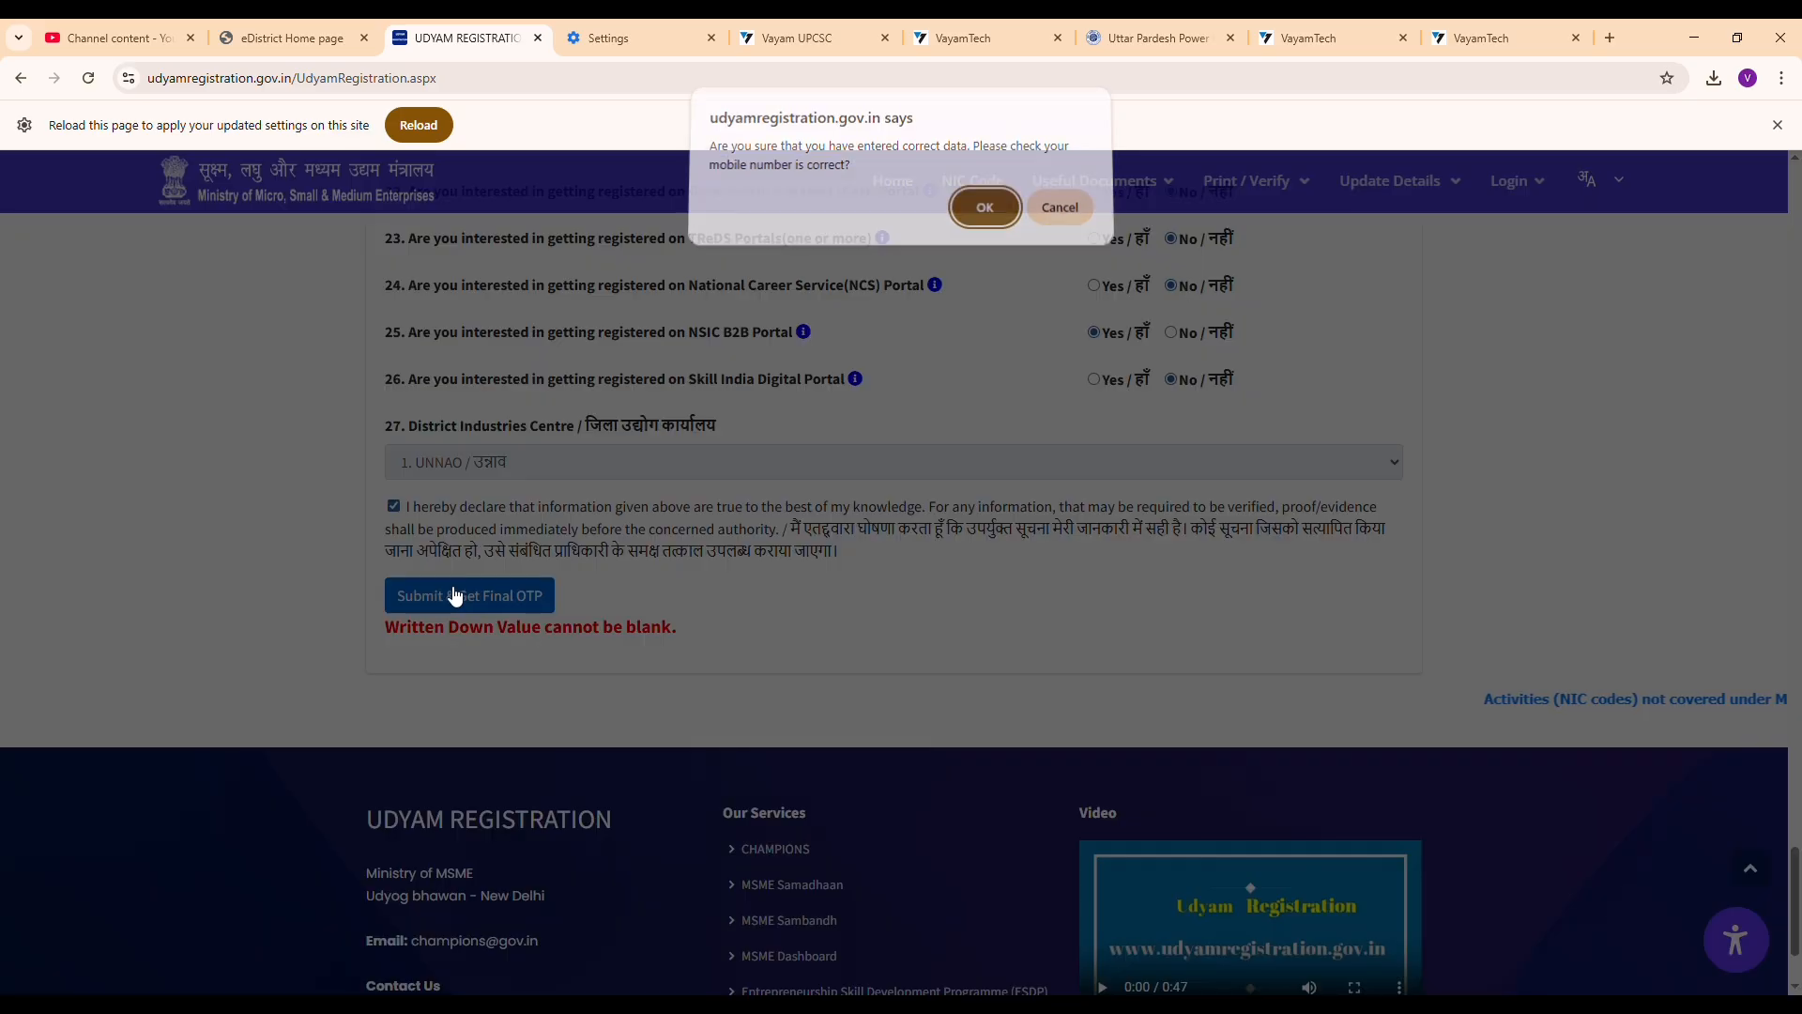
pyautogui.click(969, 216)
# - Enter the received one-time password and the captcha verification code, then Final Submit
pyautogui.scroll(2, 679, 573)
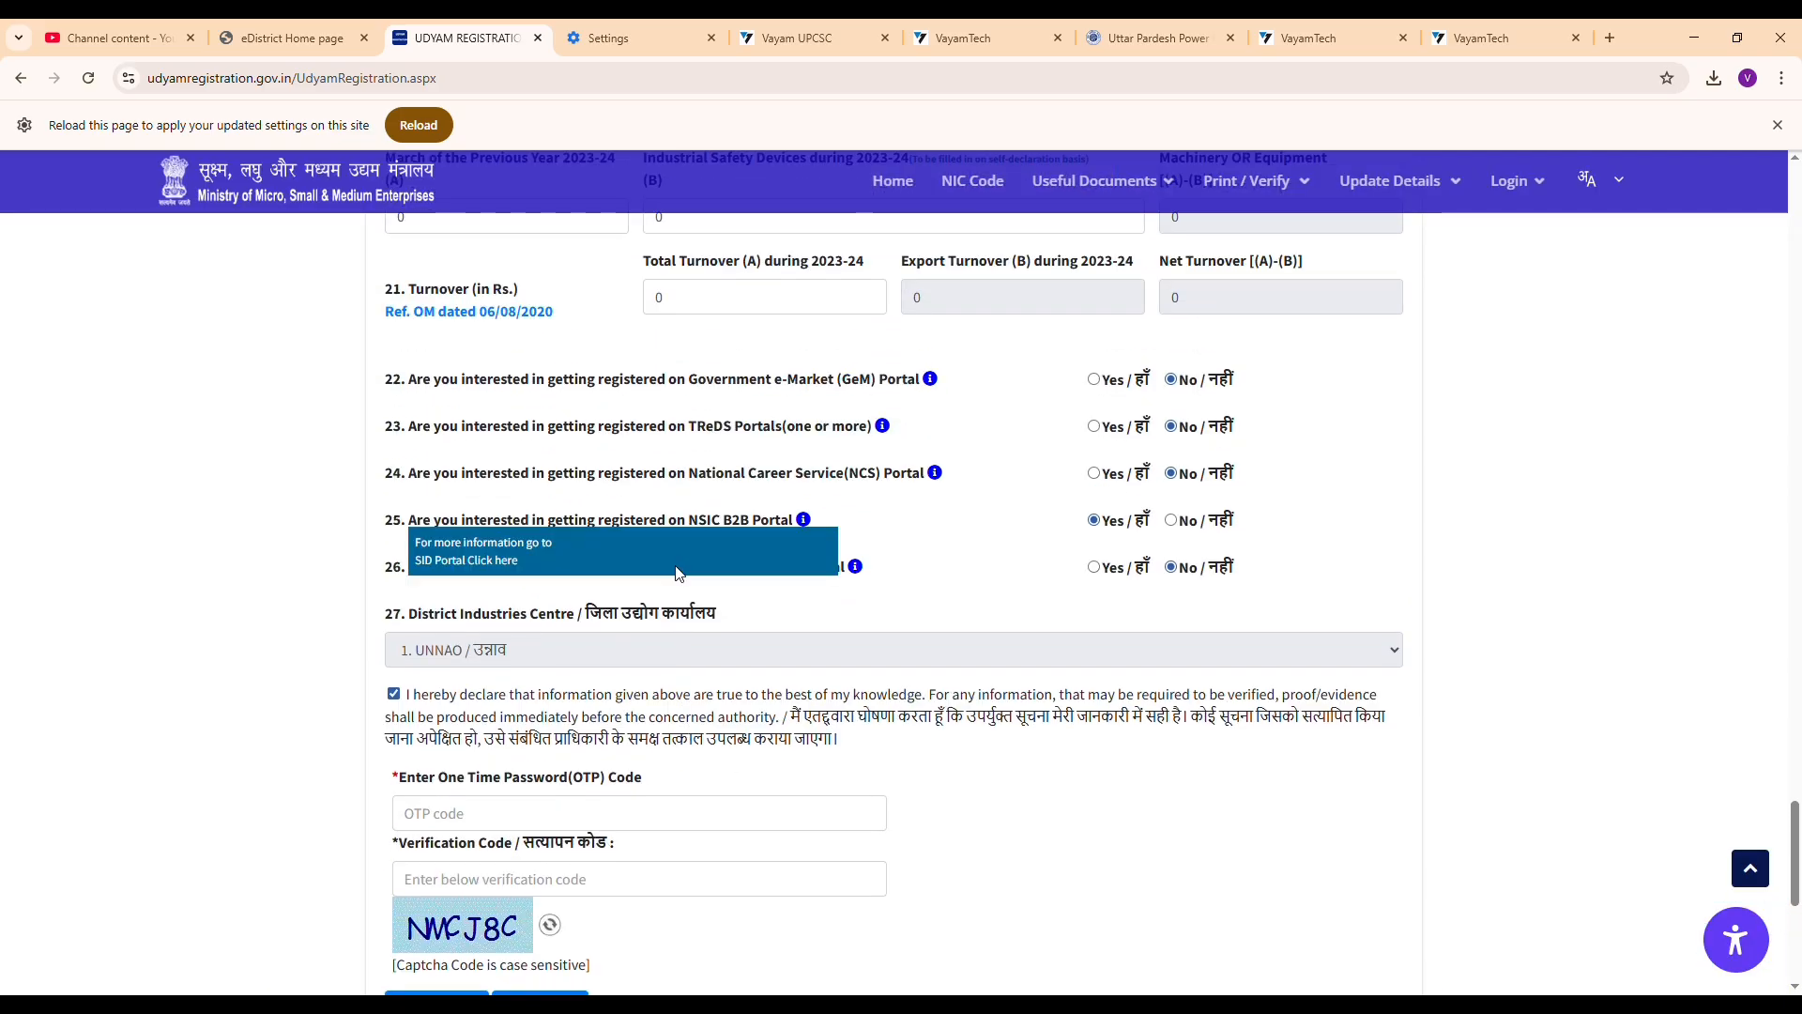
pyautogui.scroll(-2, 678, 574)
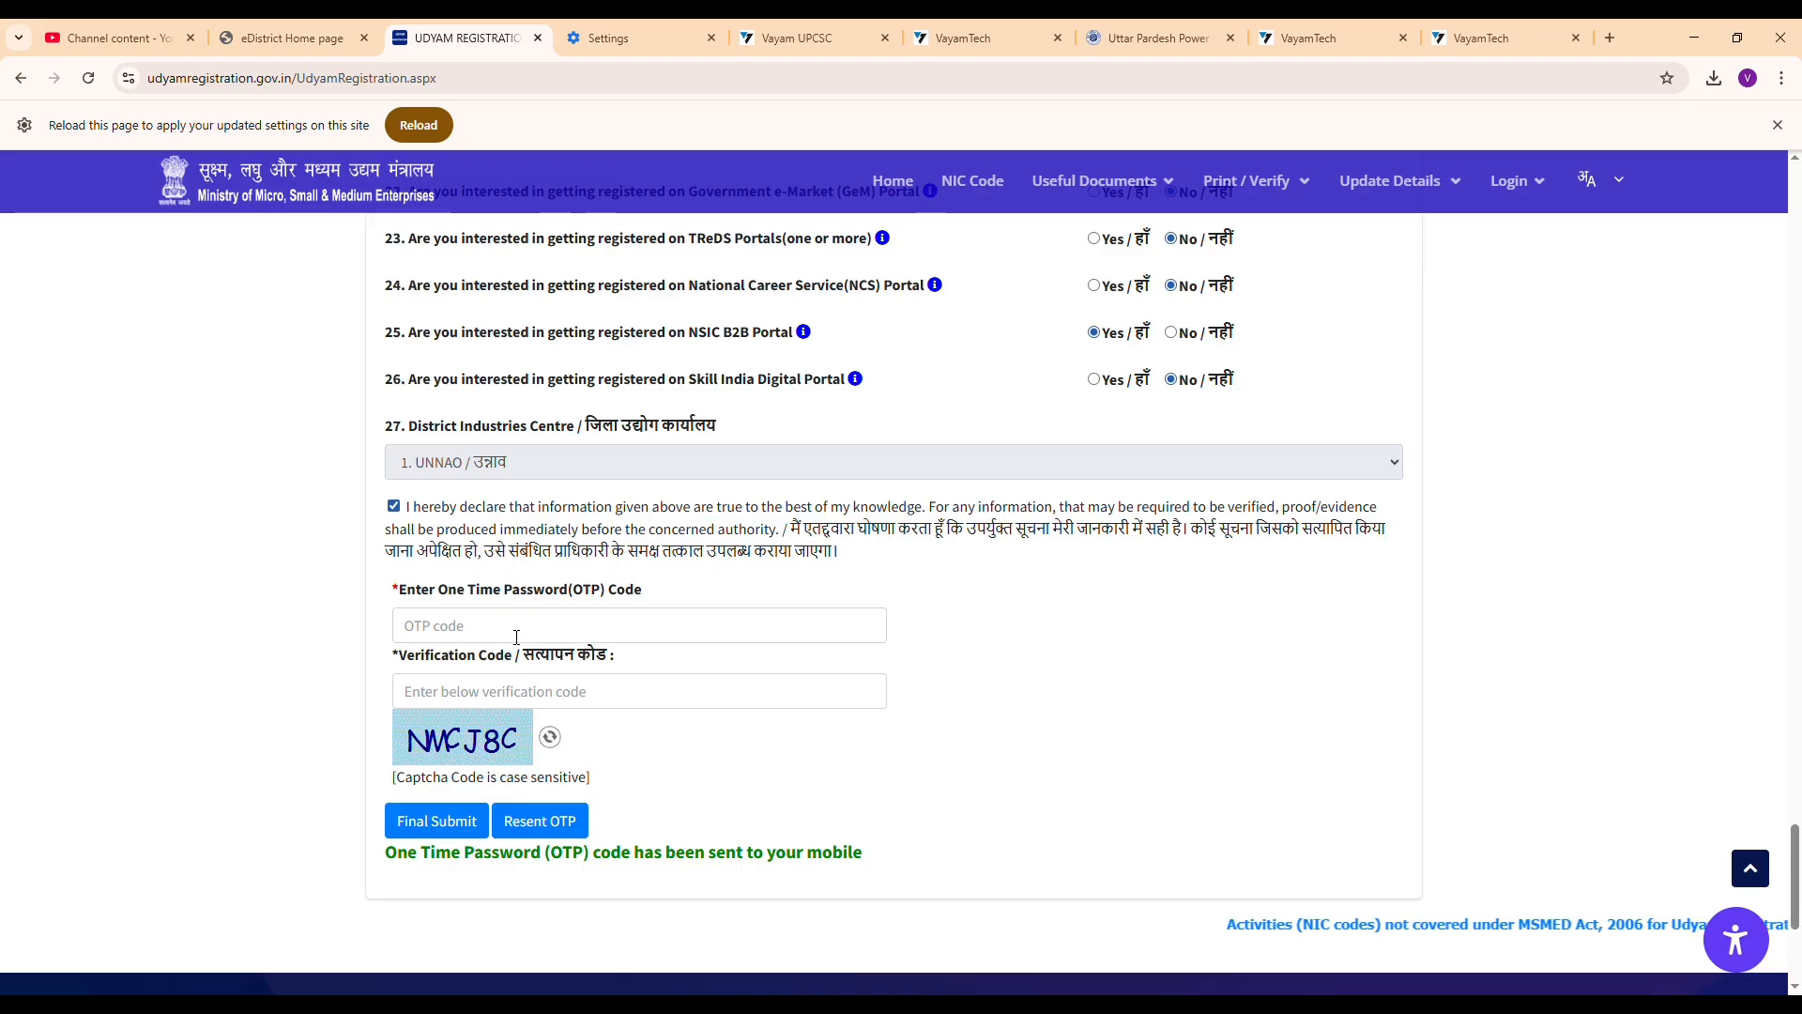
pyautogui.click(517, 637)
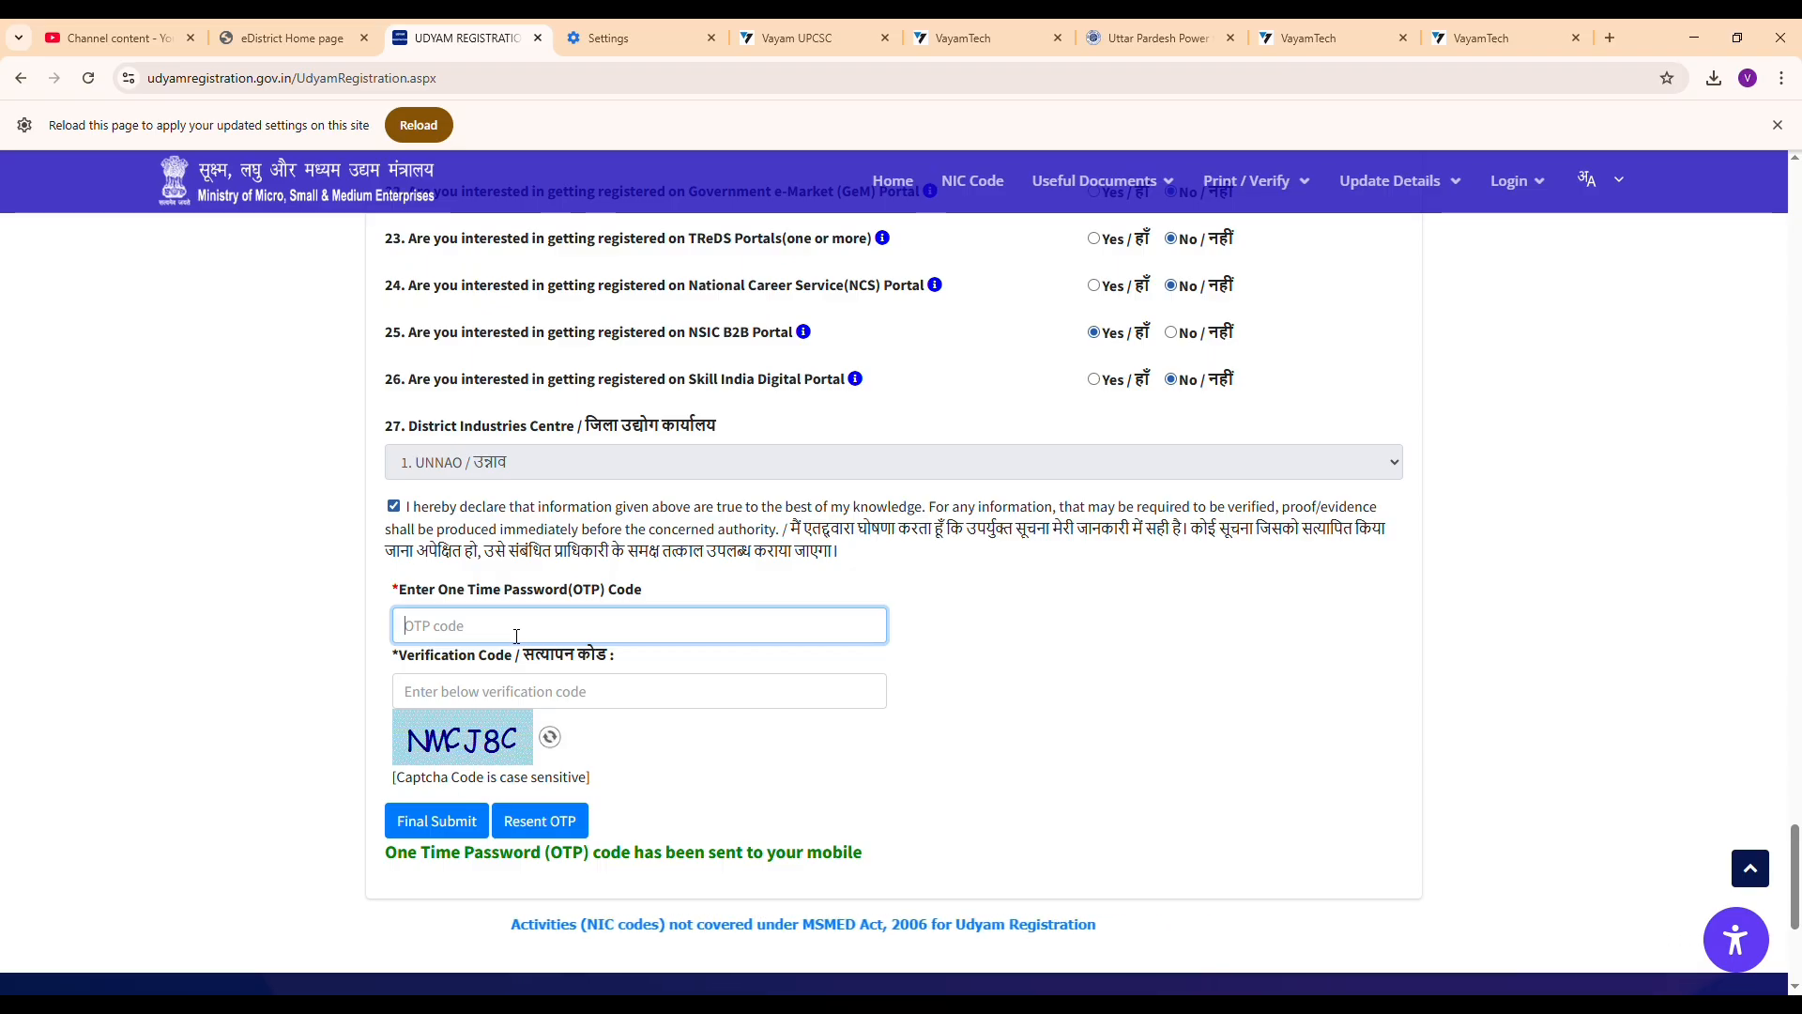
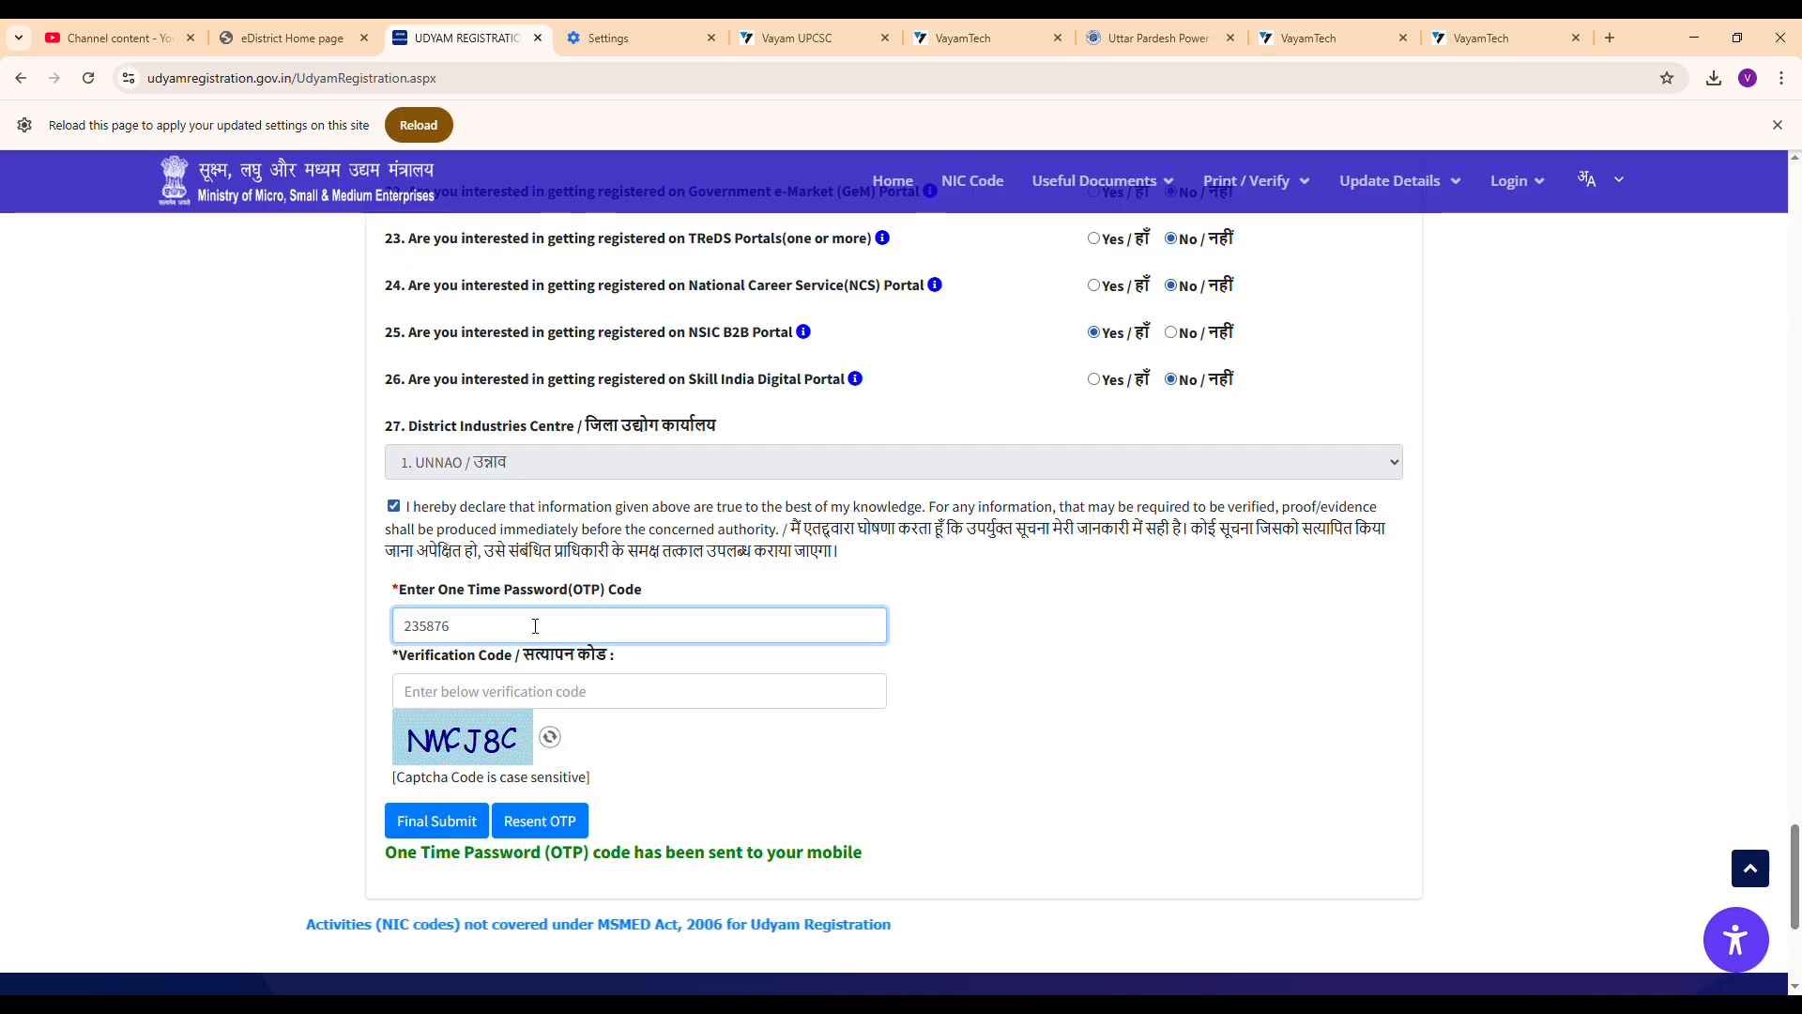
pyautogui.click(646, 706)
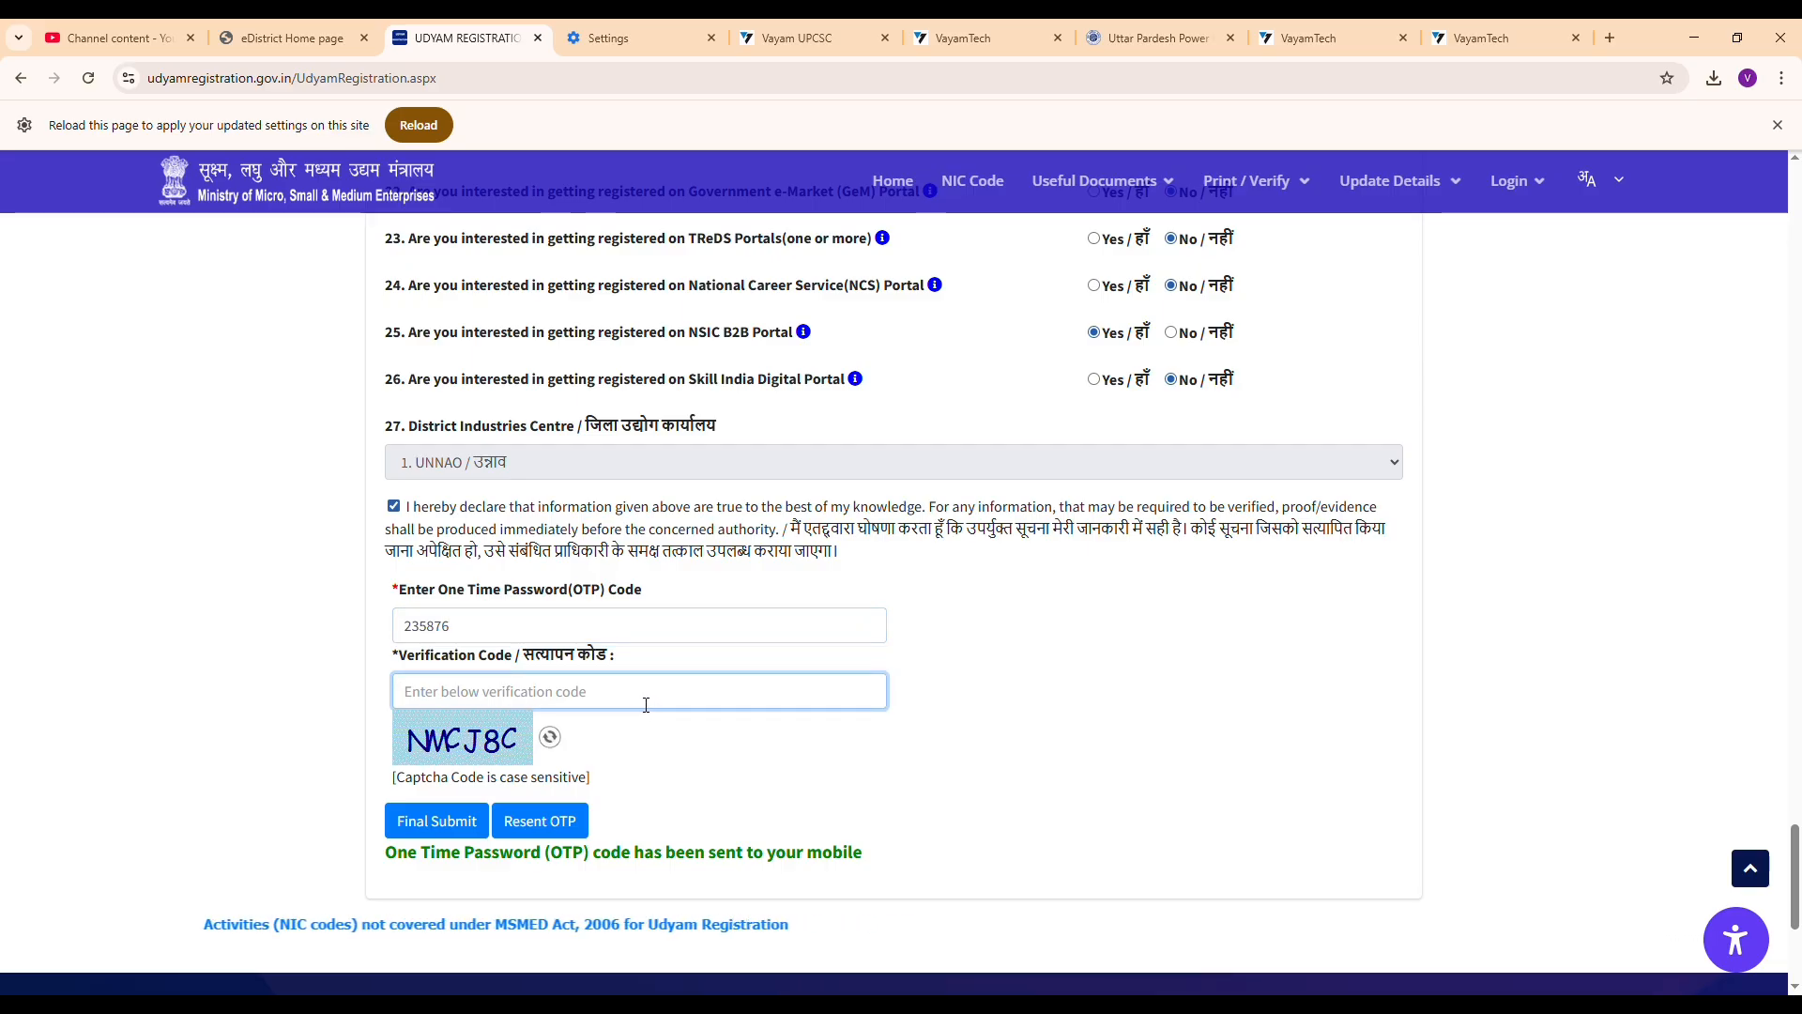
pyautogui.write('N')
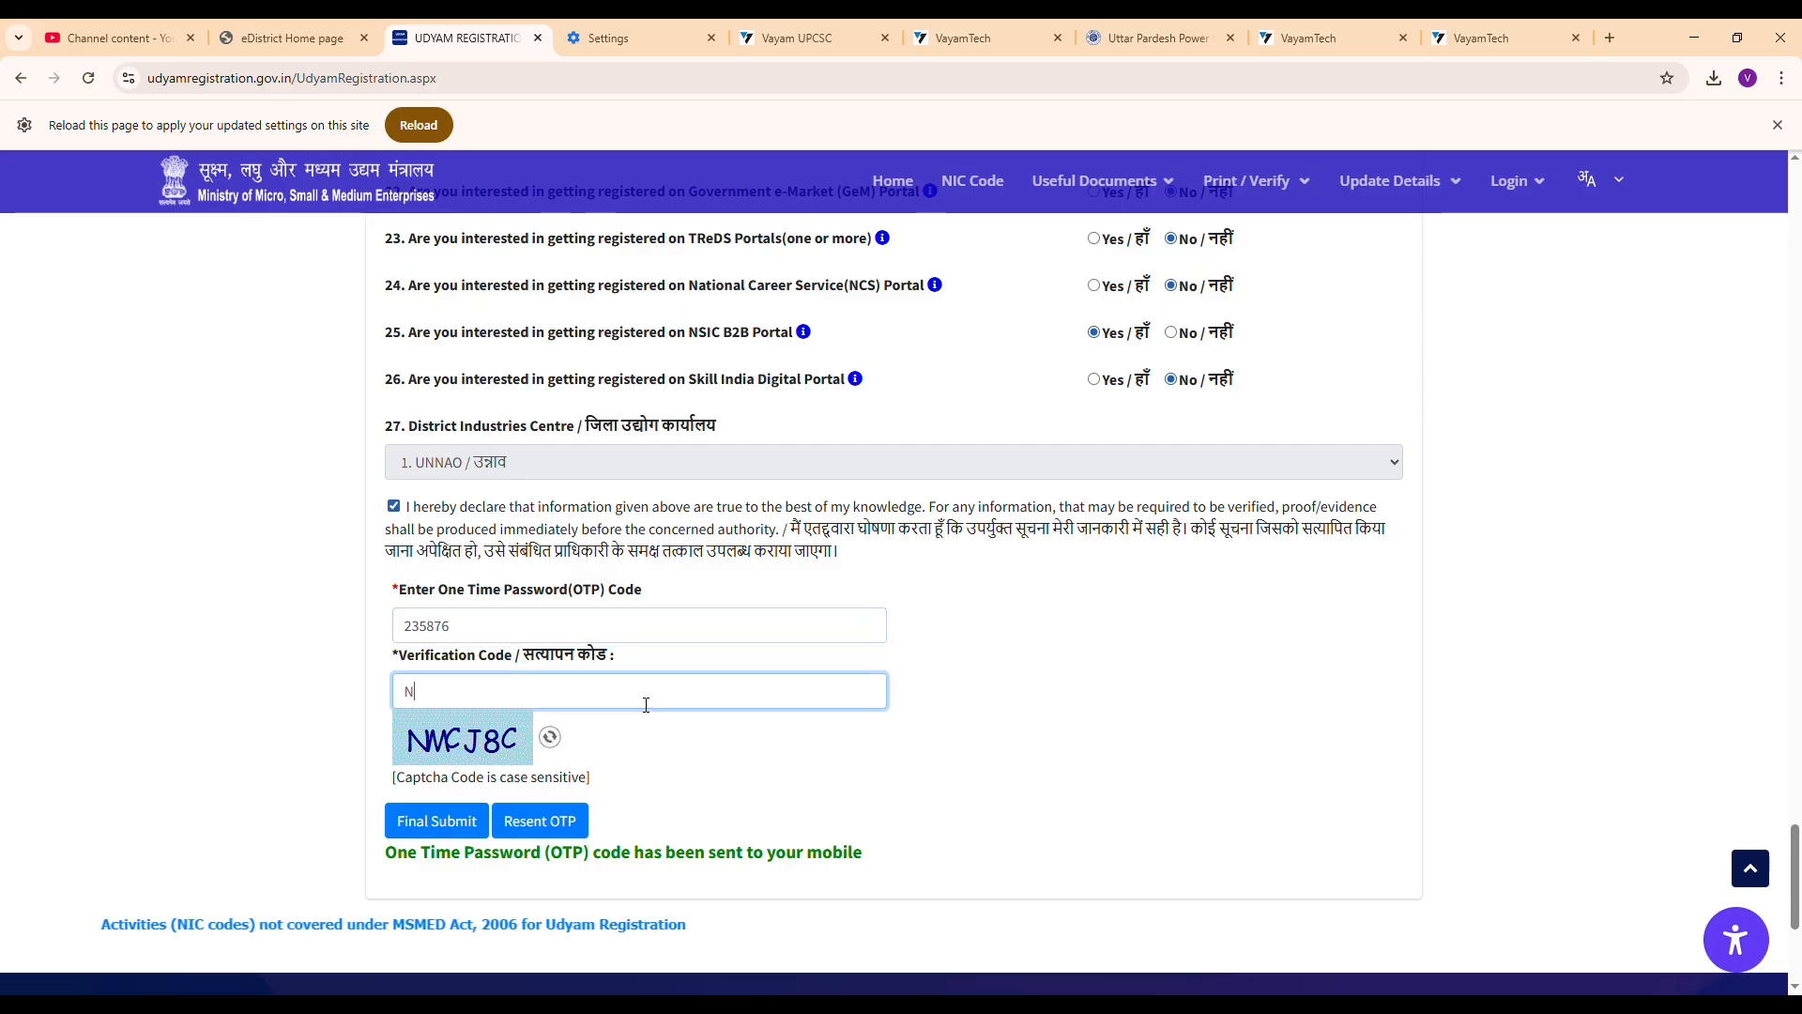
pyautogui.write('M')
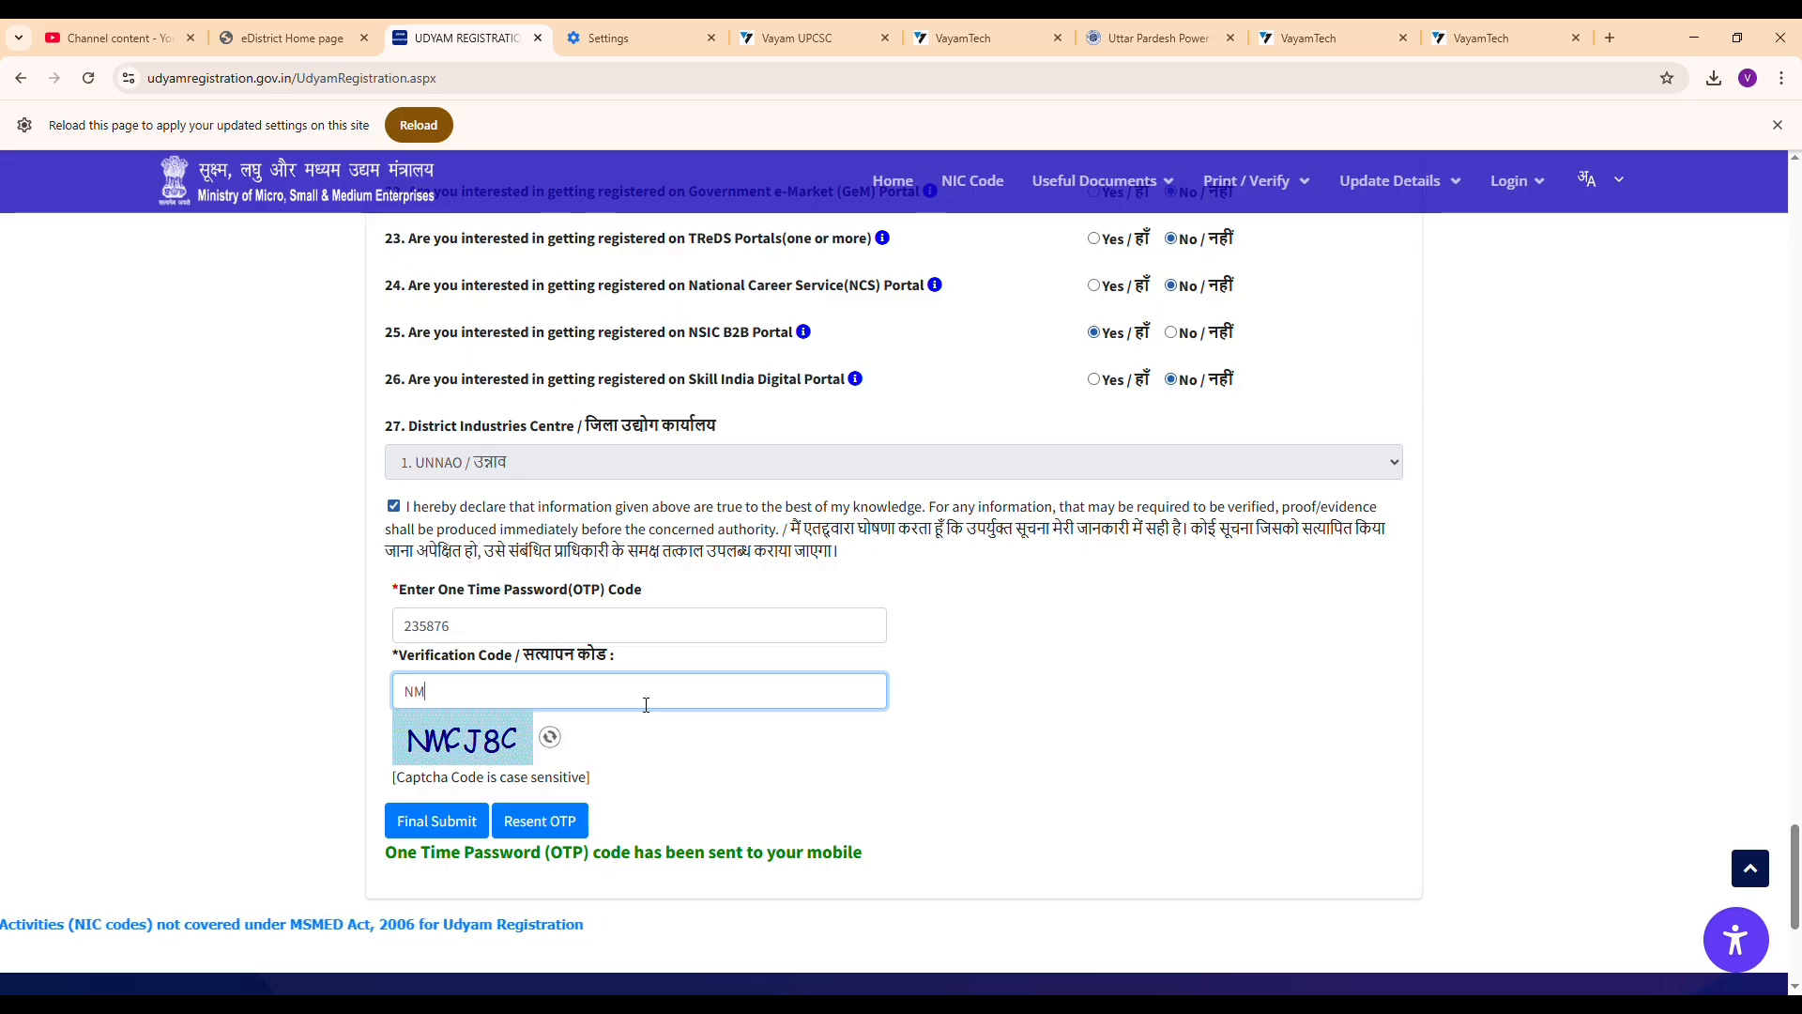
pyautogui.write('C')
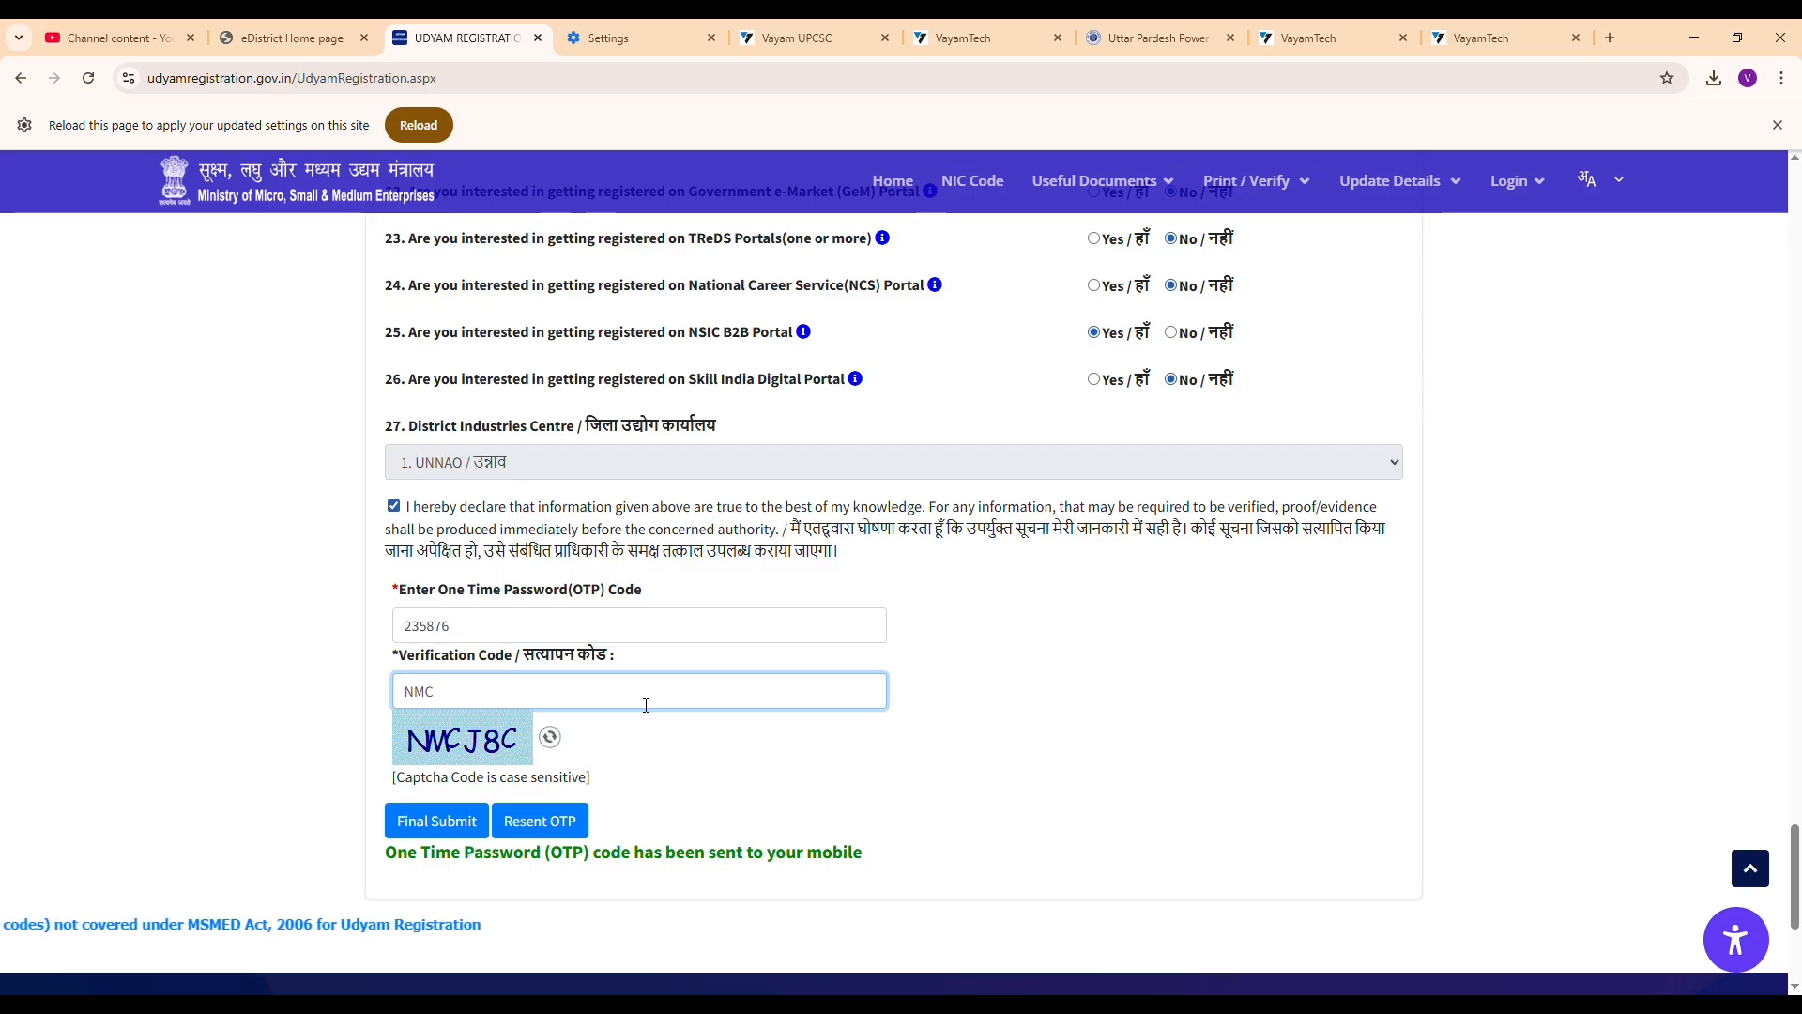
pyautogui.write('J8')
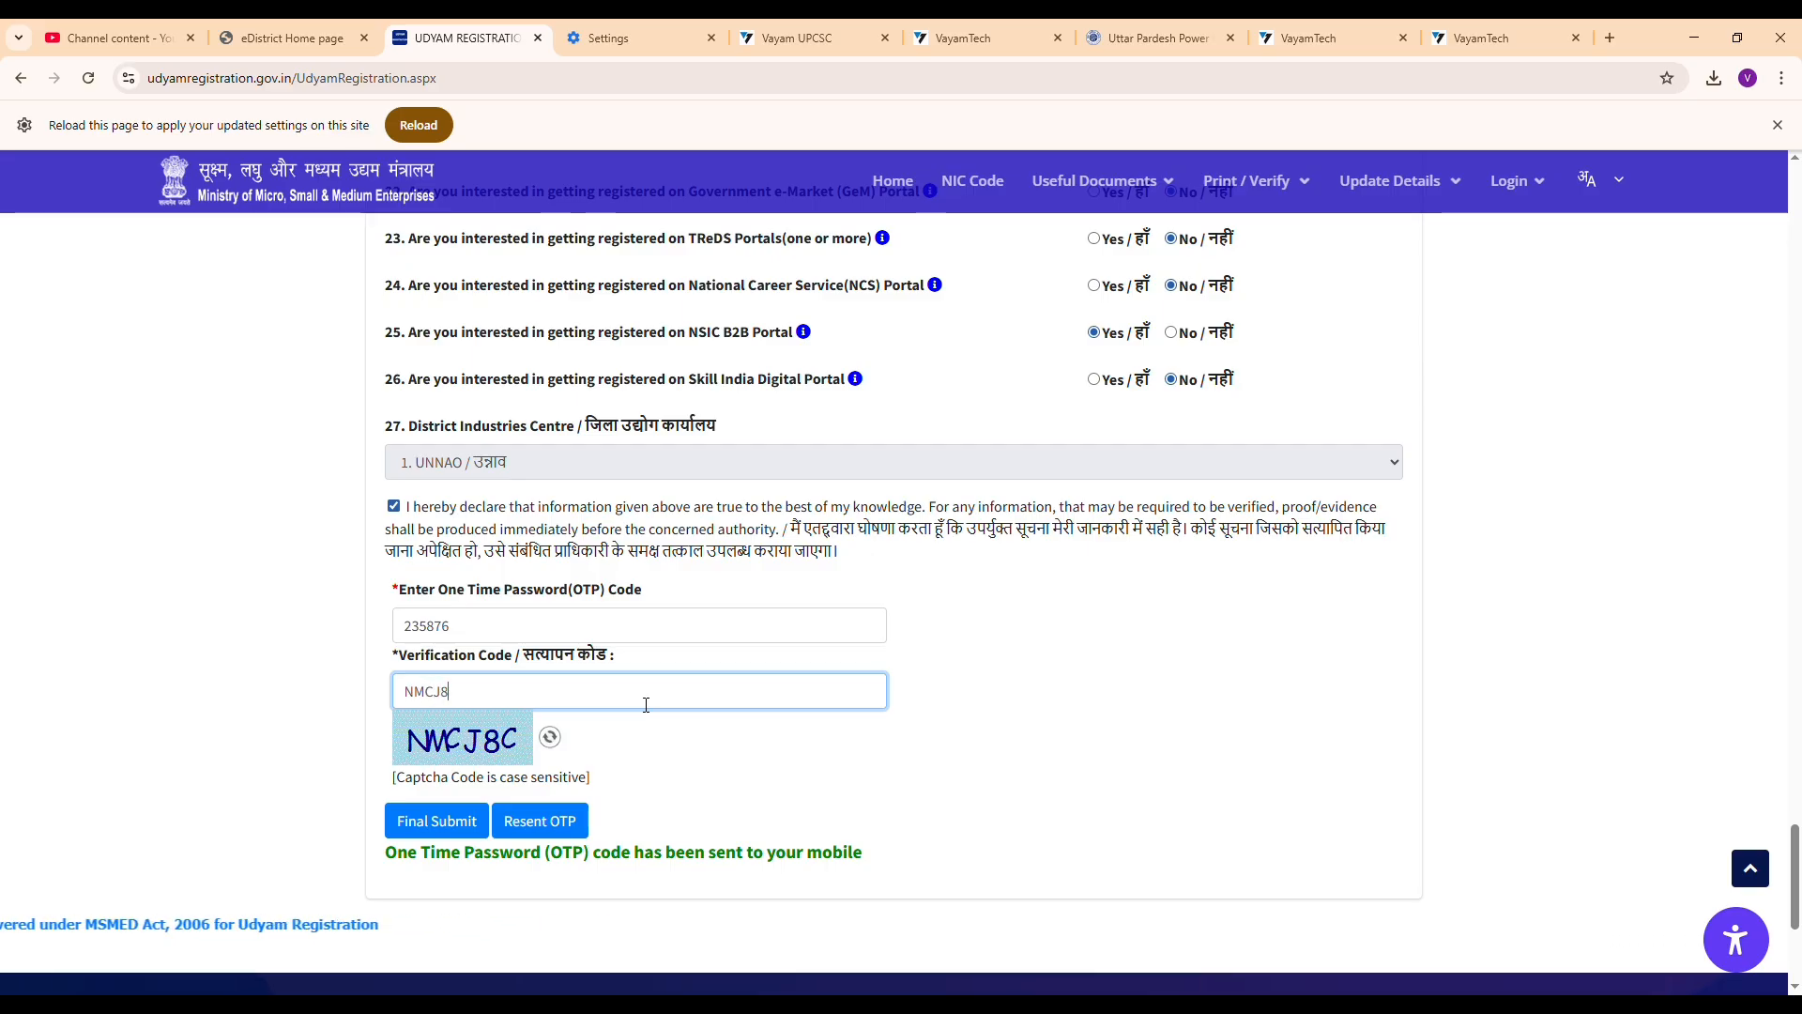
pyautogui.write('C')
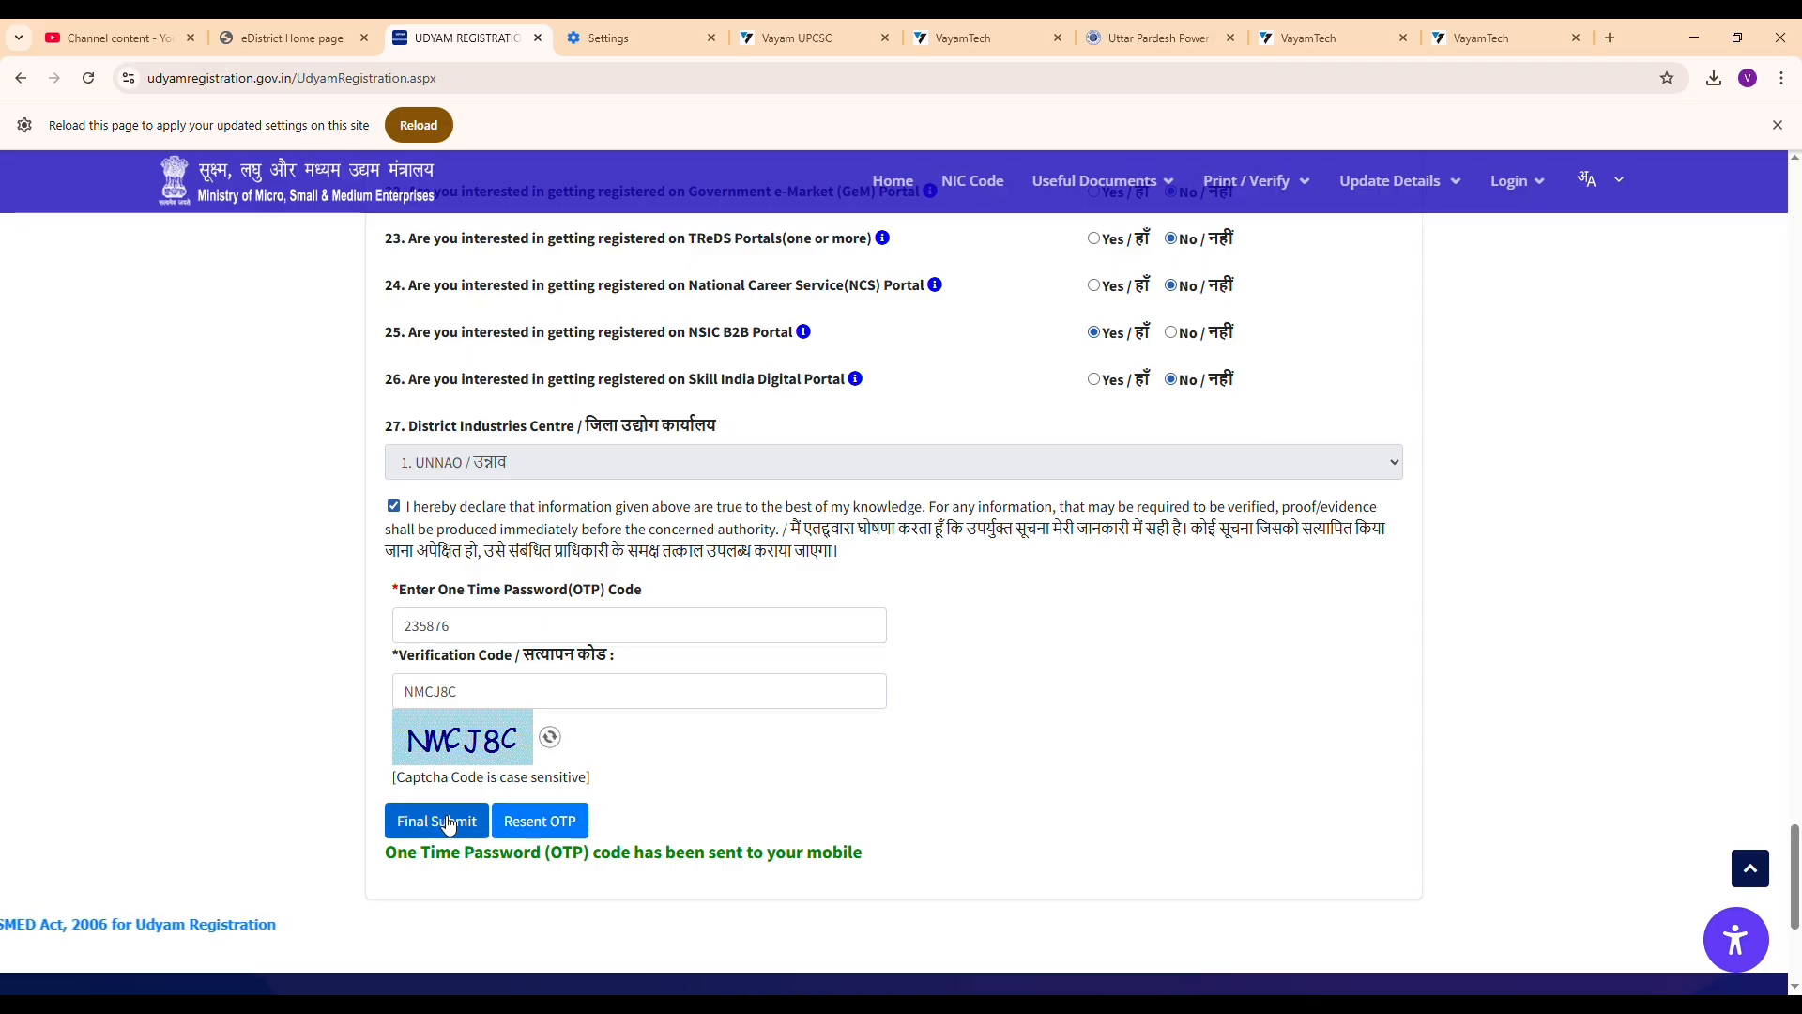
pyautogui.click(448, 823)
# - Confirm the final submission and acknowledge the 'Udyam registration successfully submitted' message
pyautogui.click(981, 212)
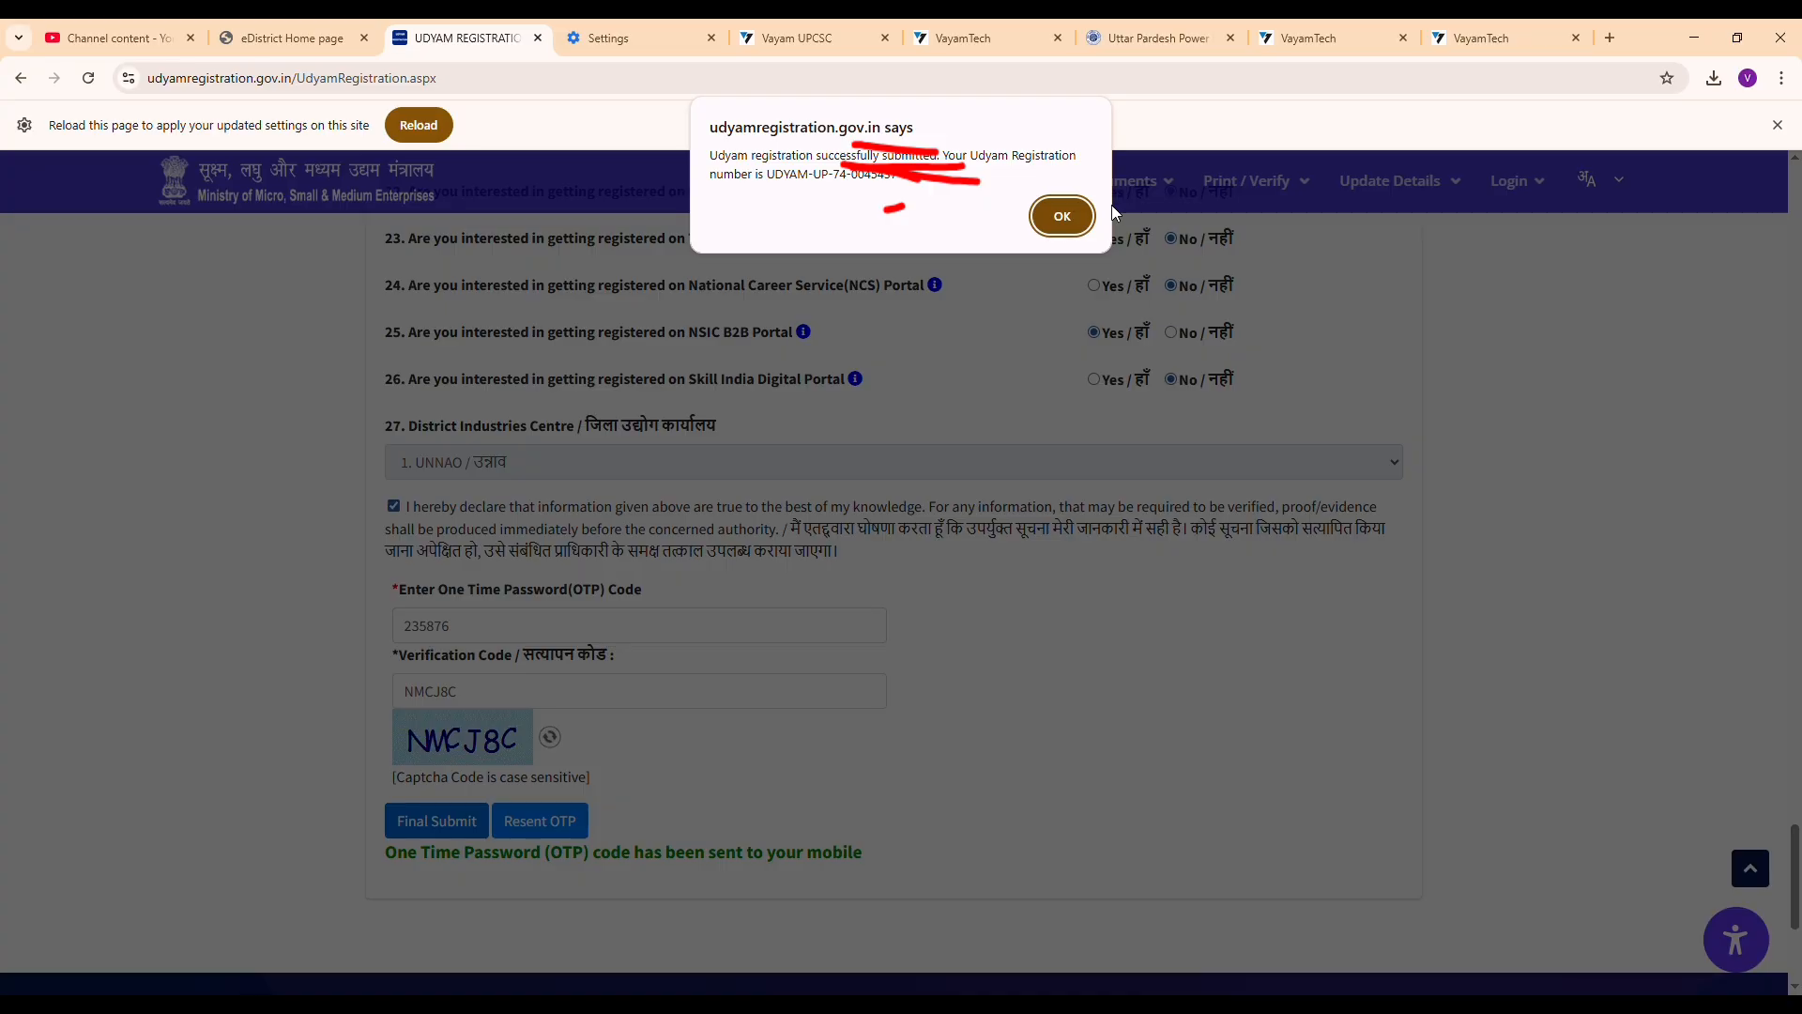
pyautogui.click(1064, 218)
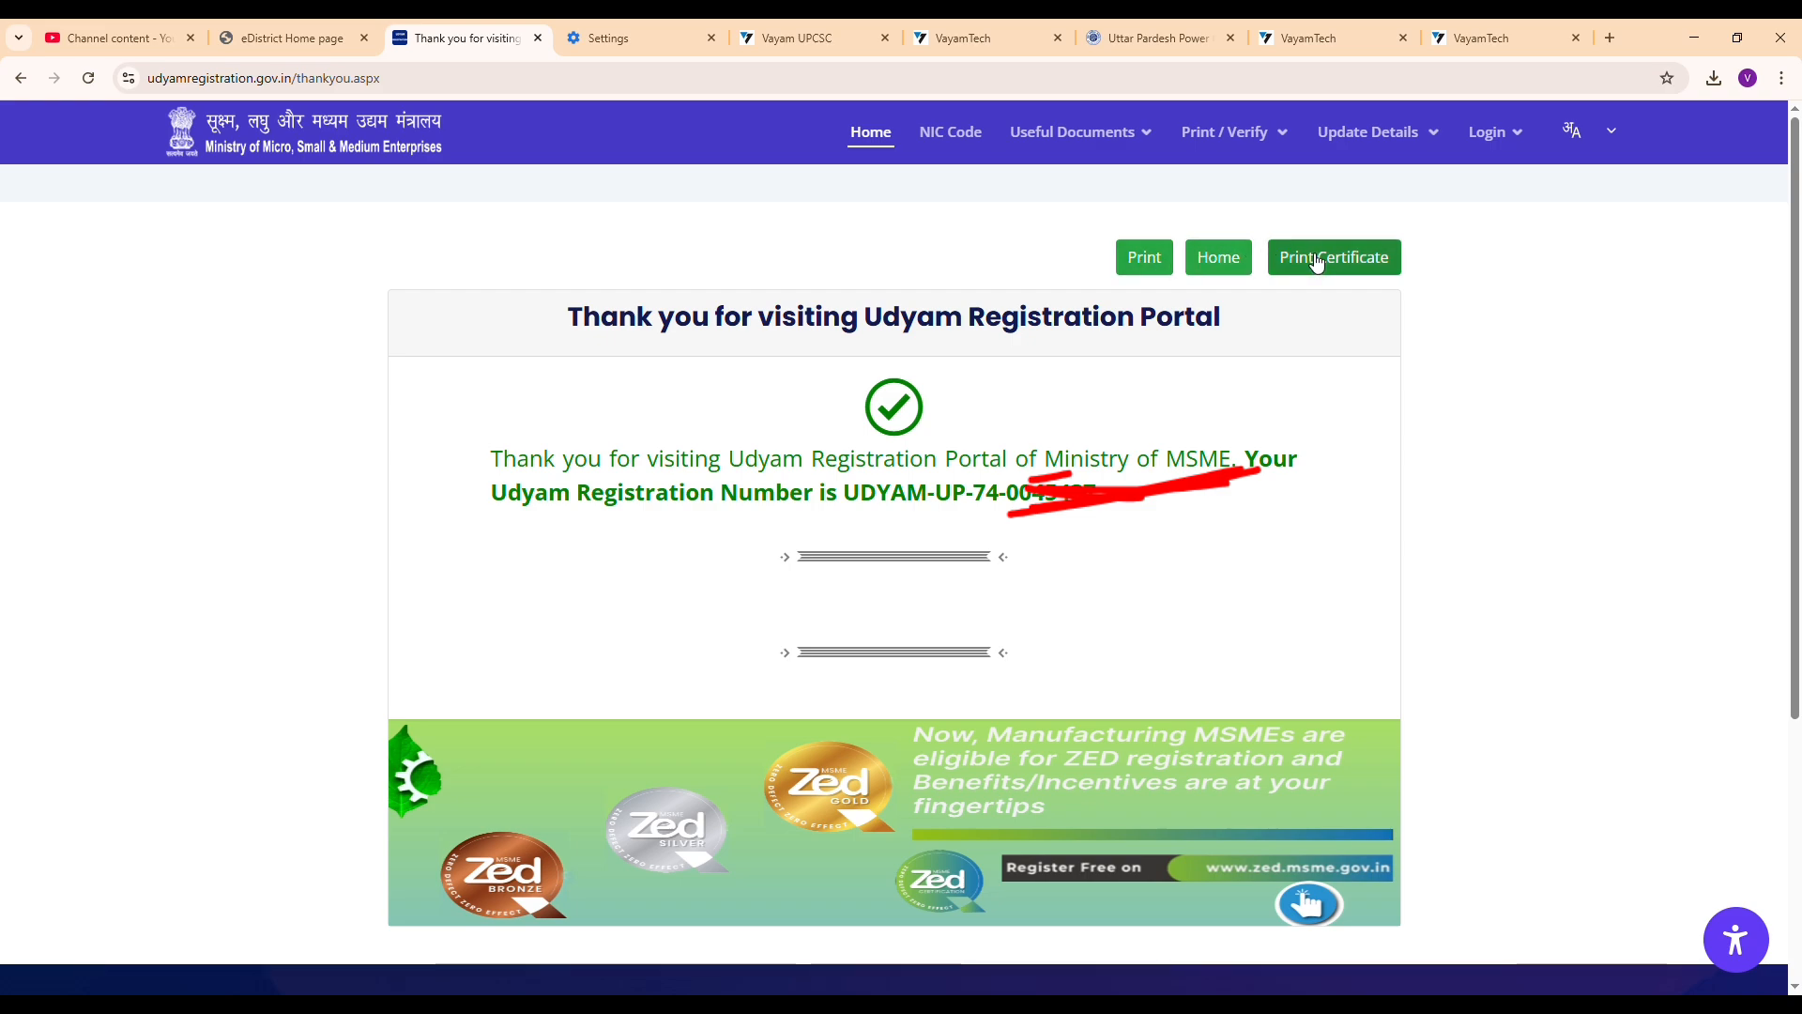
# - Go to Print Certificate login and try logging in with the mobile OTP
pyautogui.click(1318, 257)
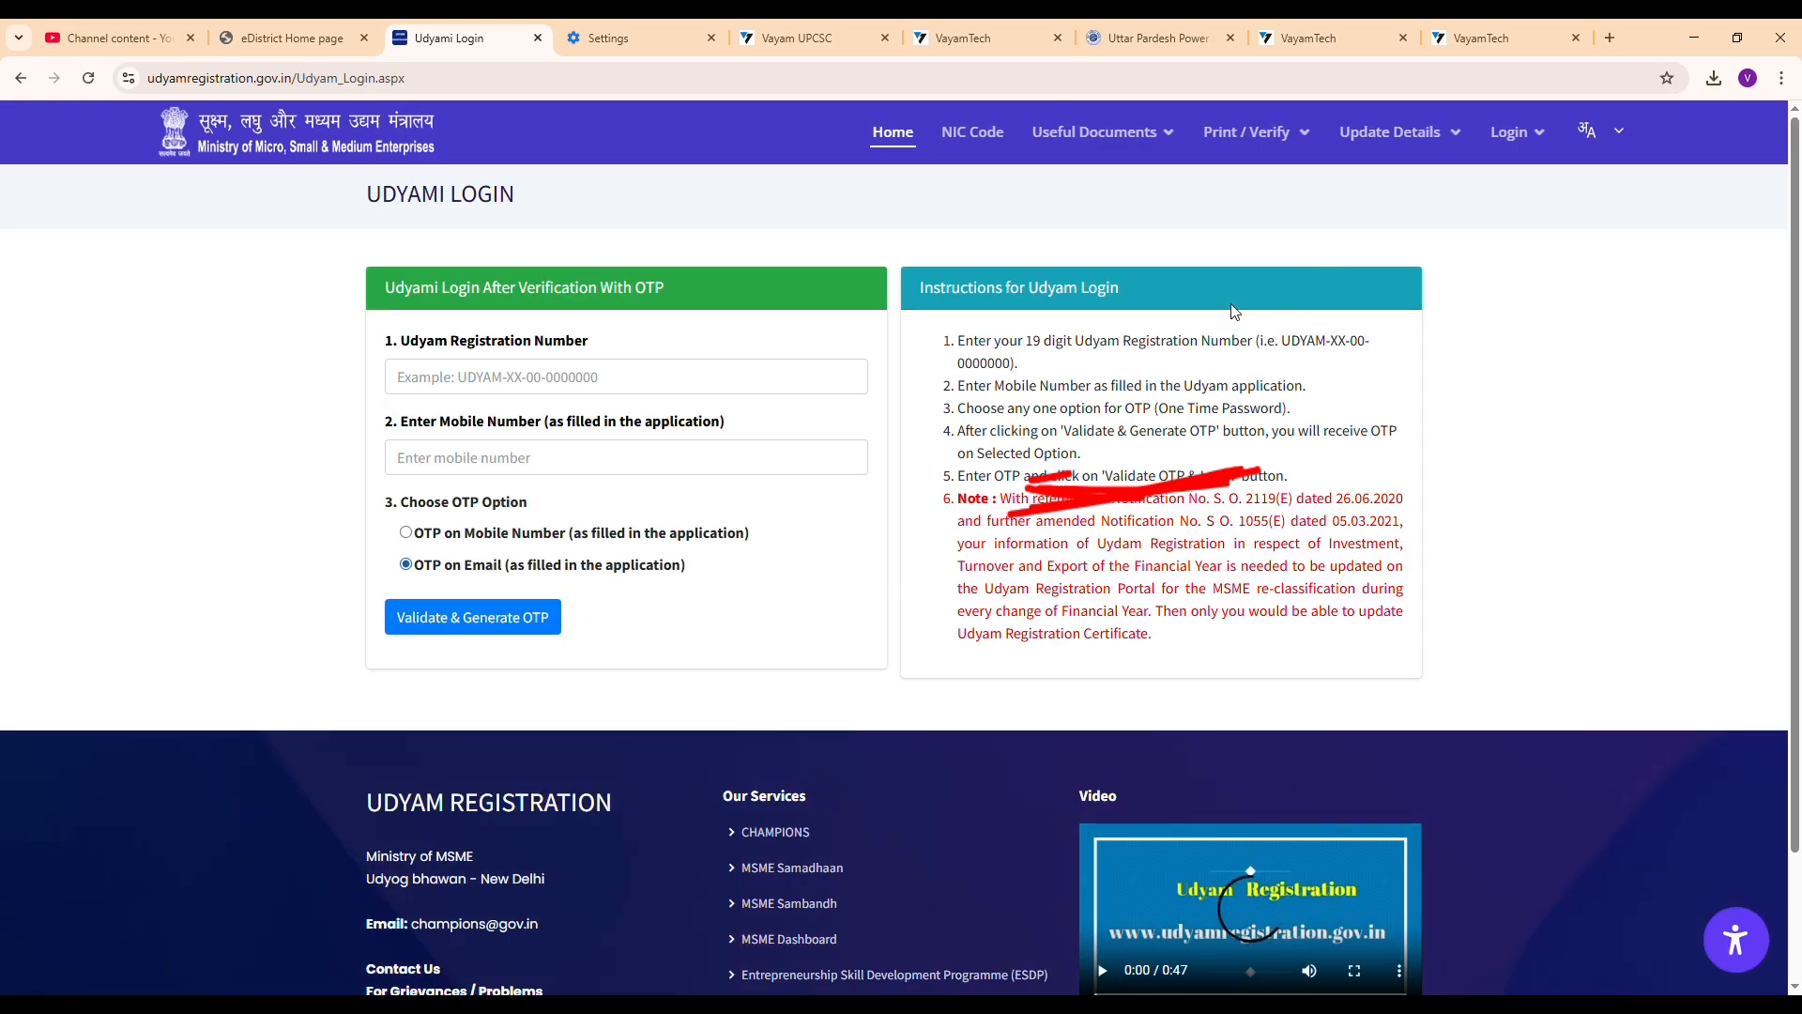
pyautogui.click(594, 379)
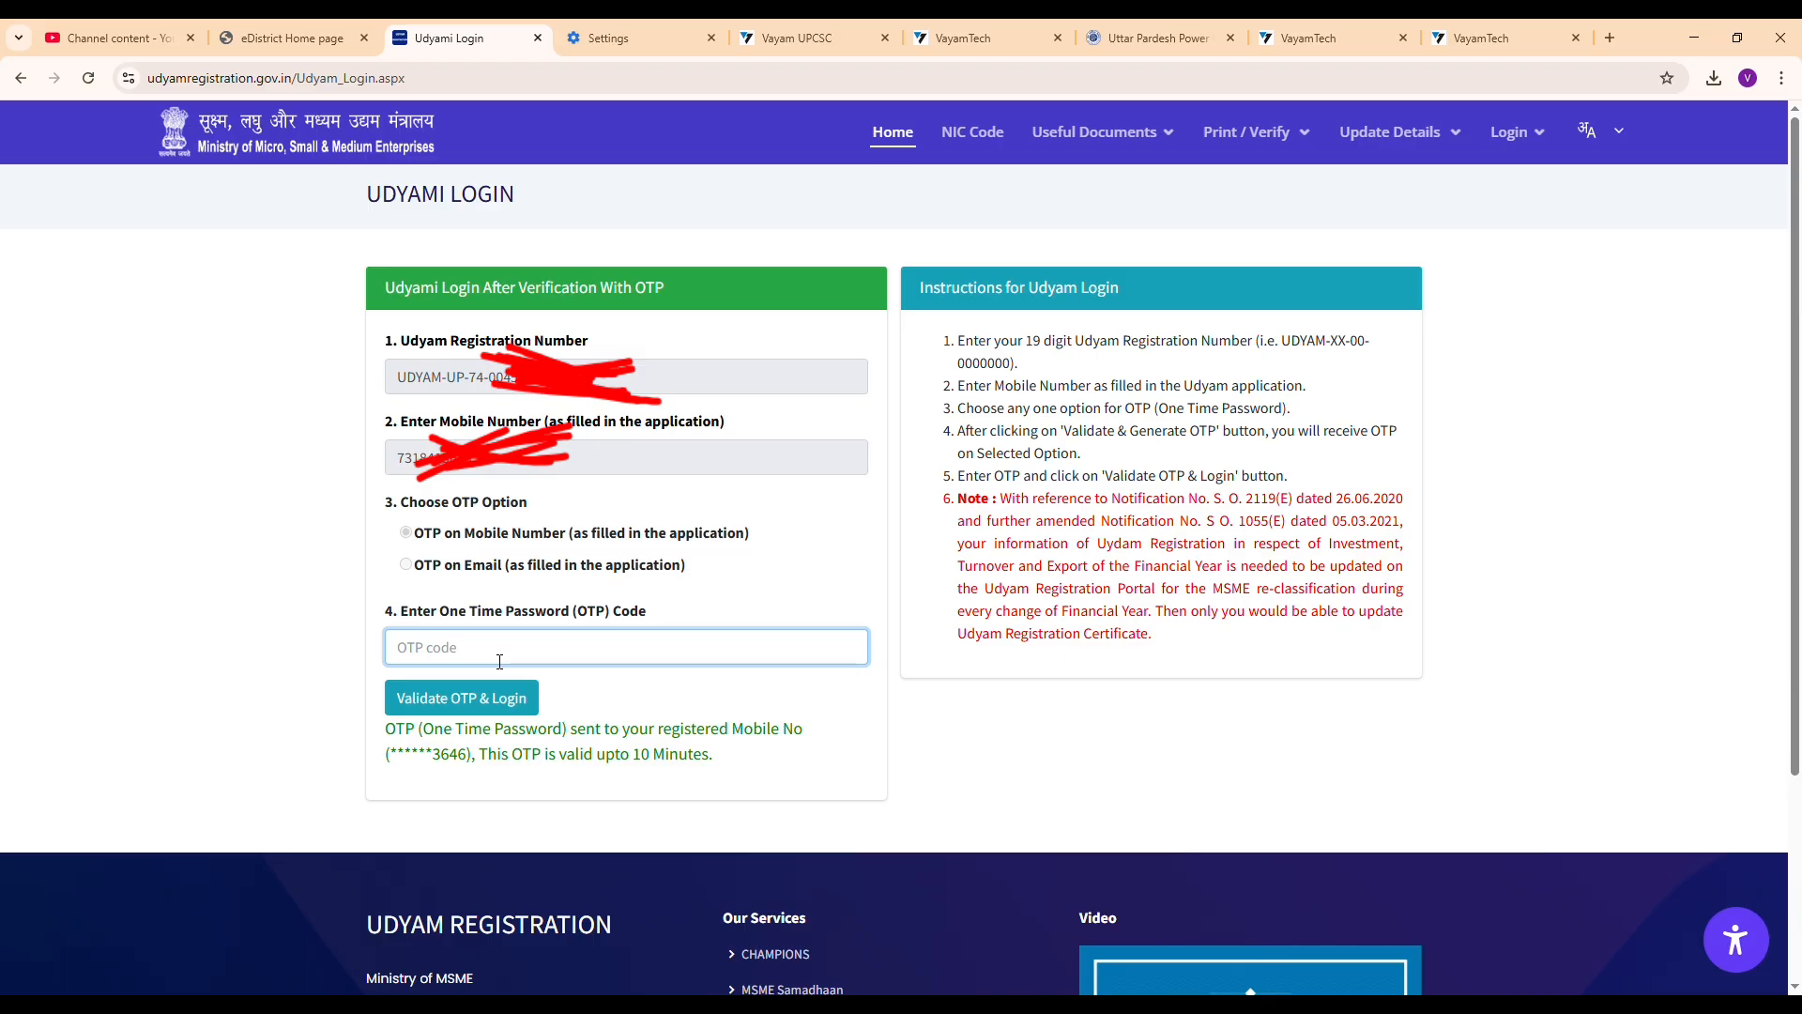
pyautogui.click(504, 710)
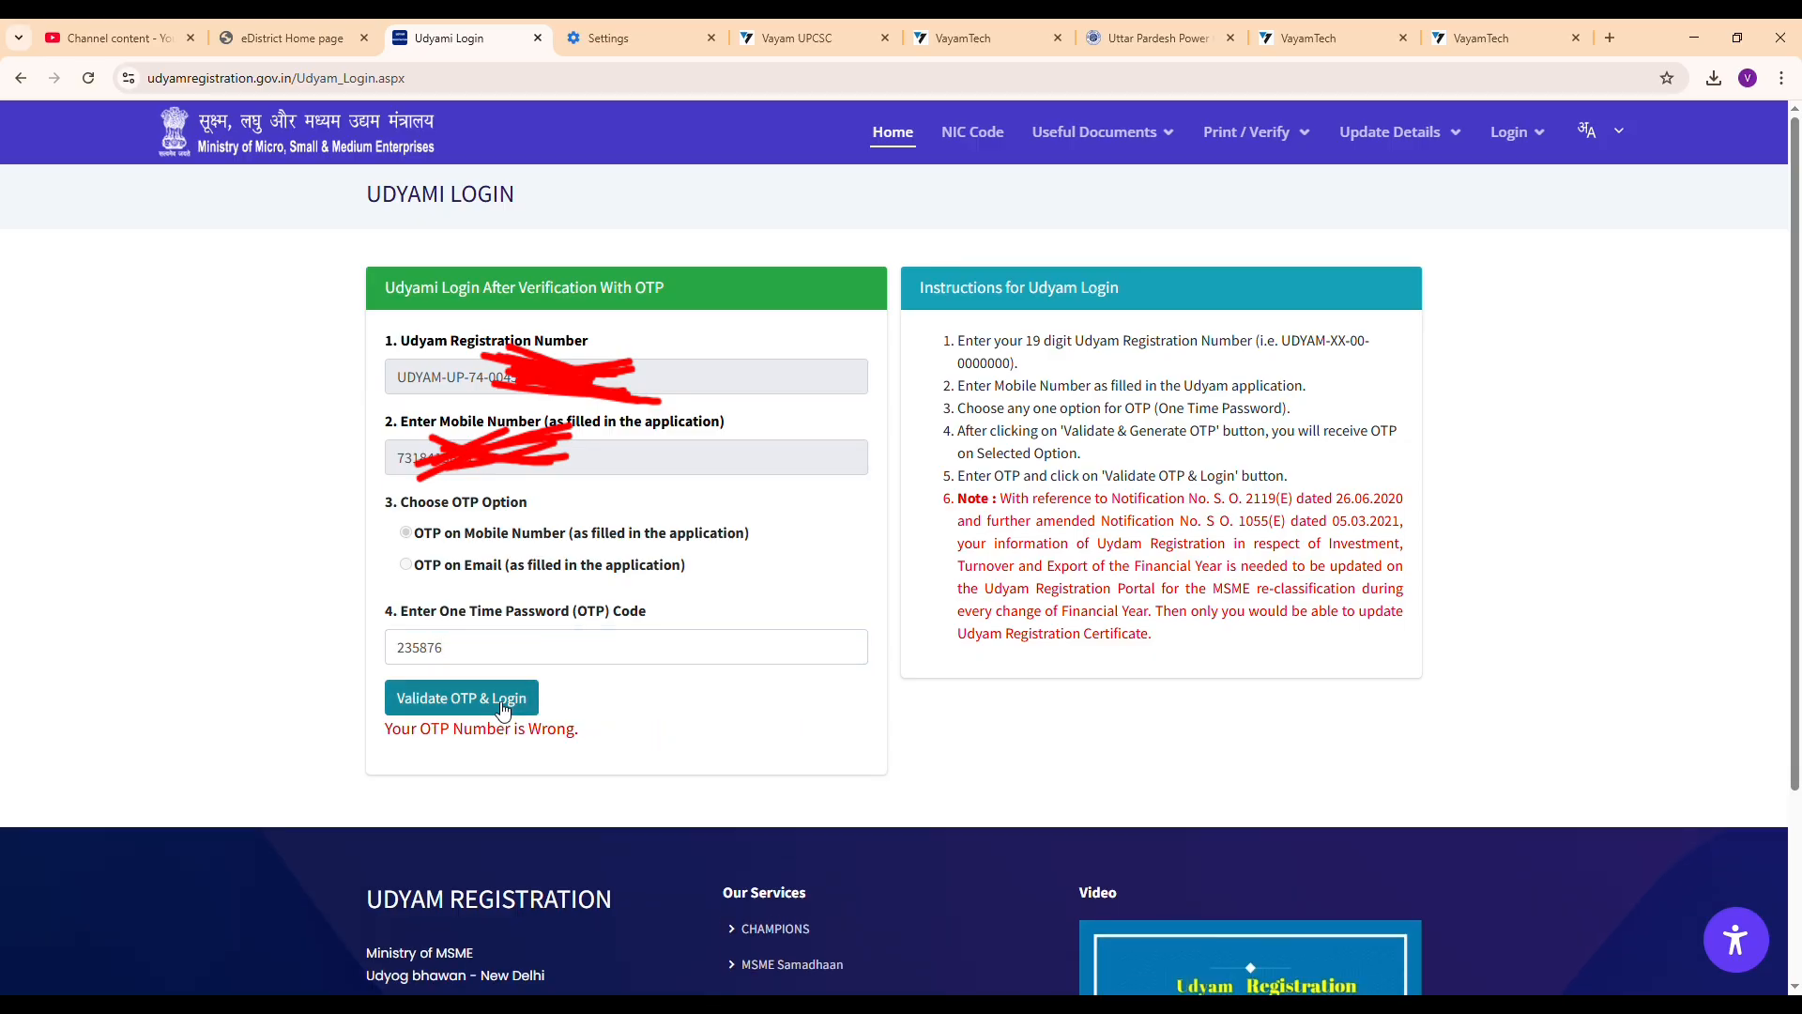
# - Correct the rejected OTP by re-entering its last digit
pyautogui.click(487, 661)
pyautogui.press('BackSpace')
pyautogui.press('BackSpace')
pyautogui.press('BackSpace')
pyautogui.press('BackSpace')
pyautogui.press('BackSpace')
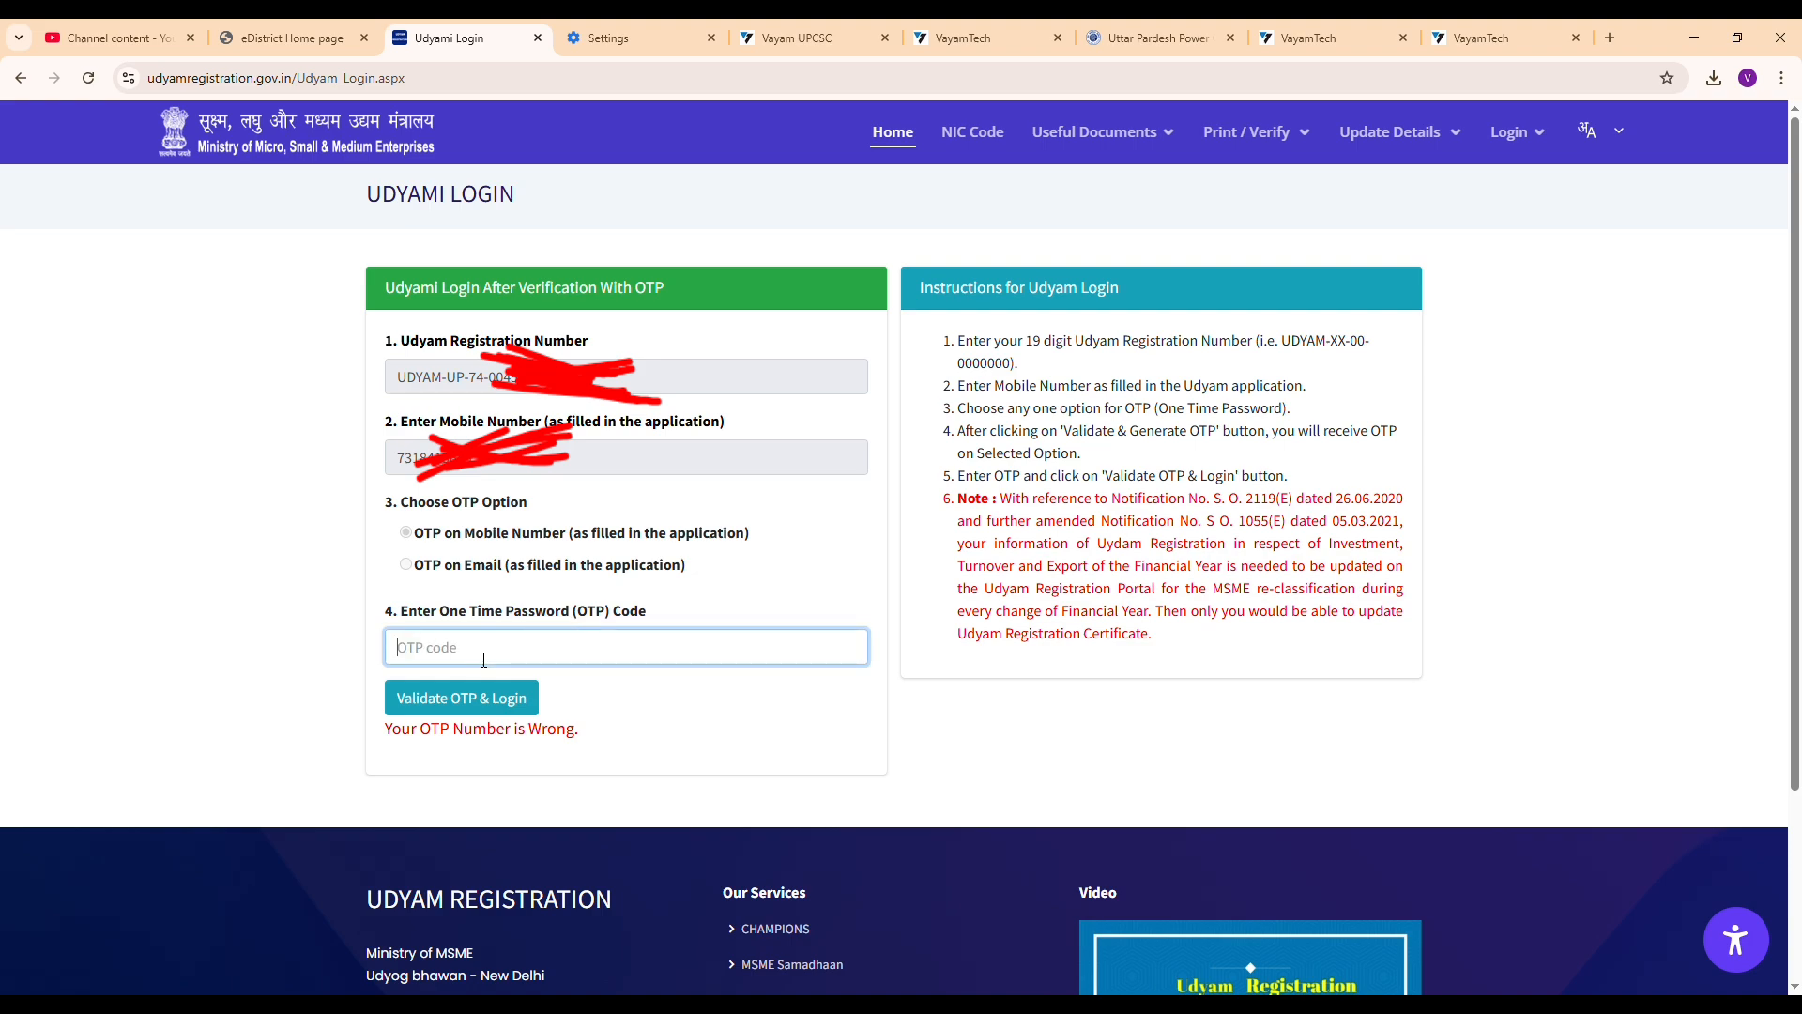
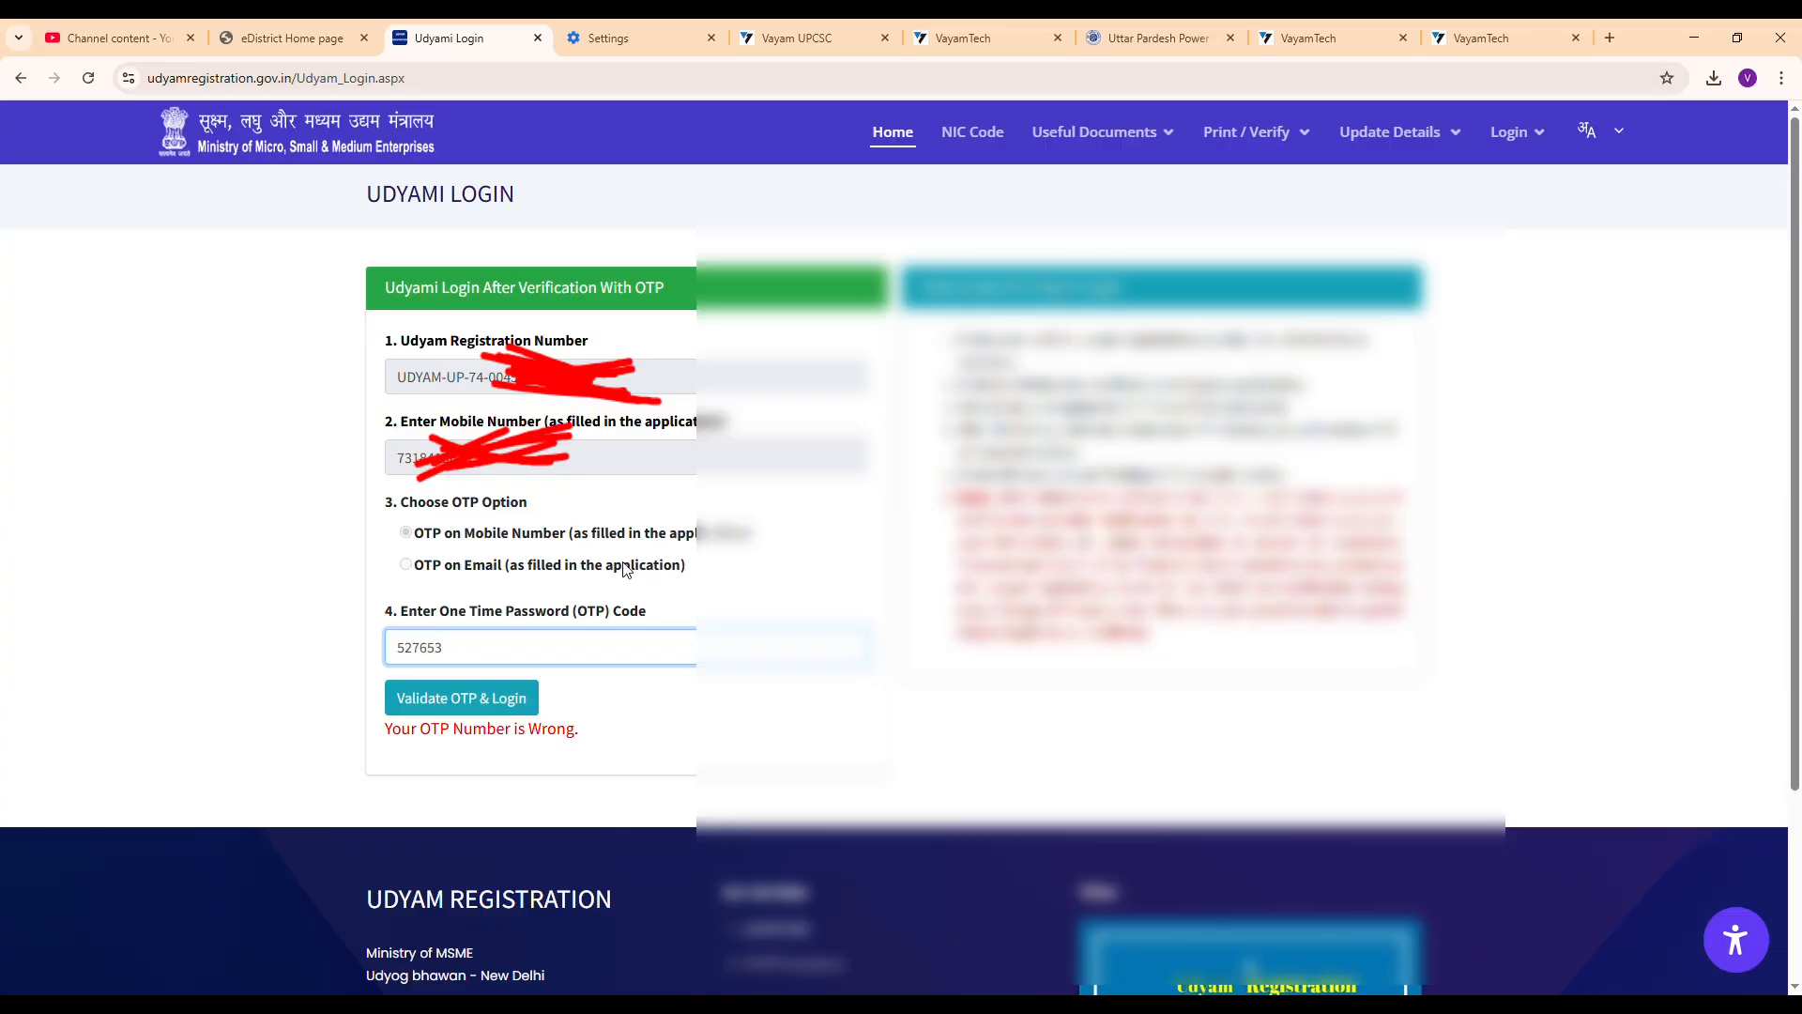
pyautogui.click(512, 704)
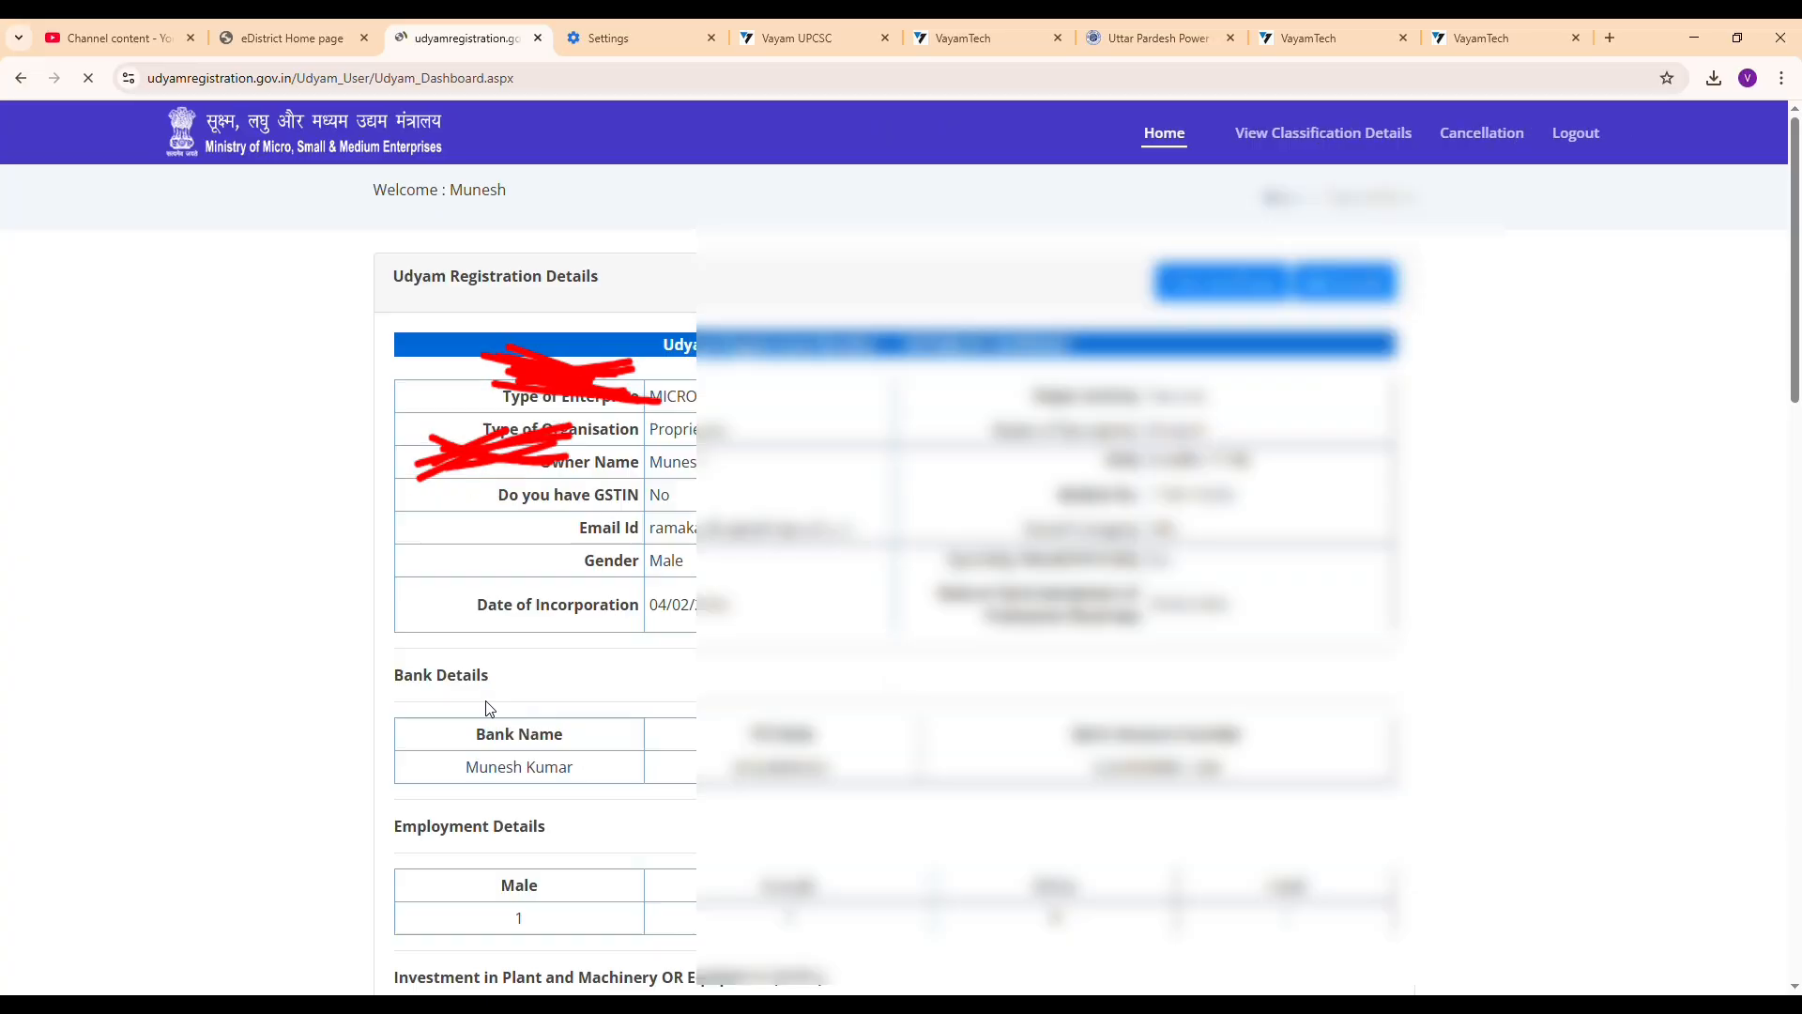
pyautogui.scroll(-10, 1099, 384)
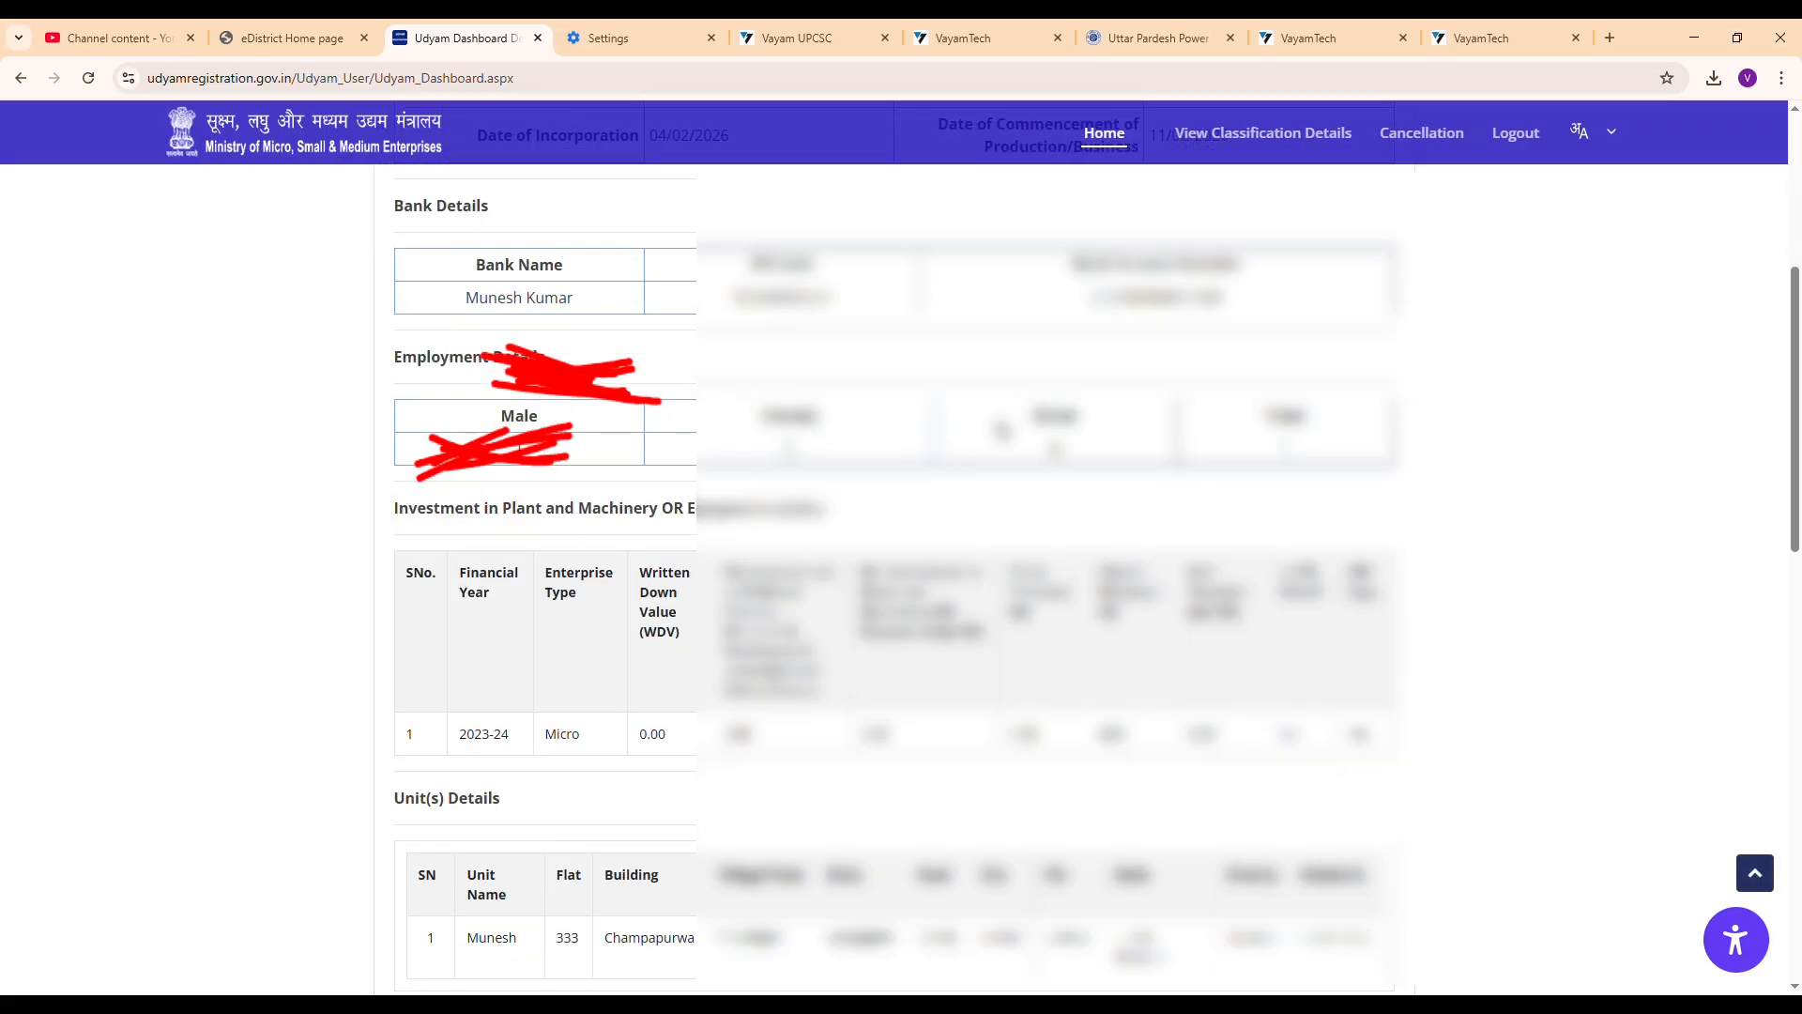
pyautogui.scroll(-4, 1009, 451)
pyautogui.scroll(15, 1088, 395)
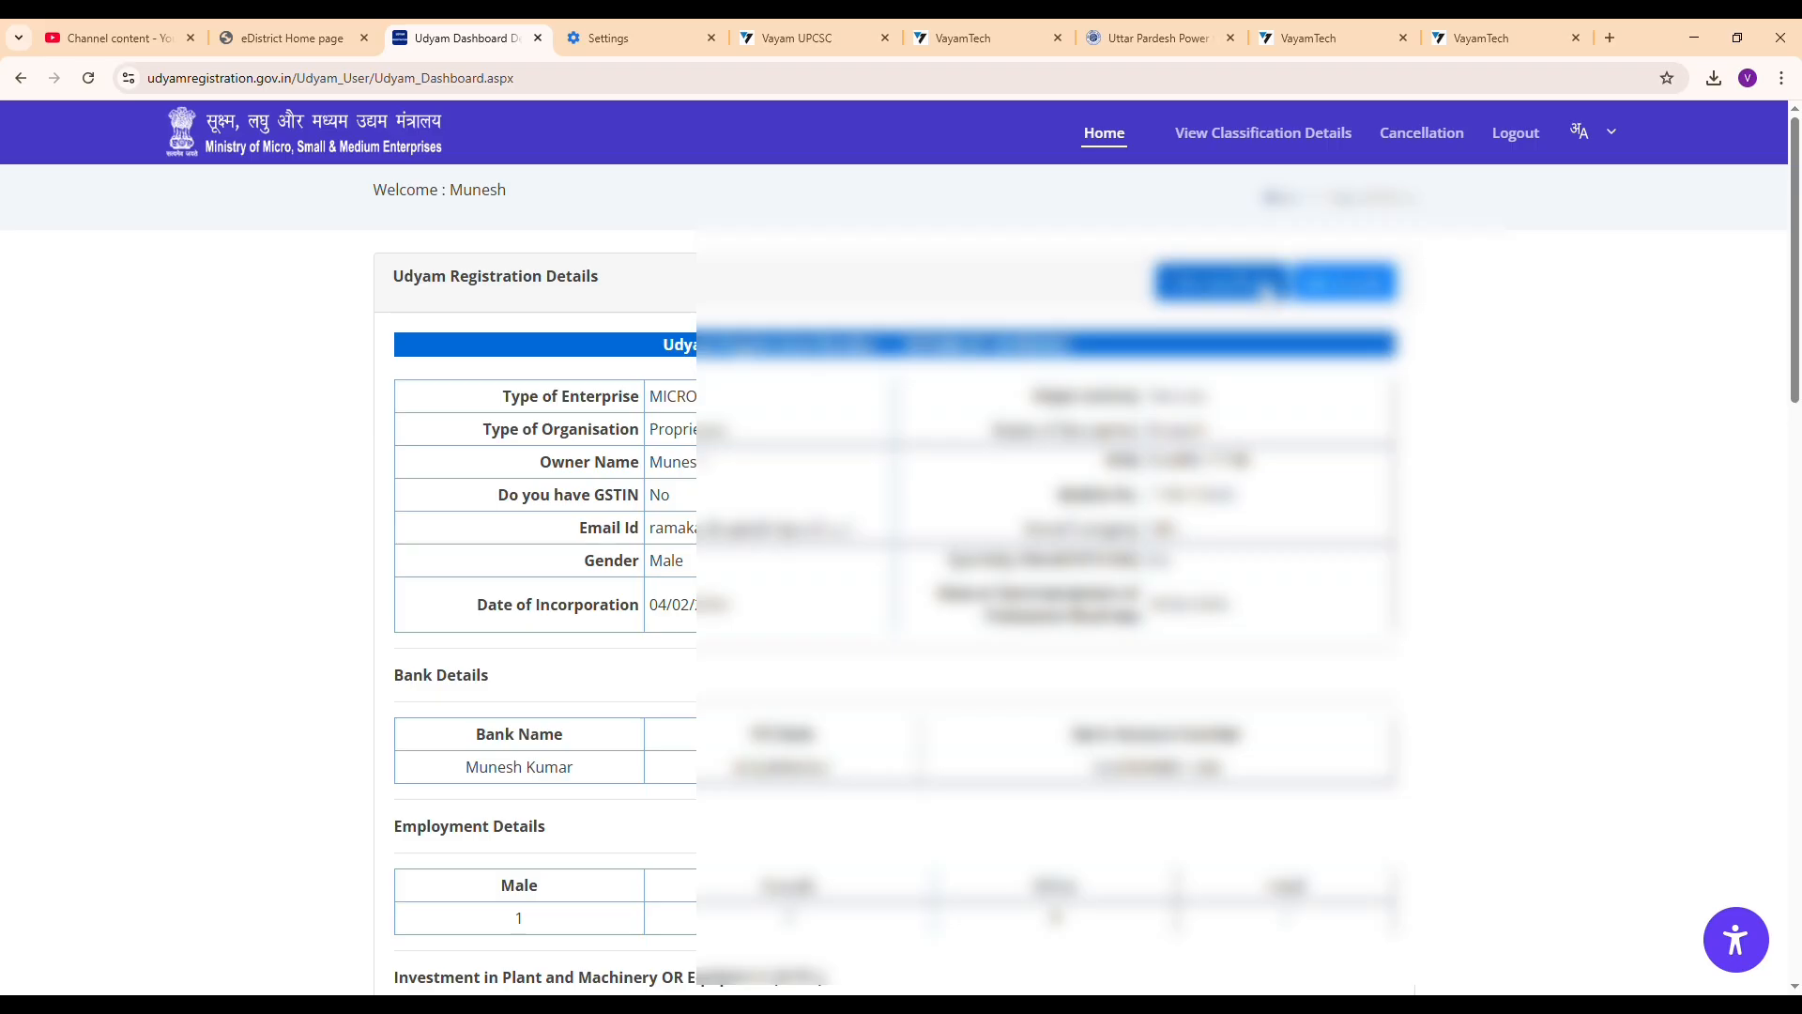
pyautogui.scroll(-2, 1251, 287)
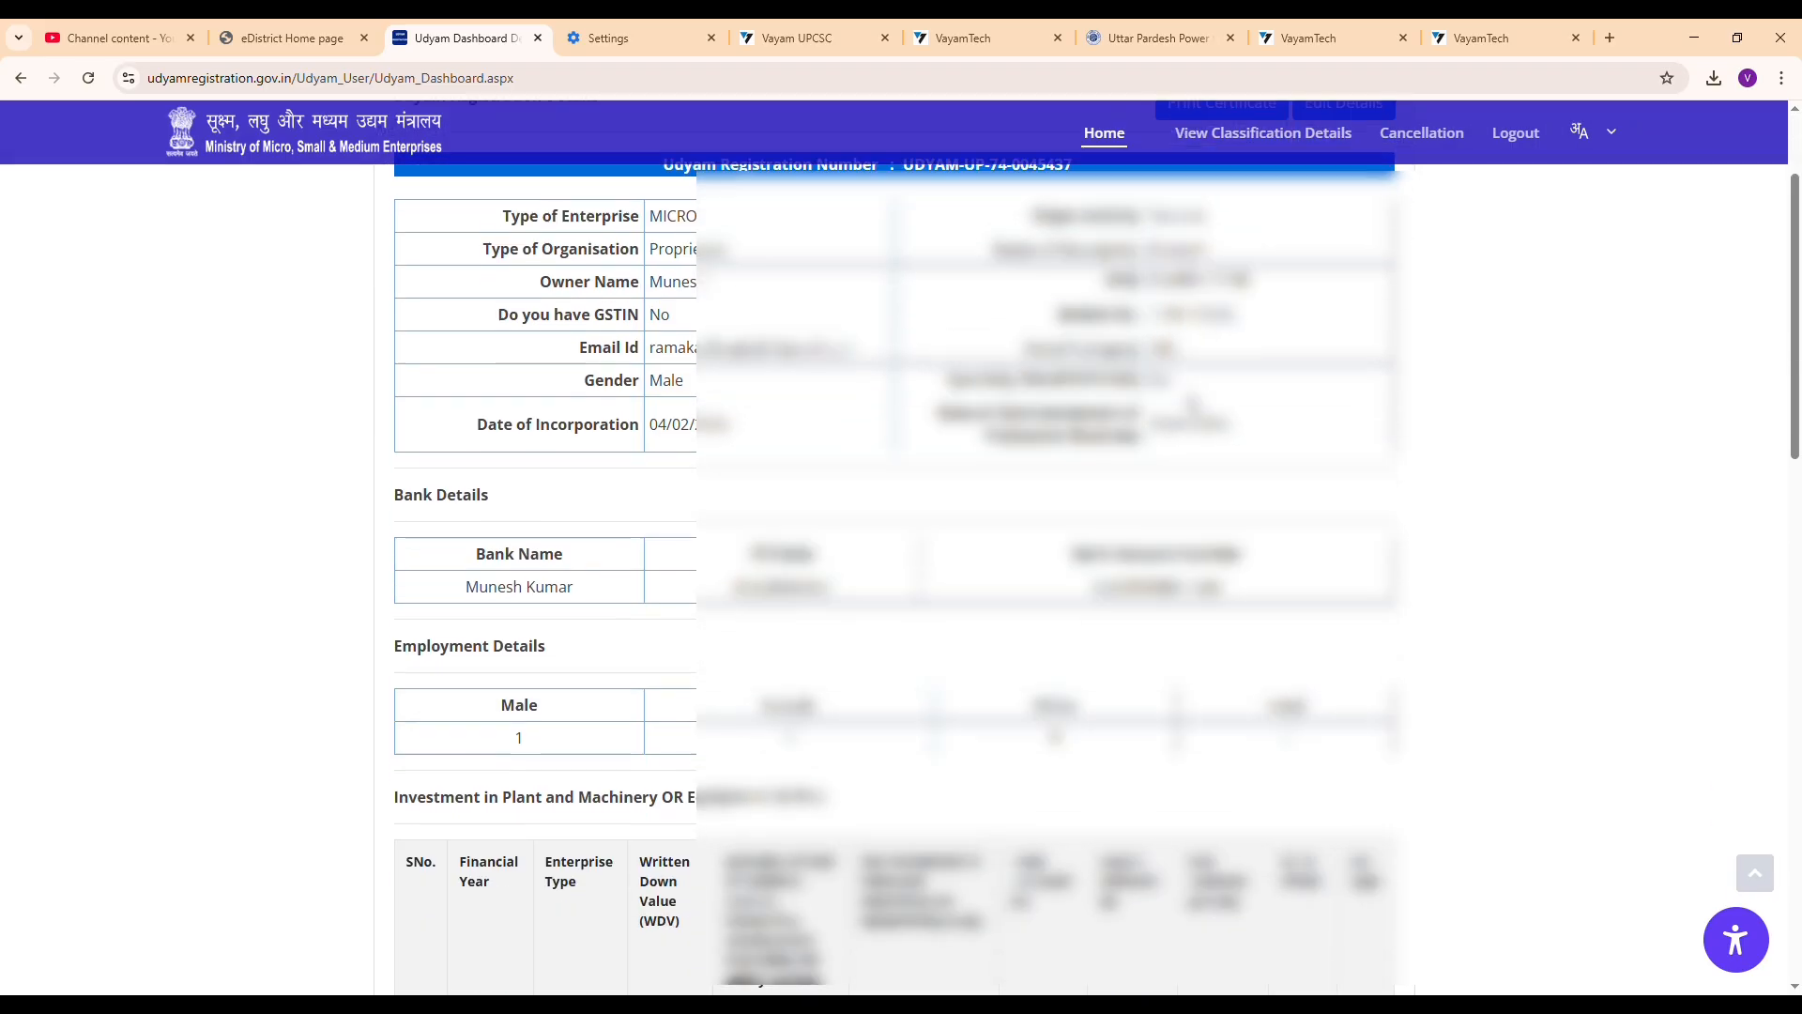
pyautogui.scroll(1, 1252, 286)
pyautogui.scroll(1, 1205, 368)
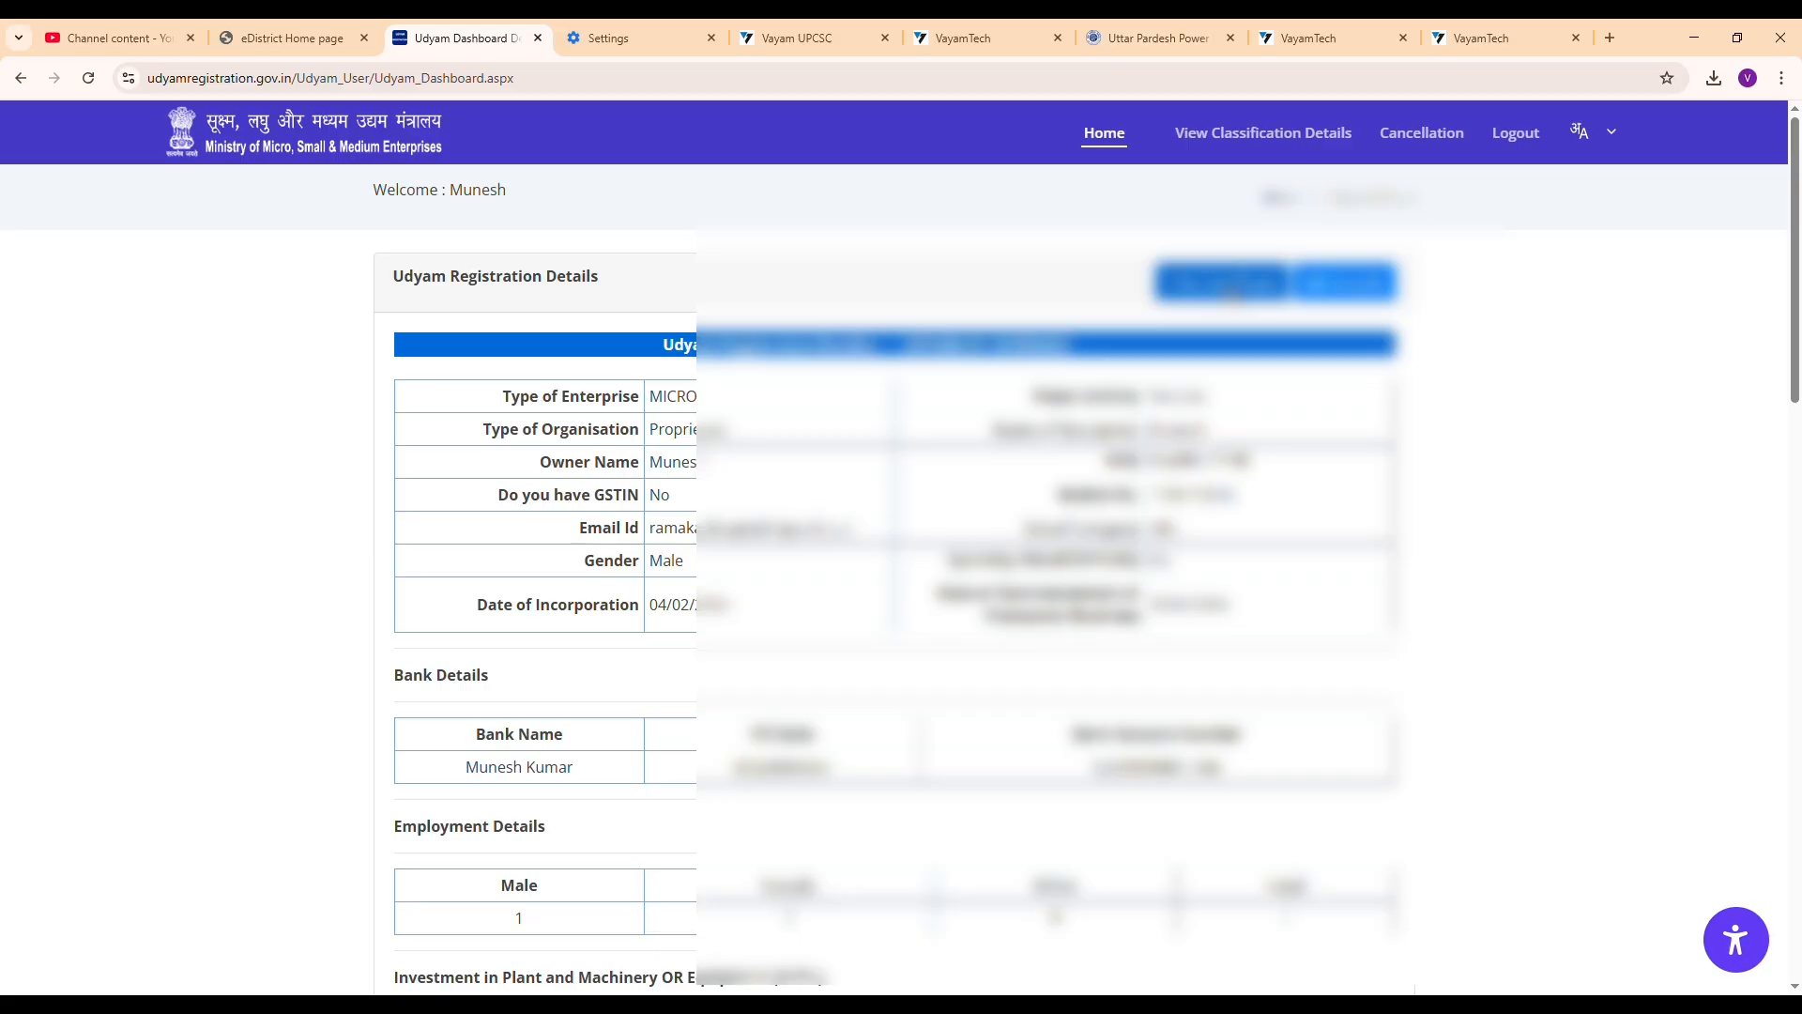
# - Open the Udyam Registration Certificate from the dashboard and review it
pyautogui.click(1230, 284)
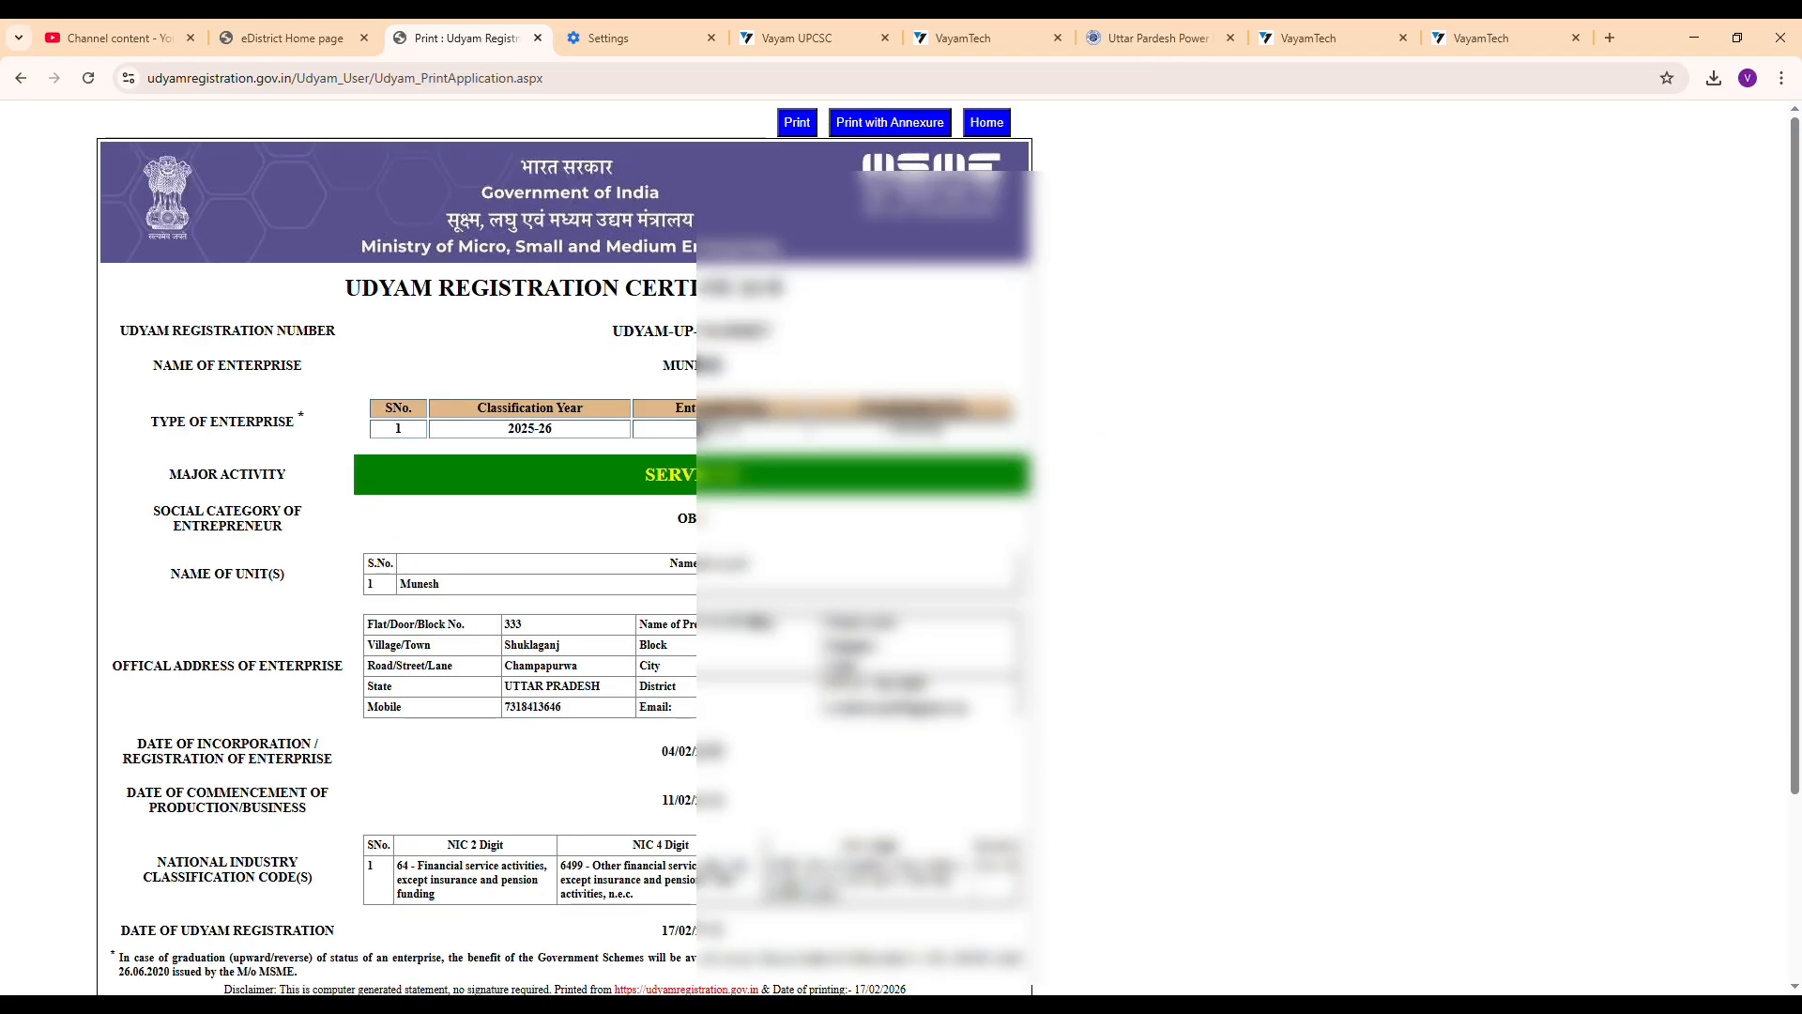
pyautogui.scroll(-1, 713, 451)
pyautogui.scroll(1, 732, 456)
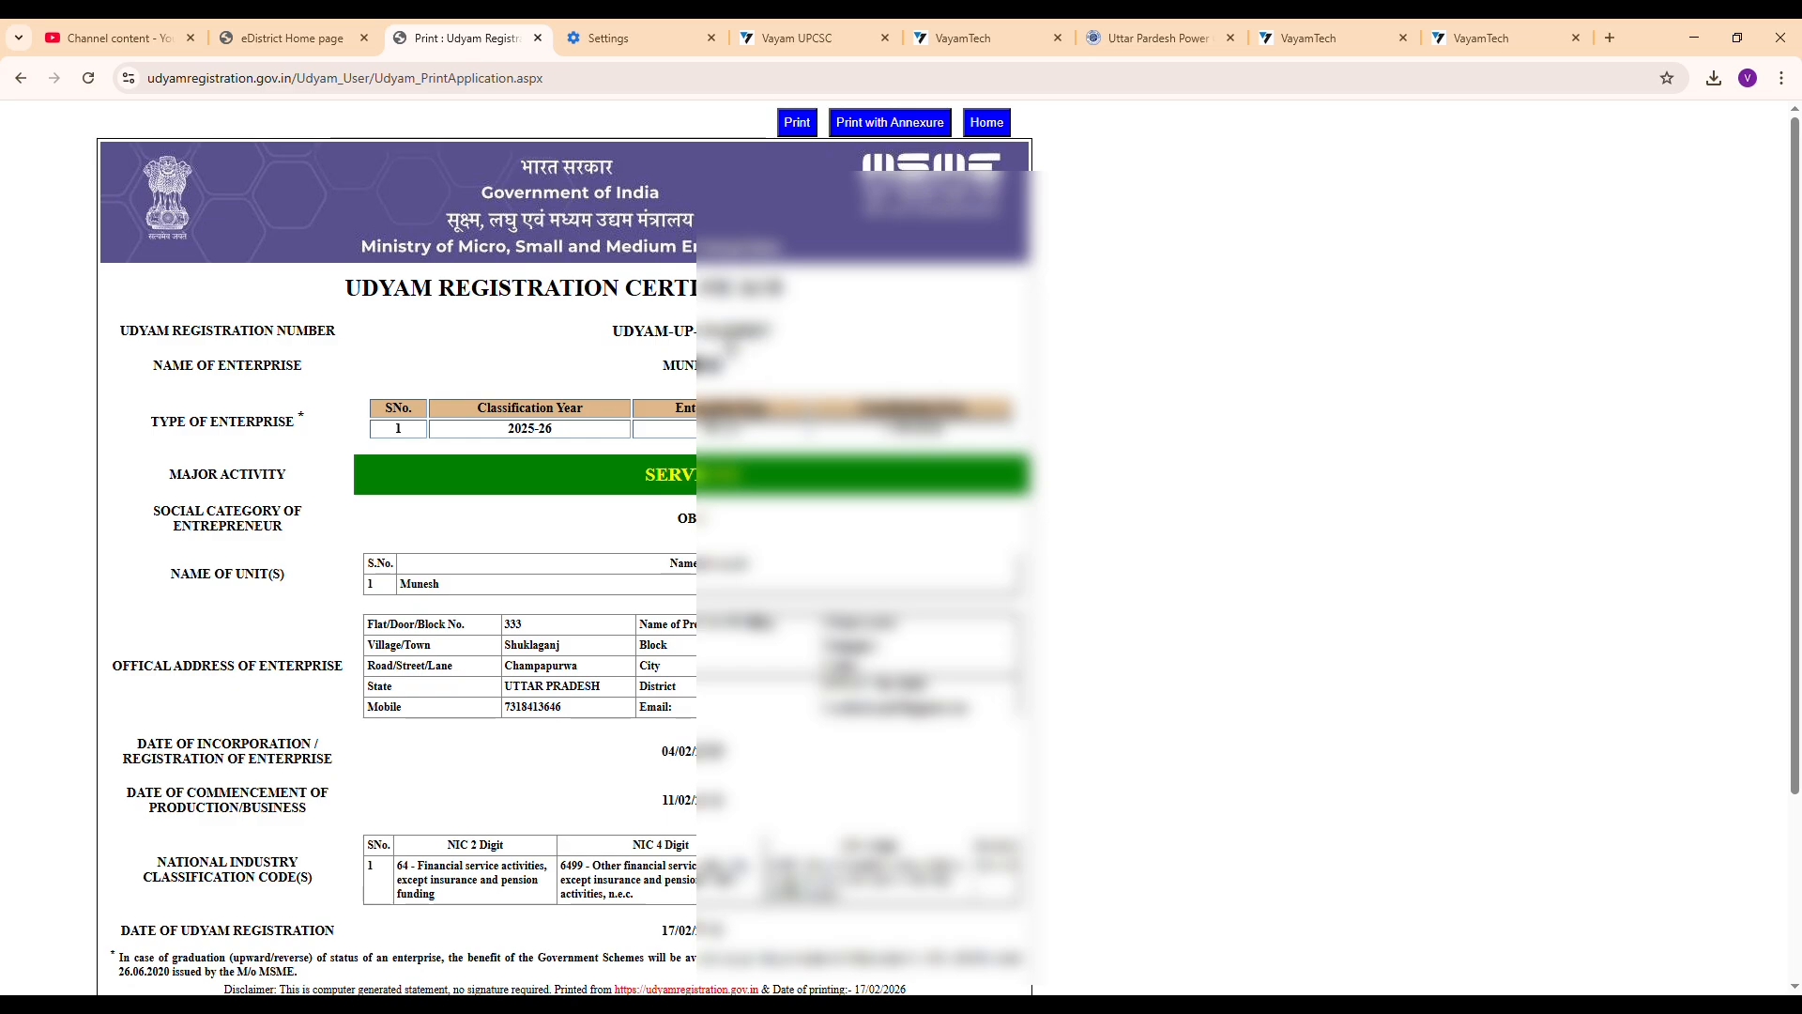
pyautogui.scroll(-3, 751, 366)
pyautogui.scroll(3, 747, 385)
pyautogui.scroll(-3, 746, 376)
pyautogui.scroll(3, 748, 377)
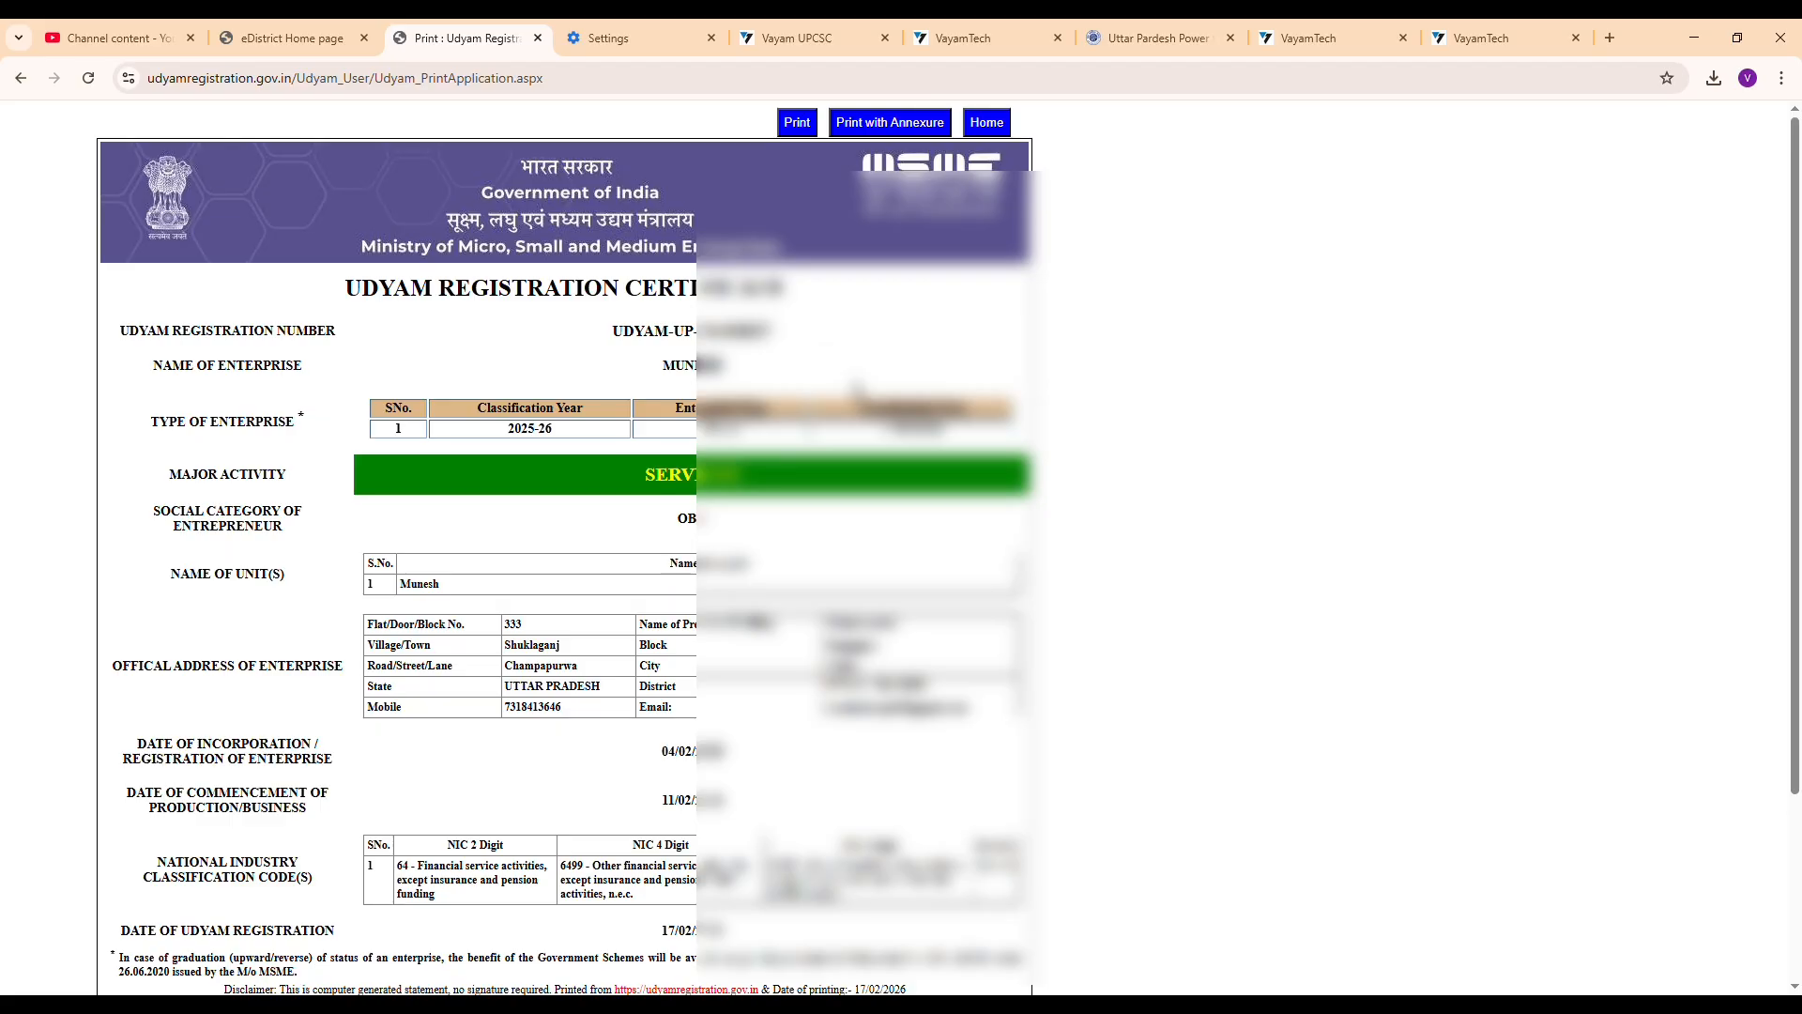
pyautogui.scroll(-2, 891, 565)
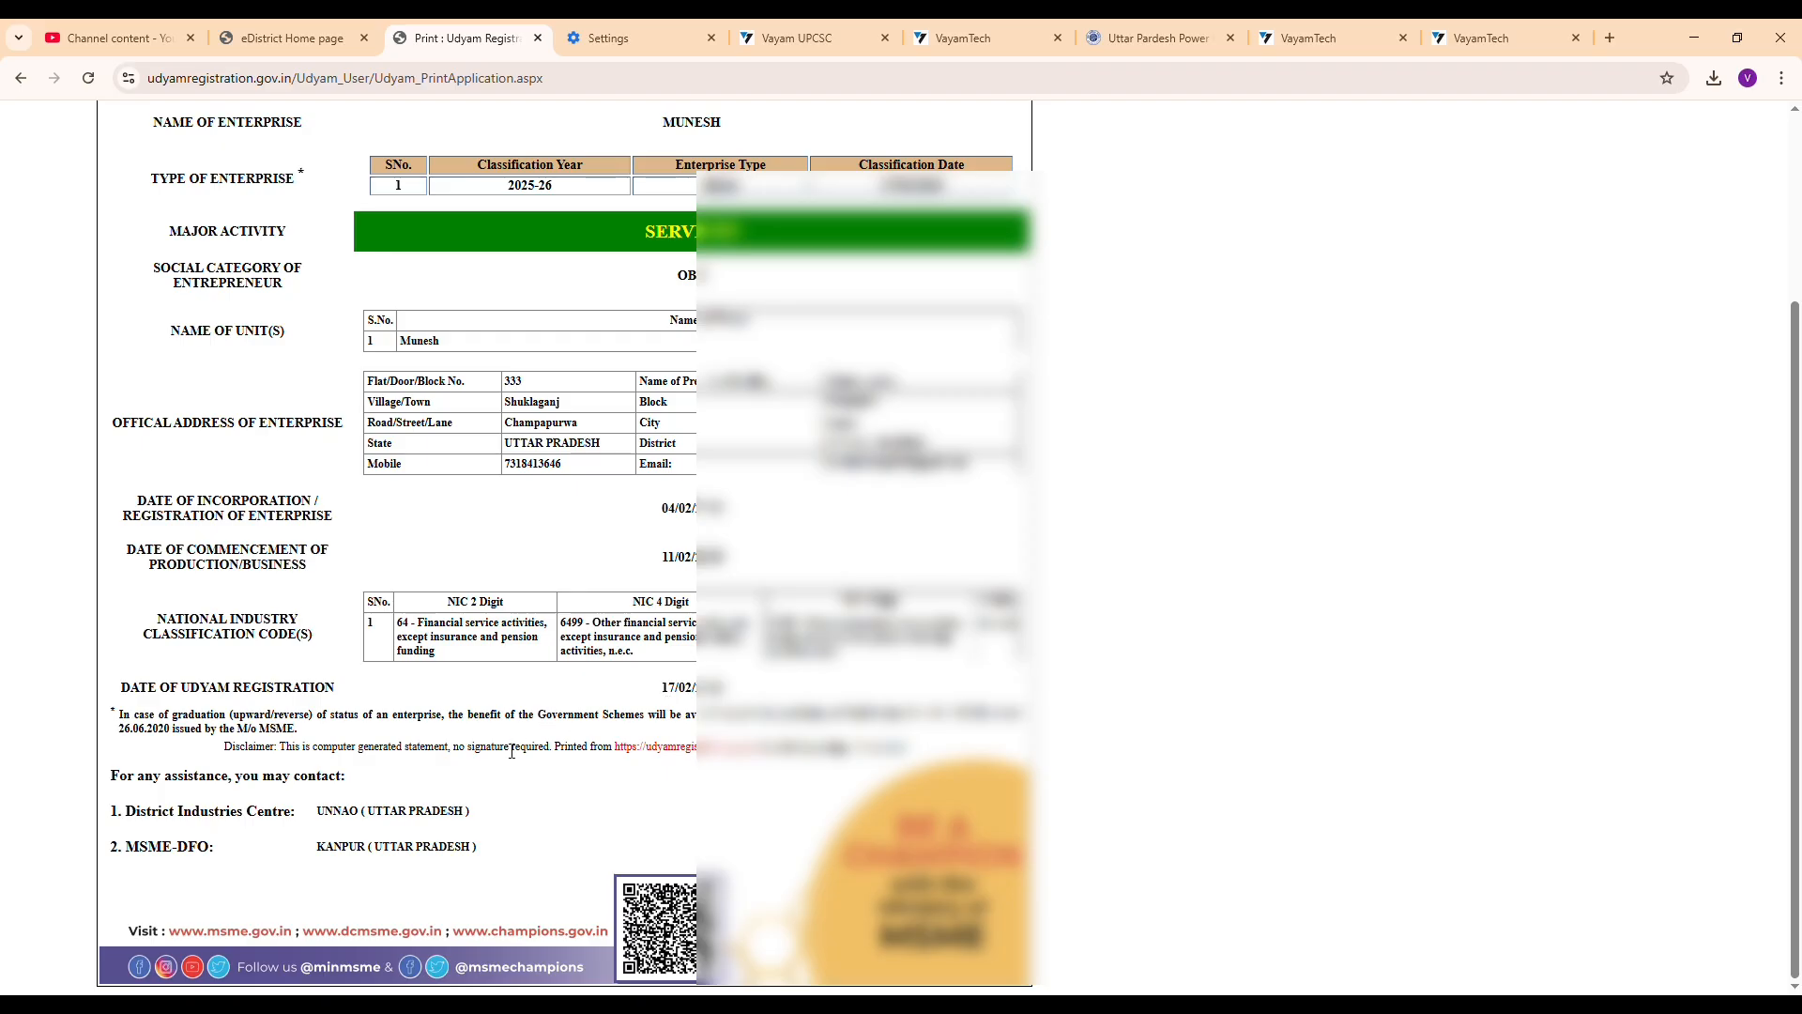
pyautogui.scroll(2, 540, 702)
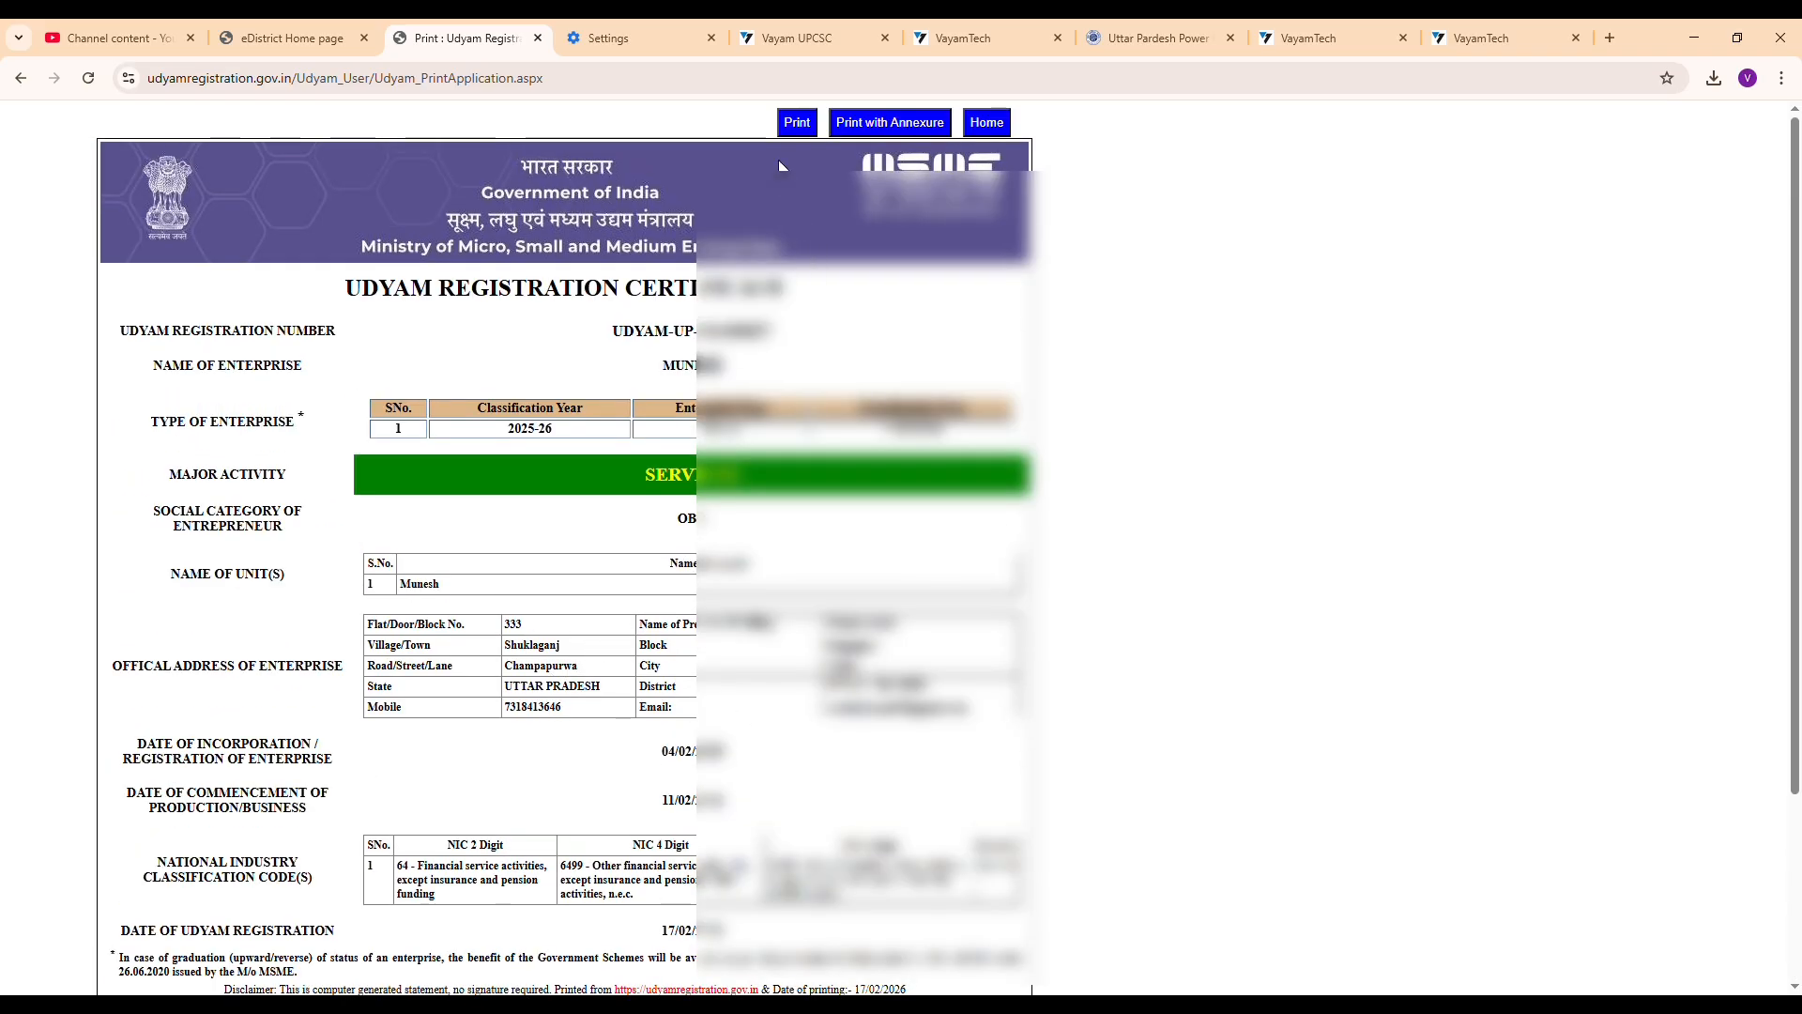
# - Print the certificate and change the print Destination
pyautogui.click(796, 123)
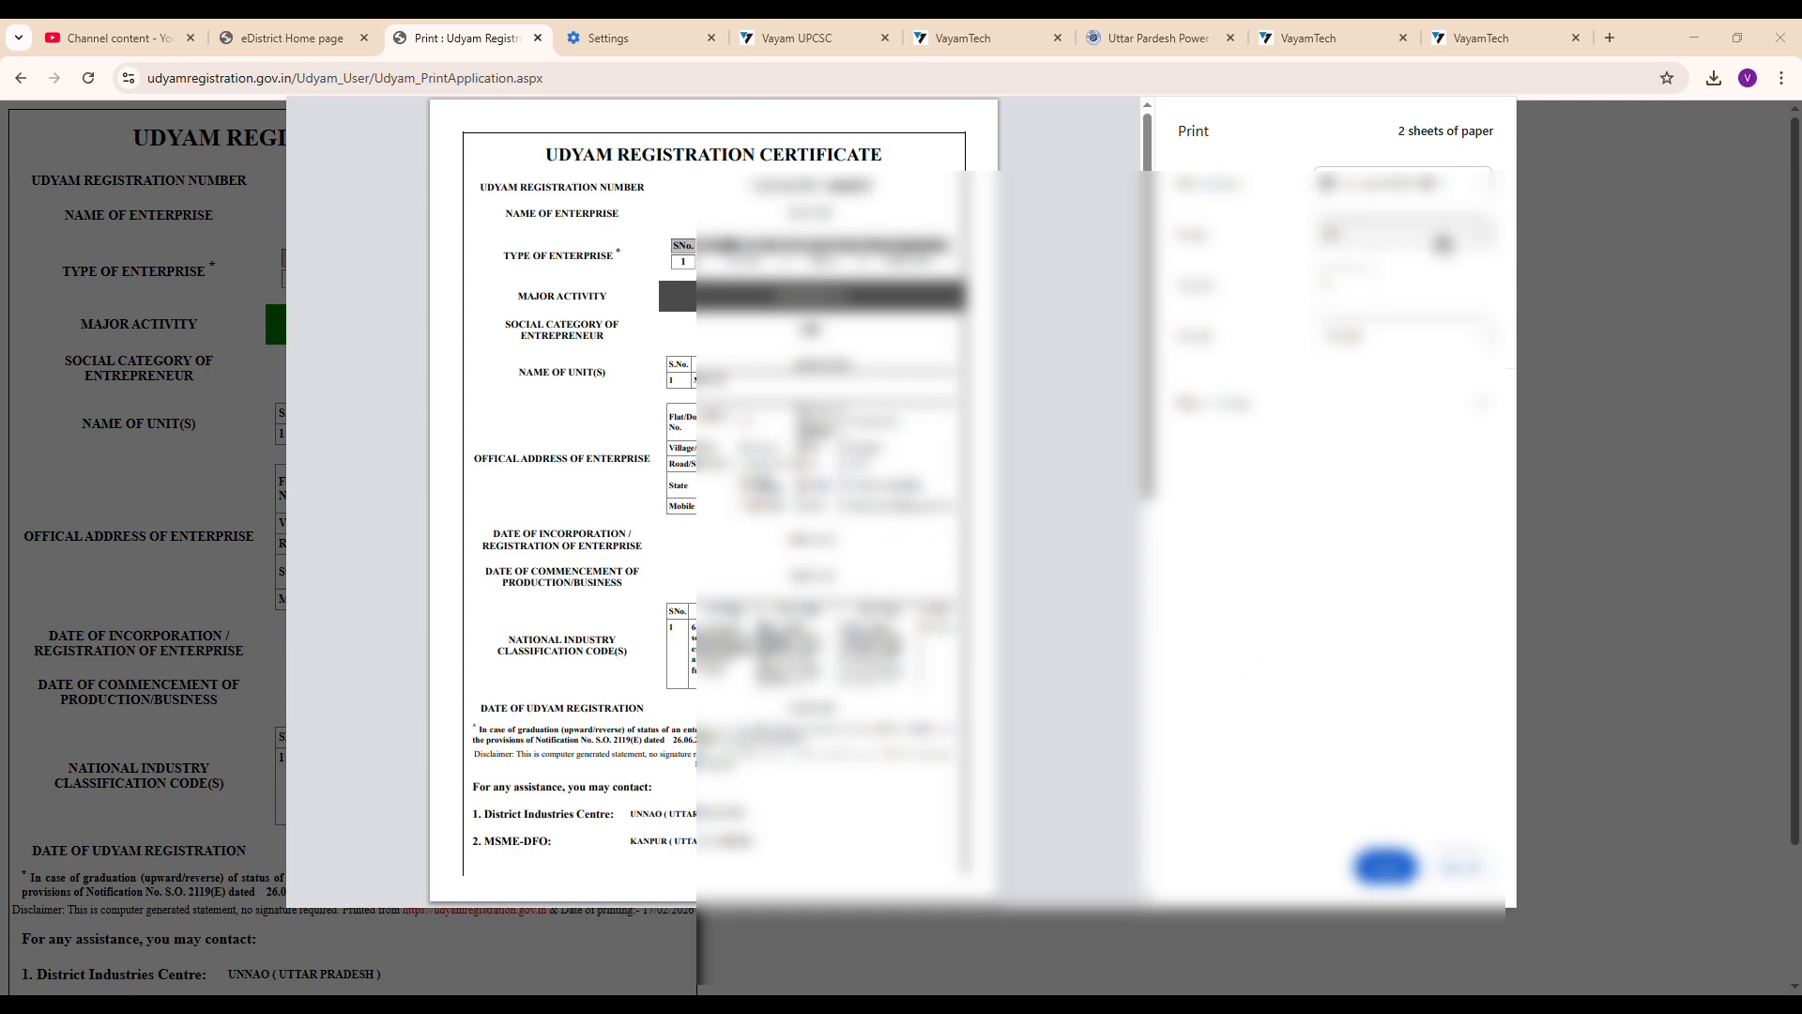
pyautogui.click(1418, 187)
pyautogui.click(1414, 239)
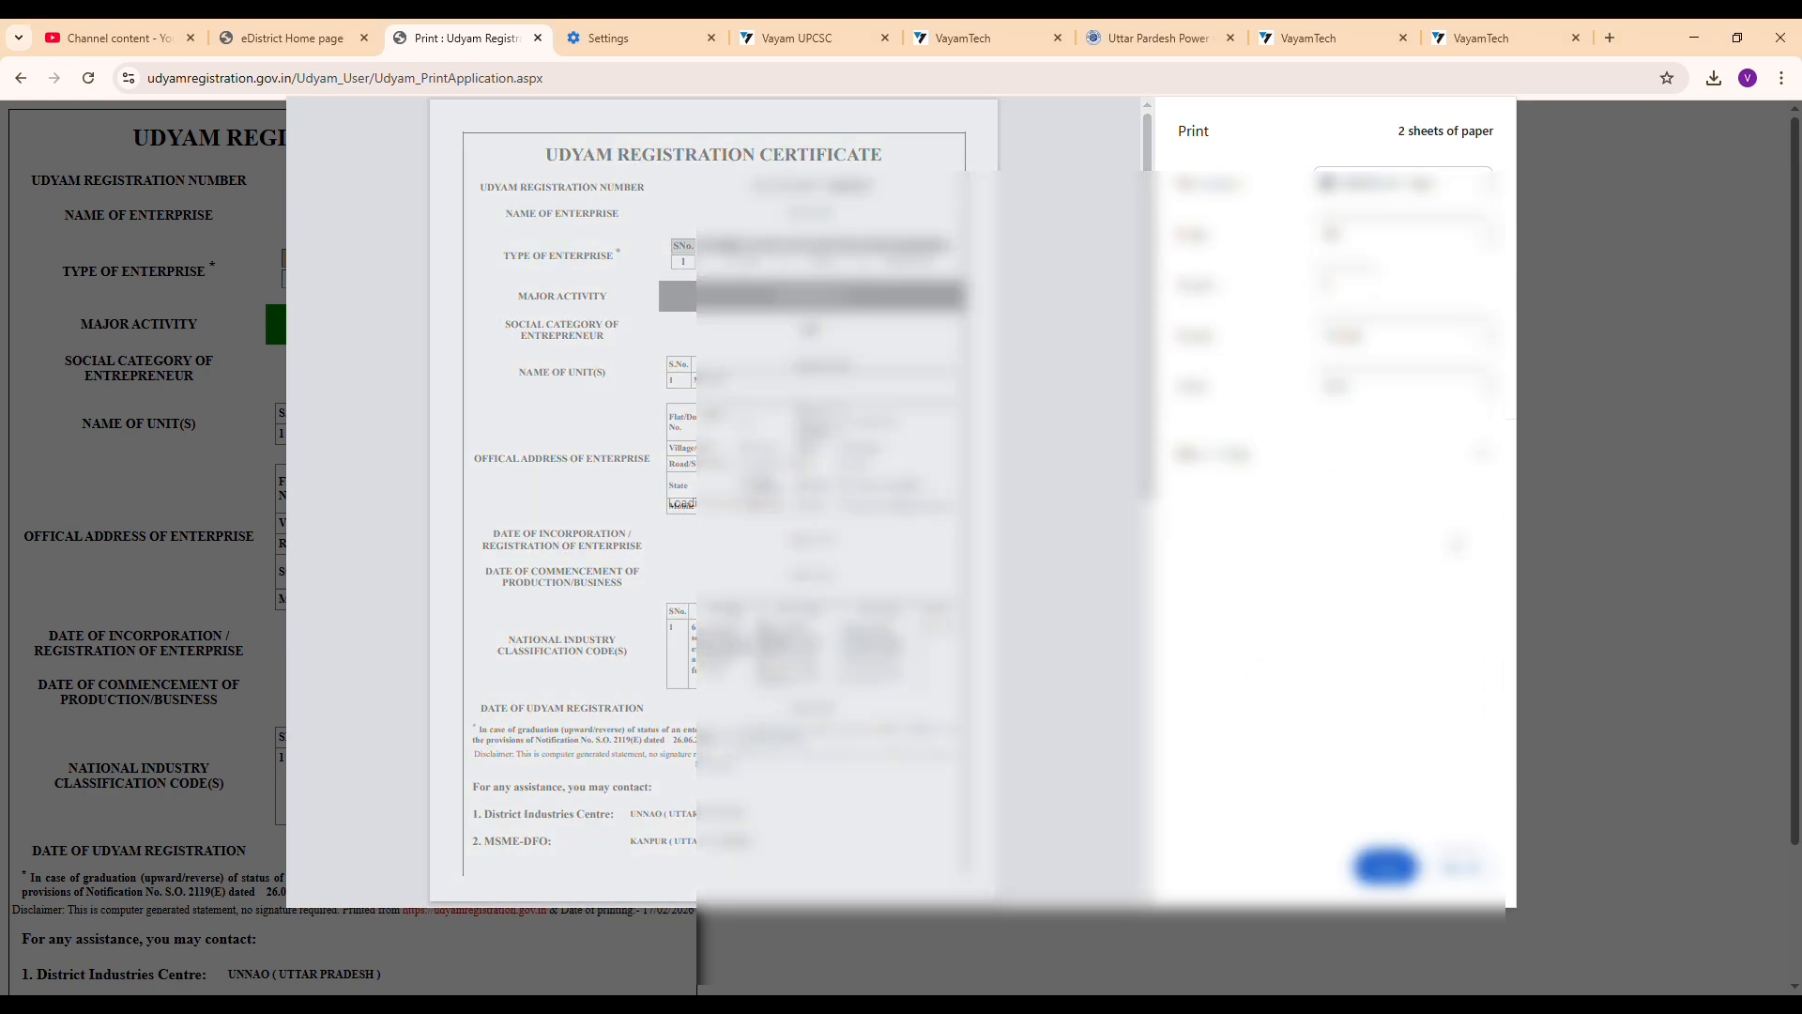